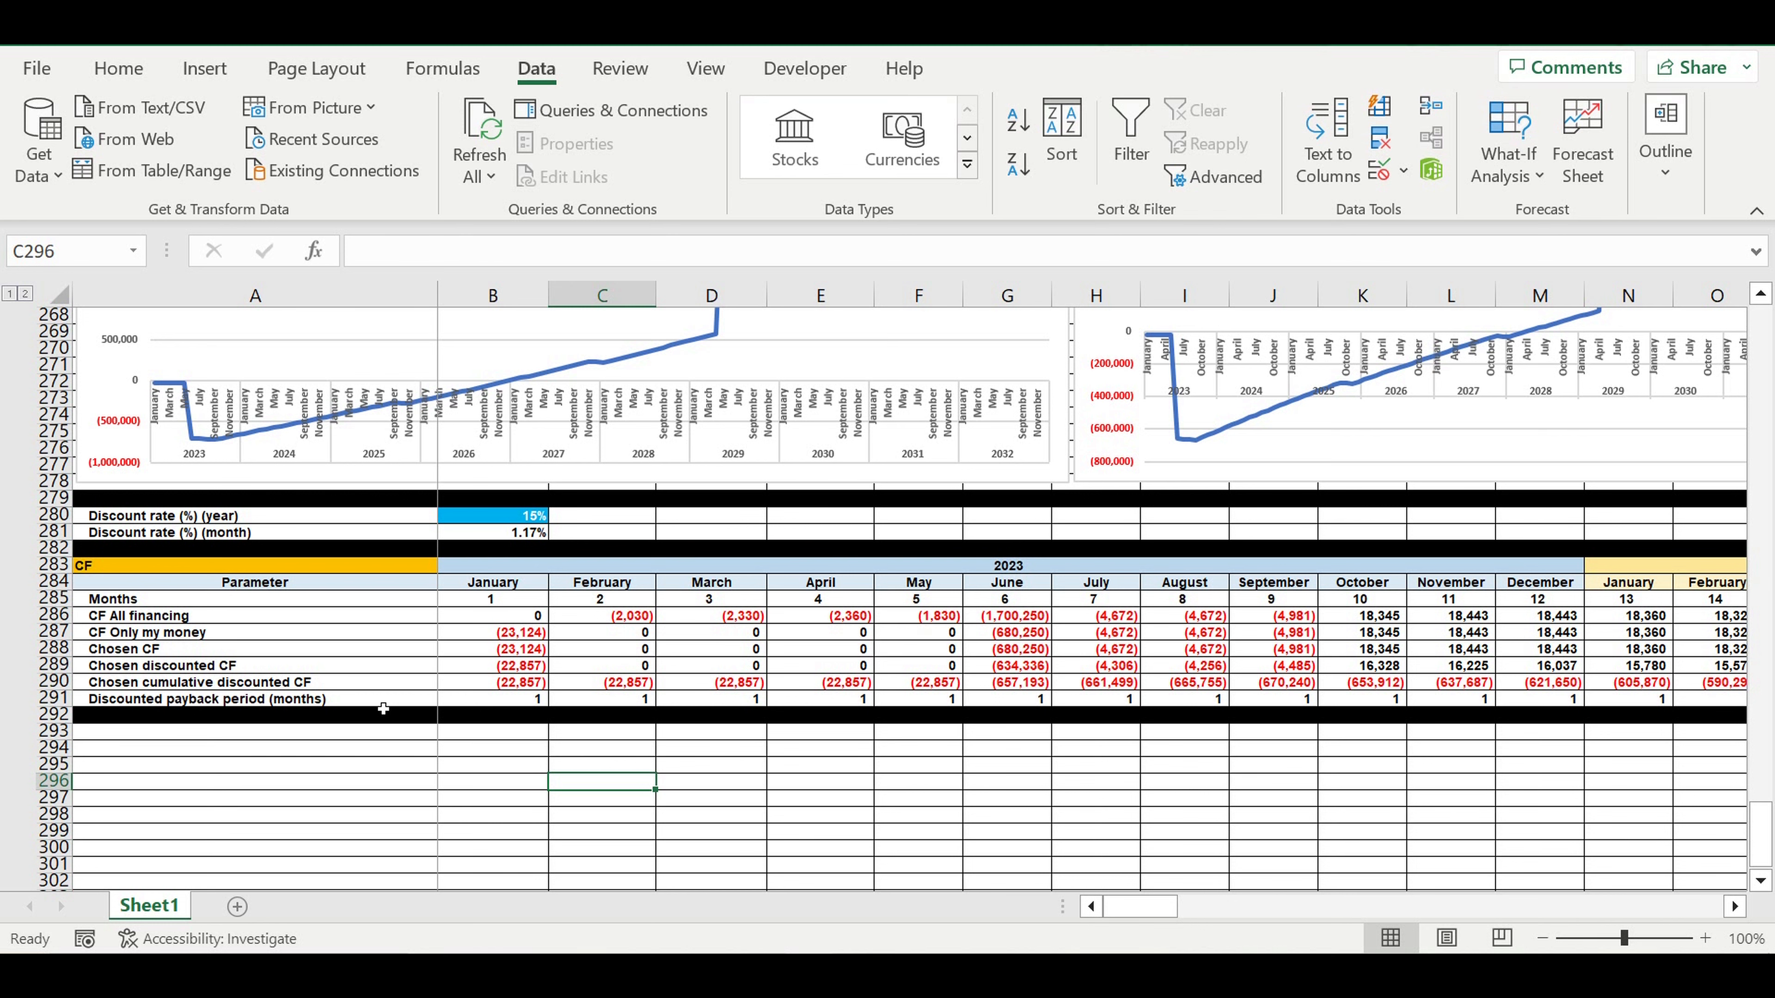
Examine the yearly discount rate, the Net Present Value cell in B252 and the discounted cash flow rows.
click(488, 521)
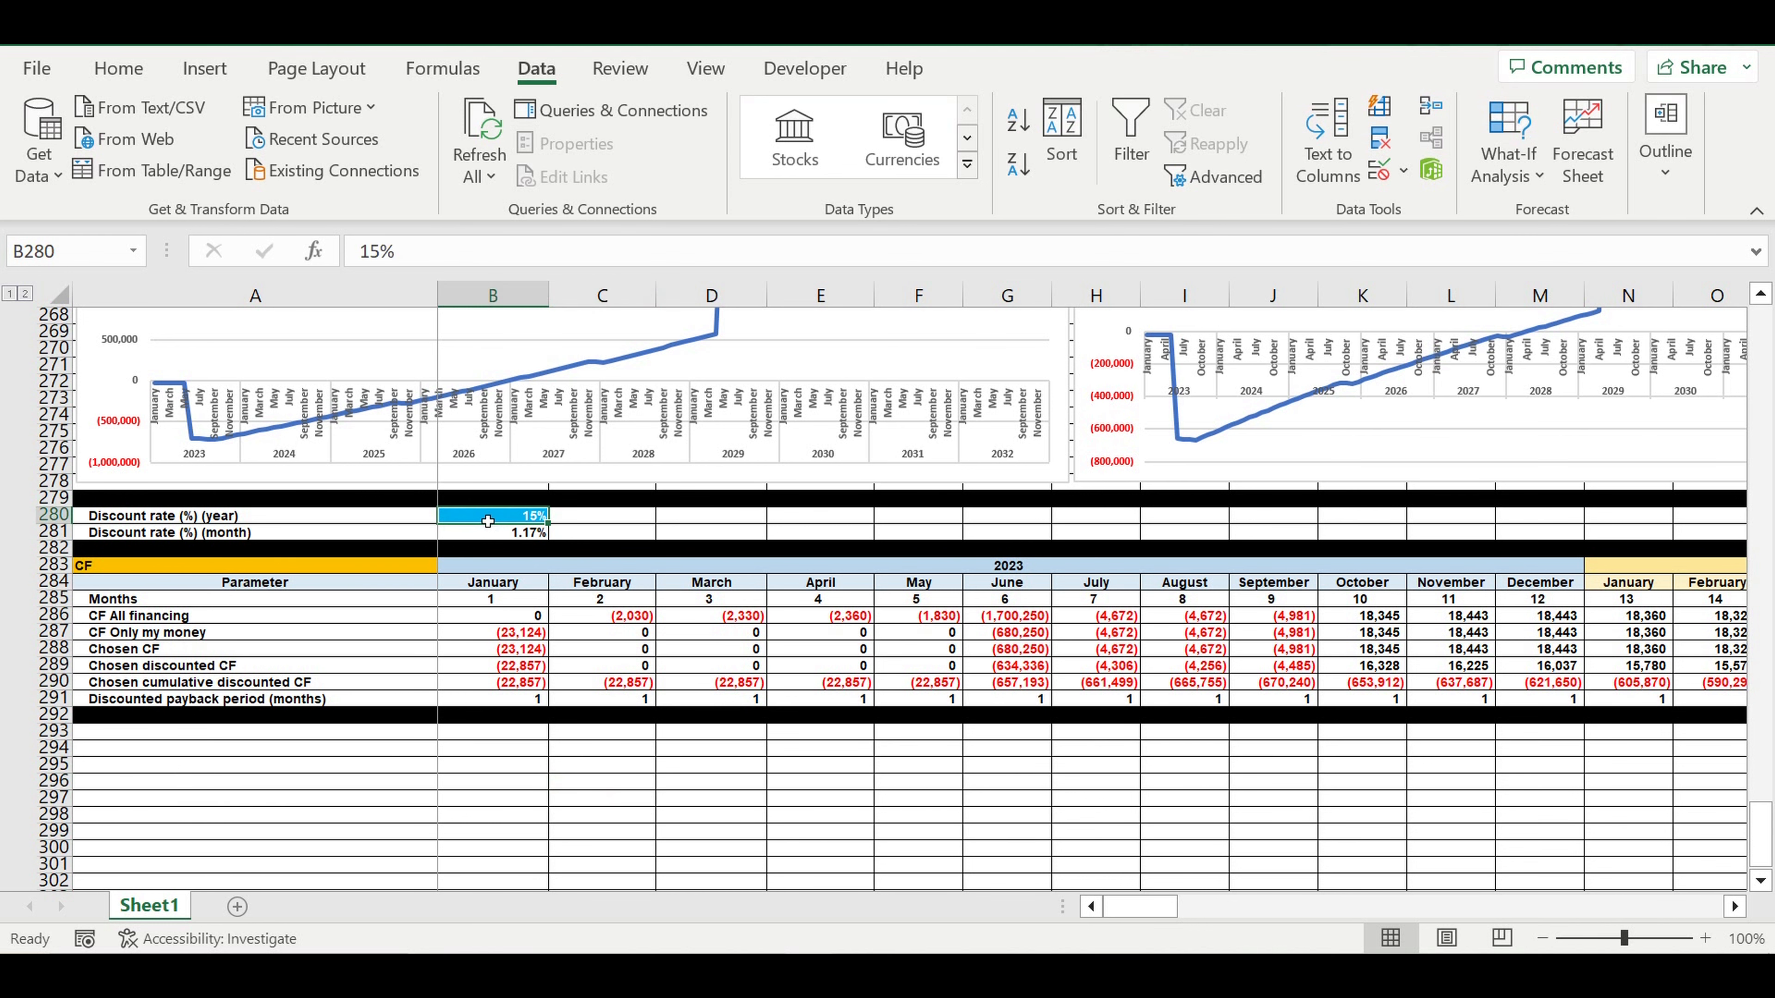
scroll(552, 608, up, 9)
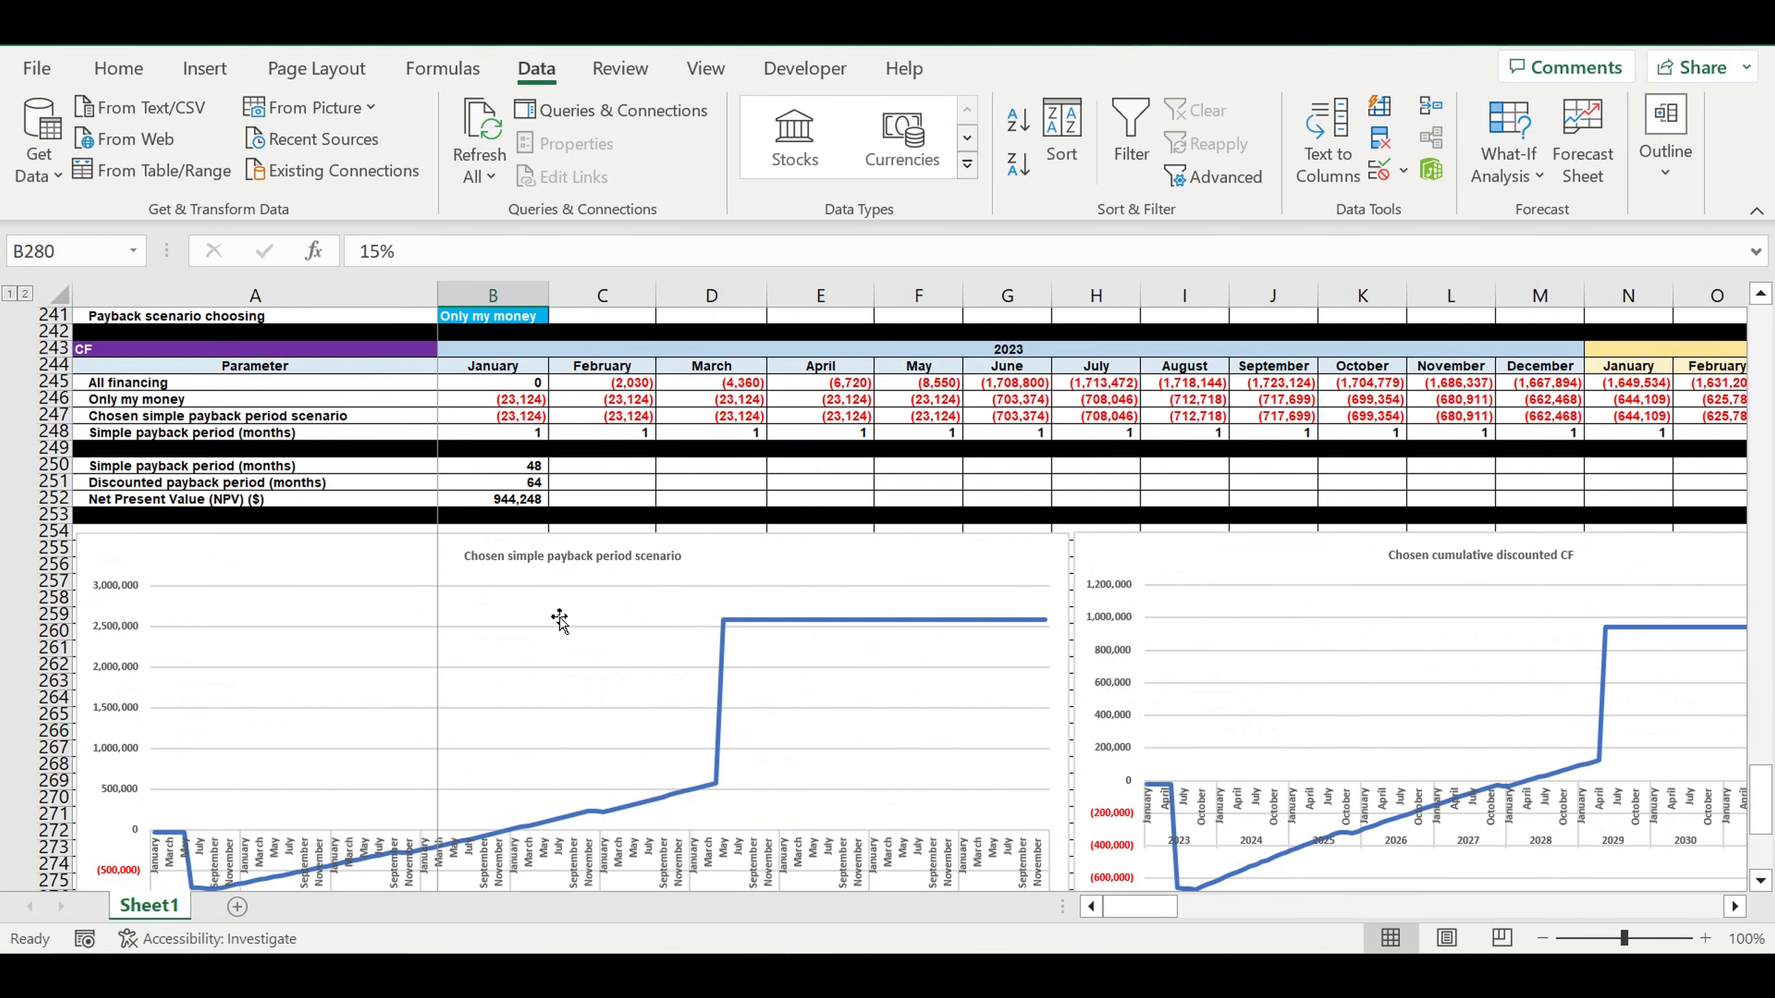
click(494, 500)
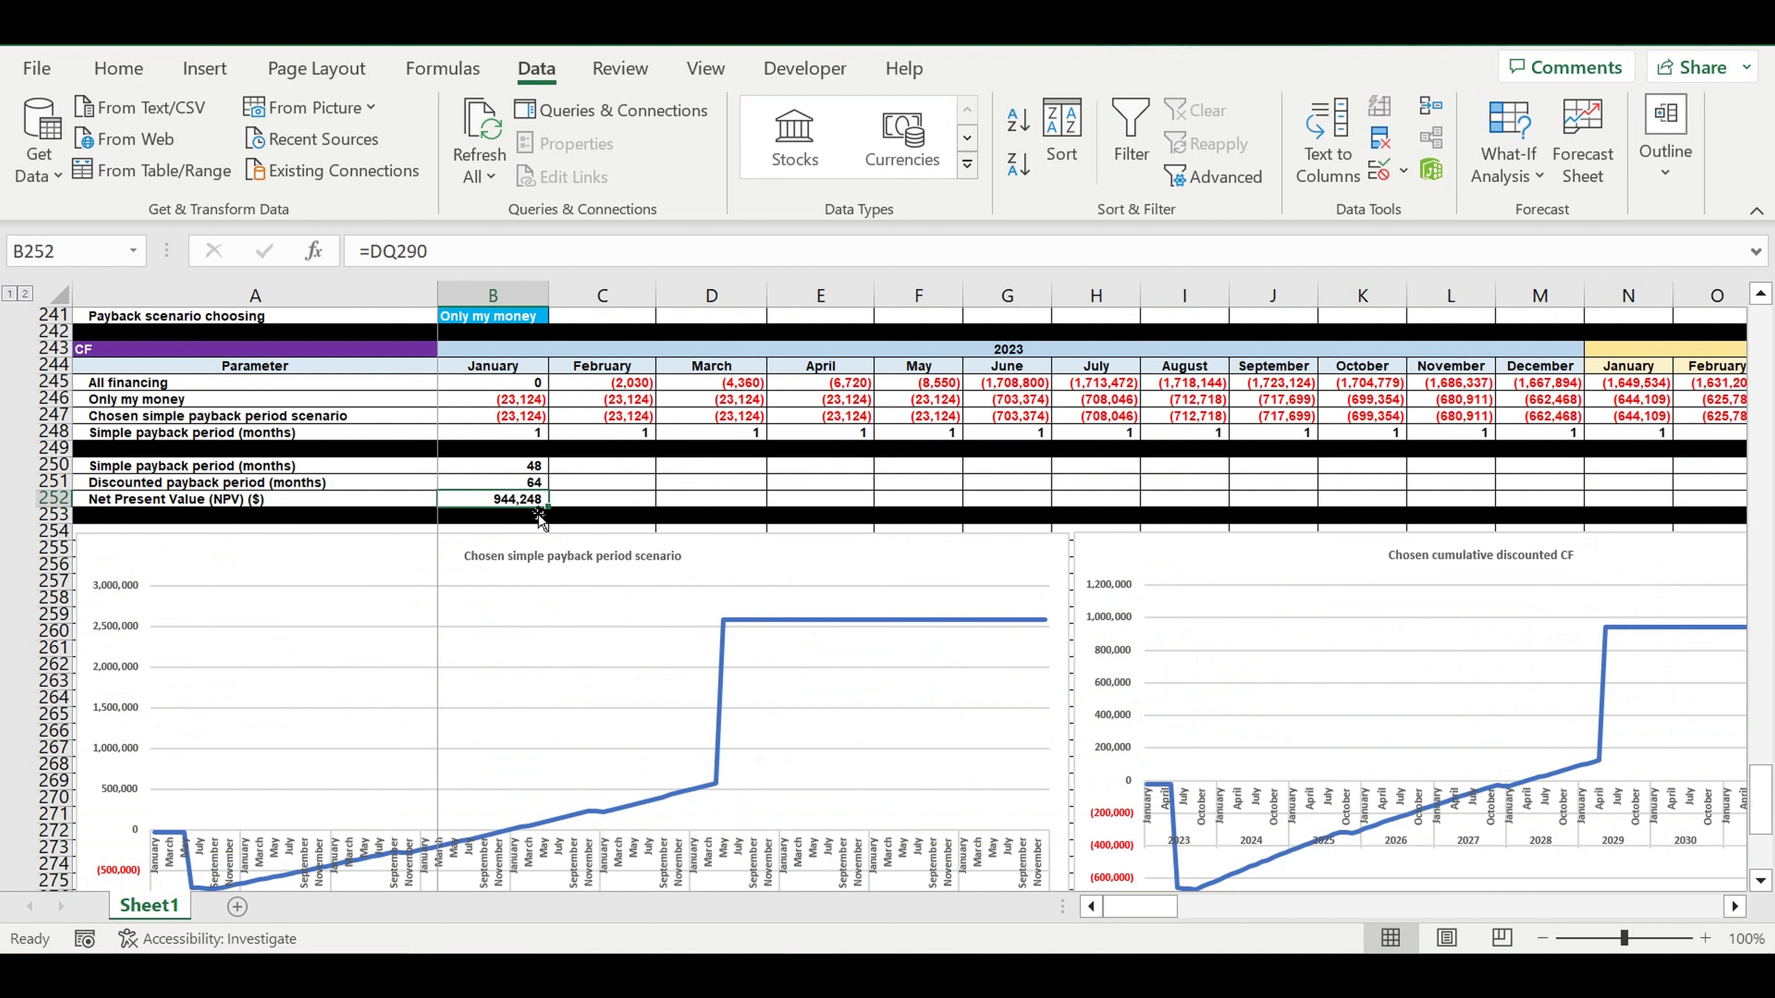
click(143, 501)
click(494, 501)
scroll(676, 655, down, 3)
scroll(676, 655, down, 4)
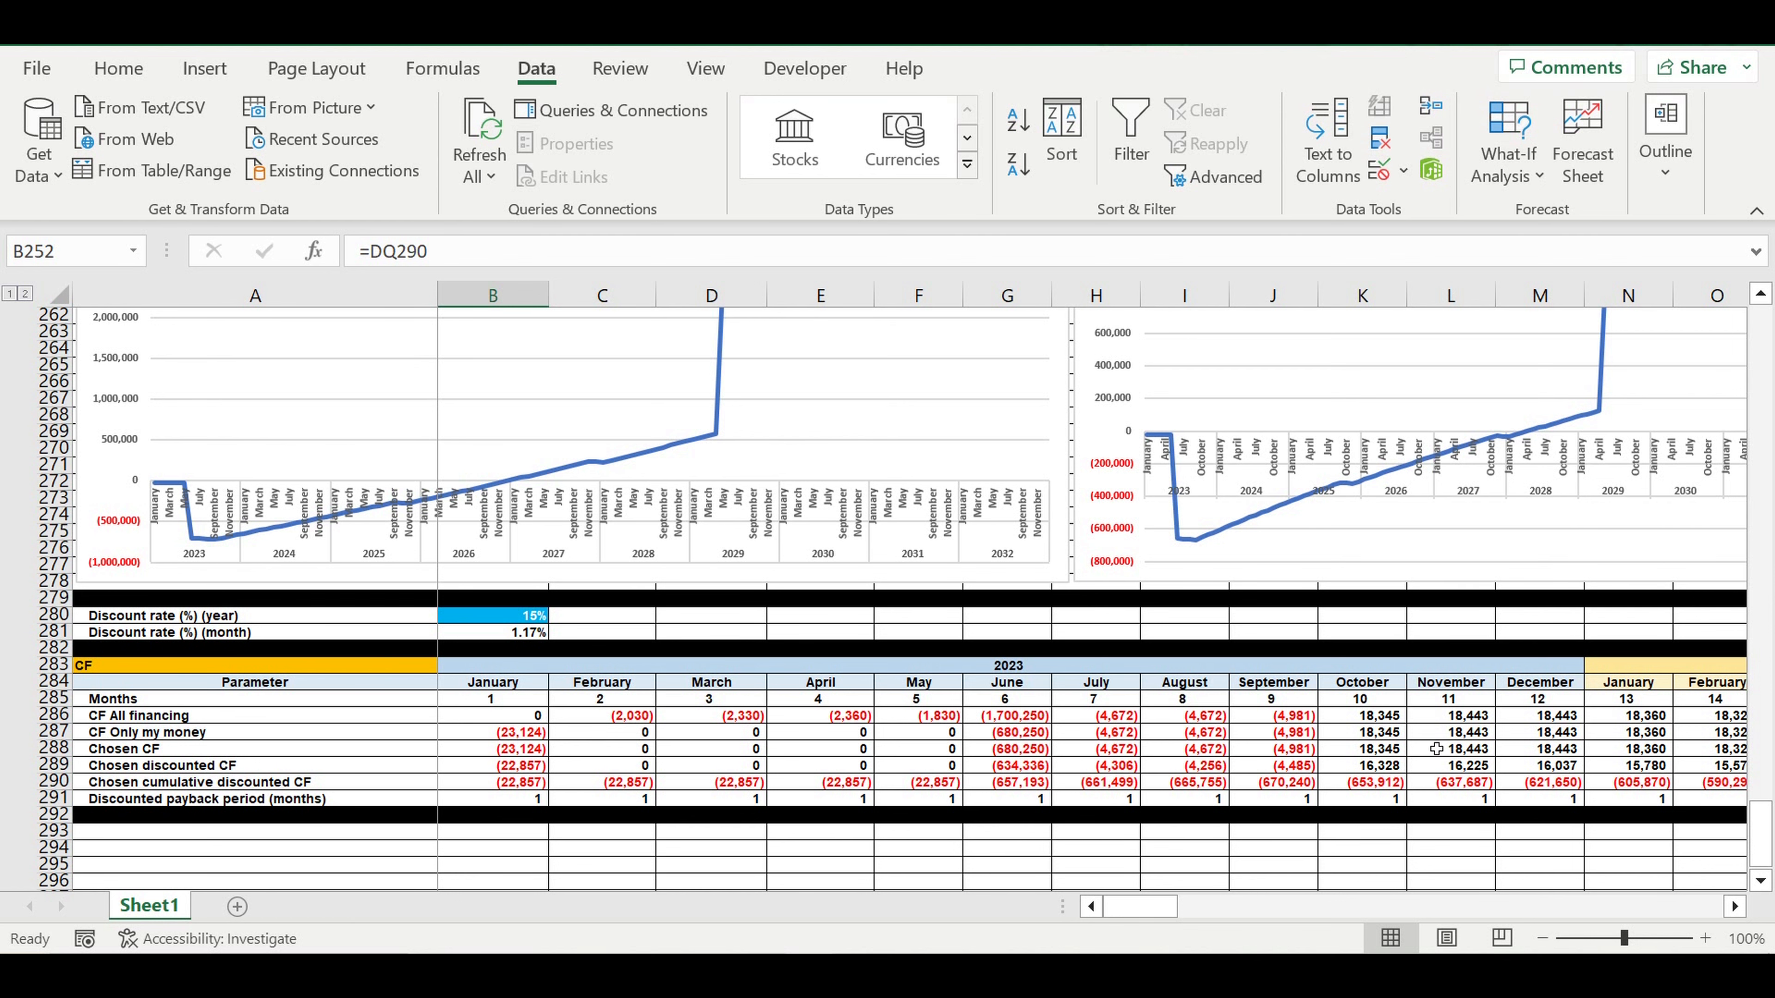
scroll(1435, 747, up, 9)
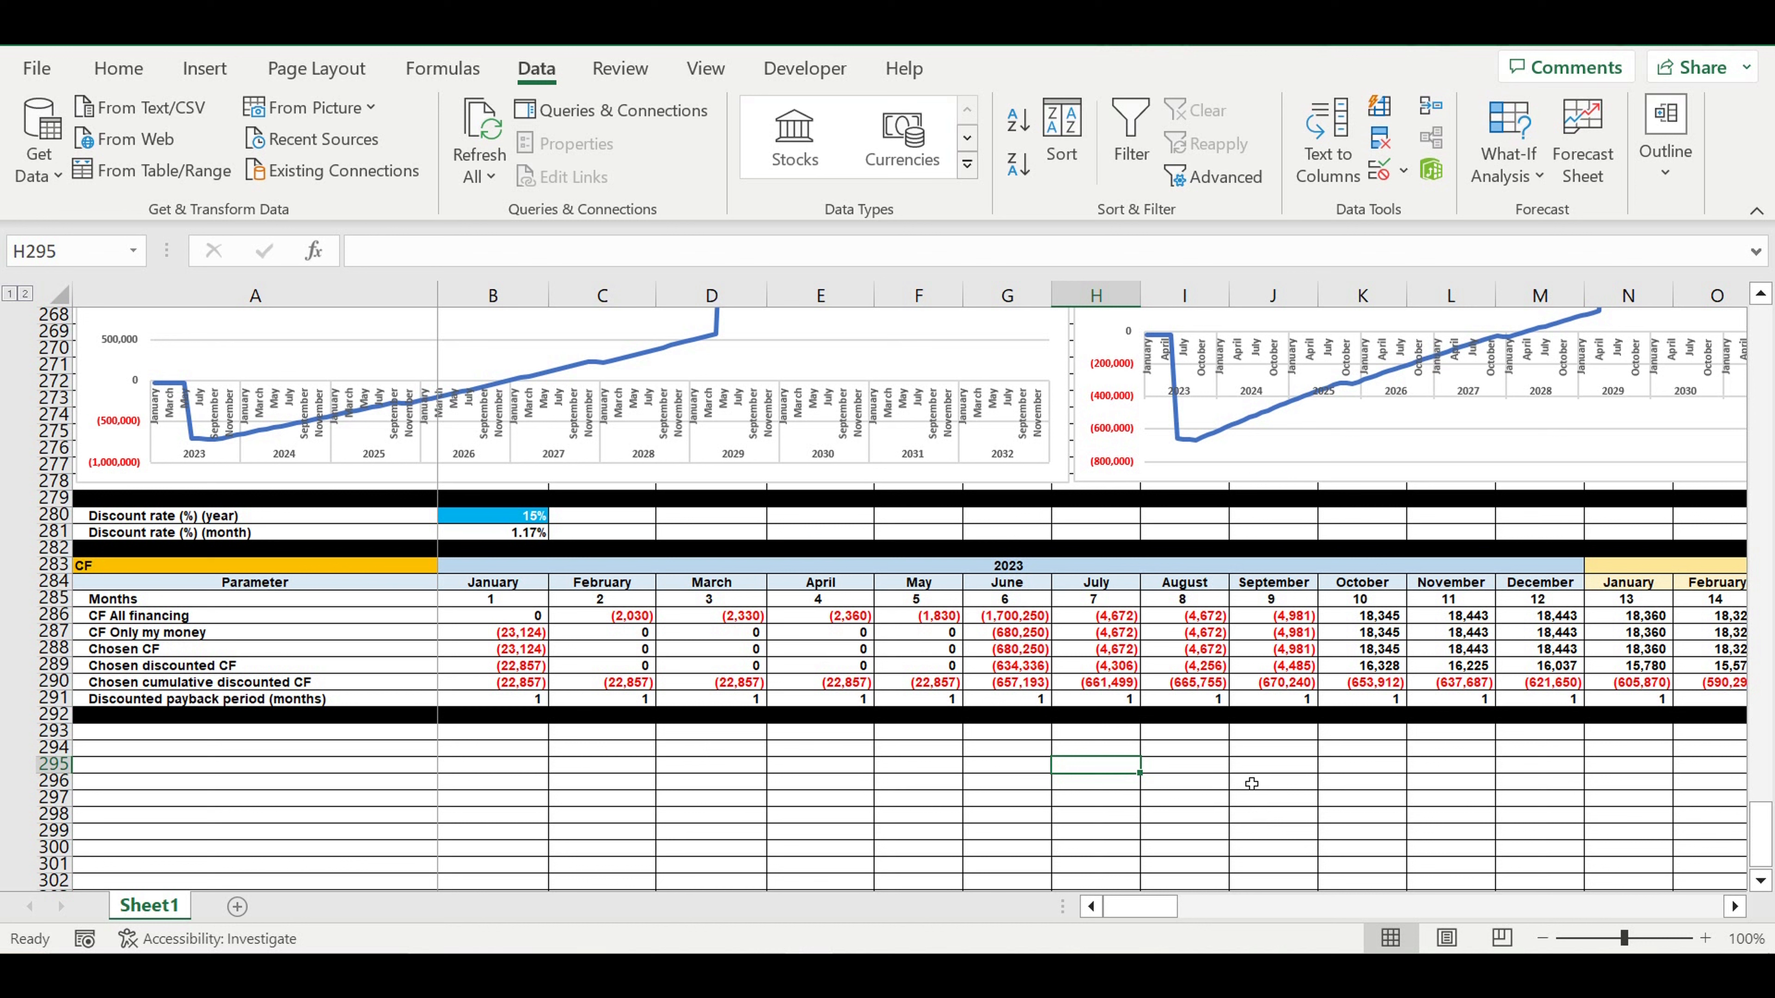
Rename the existing worksheet as Model.
click(264, 732)
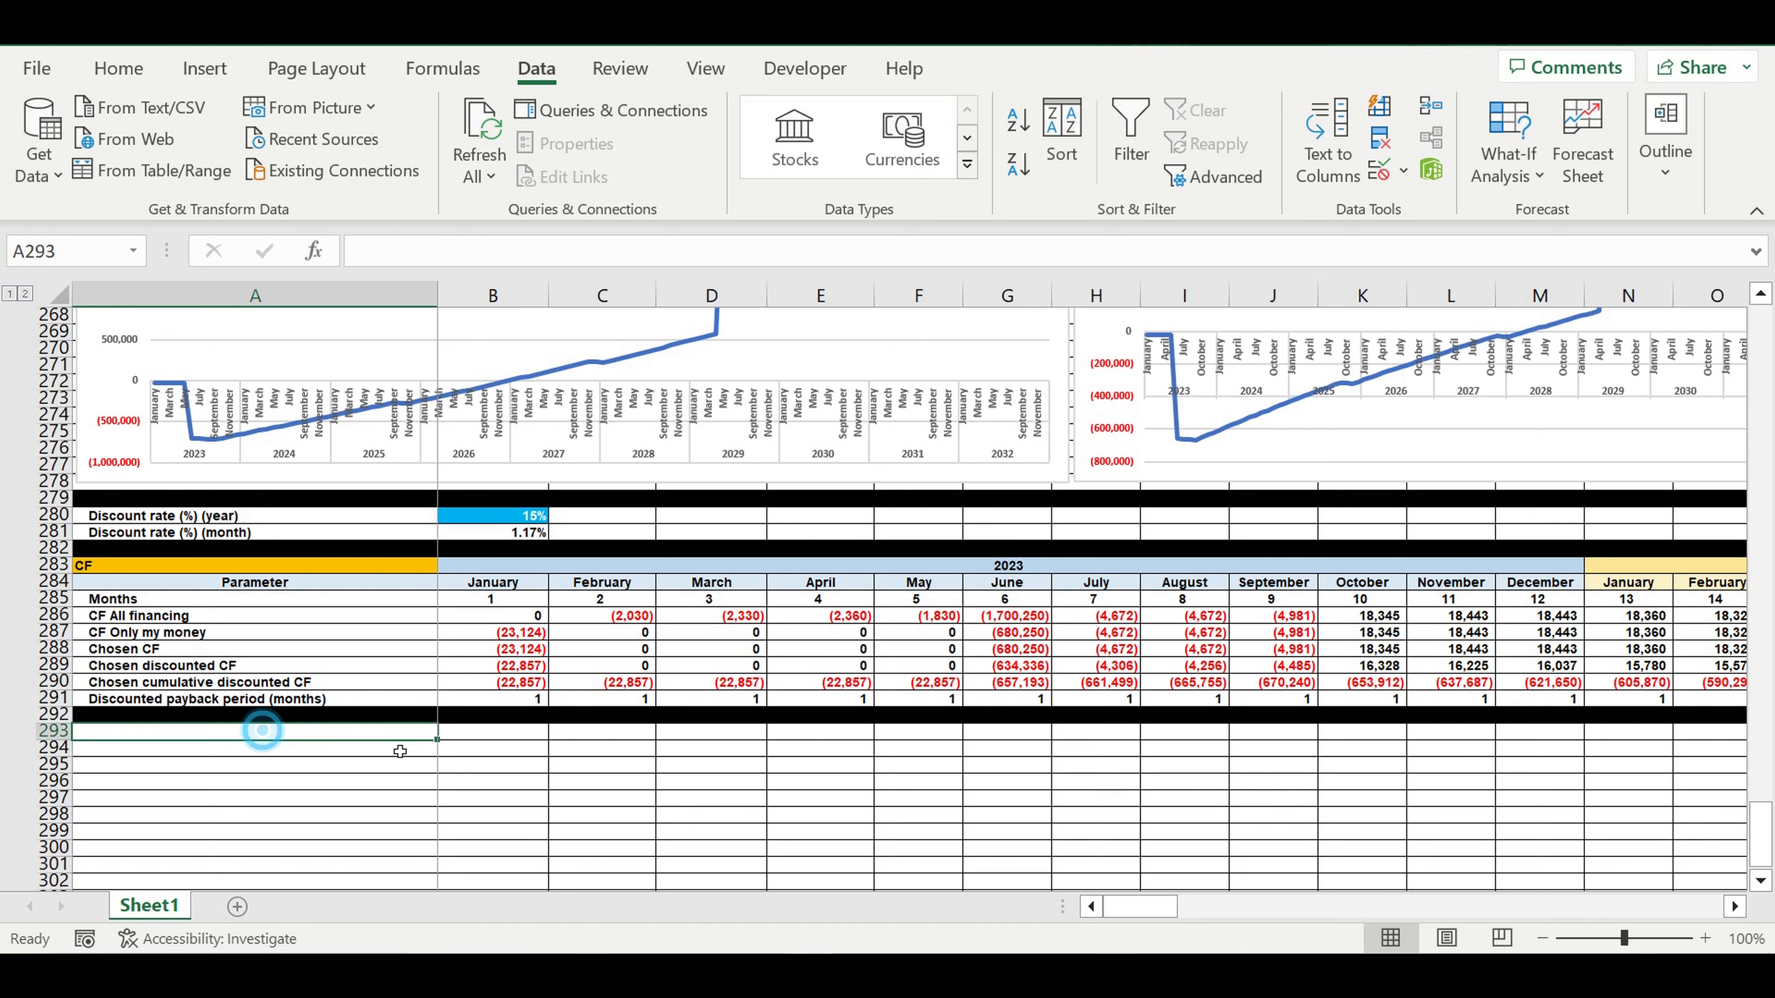
double_click(155, 907)
text(Ma)
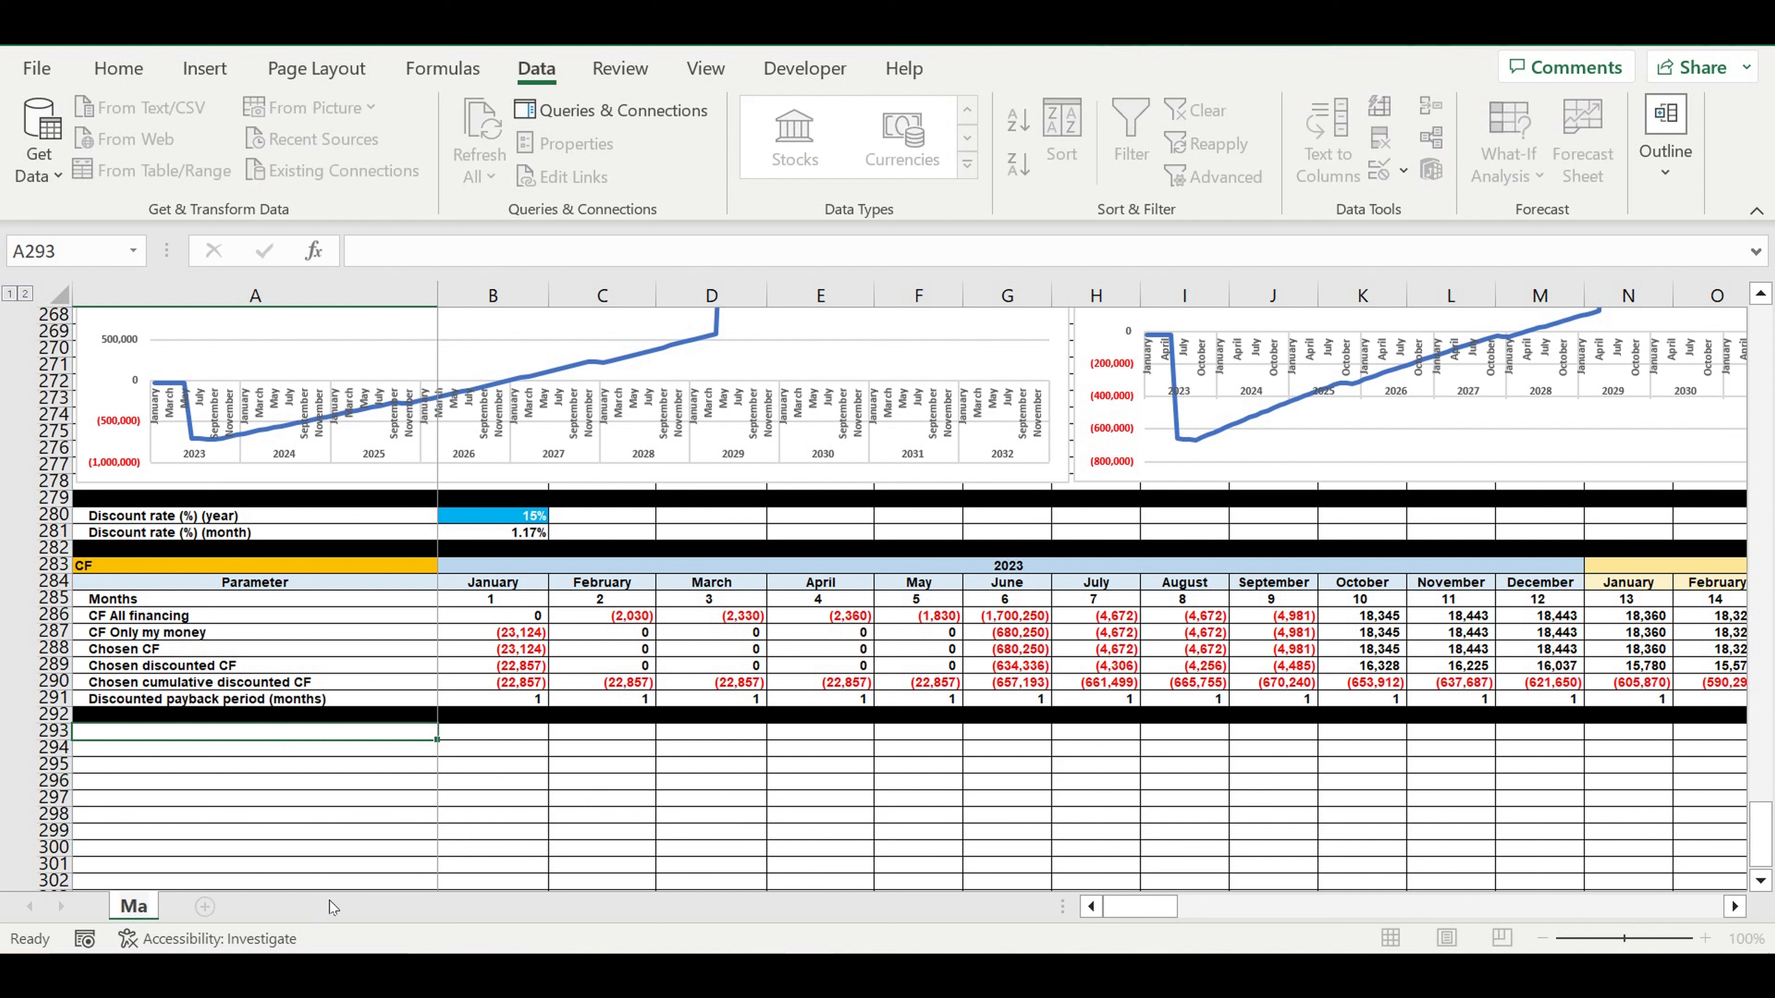
text(de)
key(BackSpace)
key(BackSpace)
key(BackSpace)
text(odel)
click(280, 831)
Add a new worksheet after Model and name it IRR.
click(314, 907)
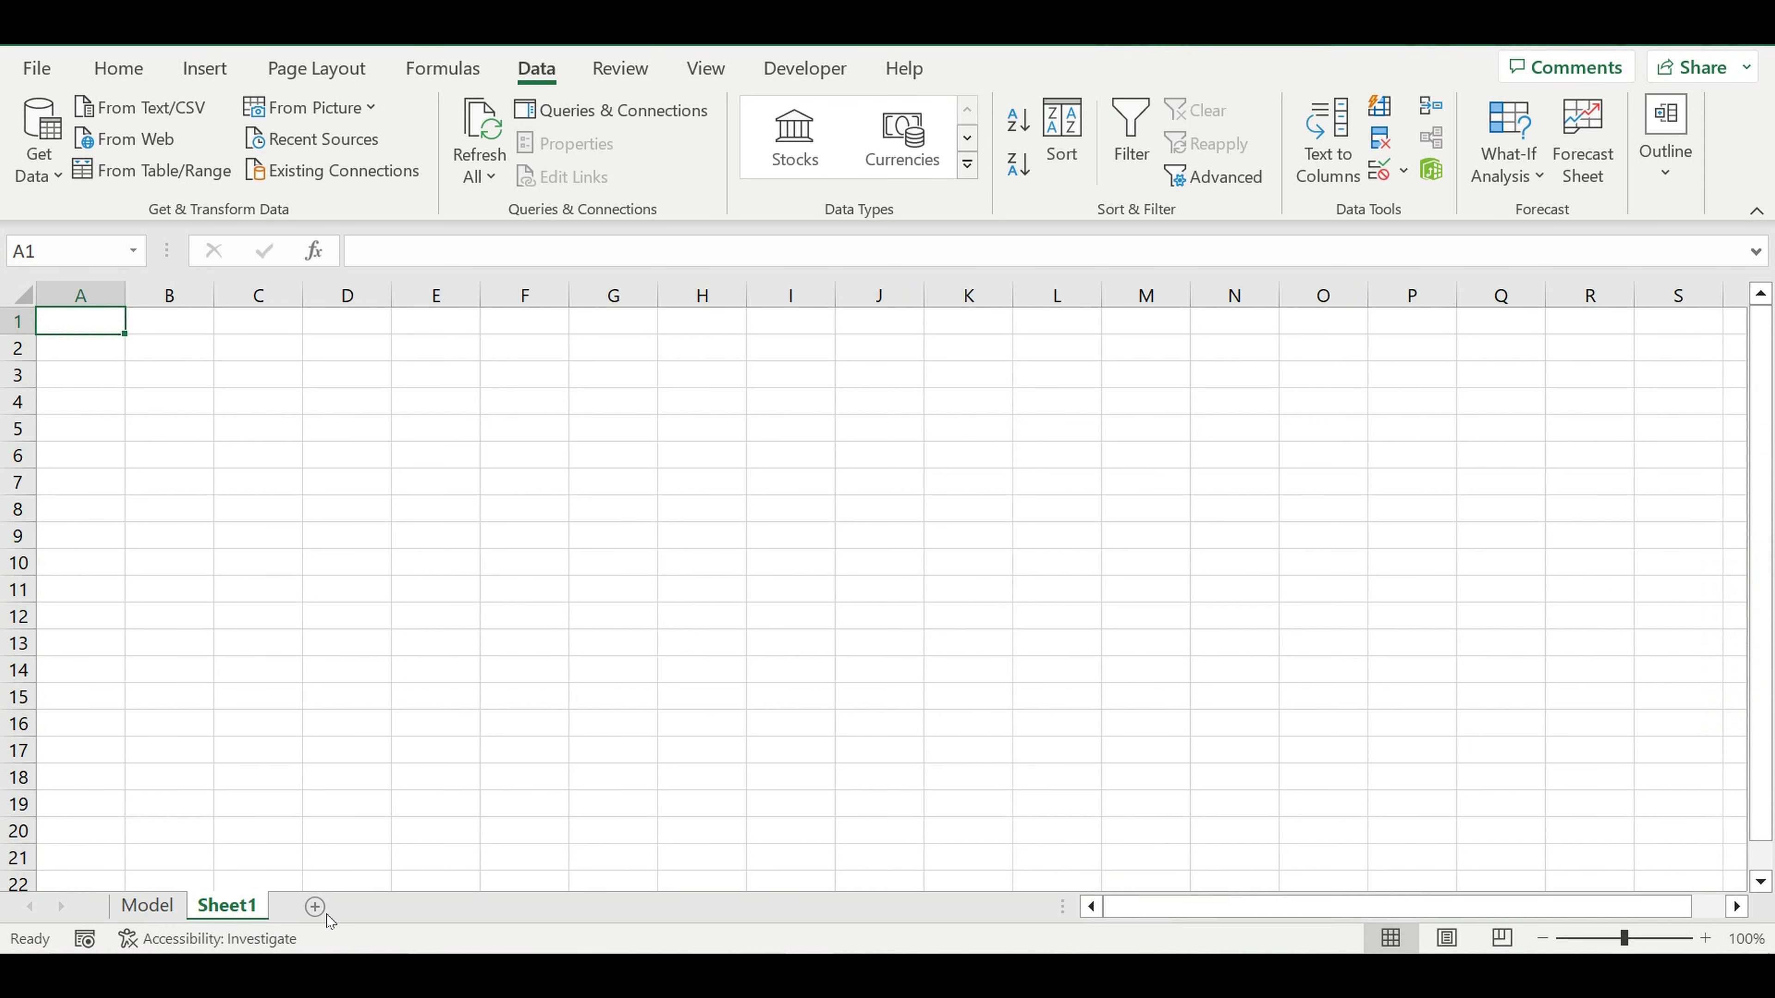
double_click(240, 906)
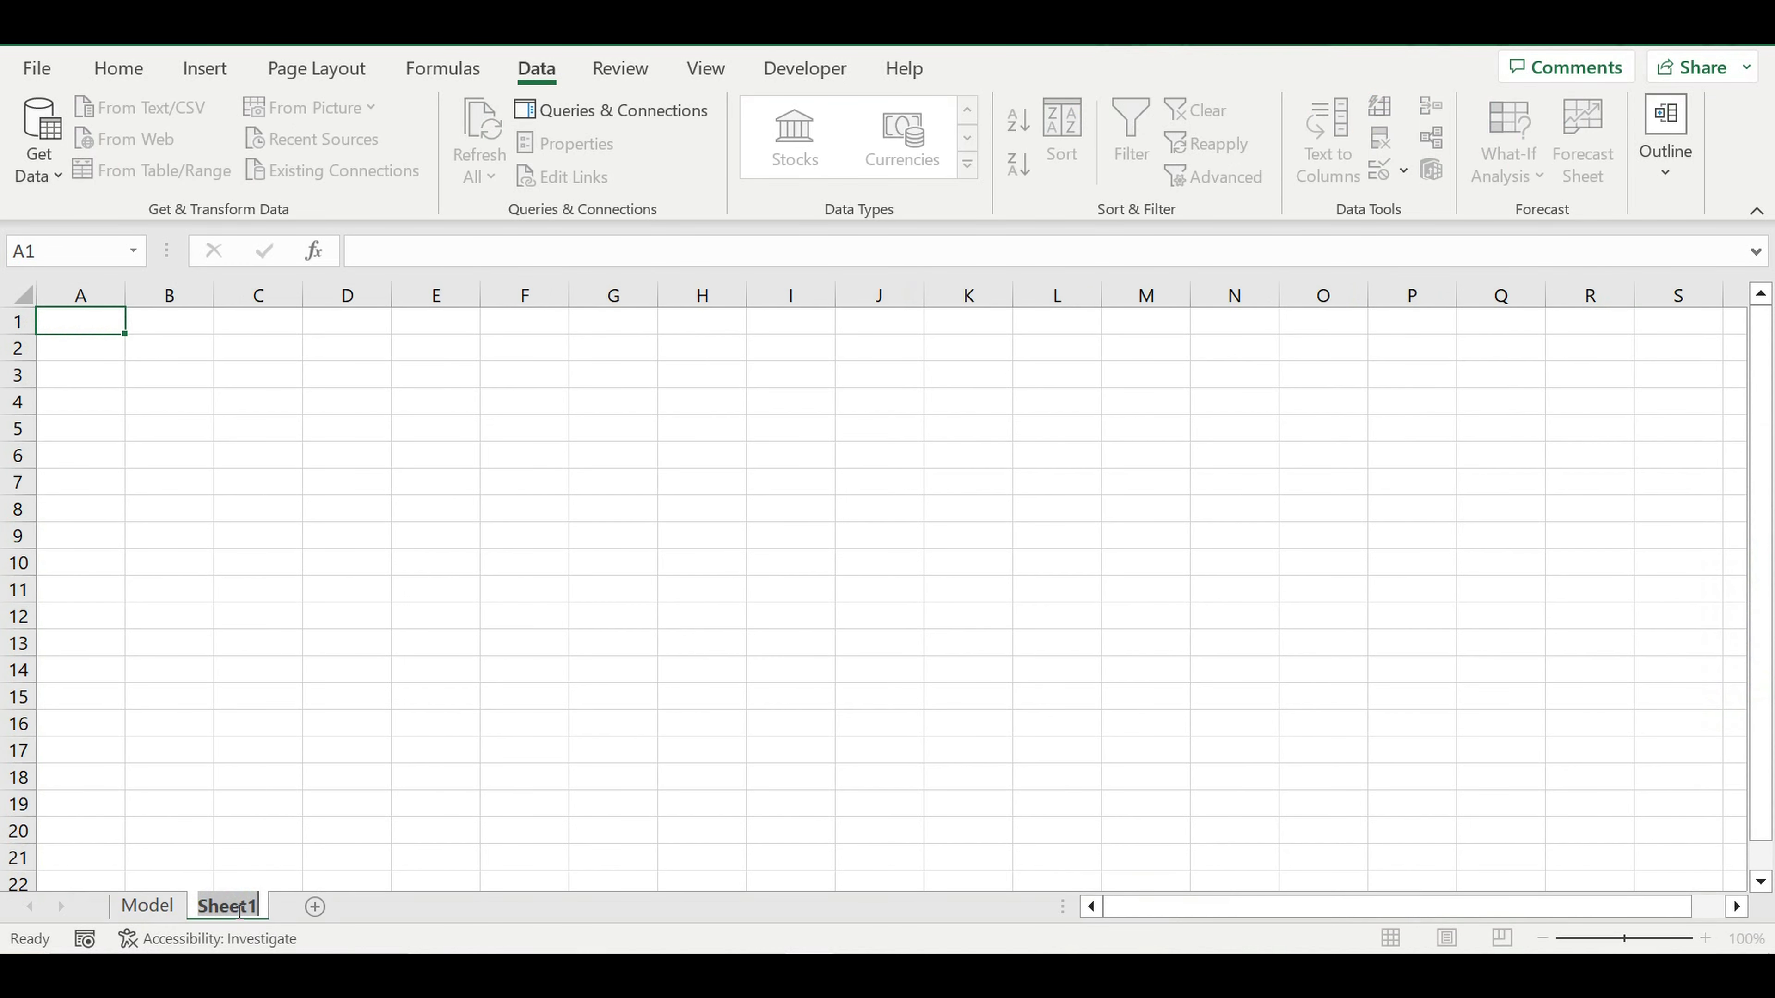
text(IRR)
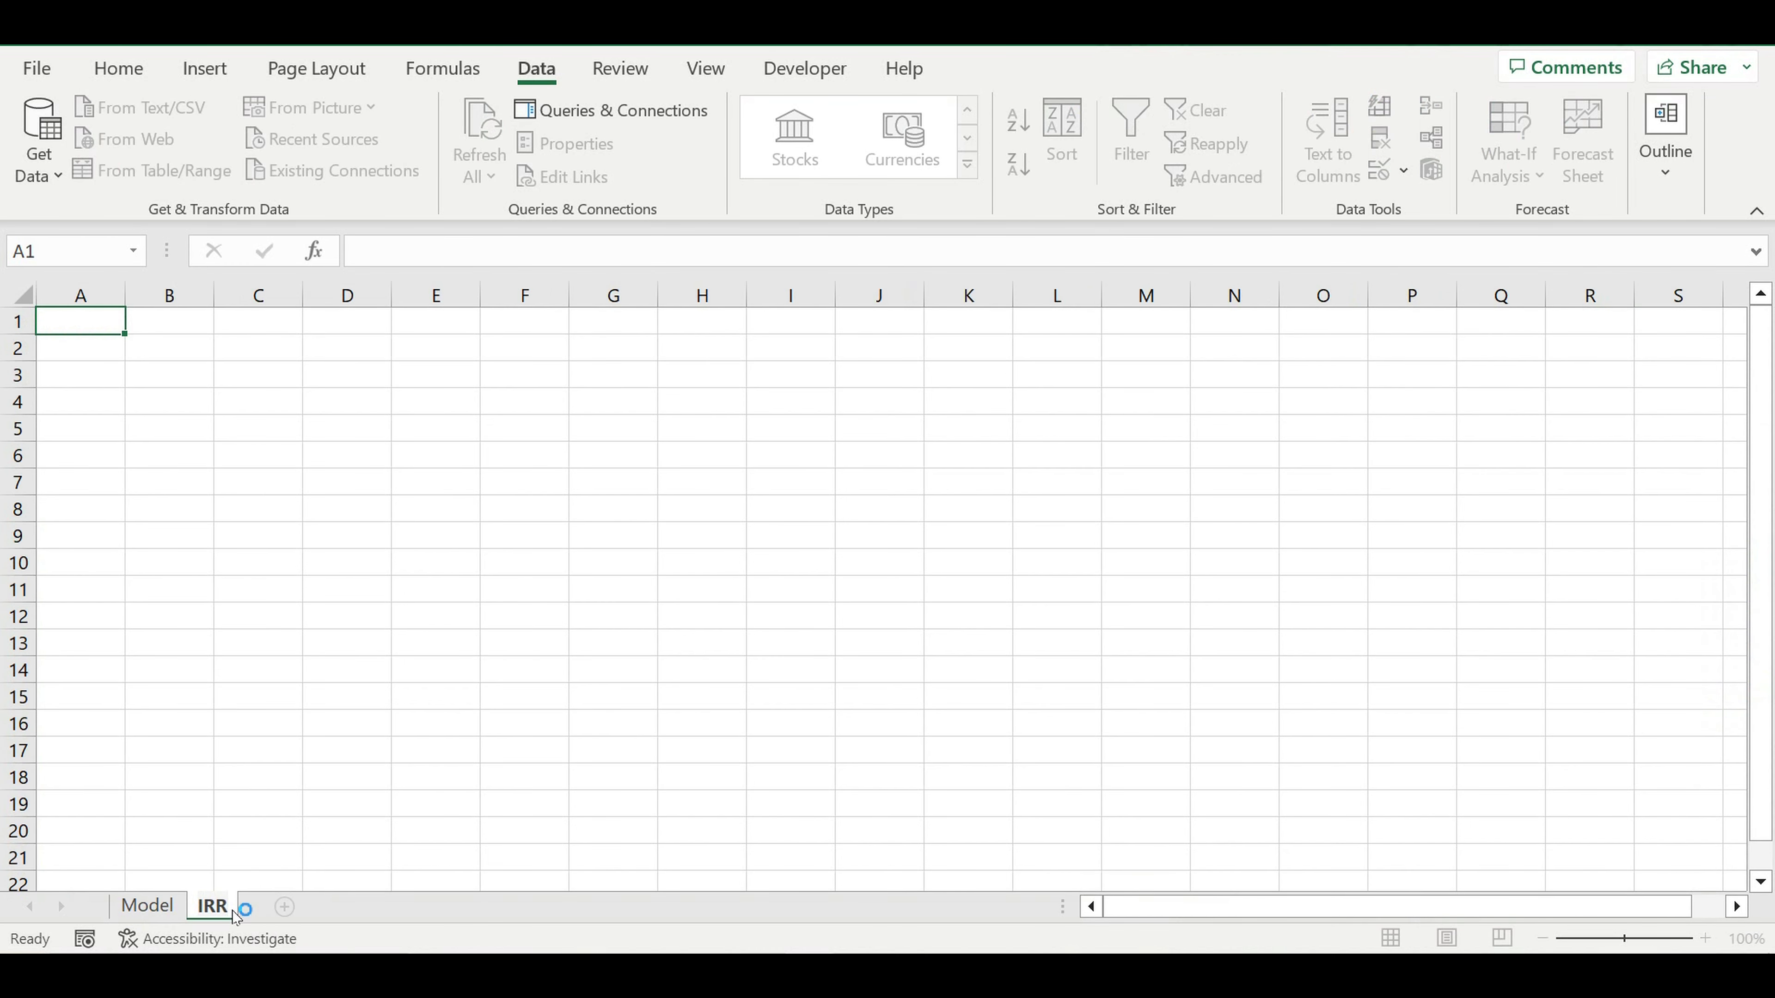
key(Return)
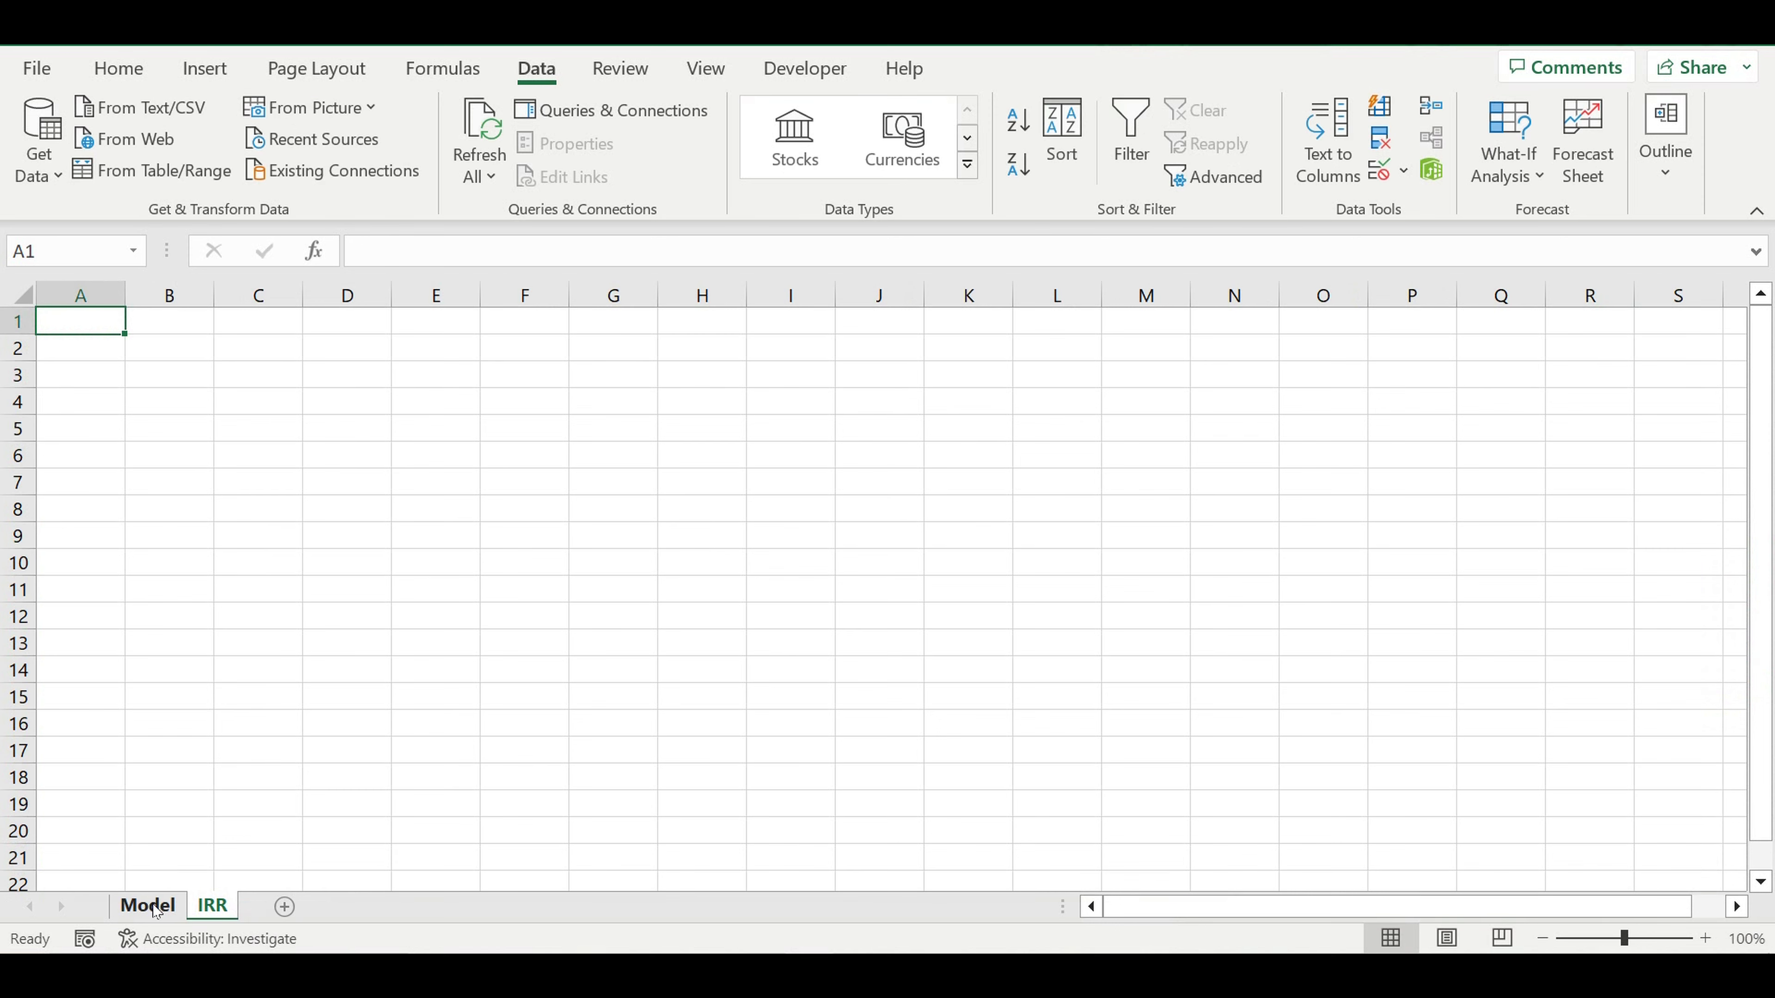
Colour the Model sheet tab yellow and the IRR sheet tab red.
click(148, 906)
right_click(152, 907)
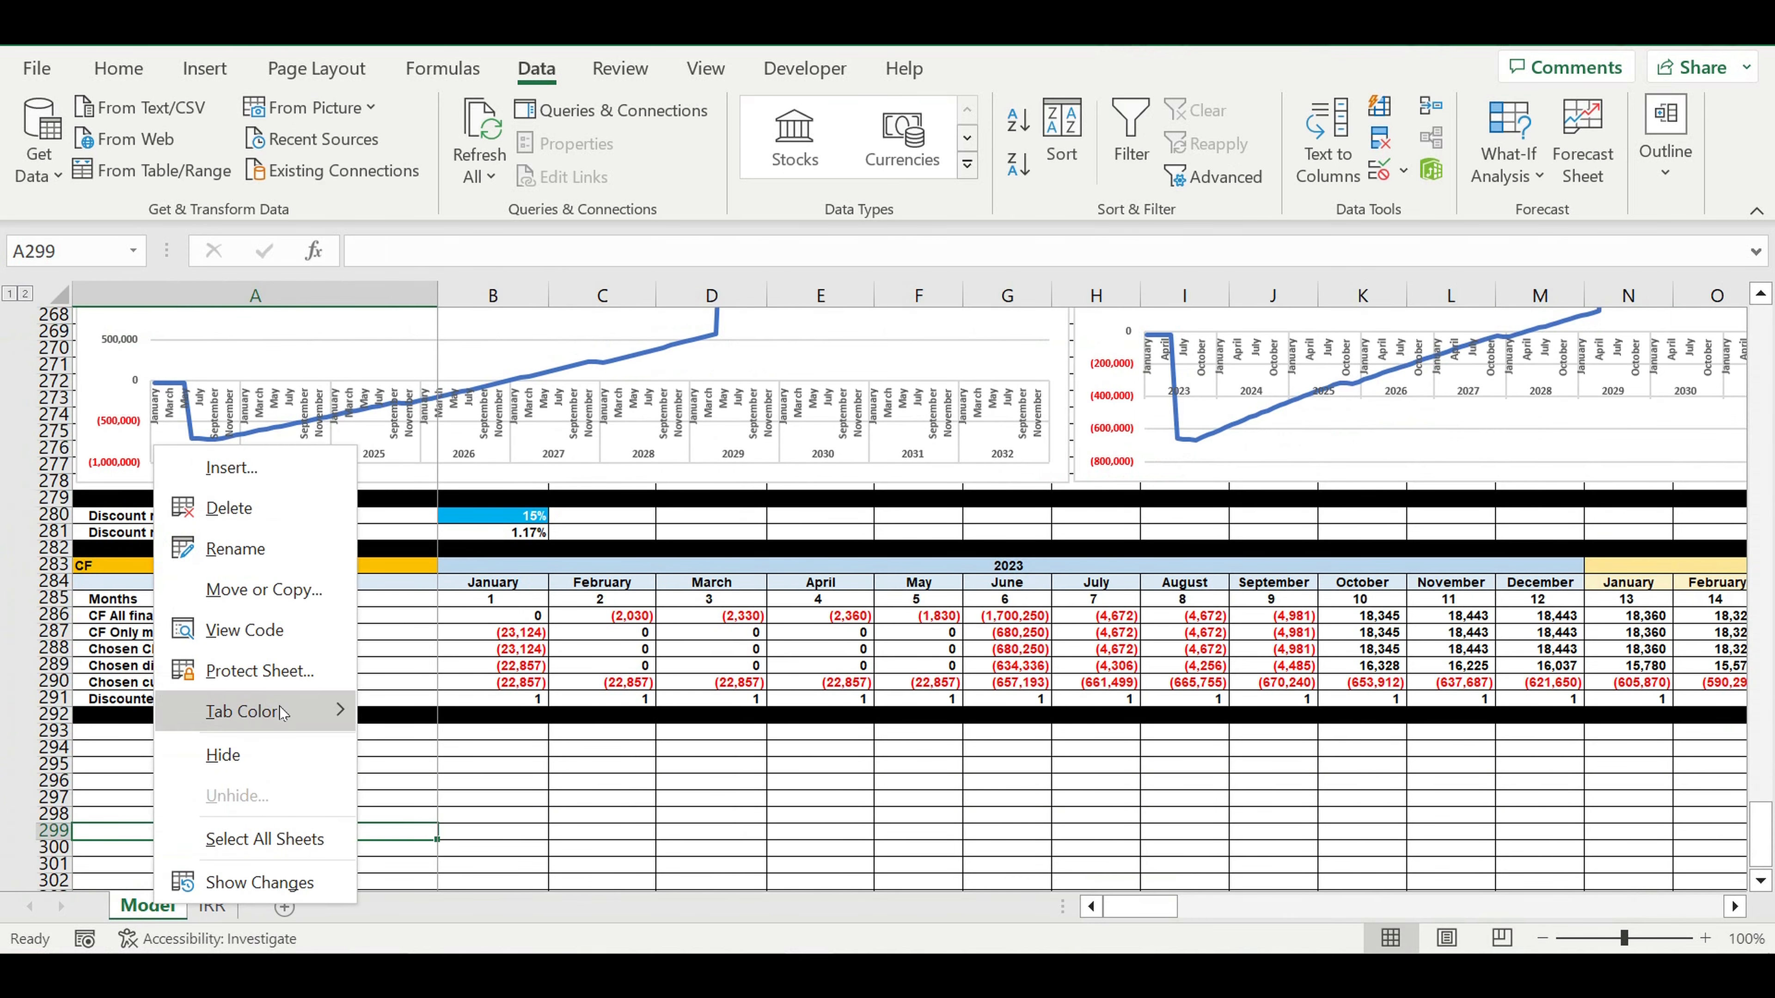
mouse_move(310, 709)
click(441, 761)
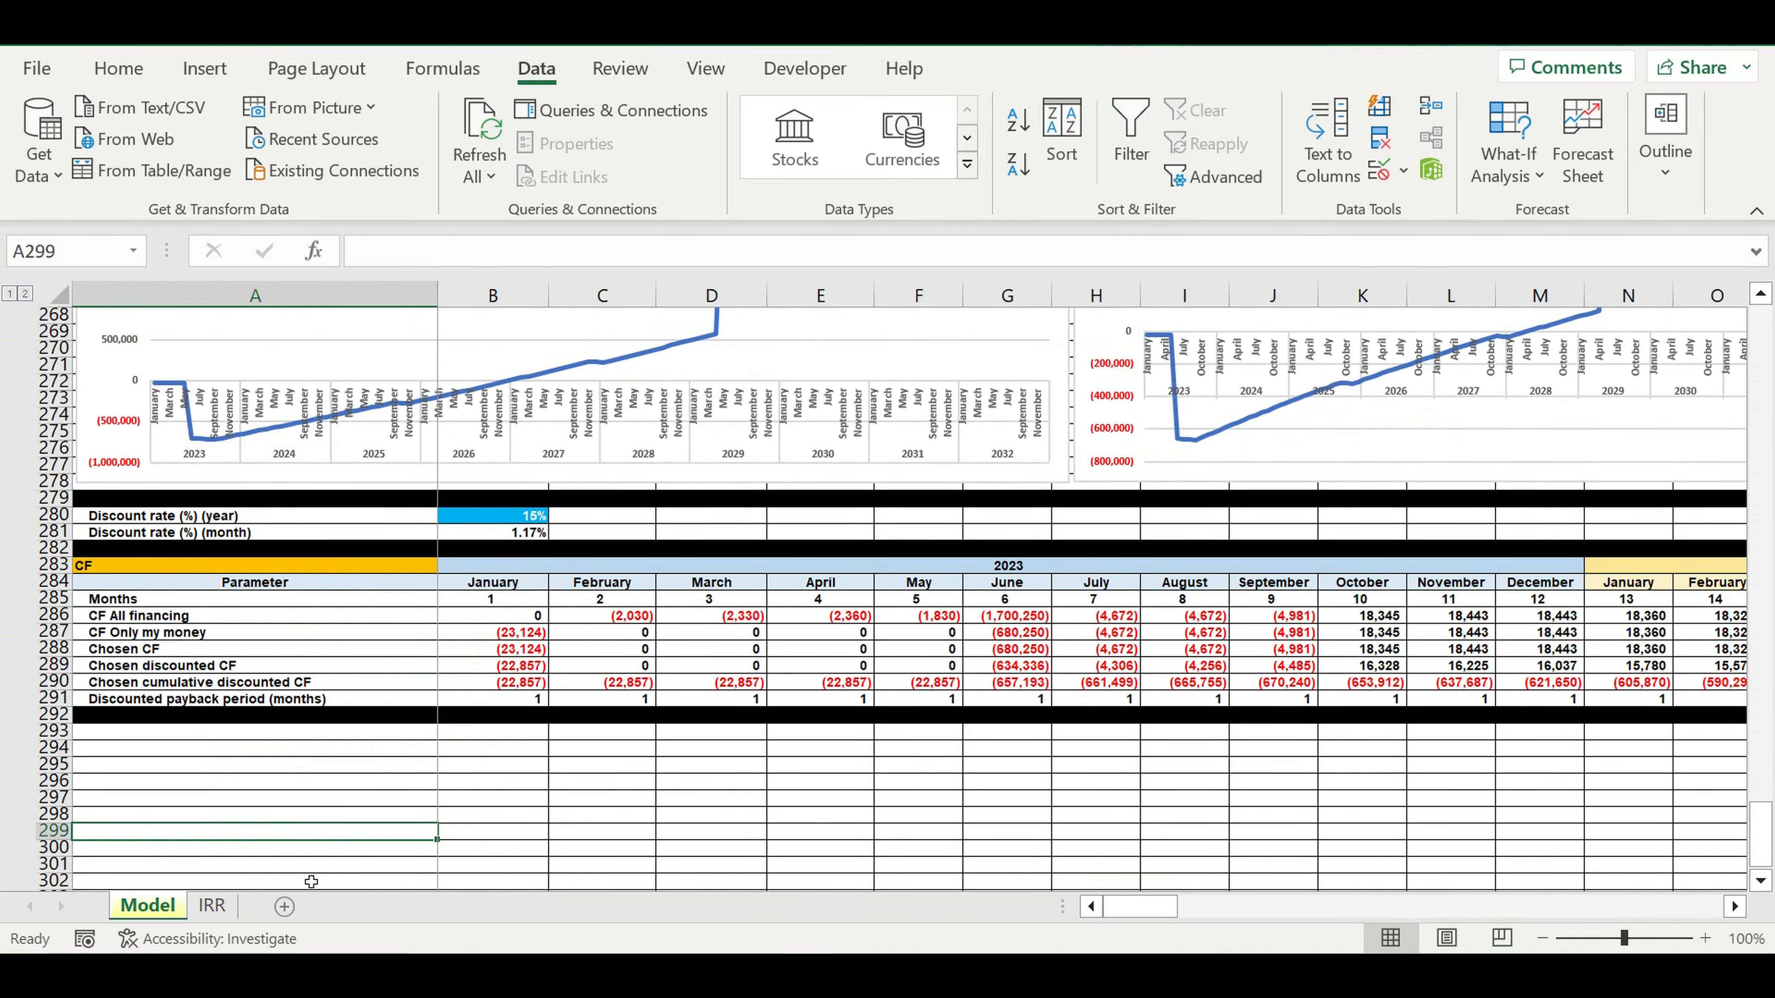
right_click(211, 907)
mouse_move(310, 712)
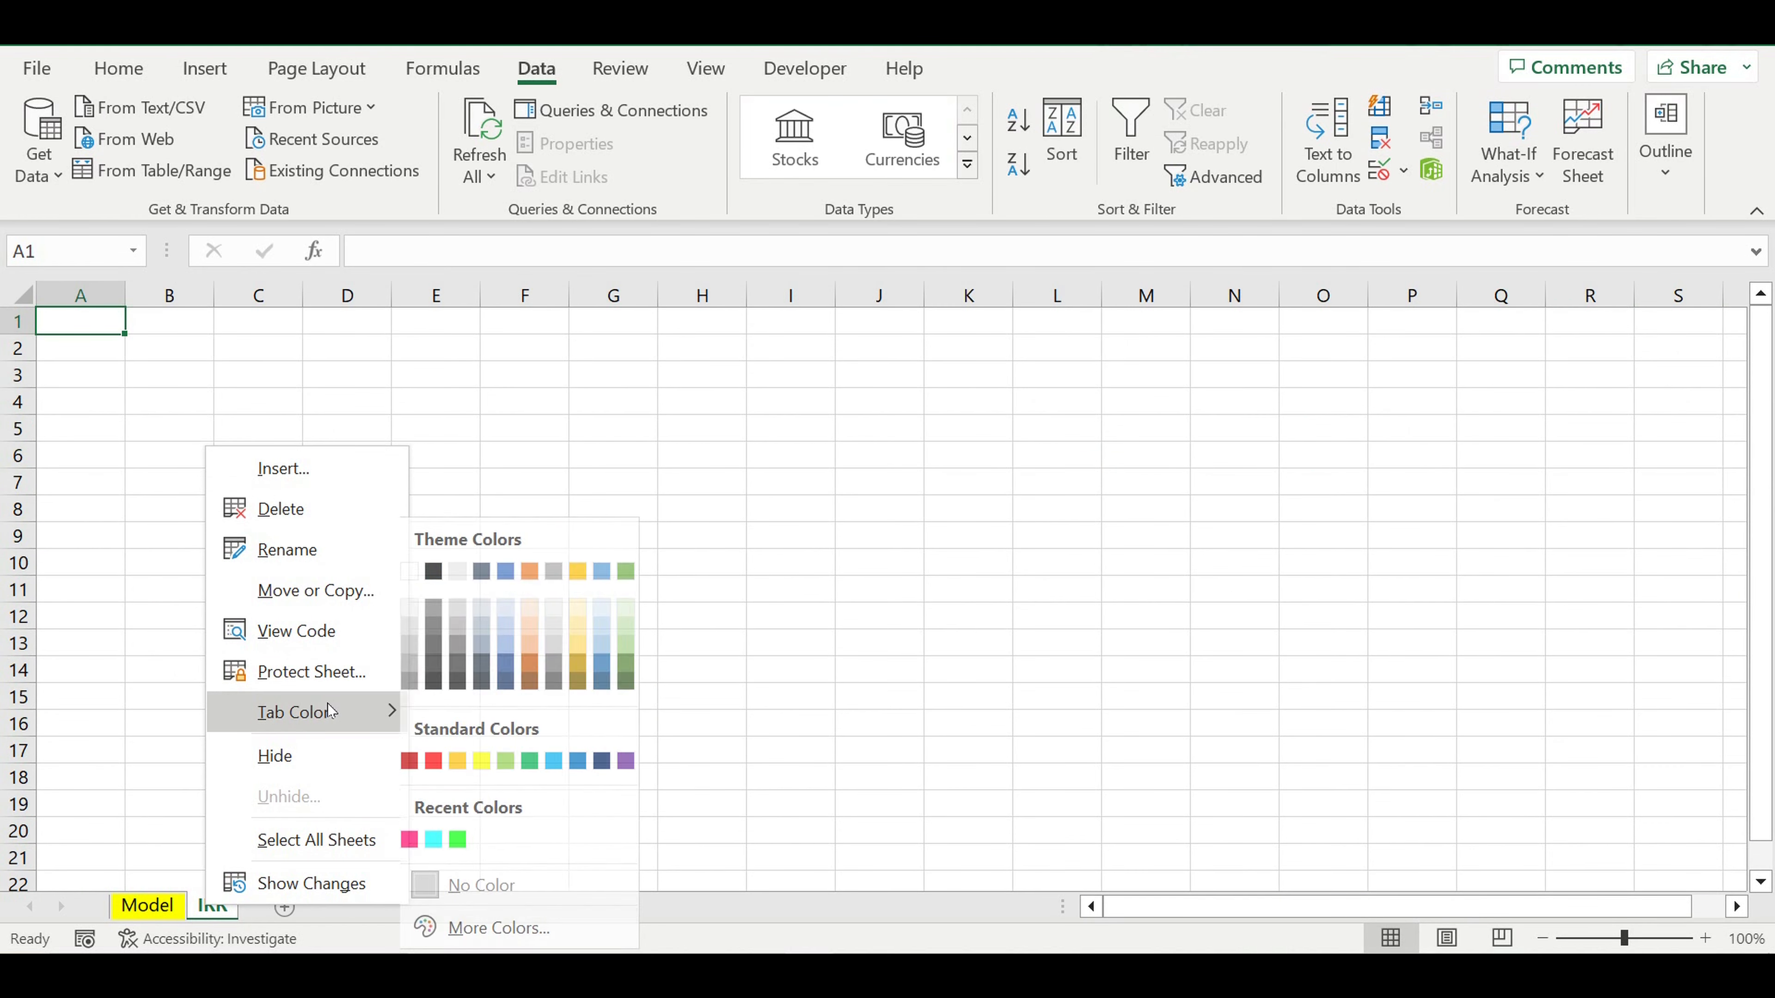
click(444, 762)
click(401, 567)
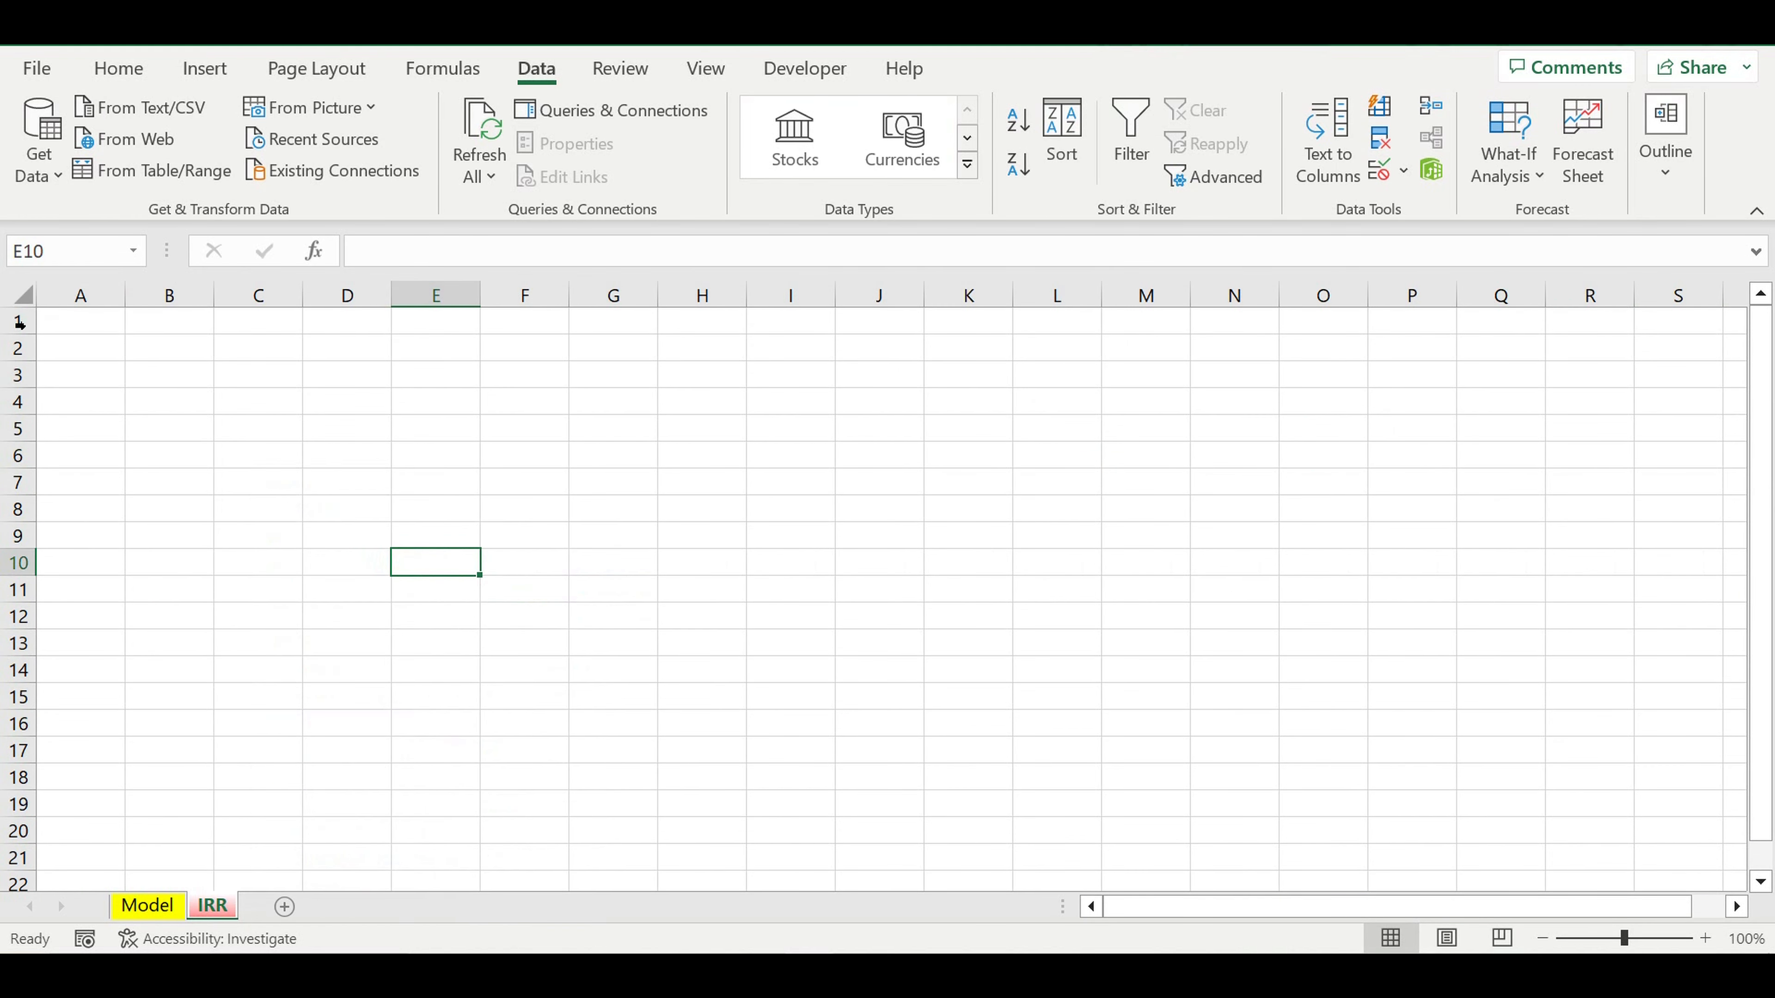
Set the font of the entire IRR sheet to Arial, size 7.
click(18, 322)
click(22, 293)
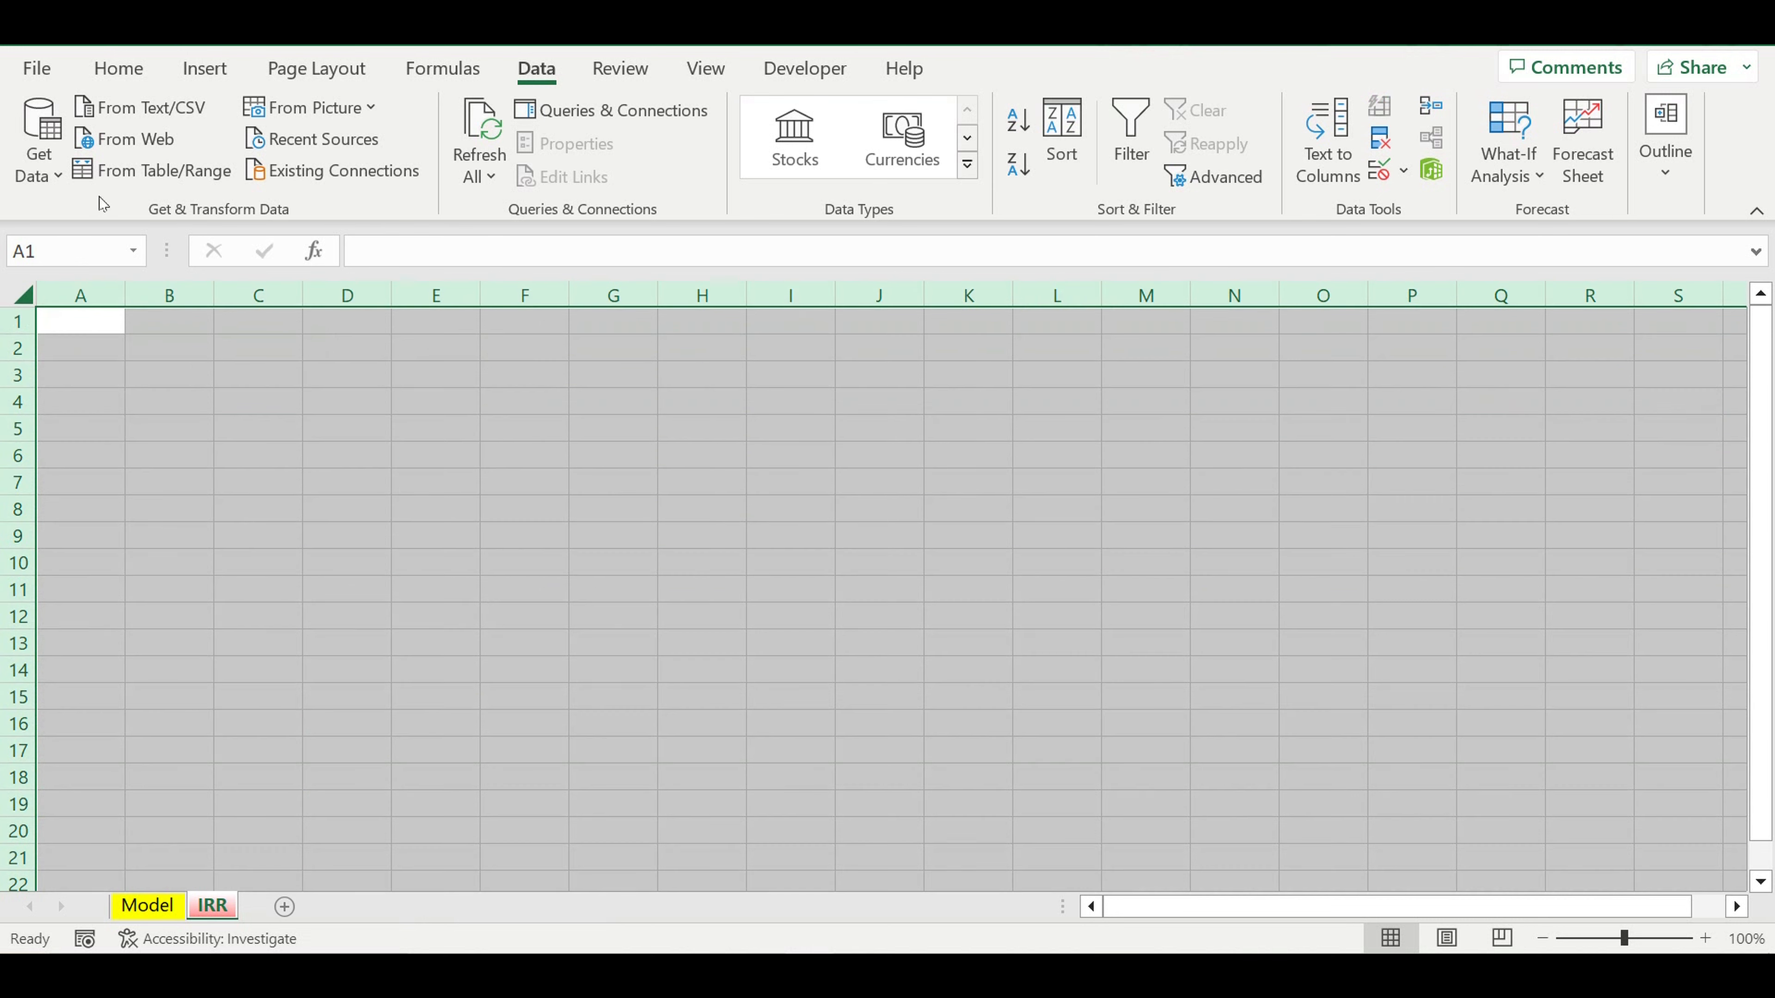
click(128, 61)
click(342, 120)
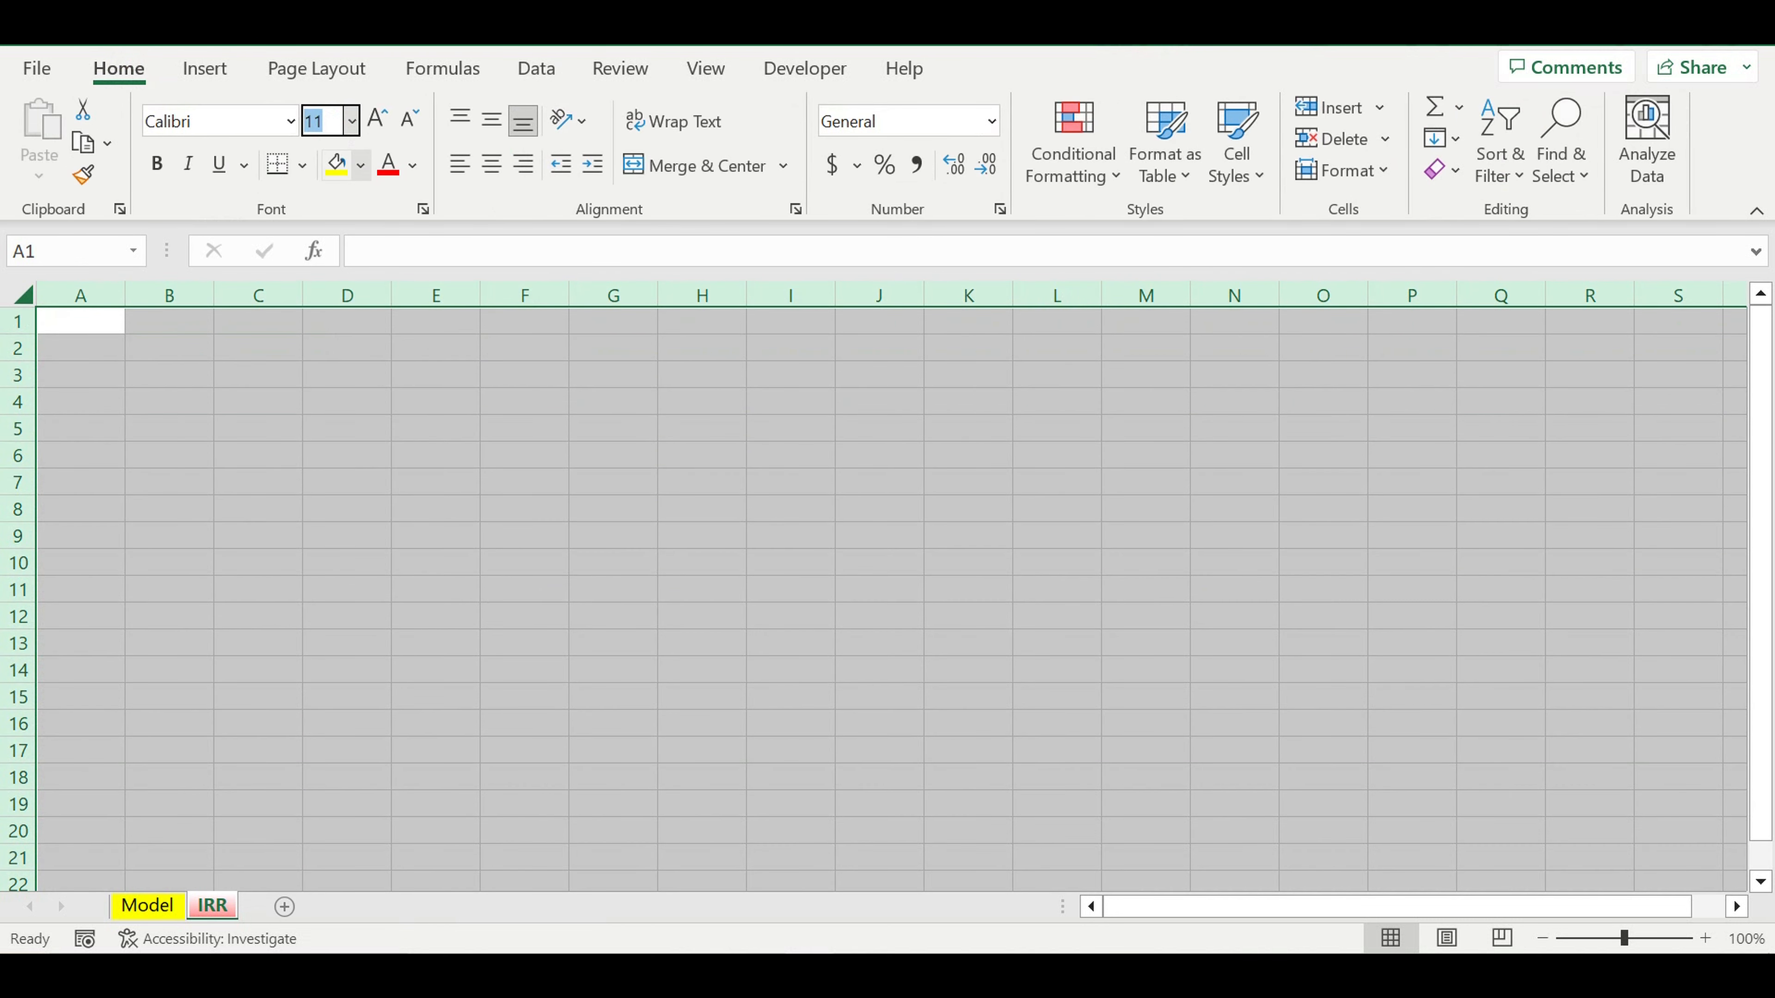
text(7)
key(Return)
click(237, 121)
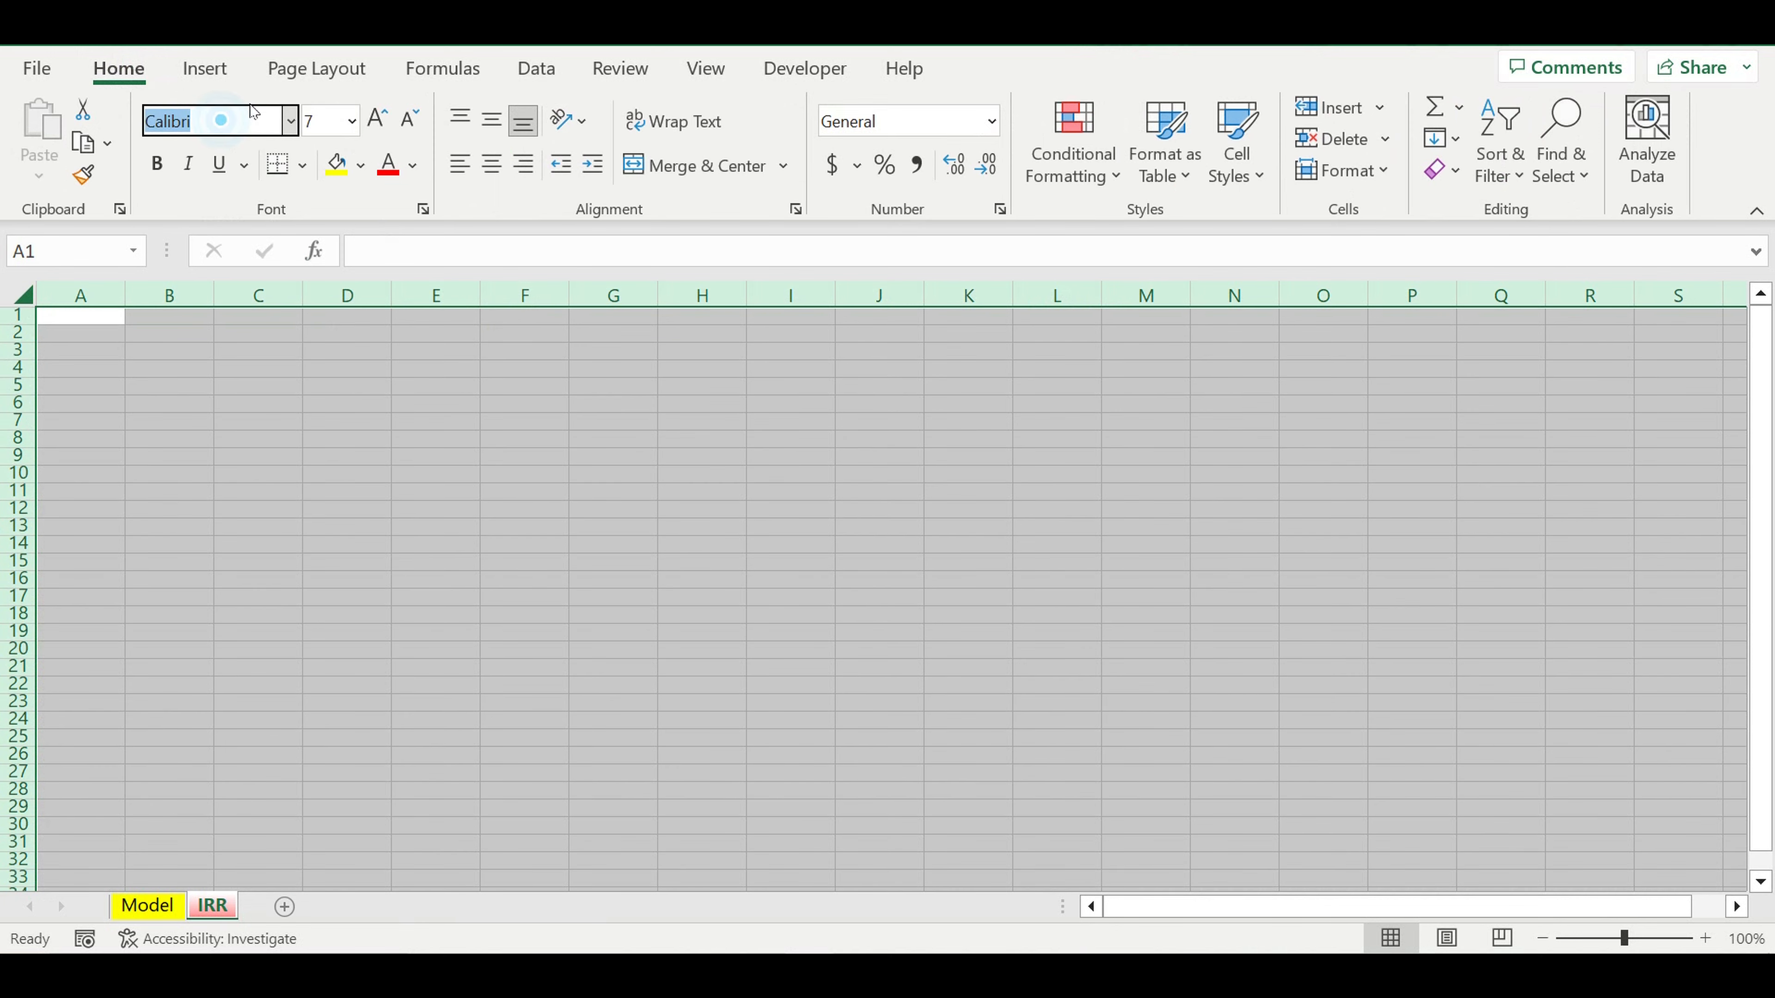
text(Arial)
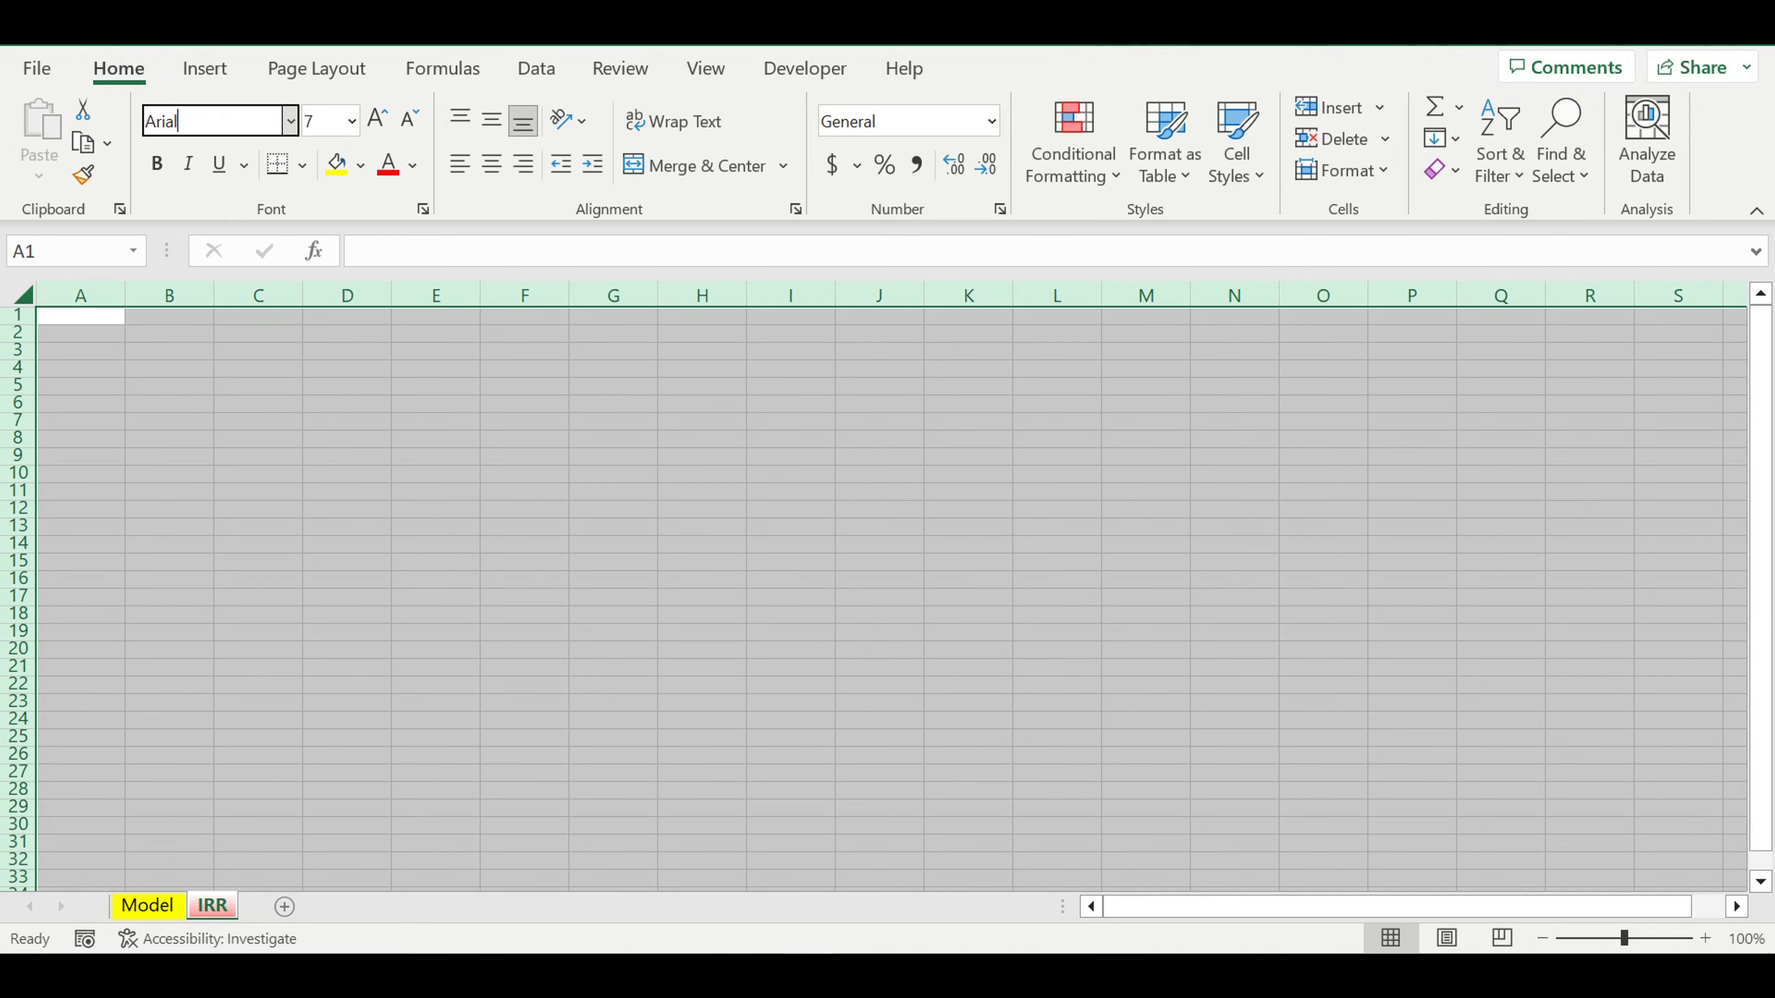
key(Return)
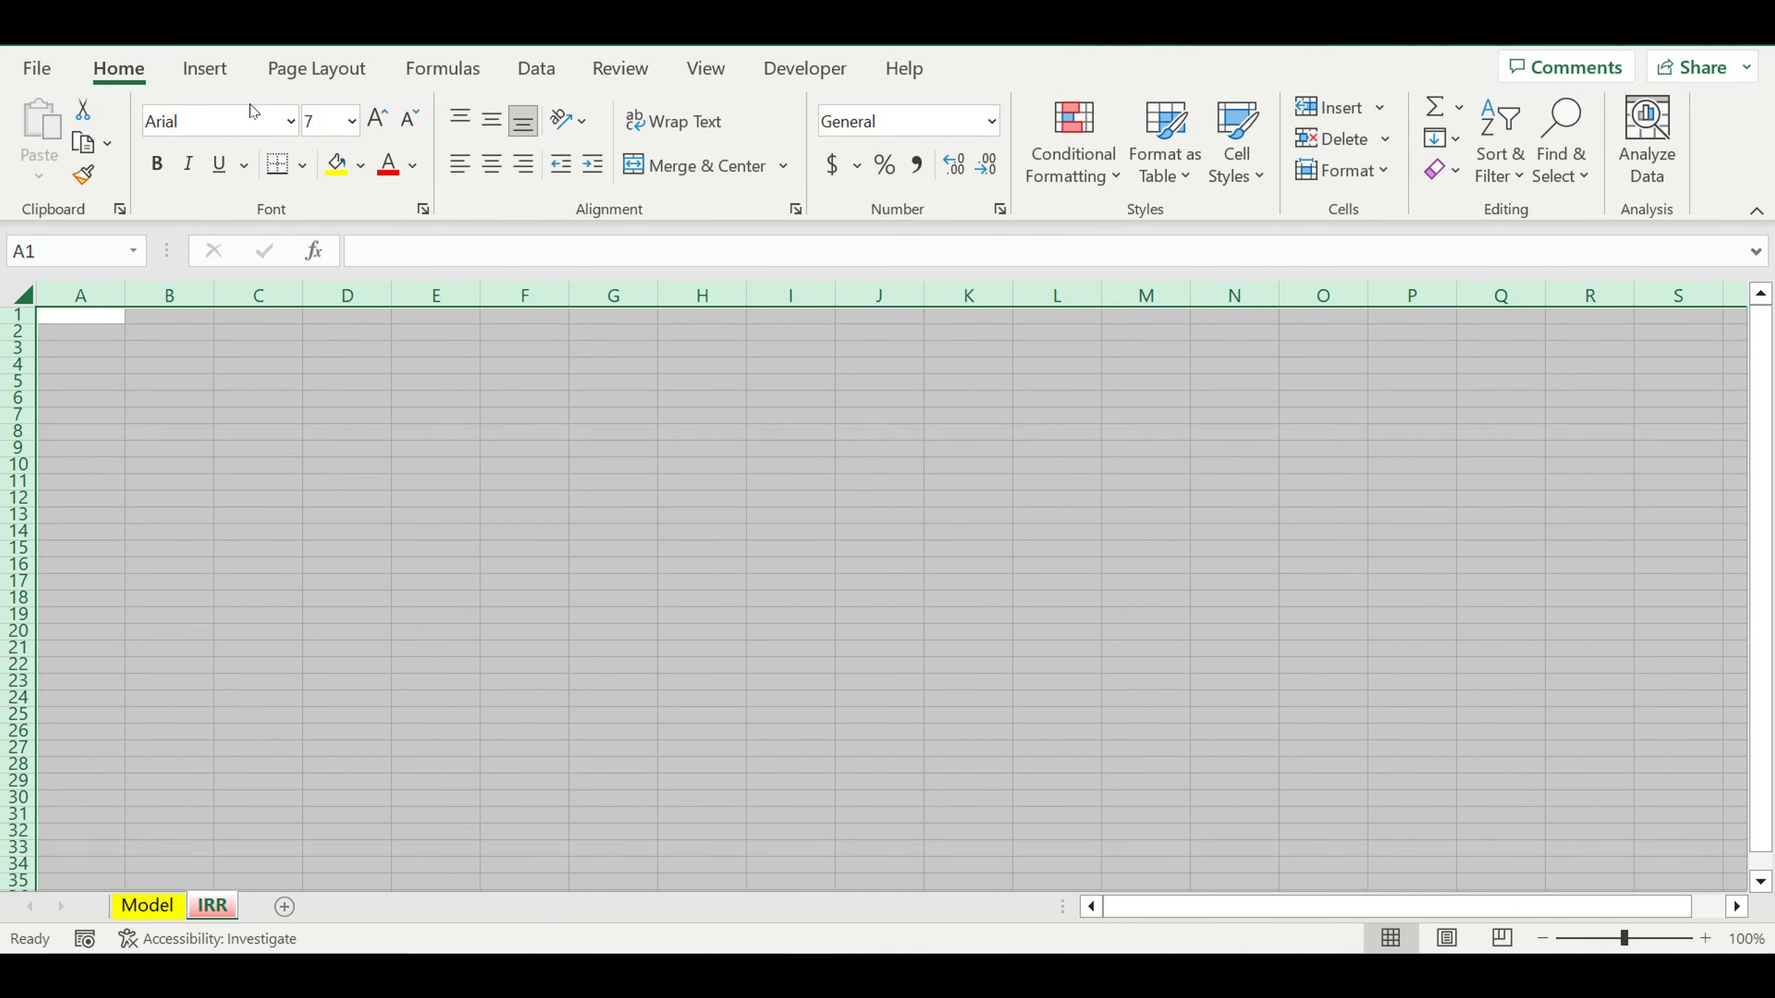
Apply all borders and bold formatting to every cell of the IRR sheet.
click(305, 164)
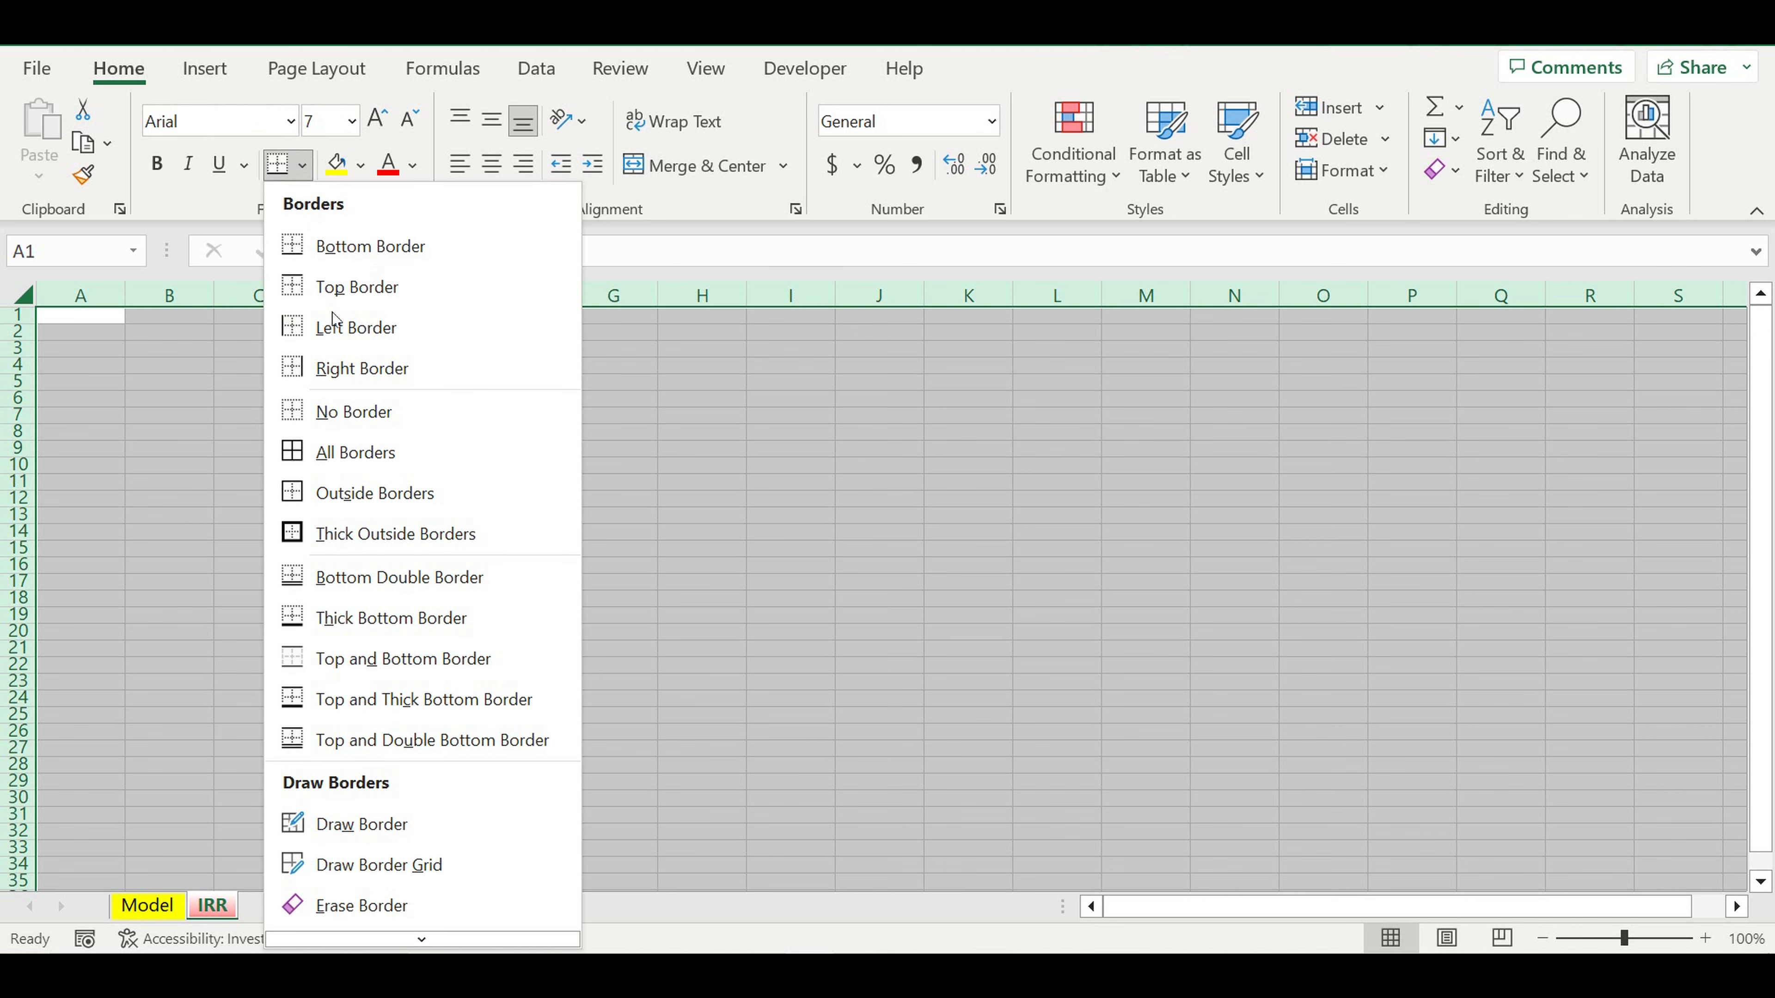
click(297, 451)
click(157, 164)
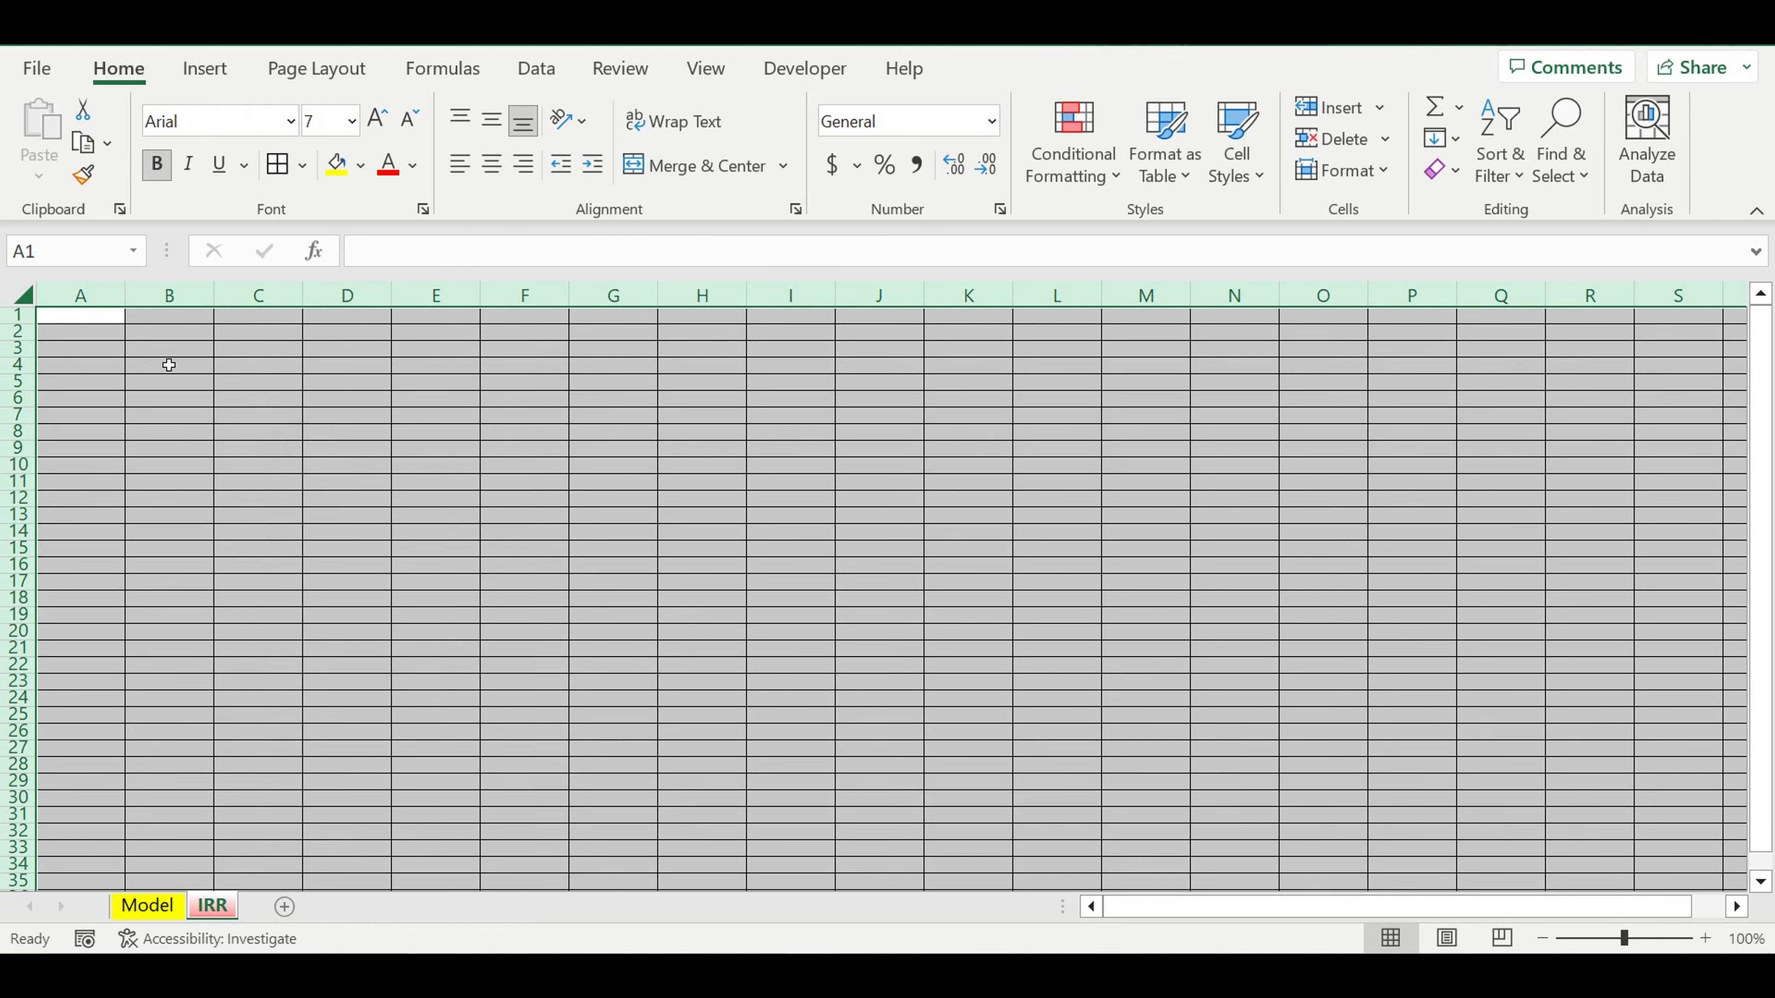
click(226, 370)
Enter the label "Discount rate" in cell A1 of the IRR sheet and fit column A to it.
click(89, 315)
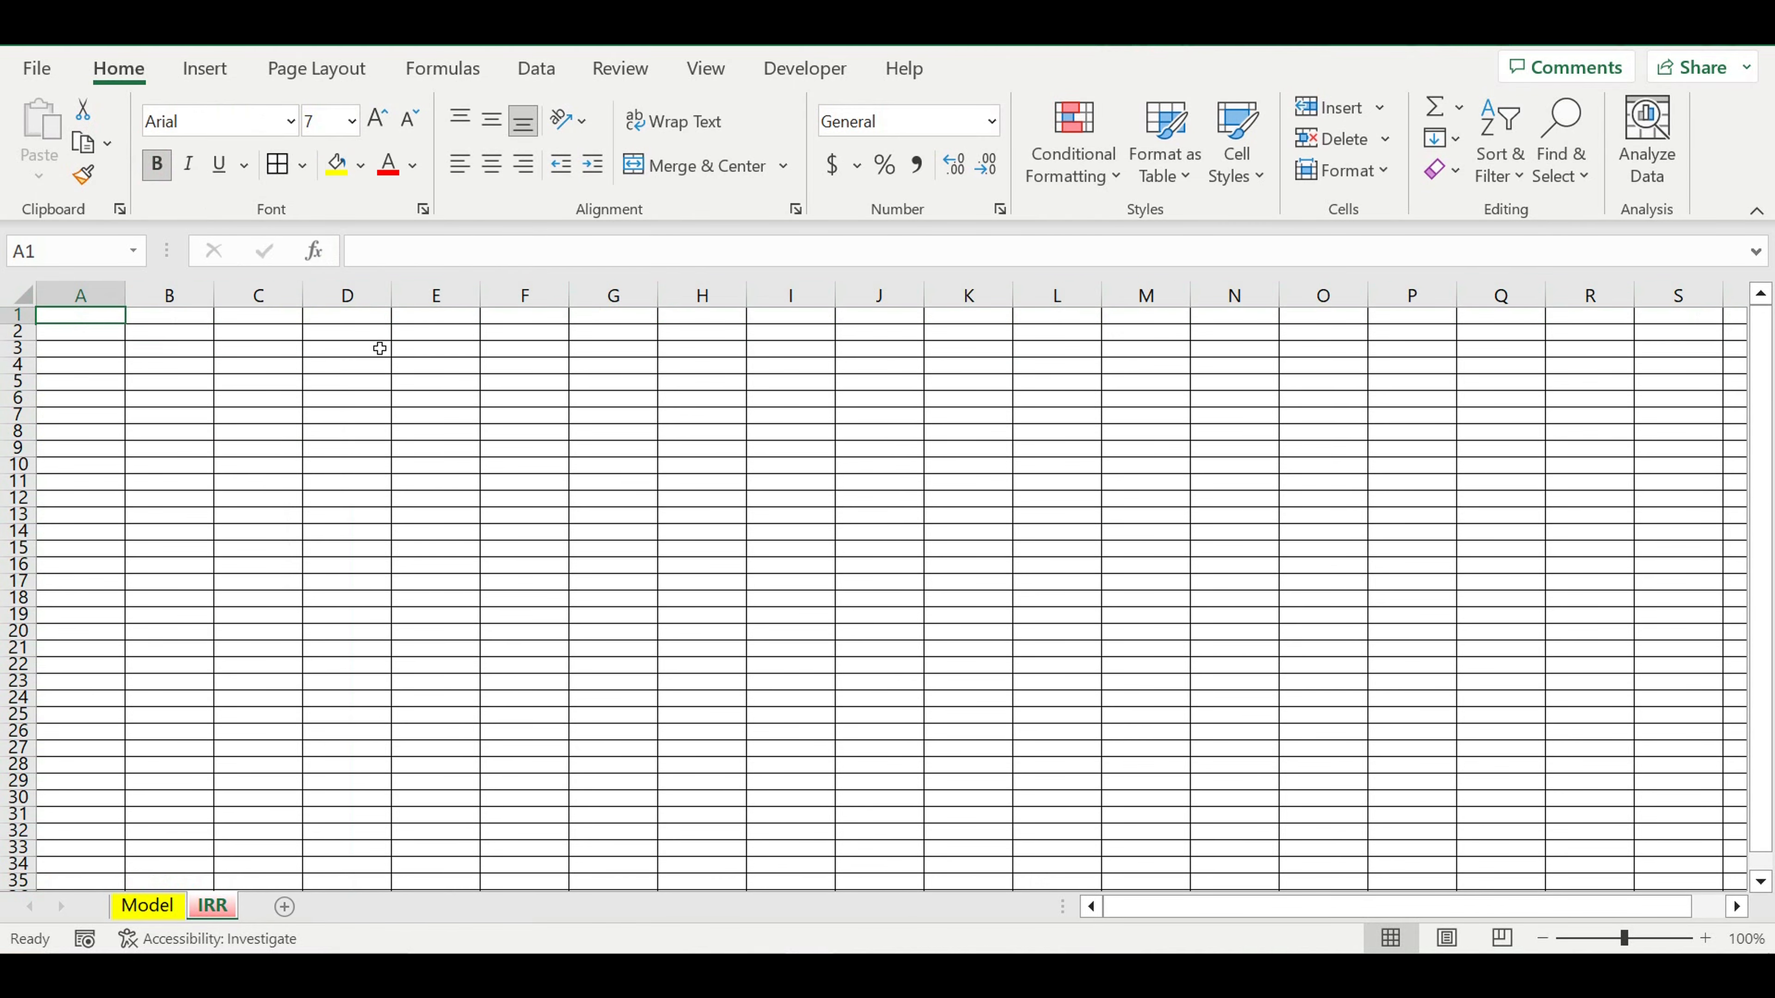
text(Discount rate)
key(Return)
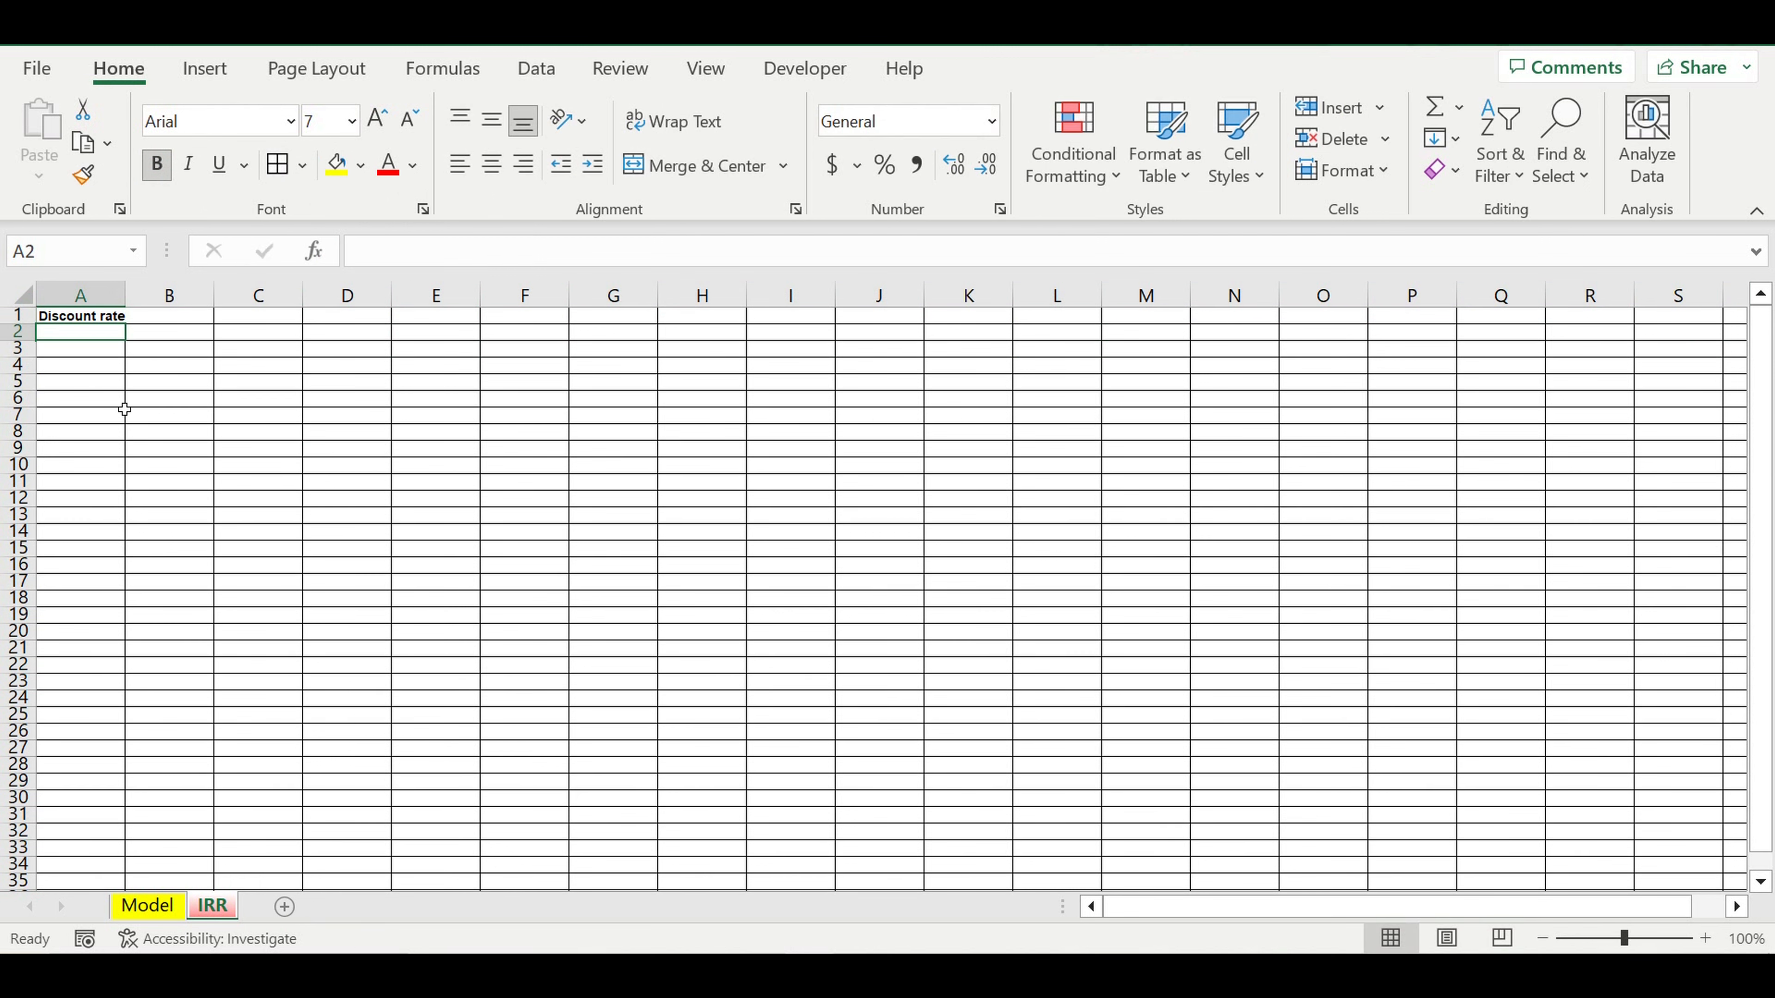
double_click(126, 295)
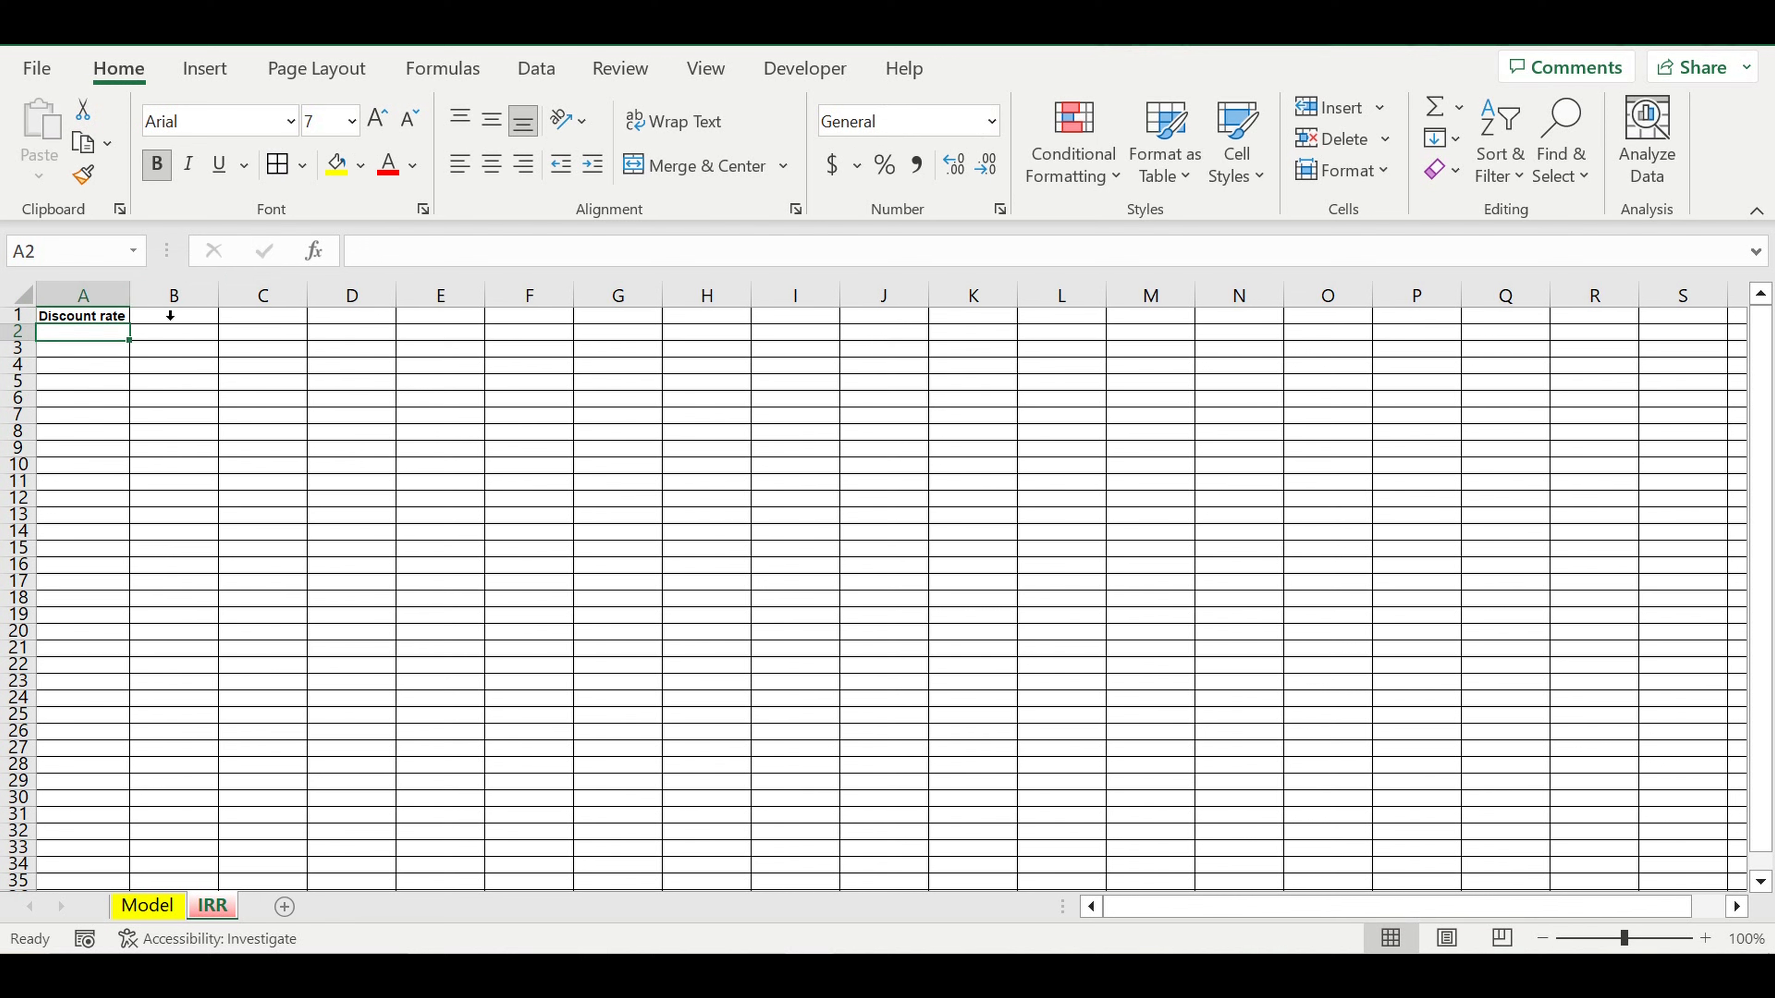
Copy the yearly discount rate label and value from Model cells A280:B280 into the IRR sheet starting at A1.
click(165, 906)
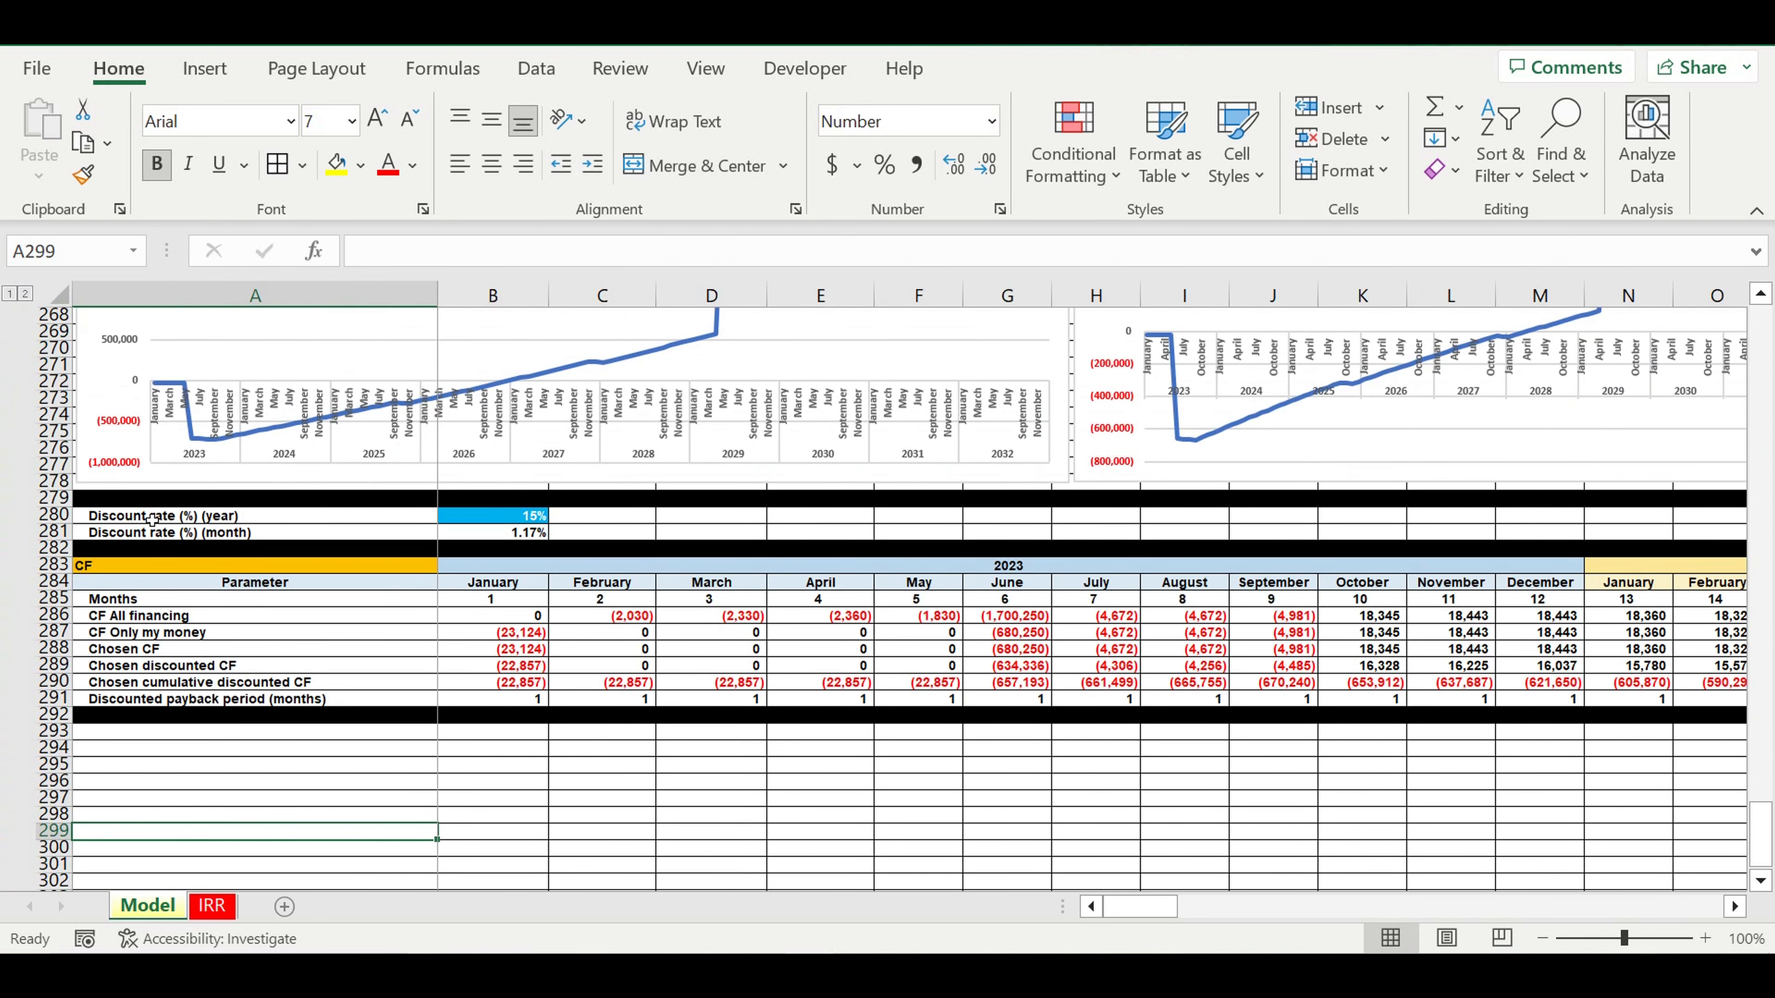
click(415, 520)
drag(475, 517, 419, 518)
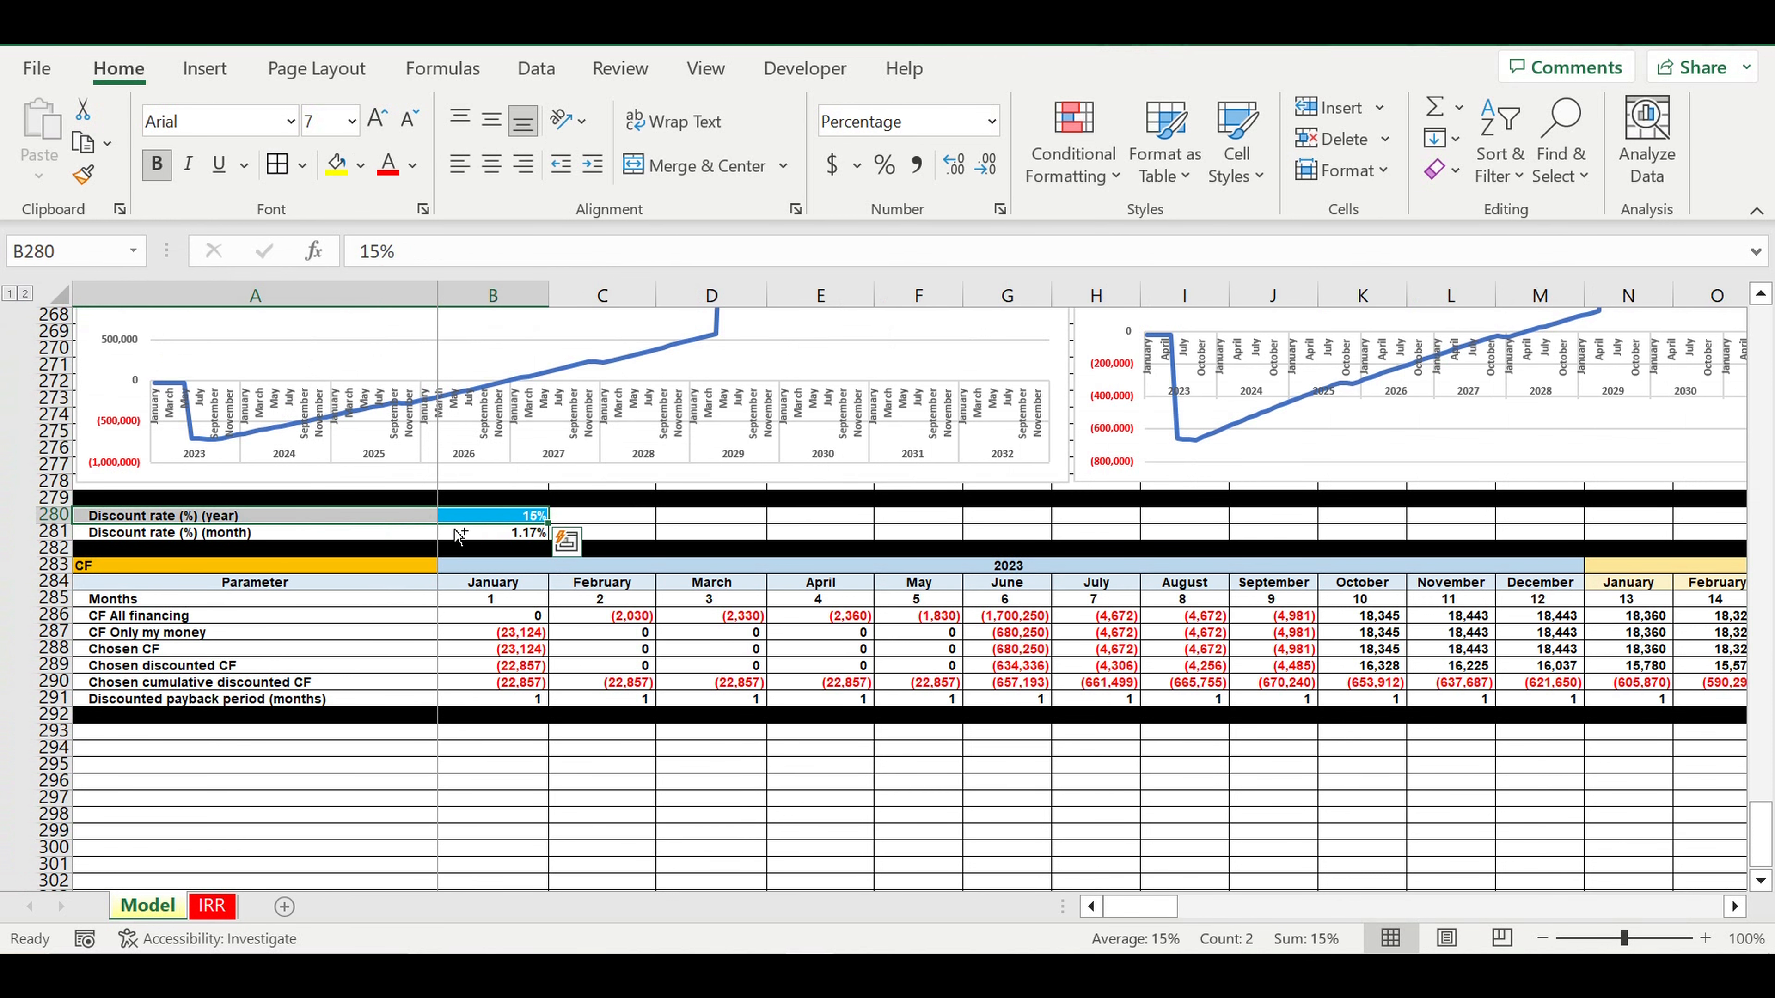
key(ctrl+c)
click(212, 907)
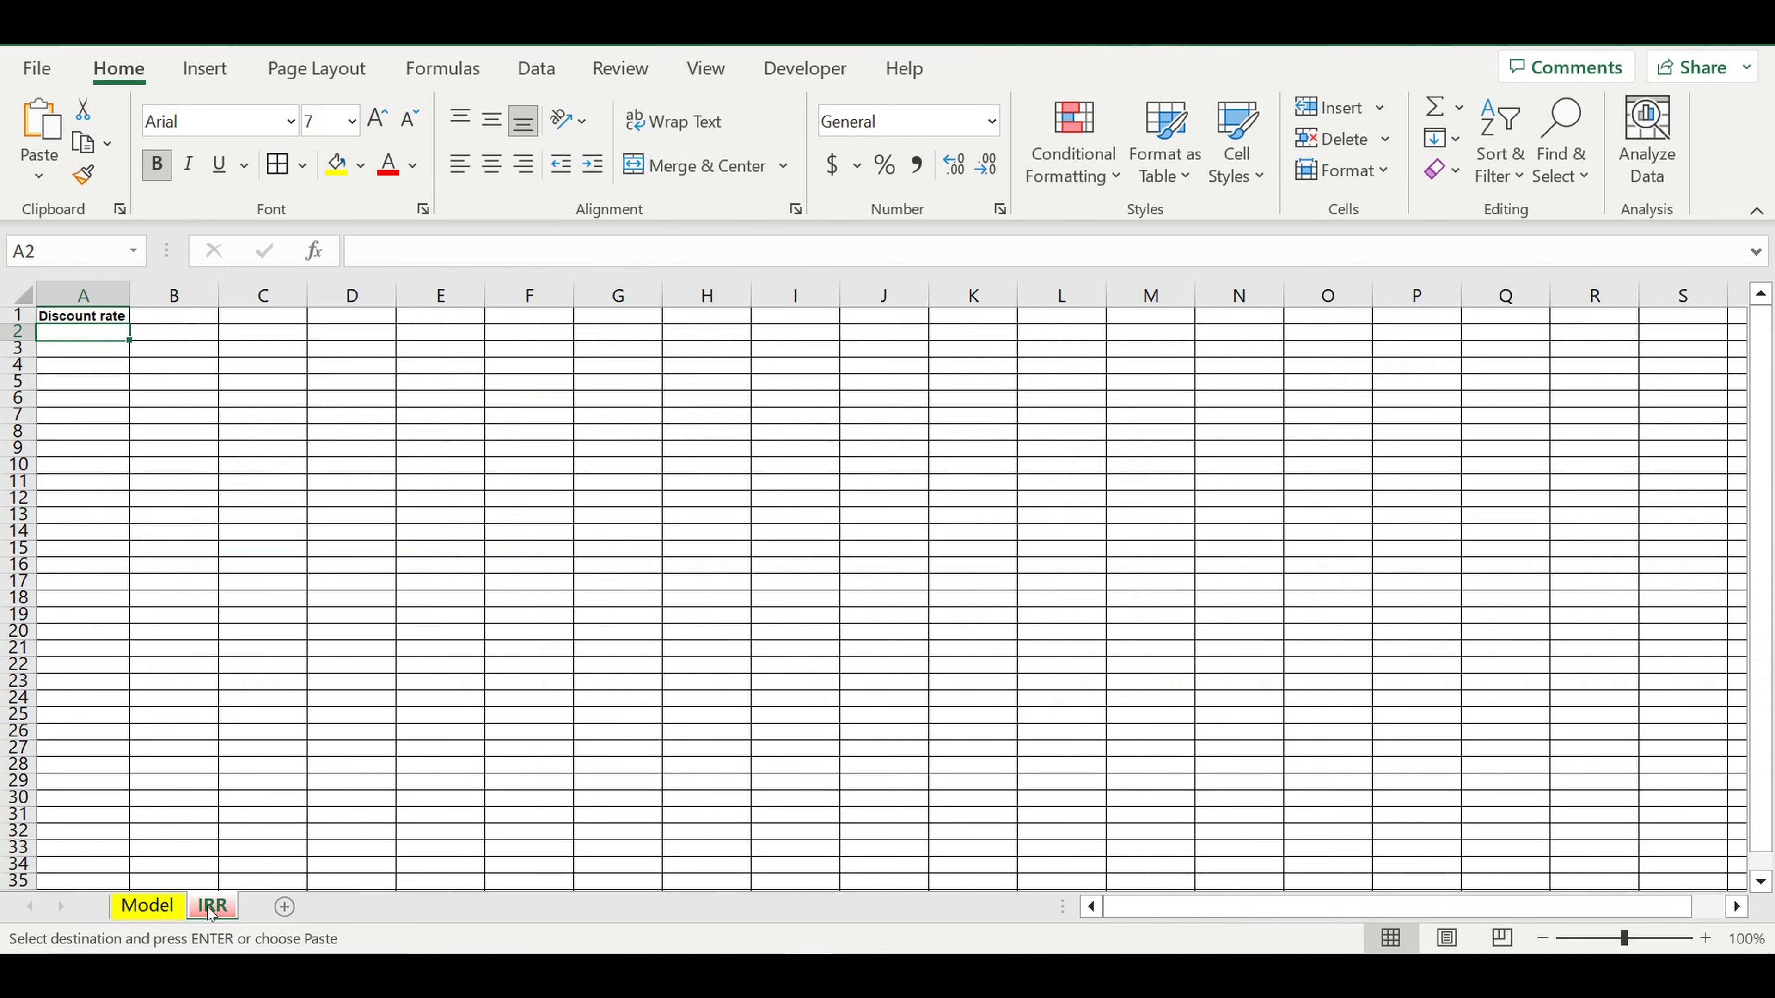
click(88, 321)
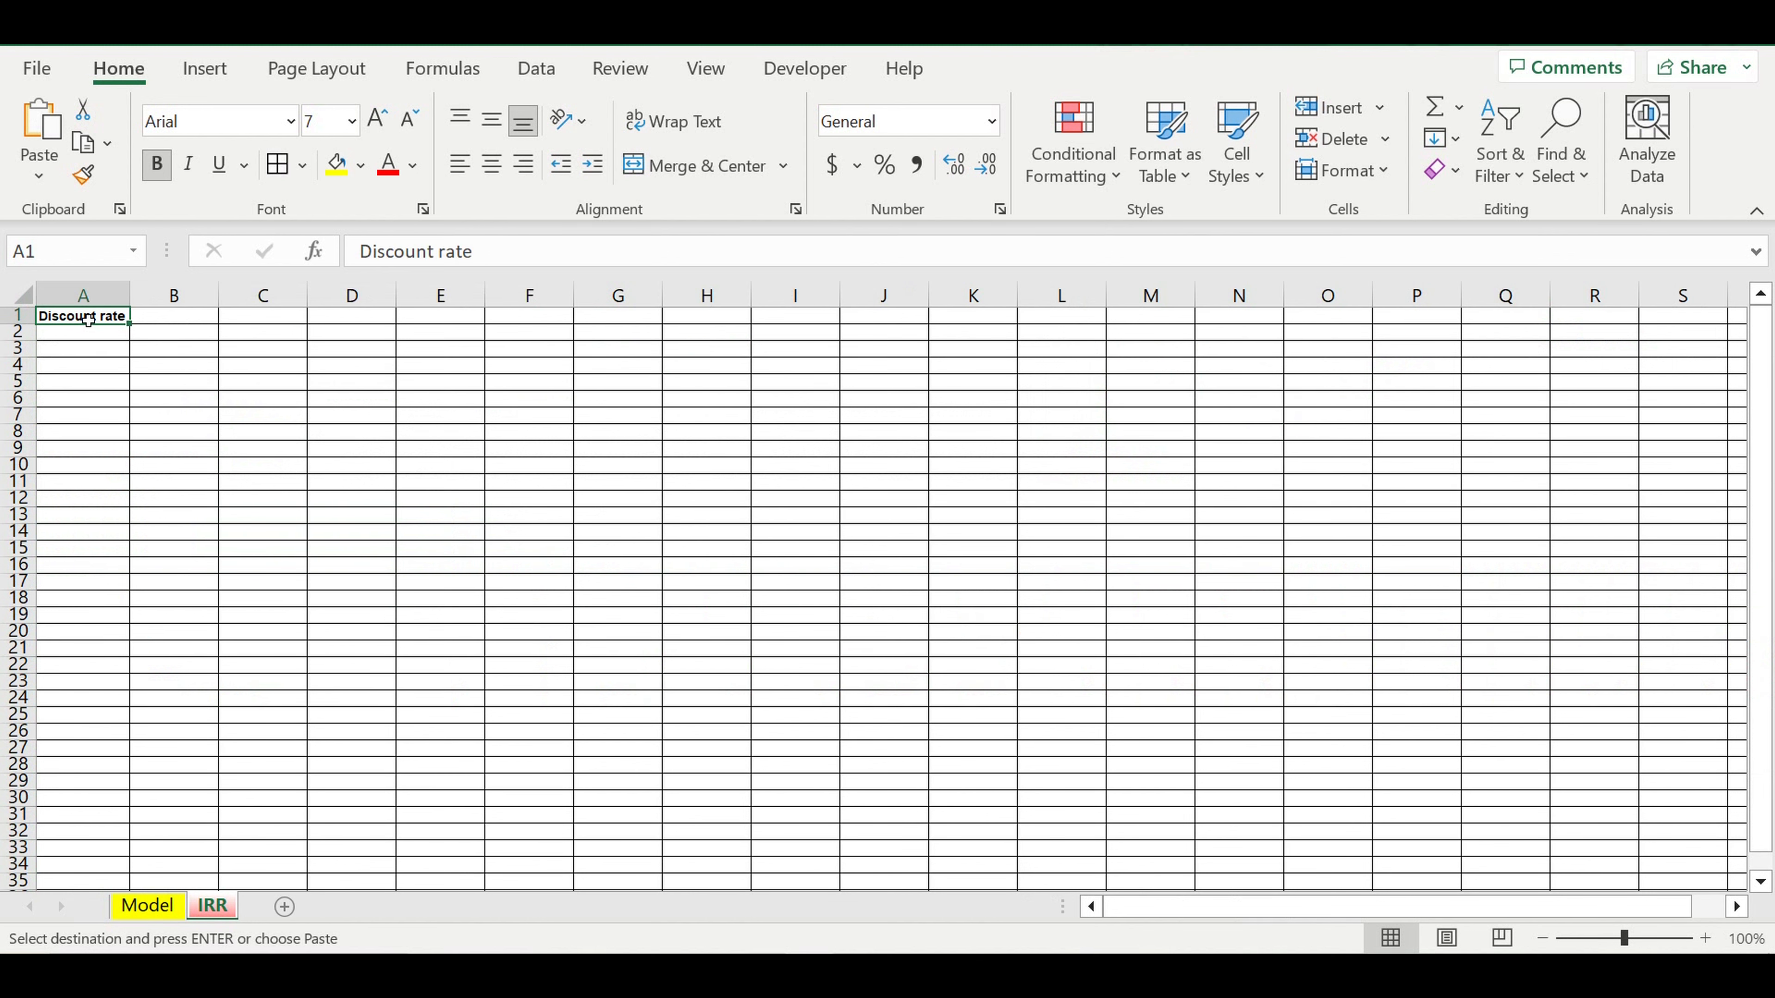
key(ctrl+v)
Fit column A of the IRR sheet to its label and widen column B beyond its content.
double_click(225, 297)
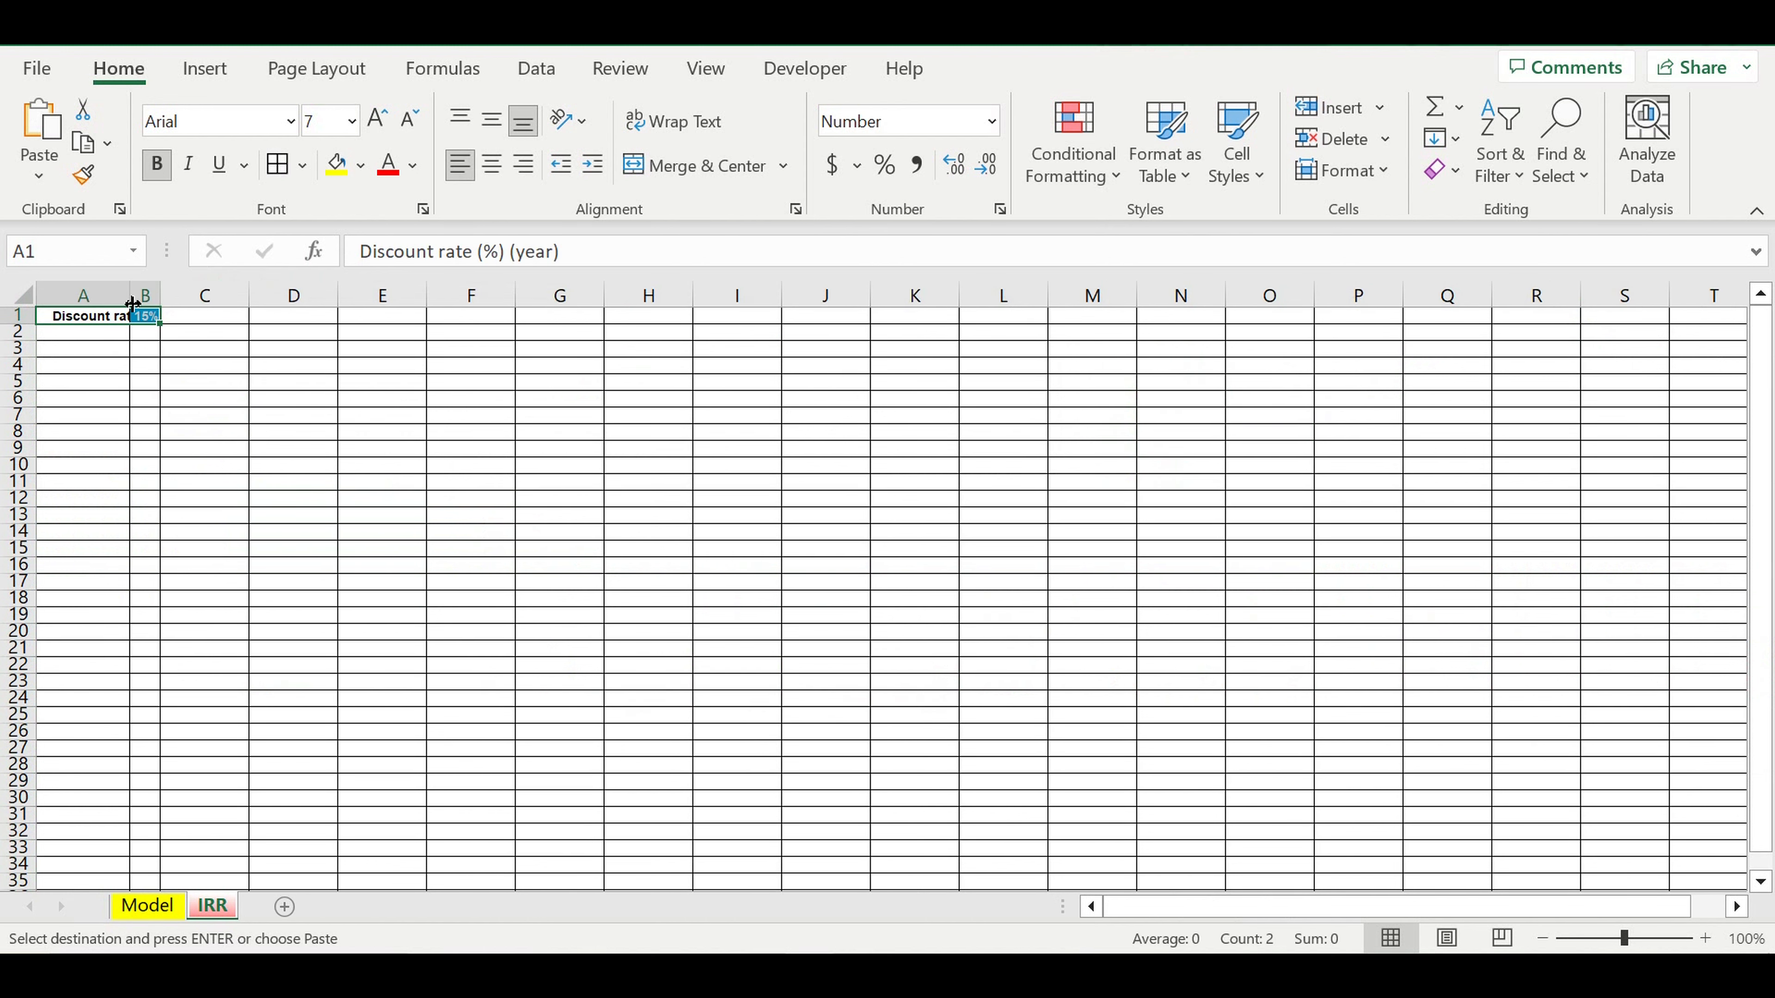
double_click(129, 303)
drag(270, 312, 290, 312)
click(345, 383)
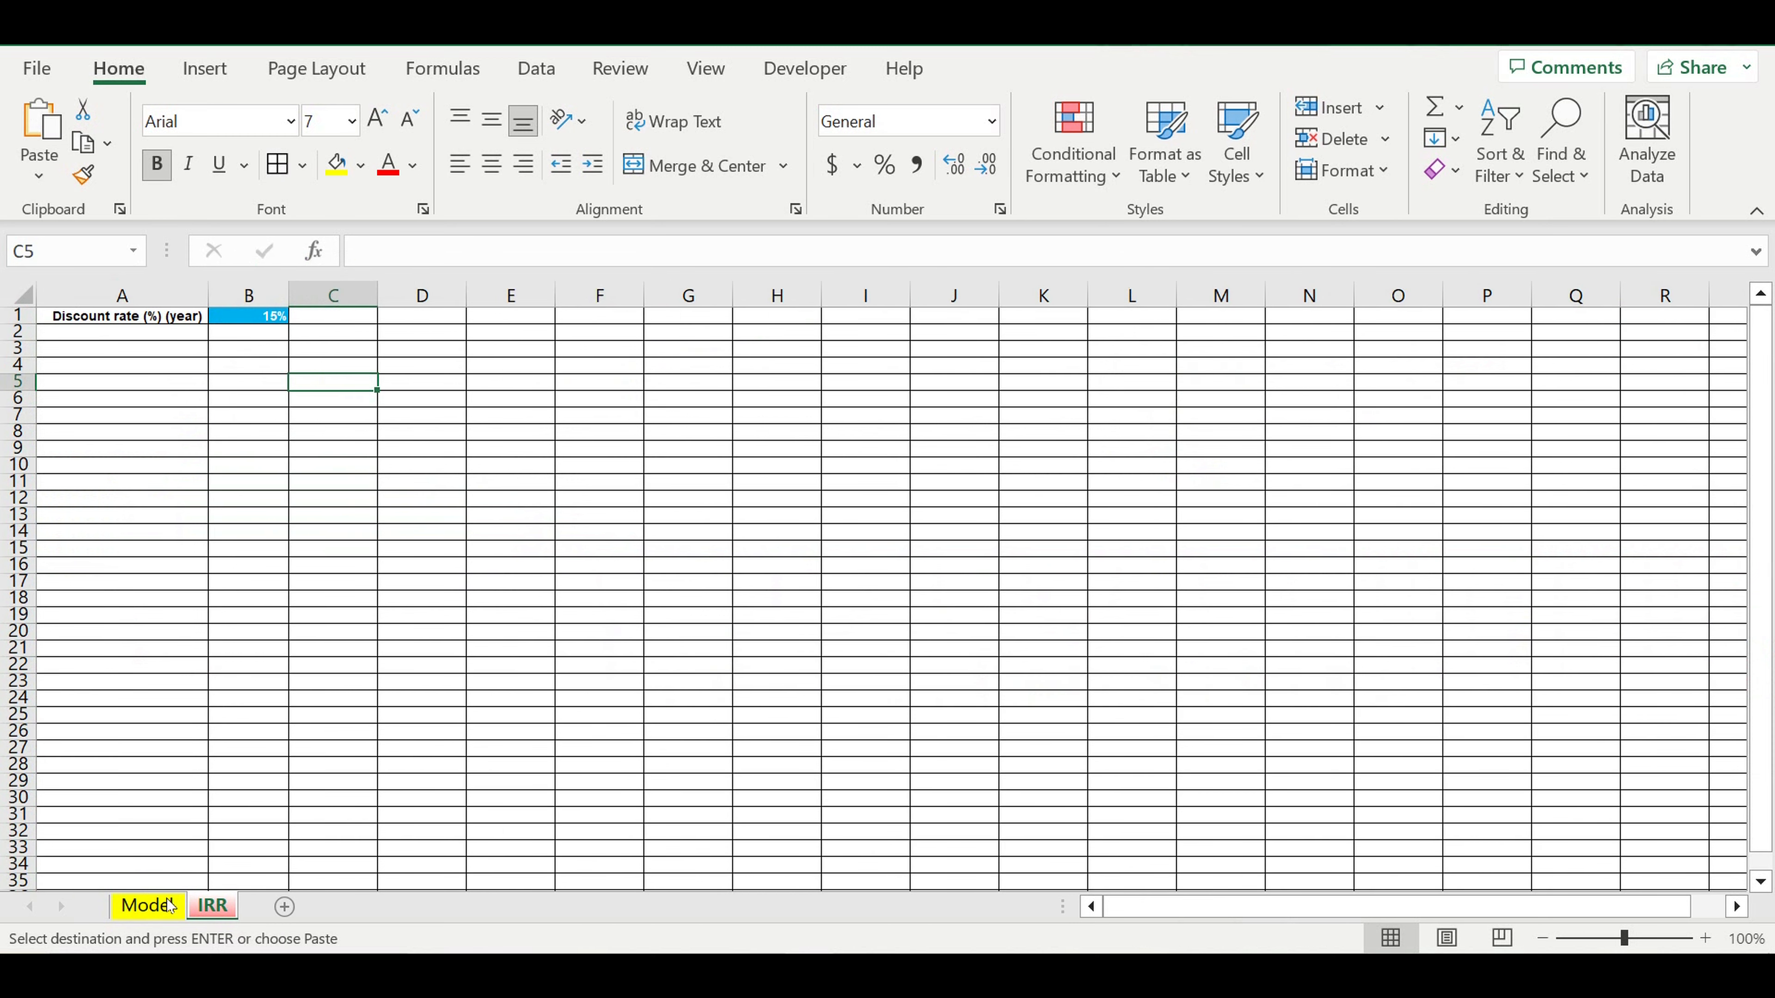
Replace the yearly discount rate in Model cell B280 with the reference =IRR!B1.
click(150, 906)
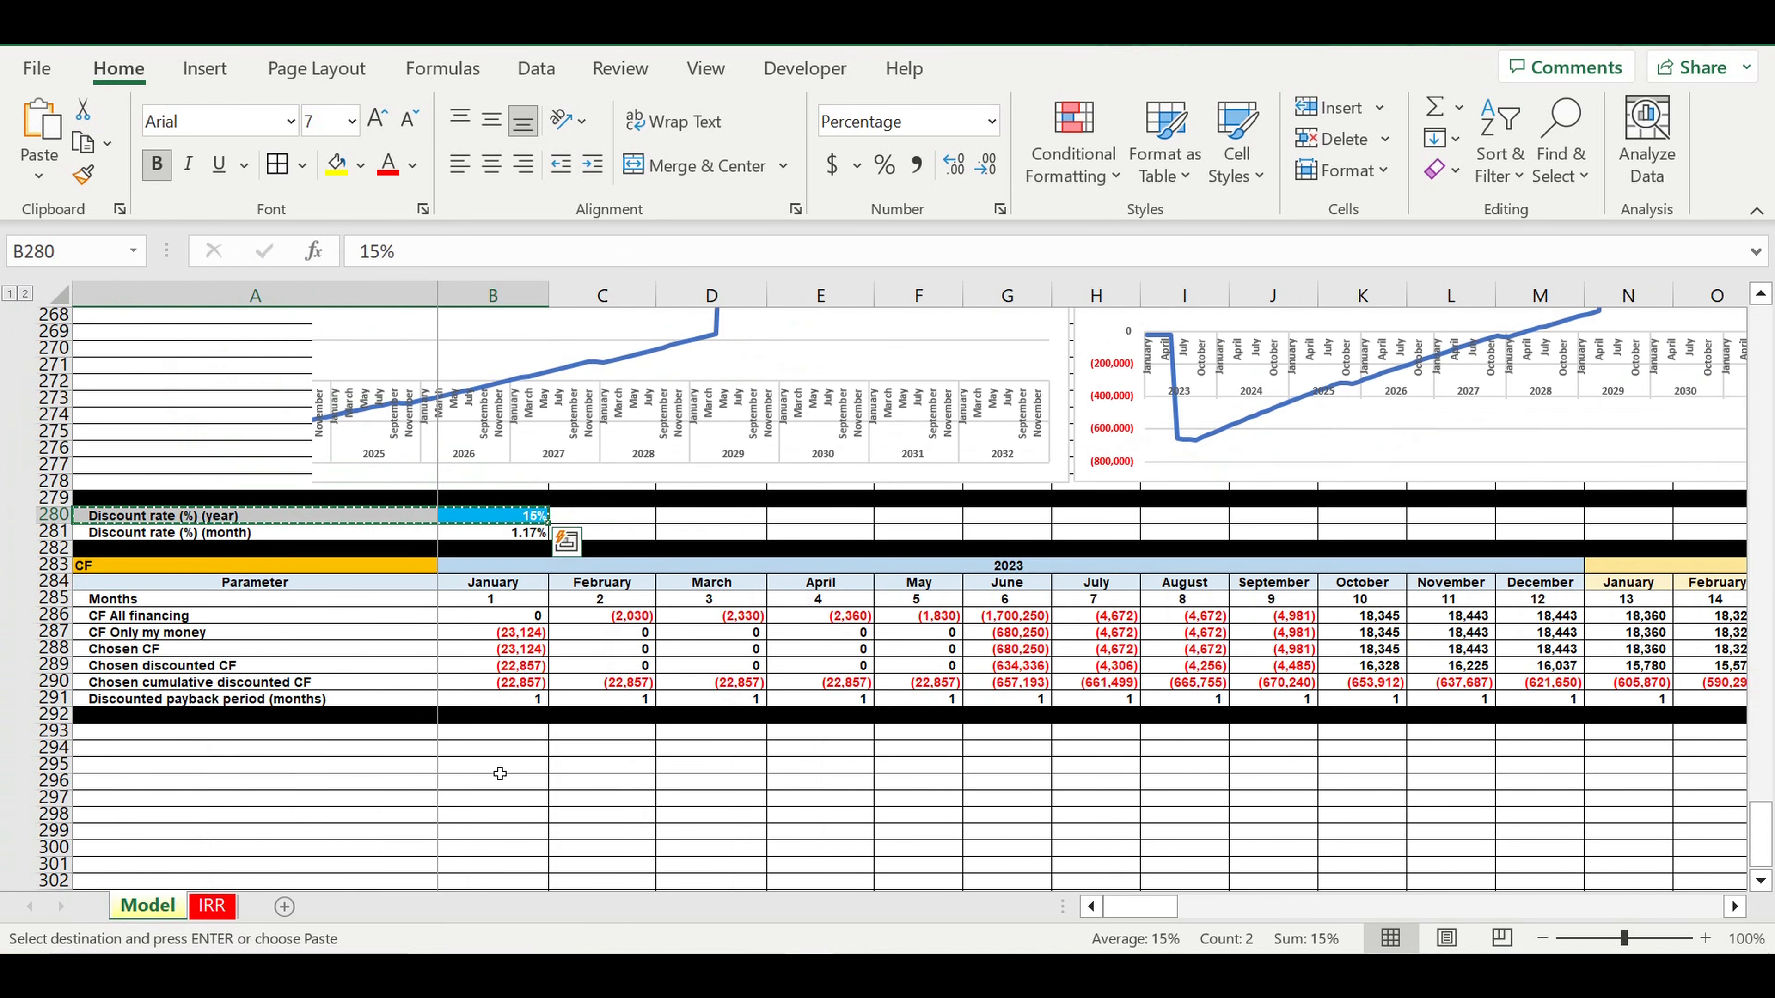
click(494, 517)
key(Escape)
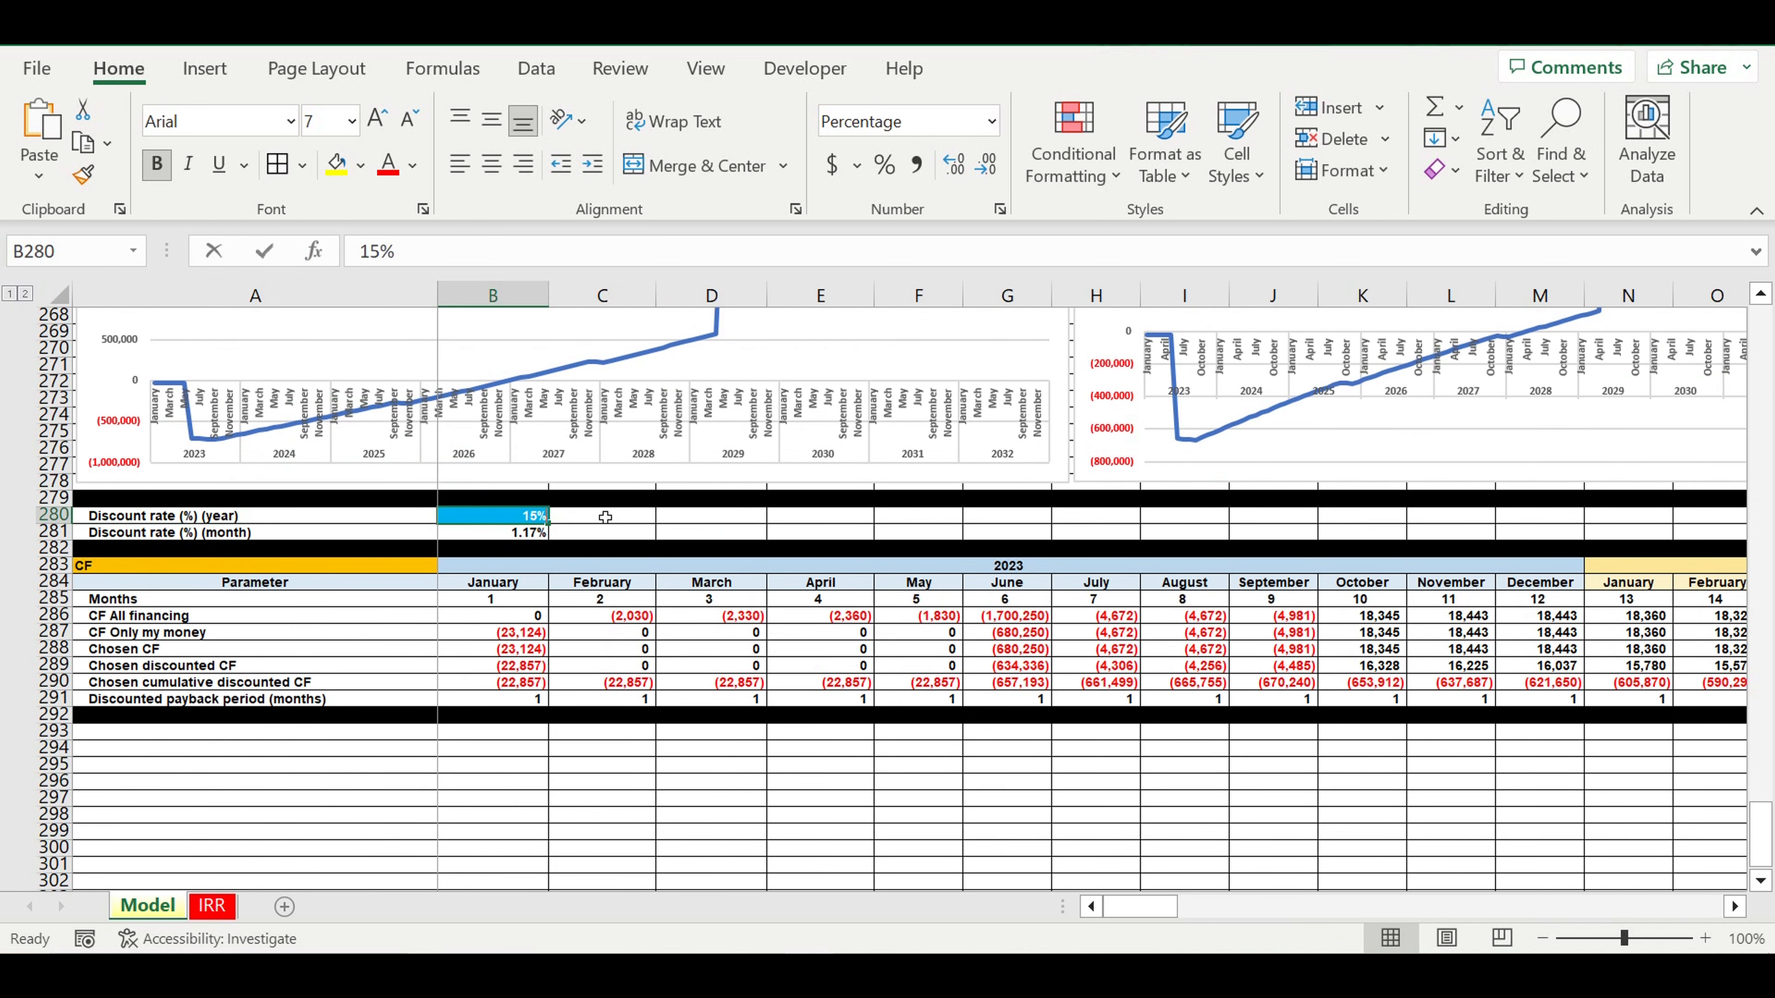
text(=)
click(217, 903)
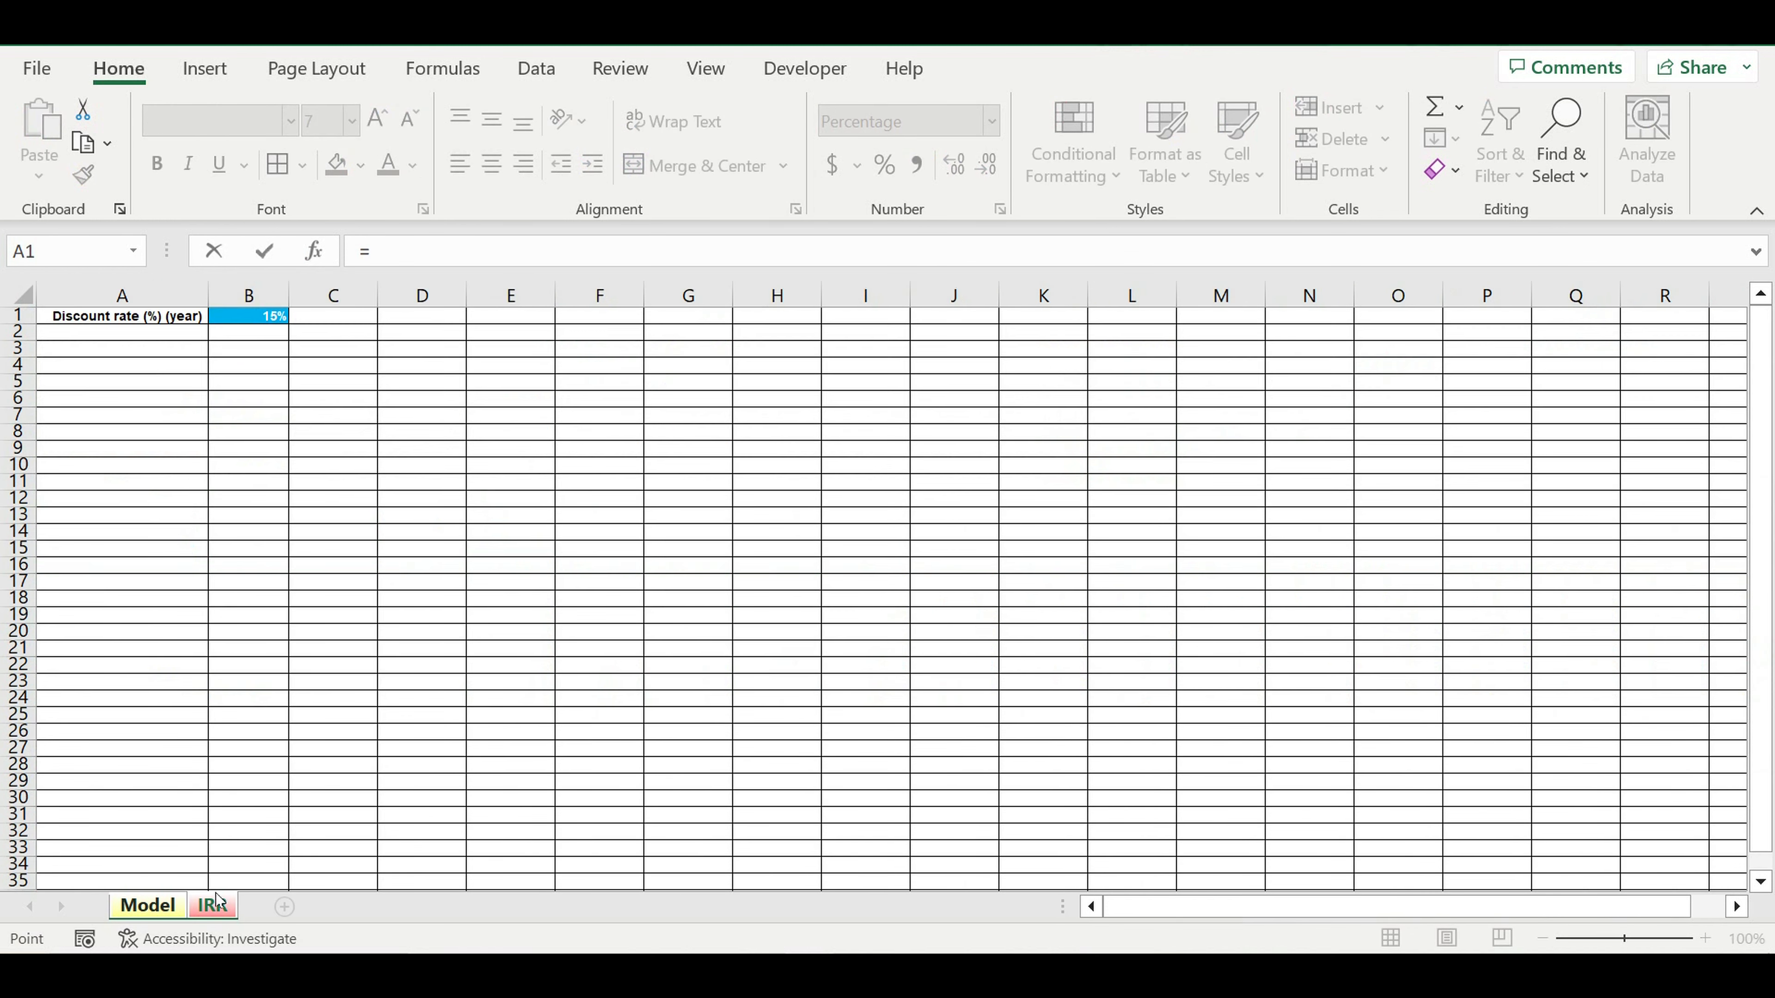
click(259, 319)
key(Return)
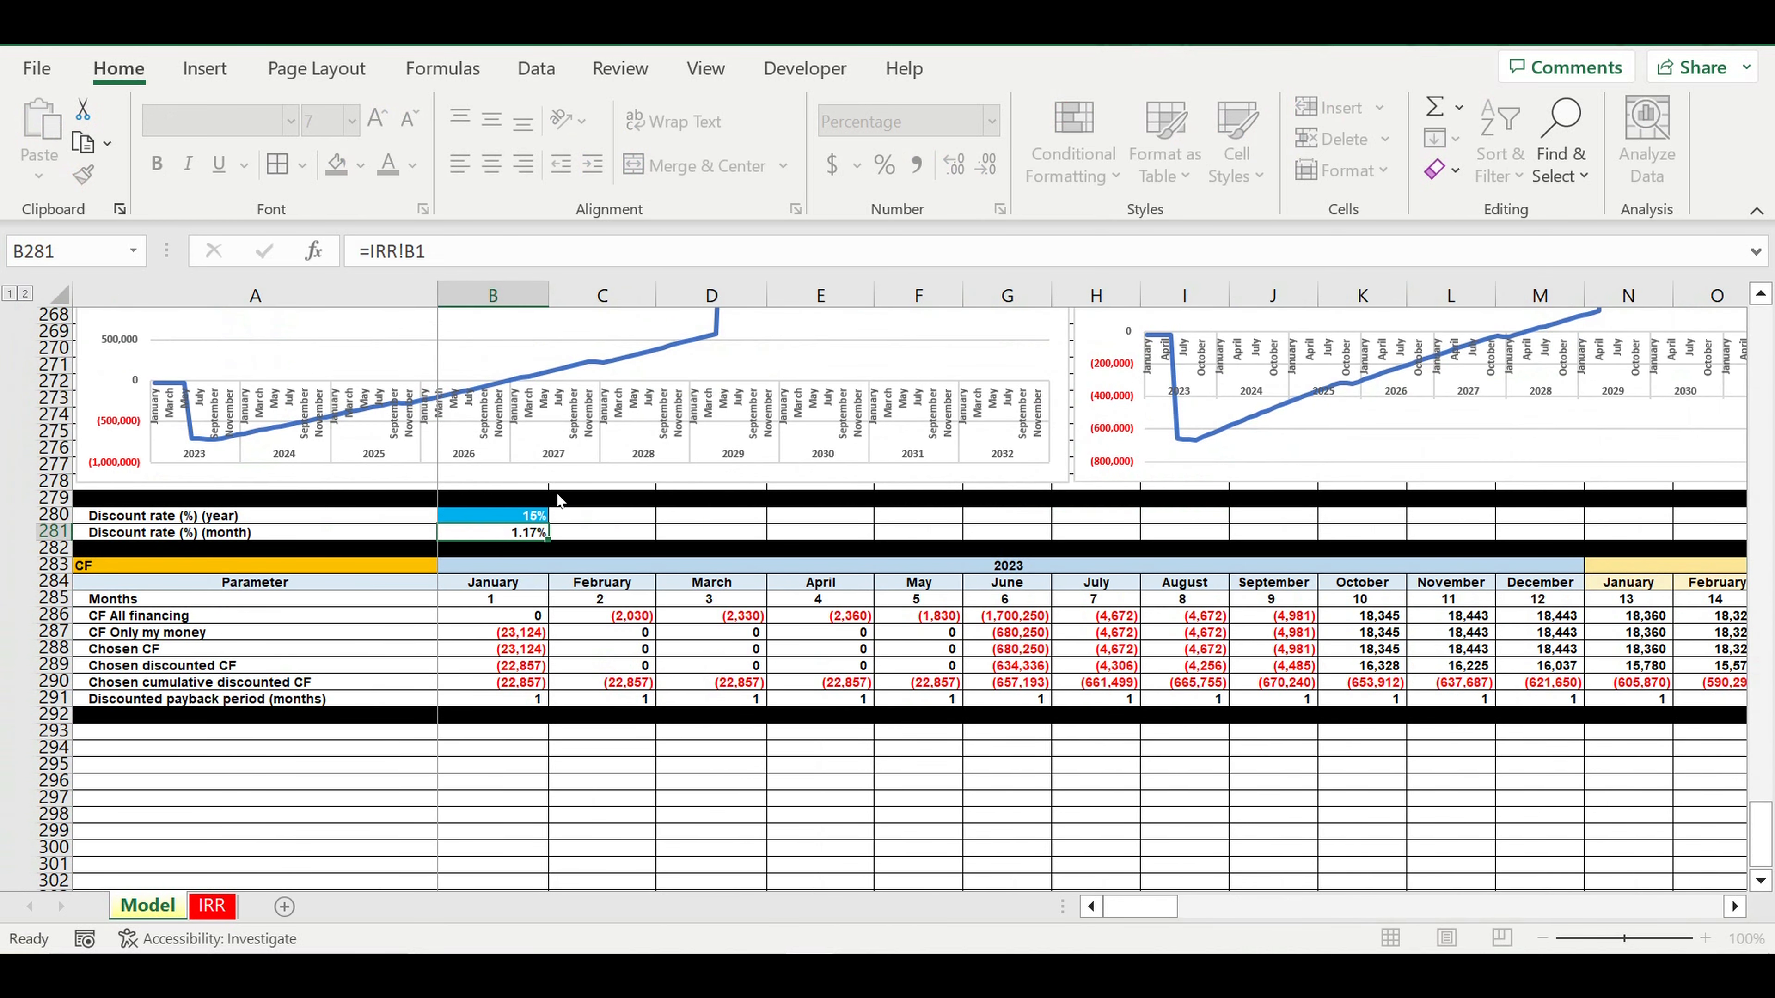
Give the yearly discount rate cell B280 on the Model sheet a white fill and automatic font colour.
key(Up)
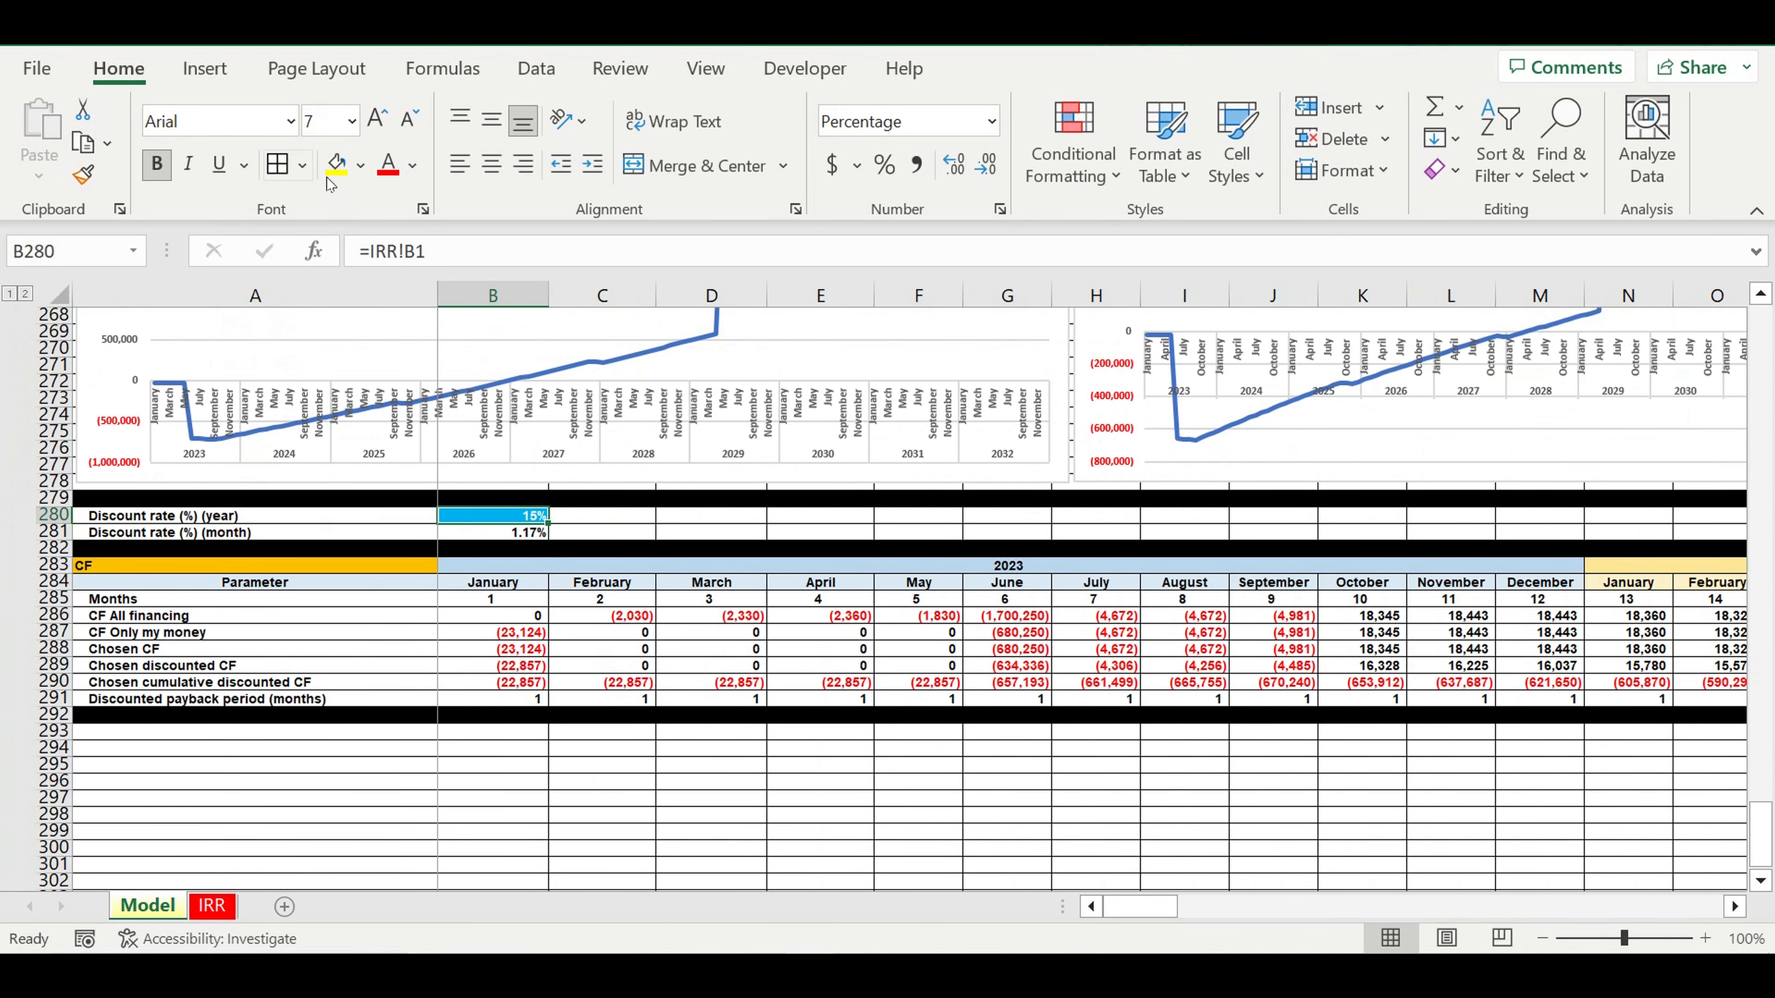
click(360, 165)
click(347, 235)
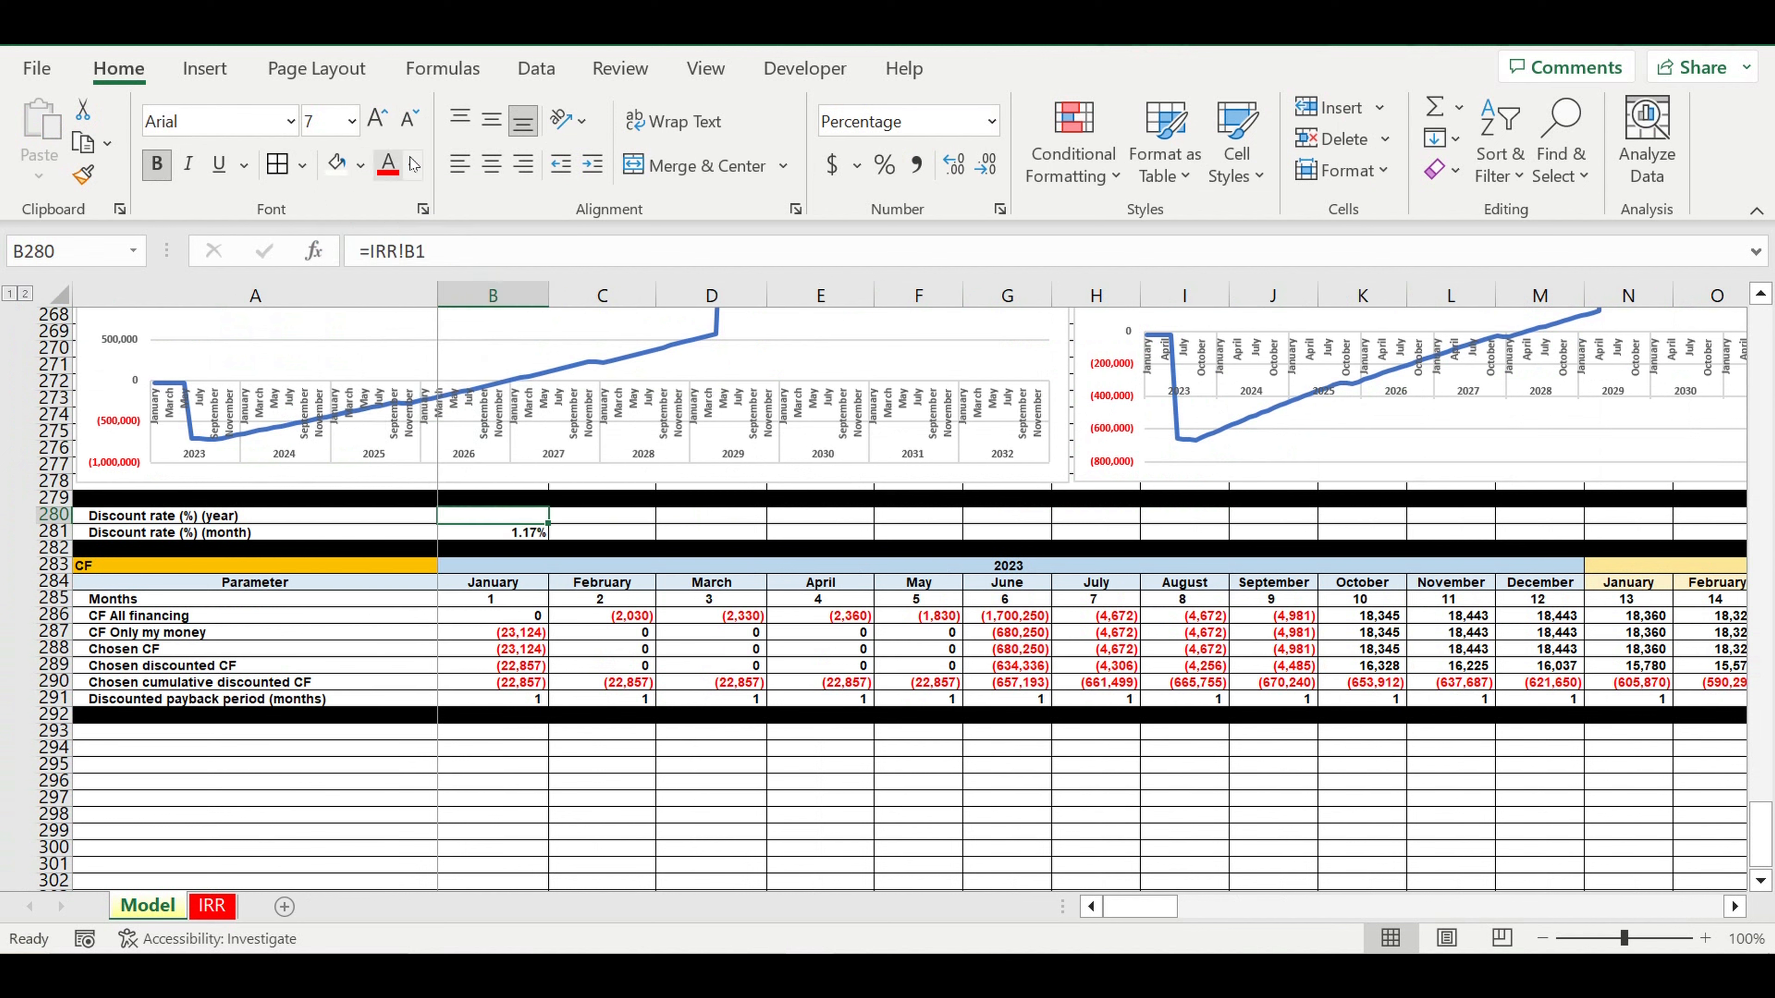
click(413, 165)
click(406, 203)
click(629, 548)
Enter the reference =Model!A252 in cell A2 of the IRR sheet to bring in the Net Present Value label.
click(212, 906)
click(329, 434)
click(157, 332)
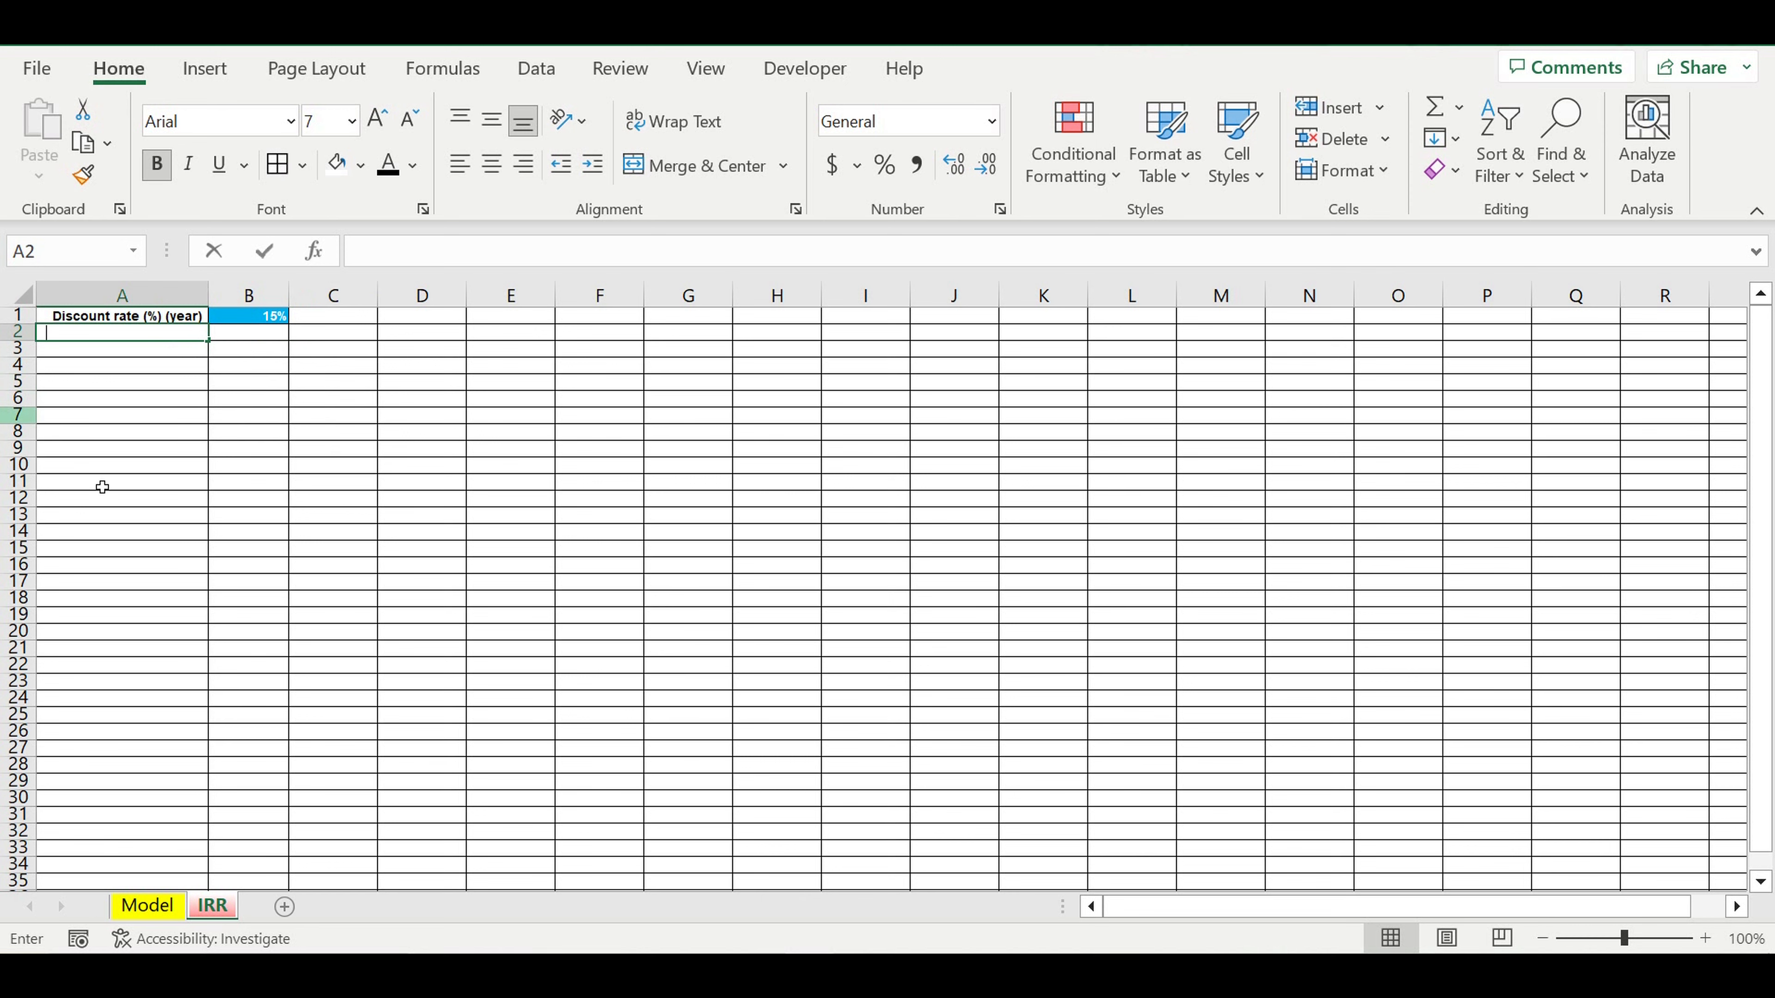
text(=)
click(157, 905)
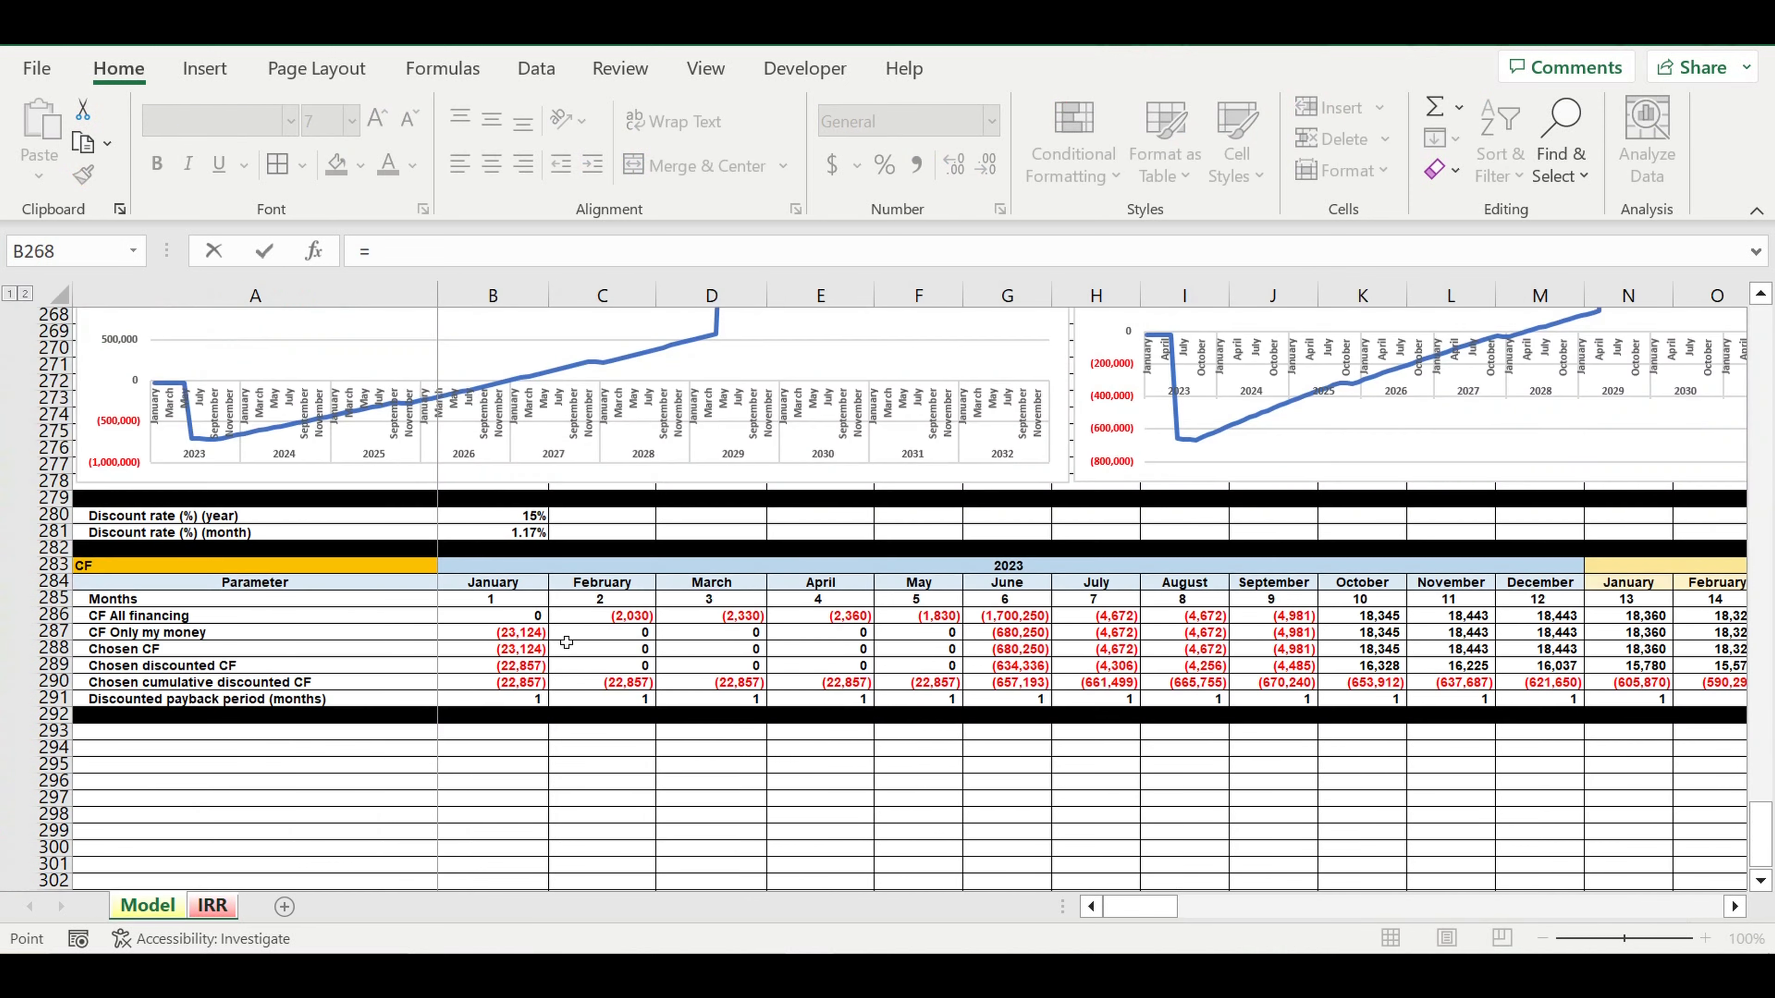
scroll(546, 634, up, 10)
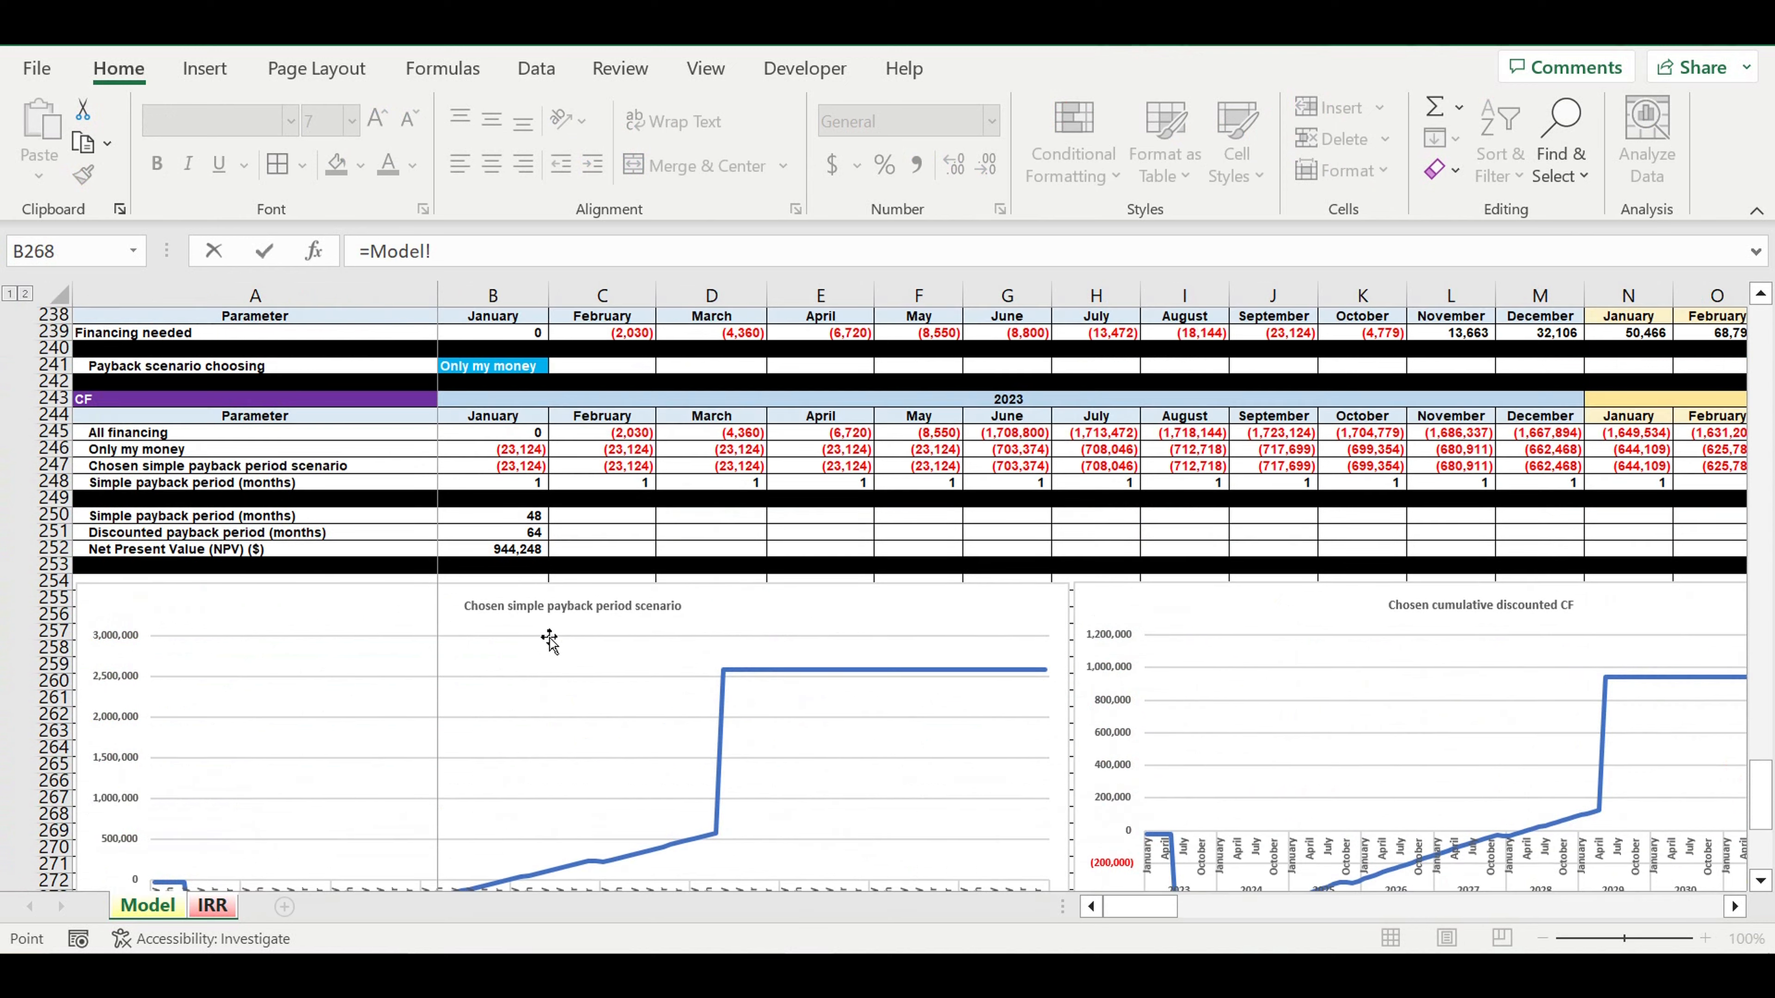
click(229, 552)
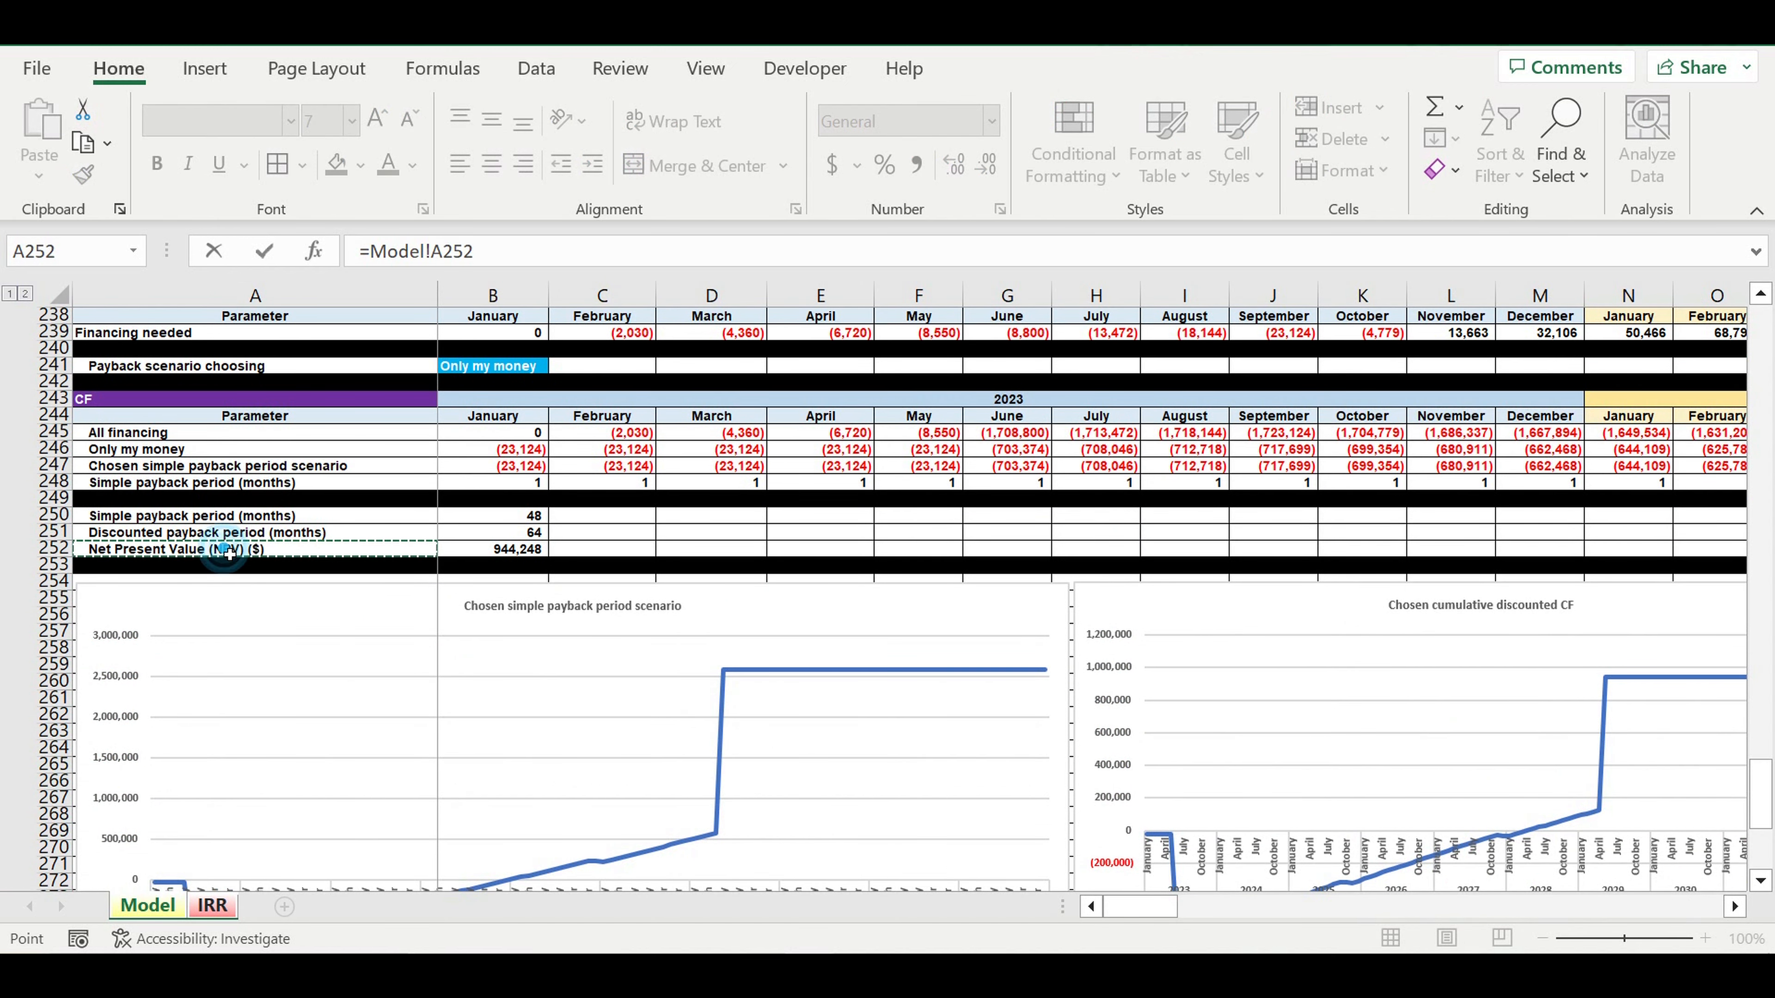
key(Return)
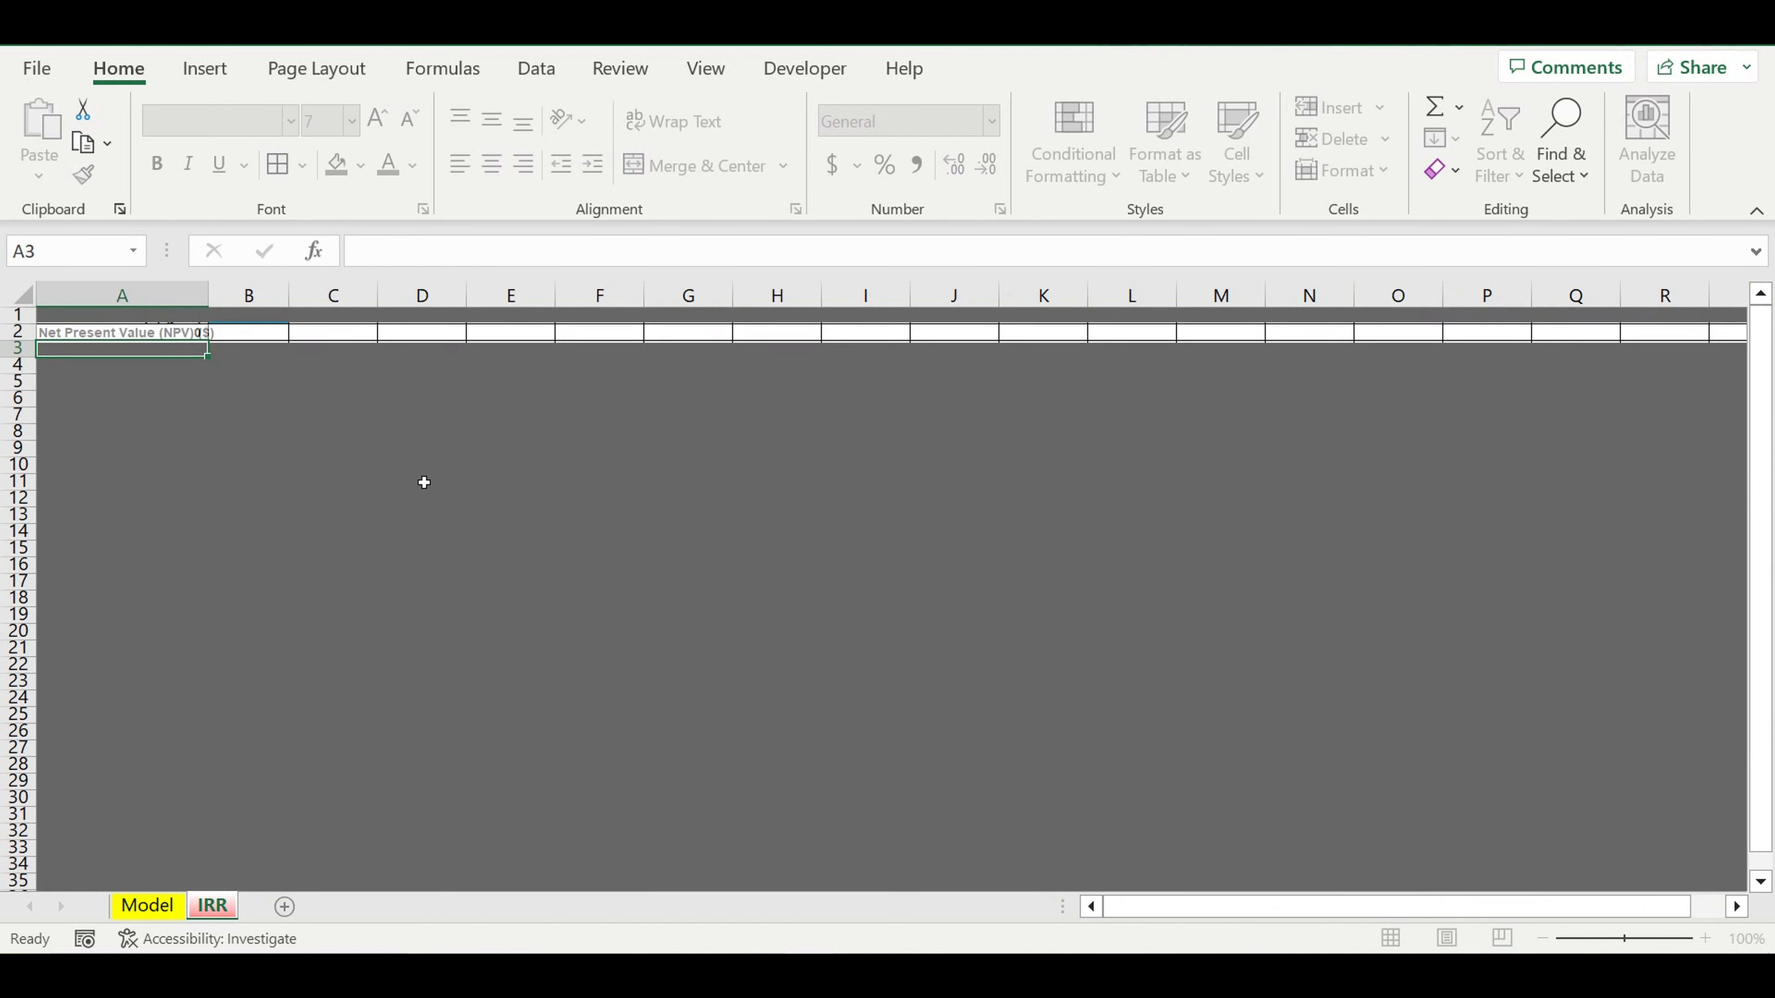
Extend the reference in A2 across to B2 and fit column A to the Net Present Value label.
click(190, 335)
drag(221, 347, 219, 307)
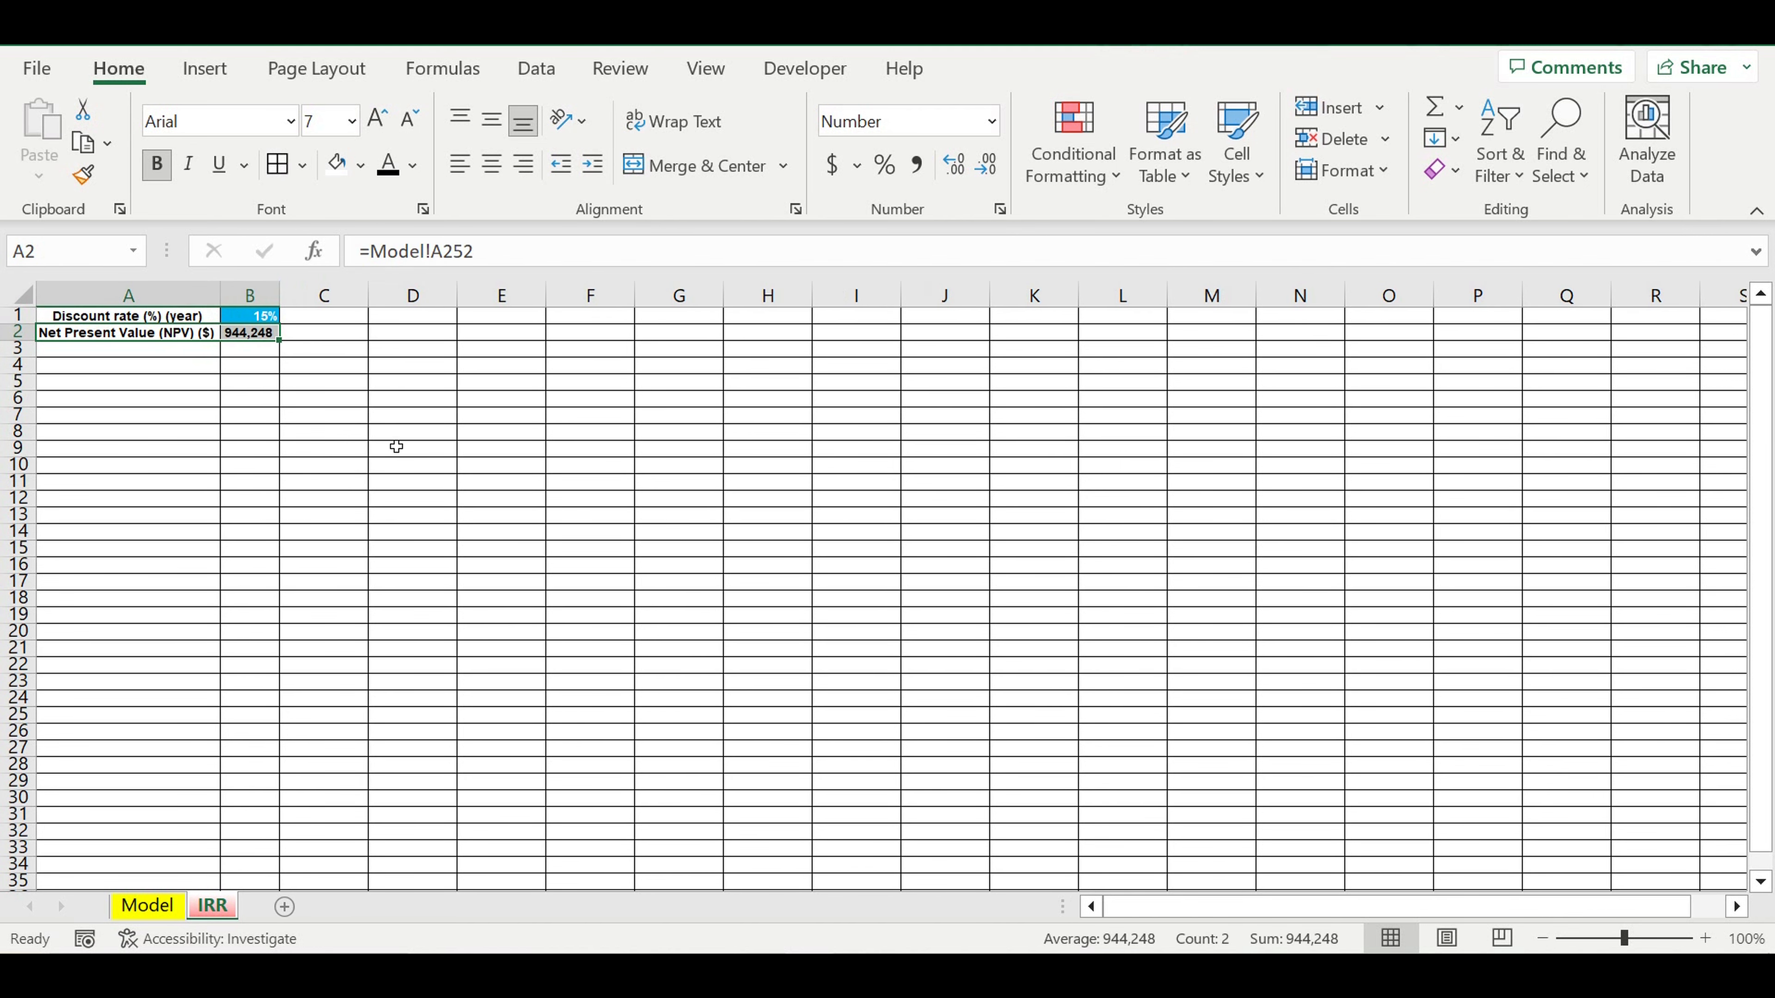
click(396, 431)
Enter the label "IRR (%)" in cell A3 of the IRR sheet.
click(168, 415)
click(183, 349)
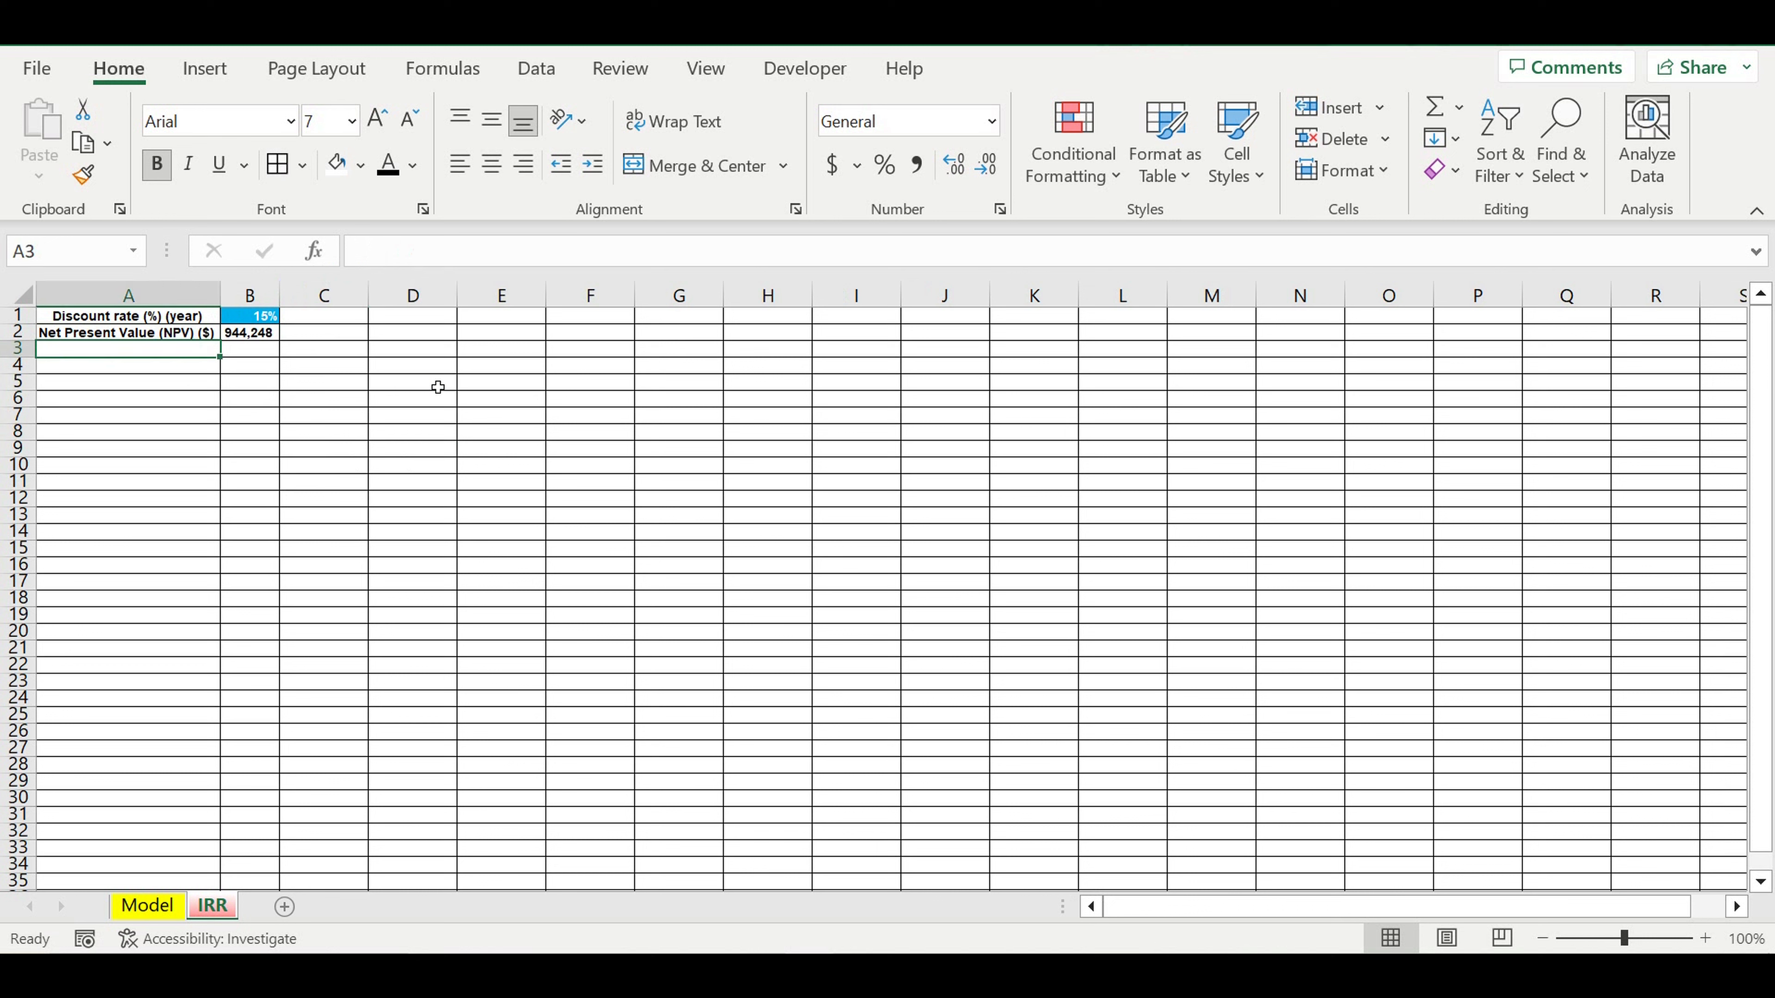
text(IRR (%)
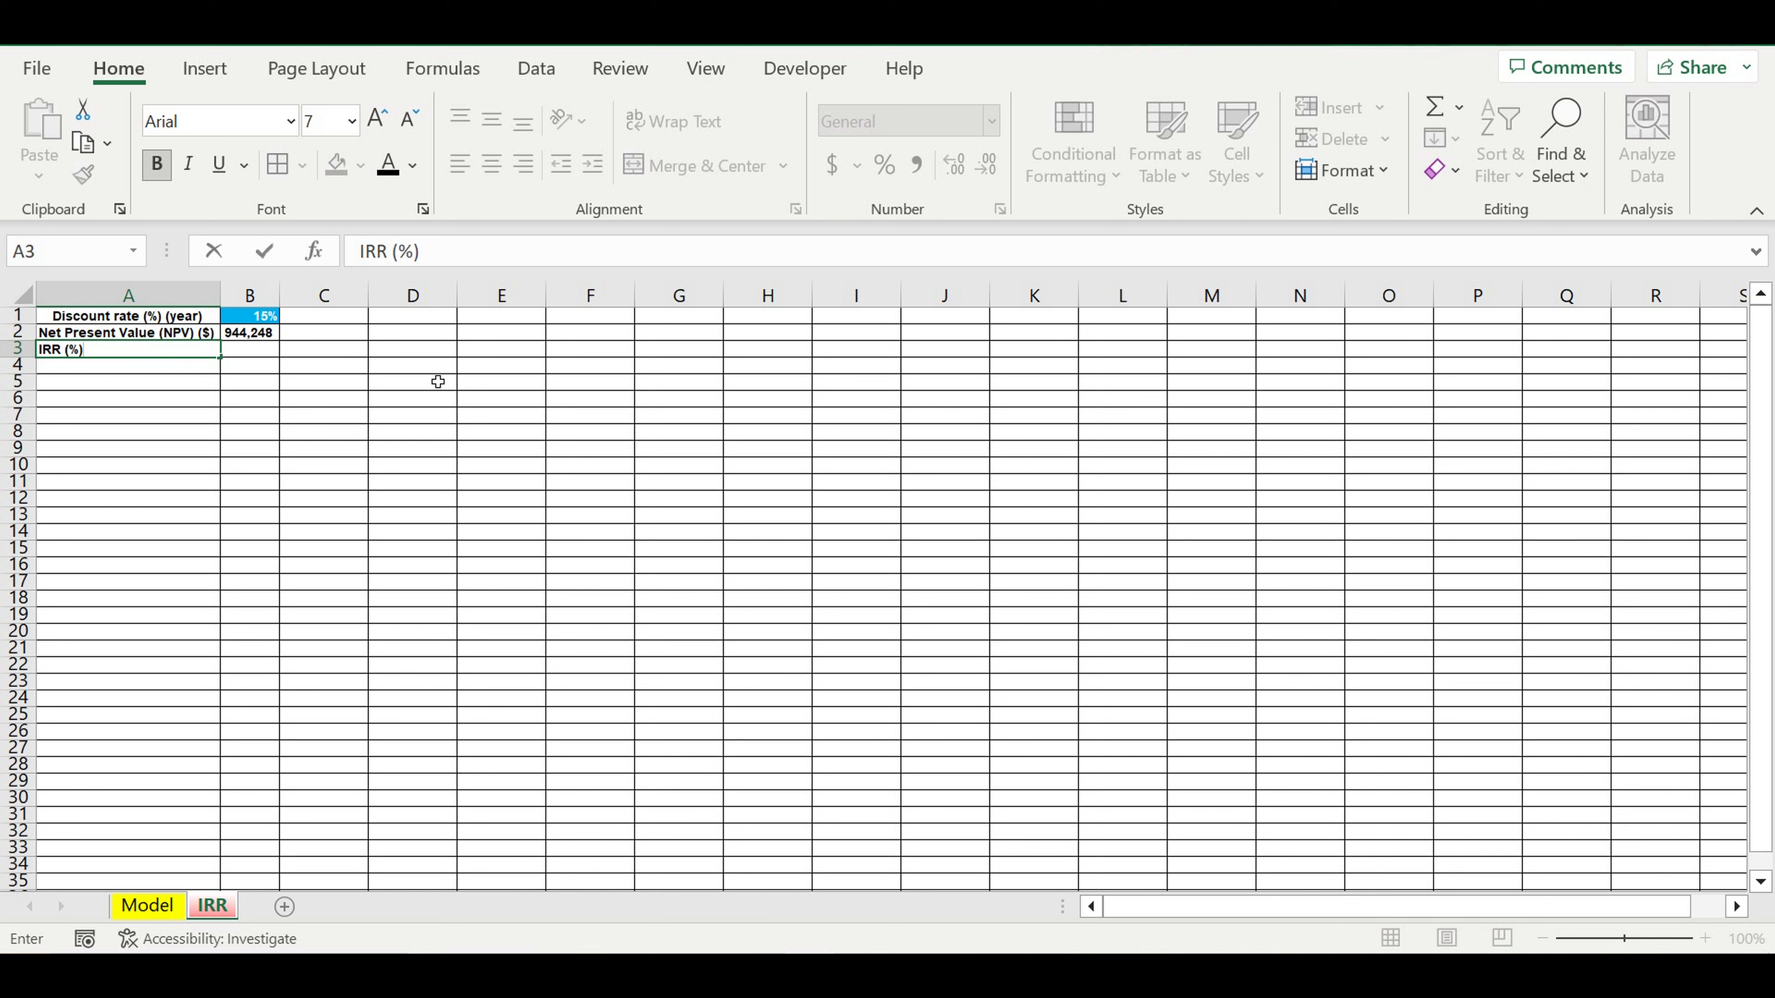
key(Return)
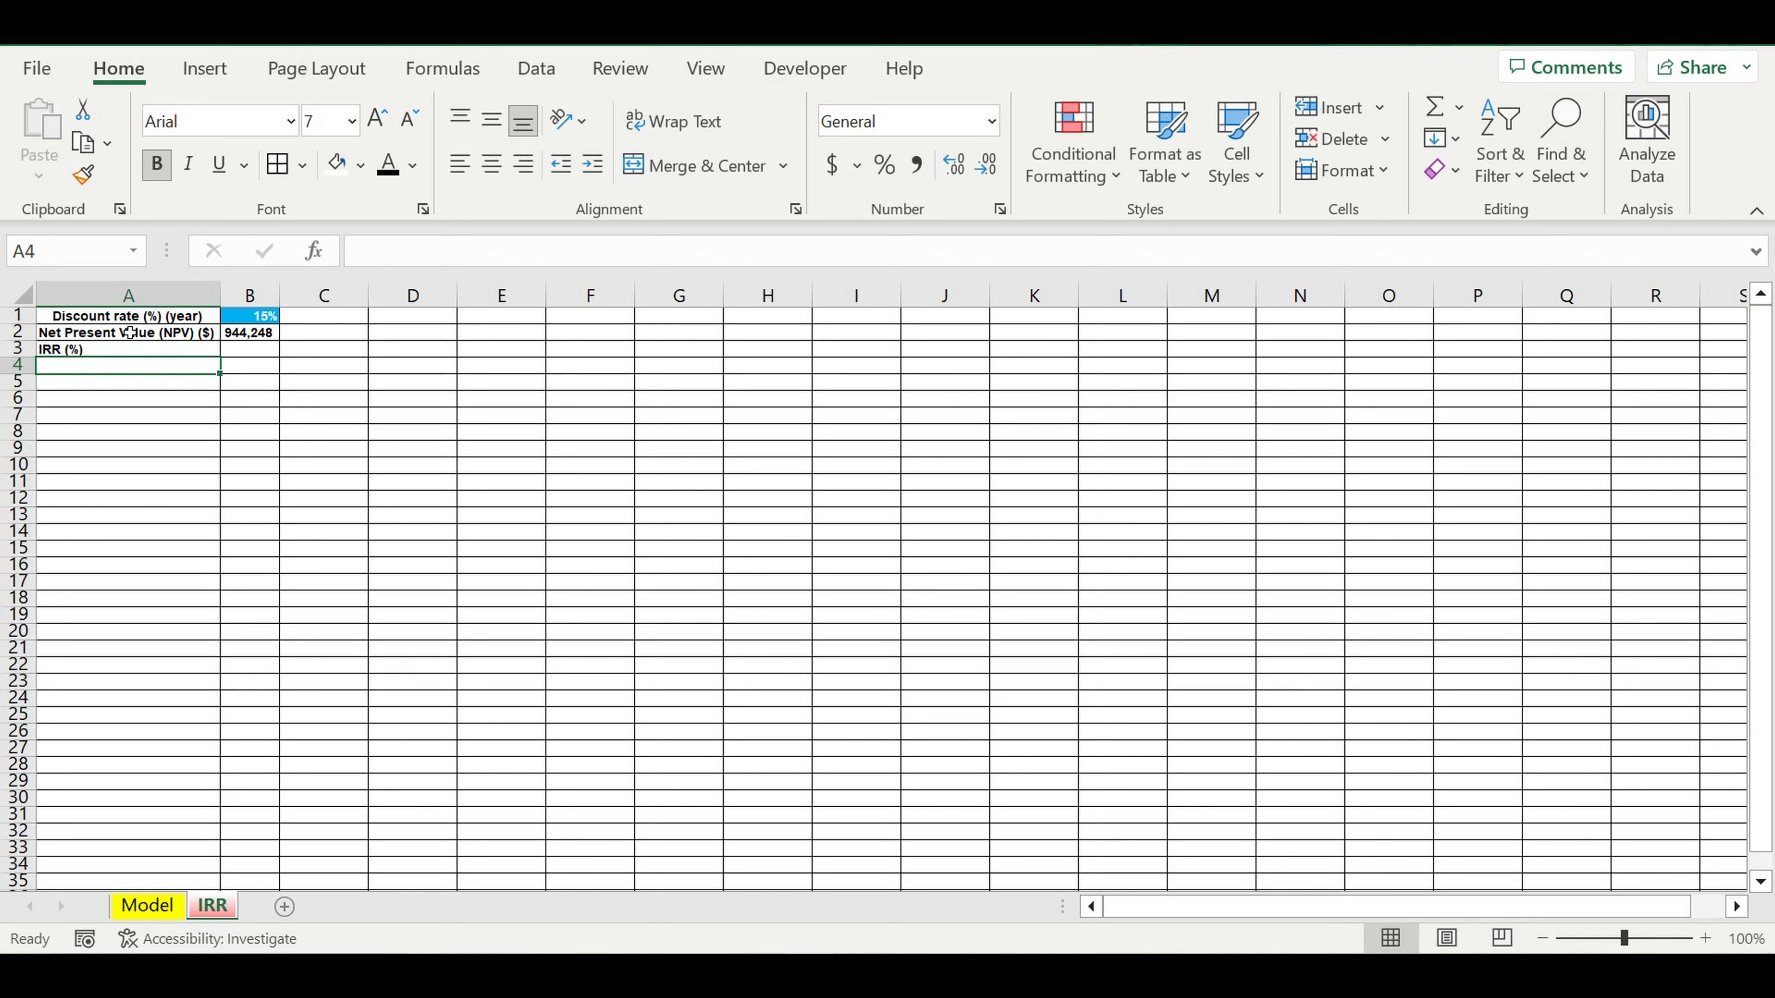
Remove the indent from the discount rate label in A1 and format cell B3 as a percentage.
click(114, 318)
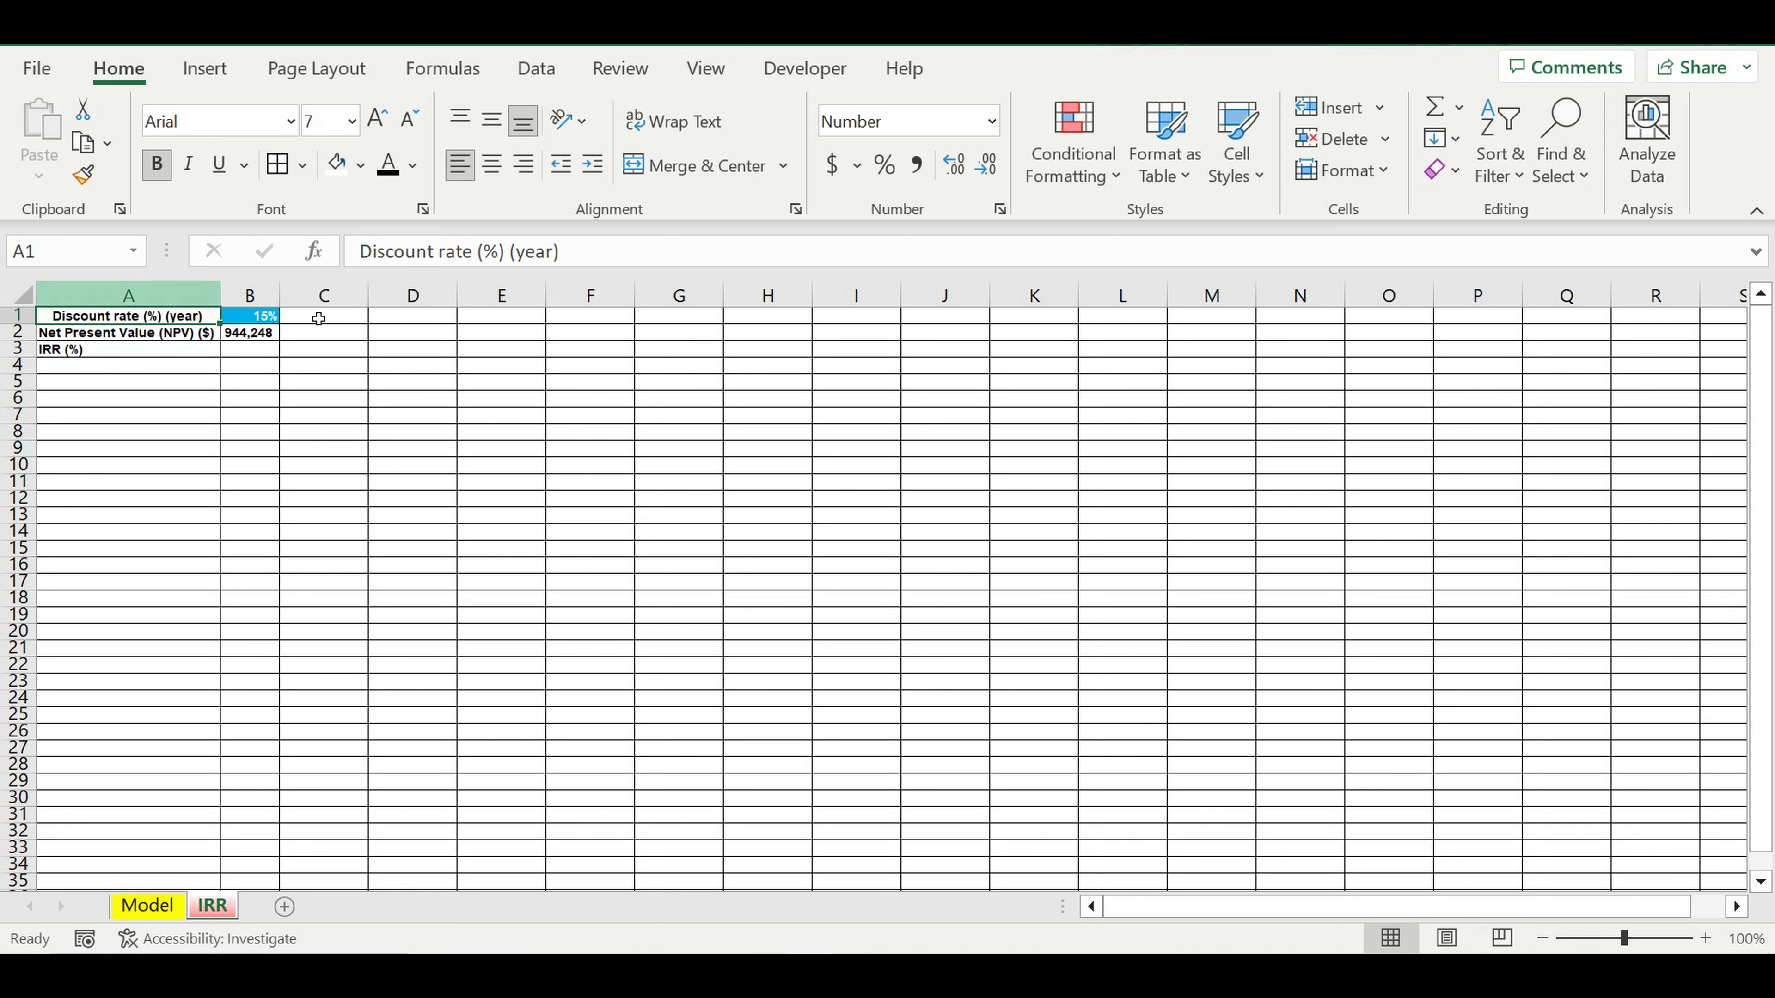
click(568, 170)
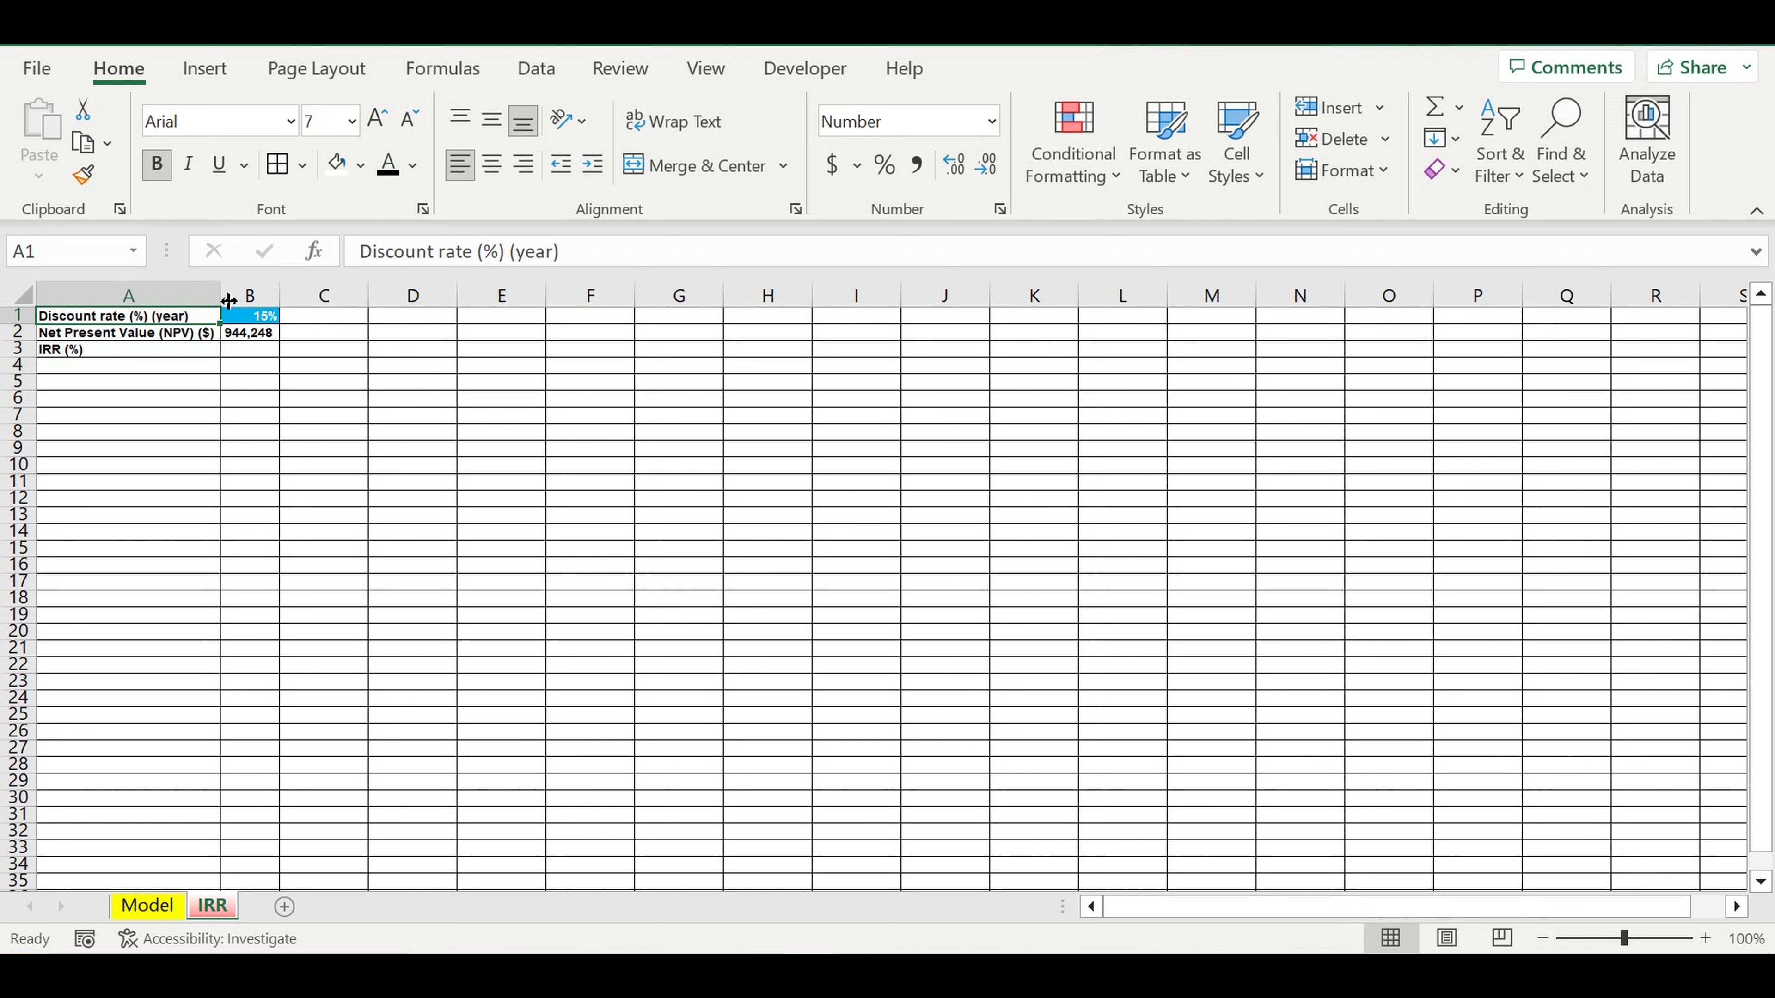
click(258, 354)
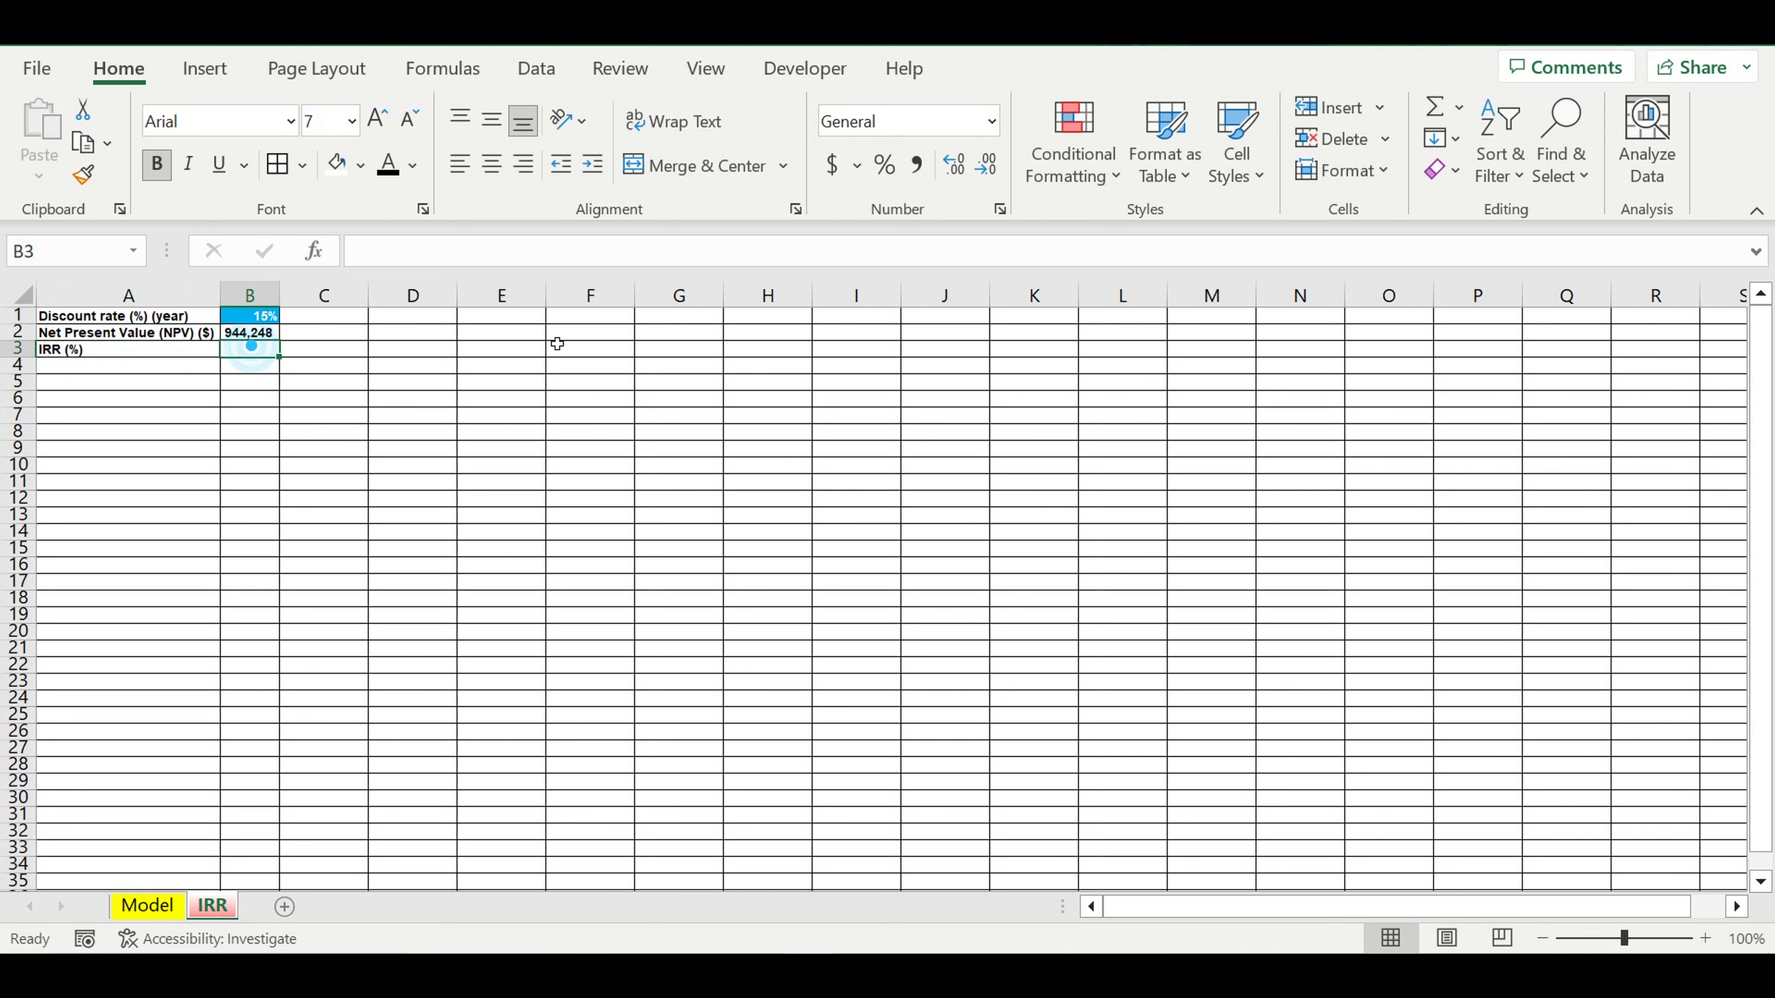
click(883, 165)
click(528, 470)
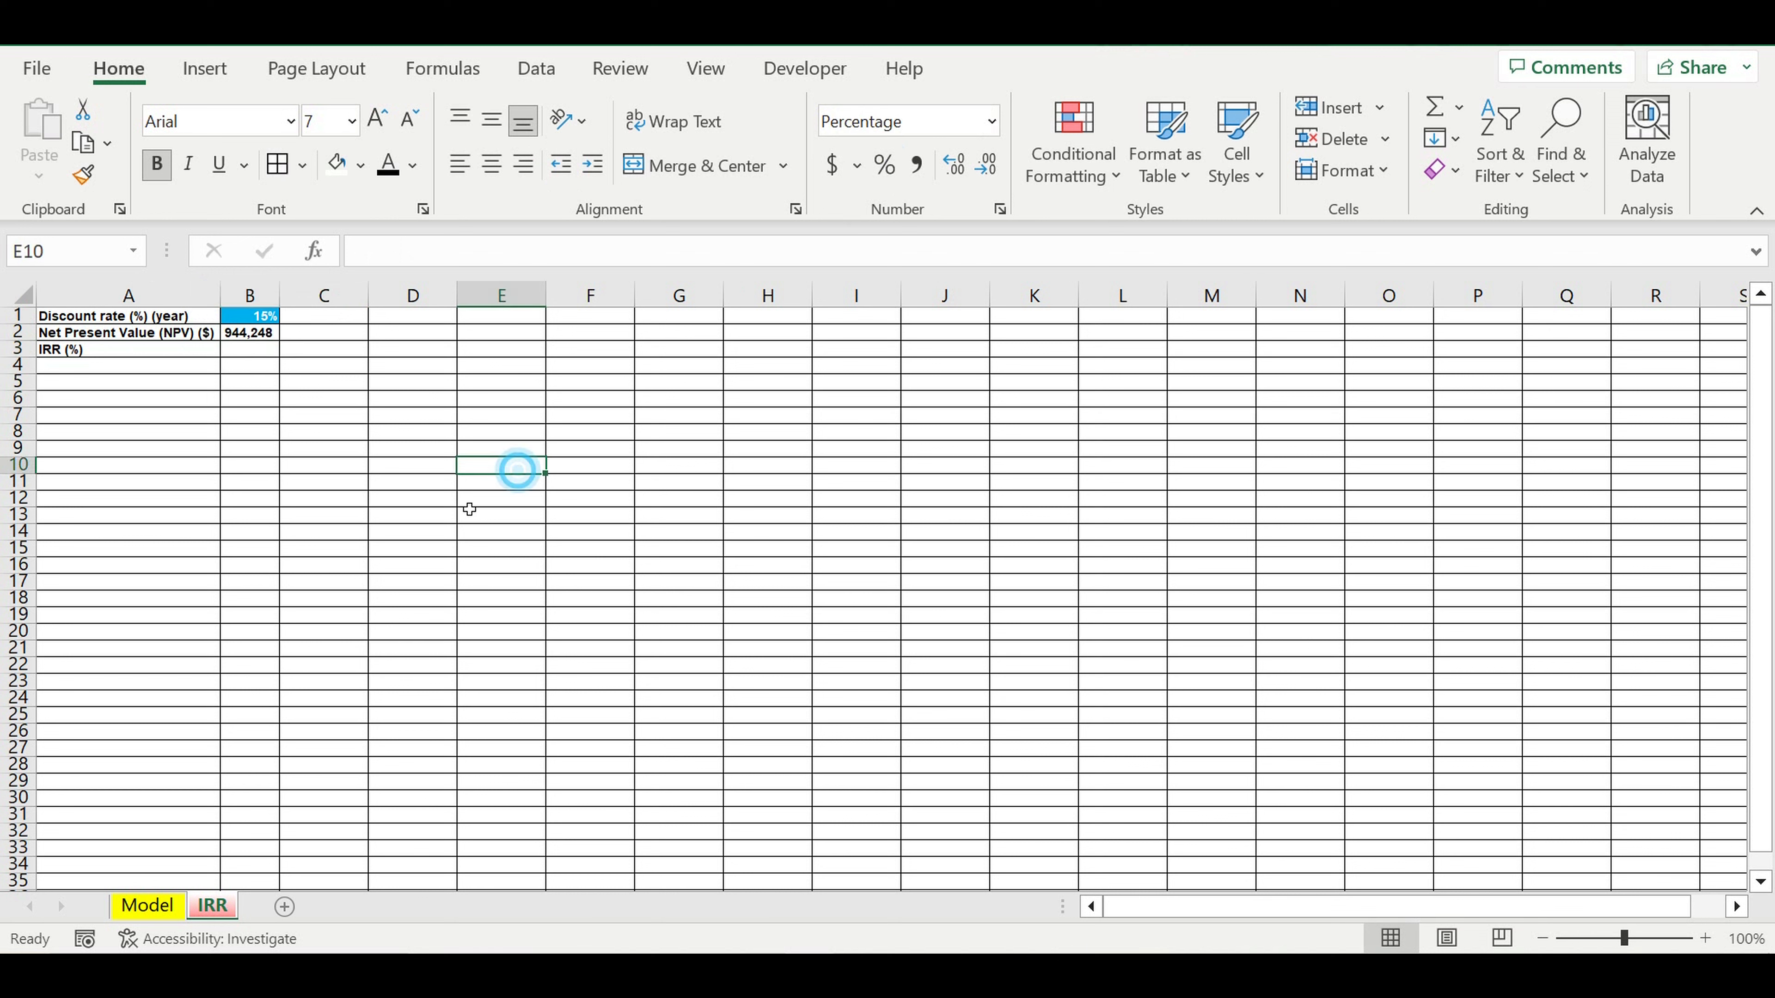
Enter the label "Discount rate step of adjustment (%)" in cell A4 and widen column A to fit it.
click(131, 412)
click(95, 367)
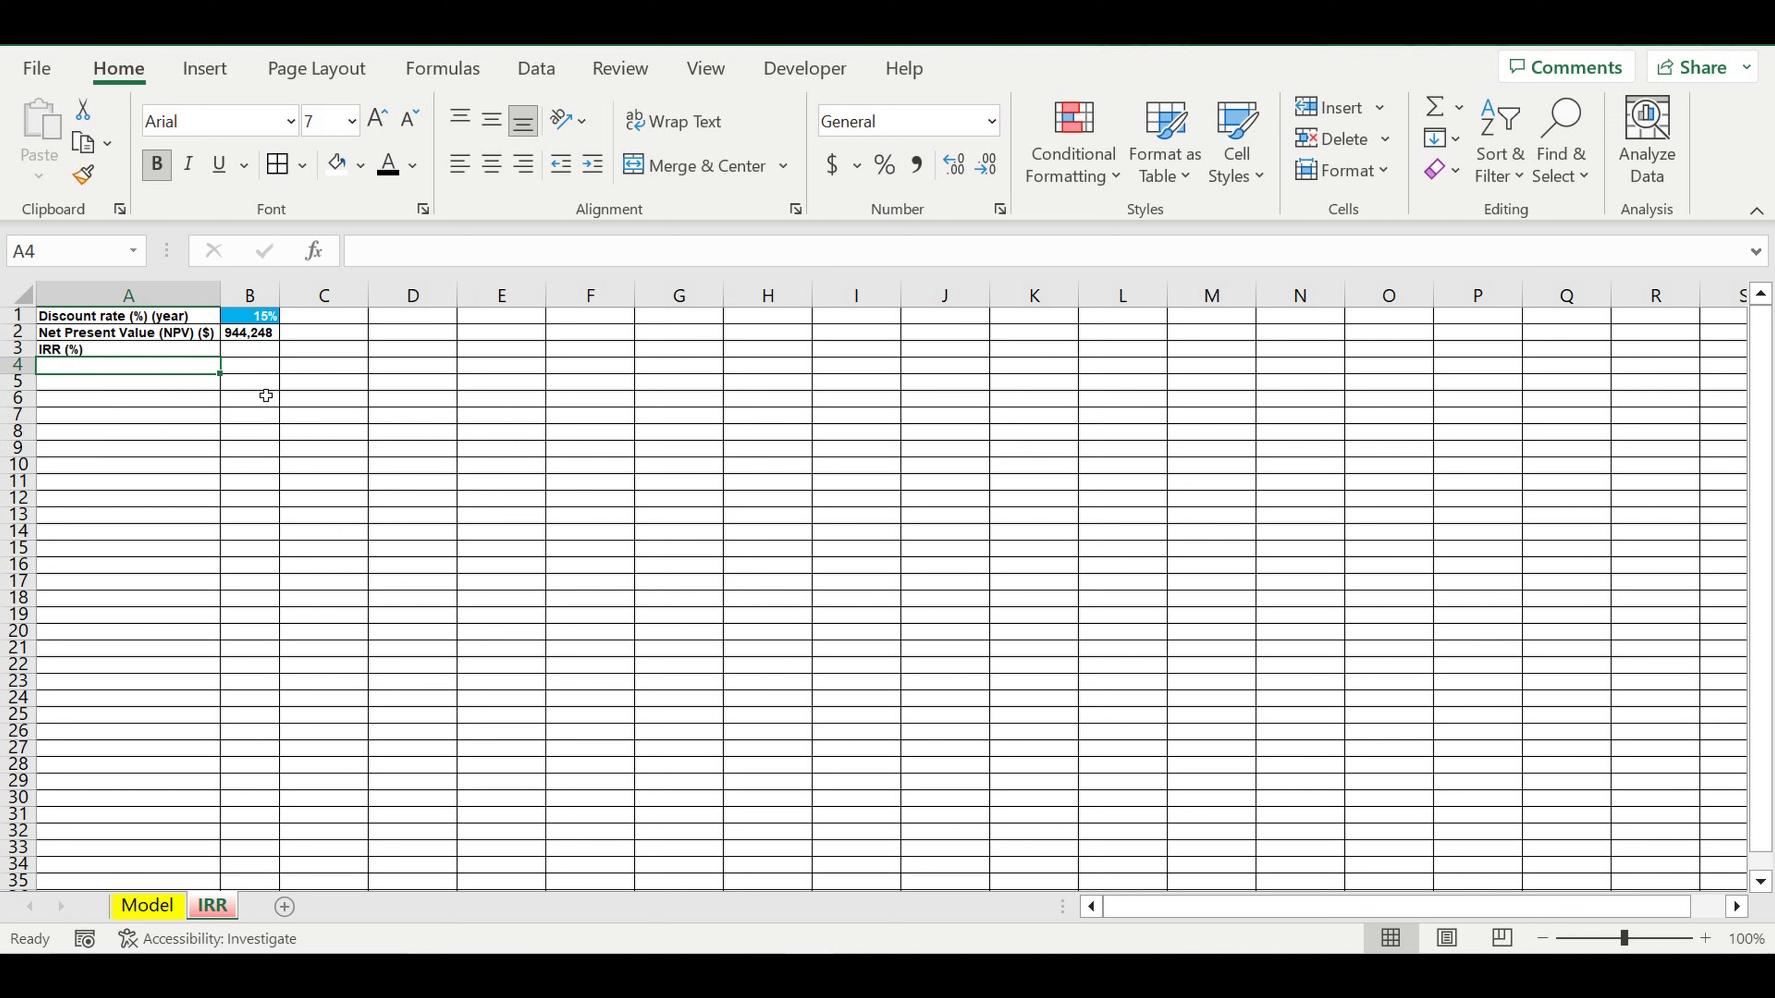
text(Discount rate step of adj)
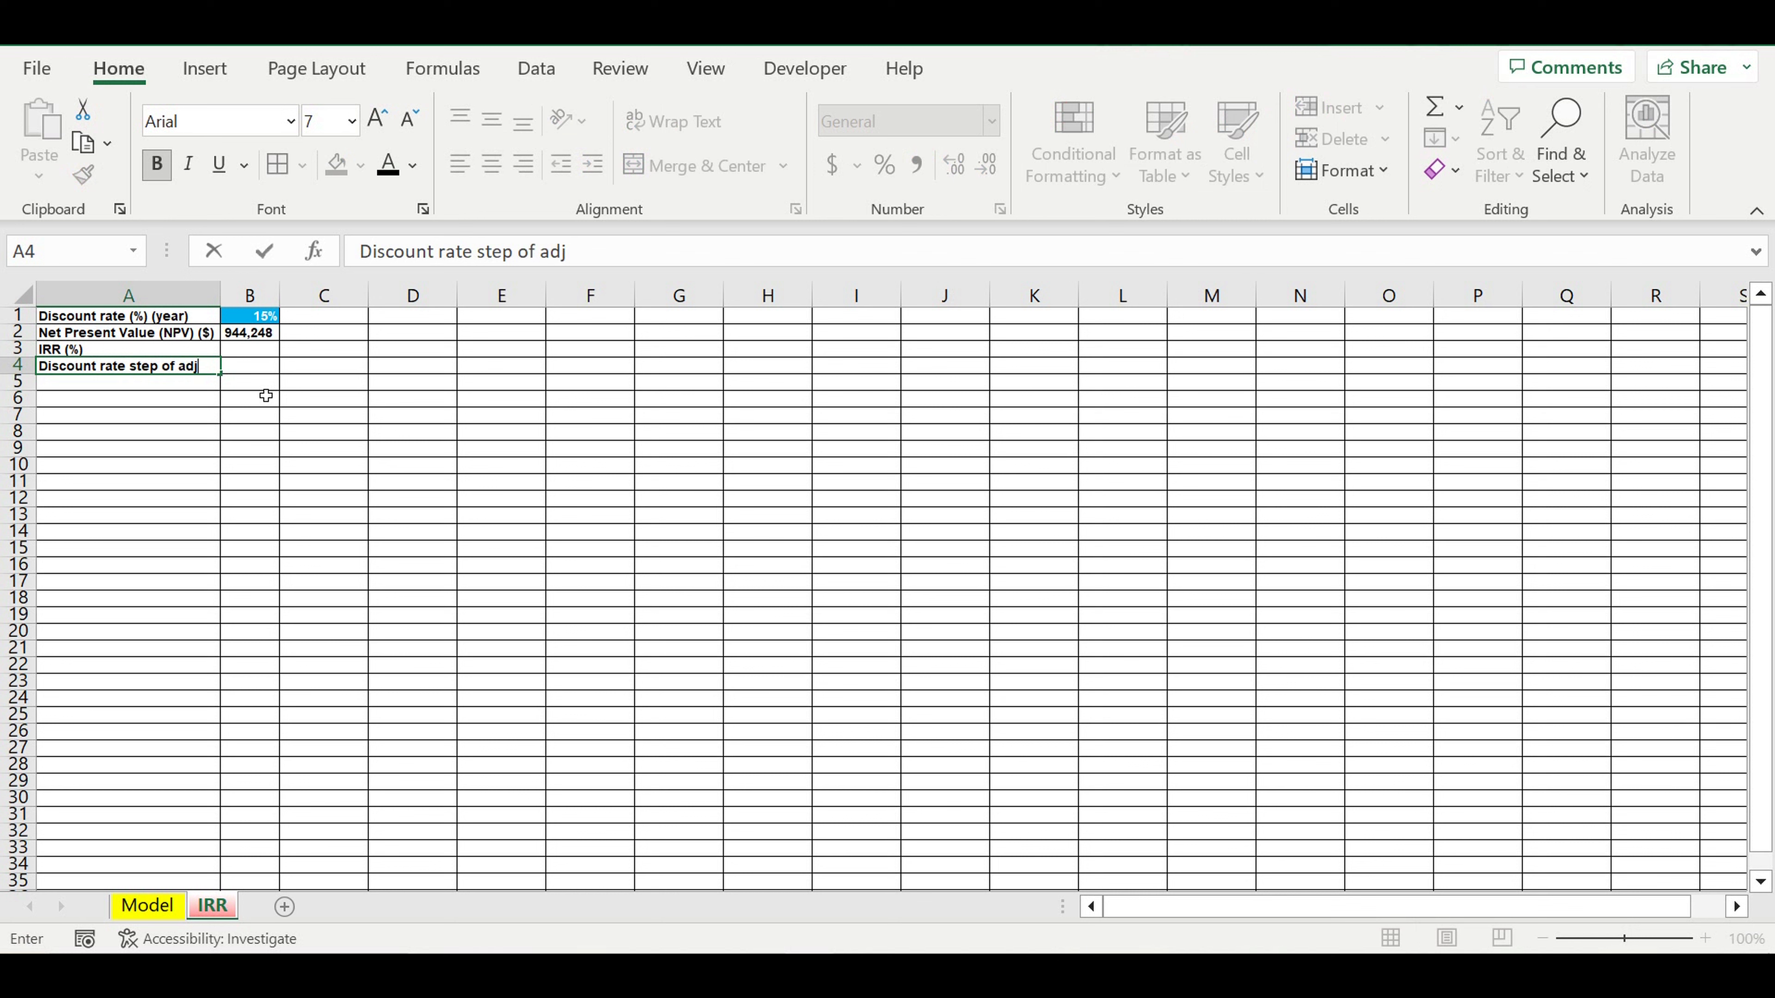
text(ustment (%)
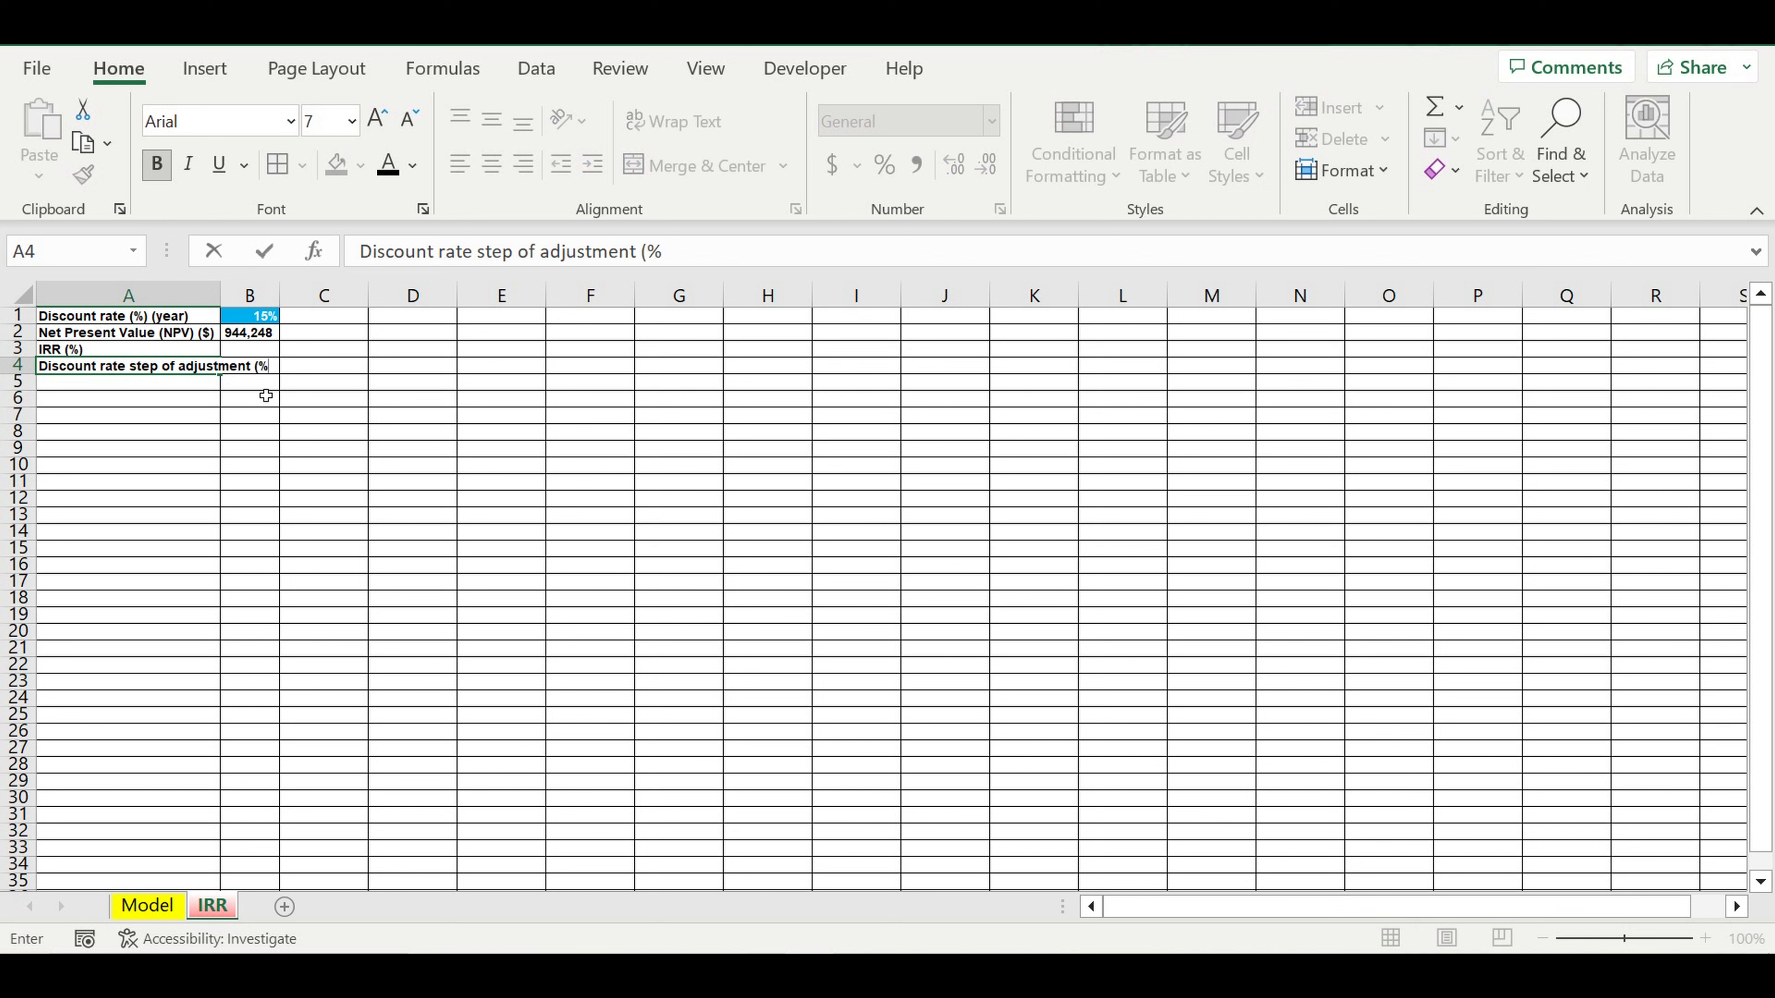
text())
key(Return)
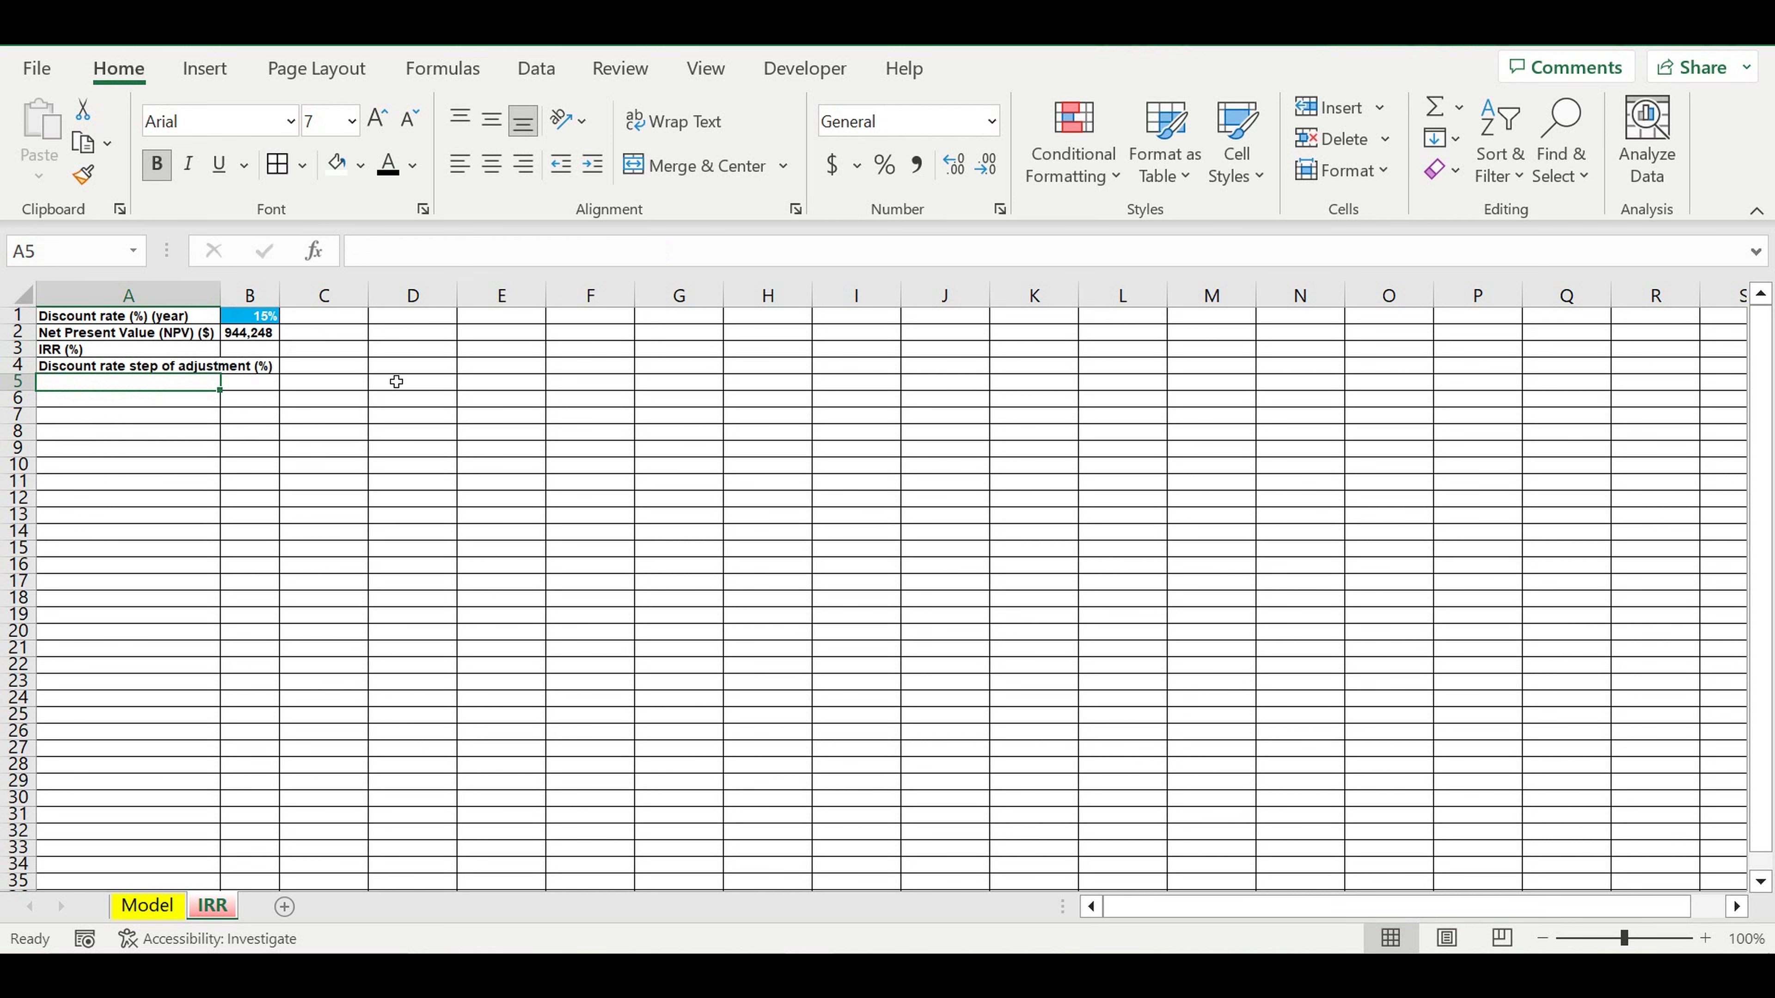
drag(221, 289, 279, 289)
drag(309, 501, 308, 482)
Copy the discount rate cell B1 with its formatting into B4 and set the adjustment step to 1%.
click(318, 367)
click(324, 321)
key(ctrl+c)
click(318, 365)
key(ctrl+v)
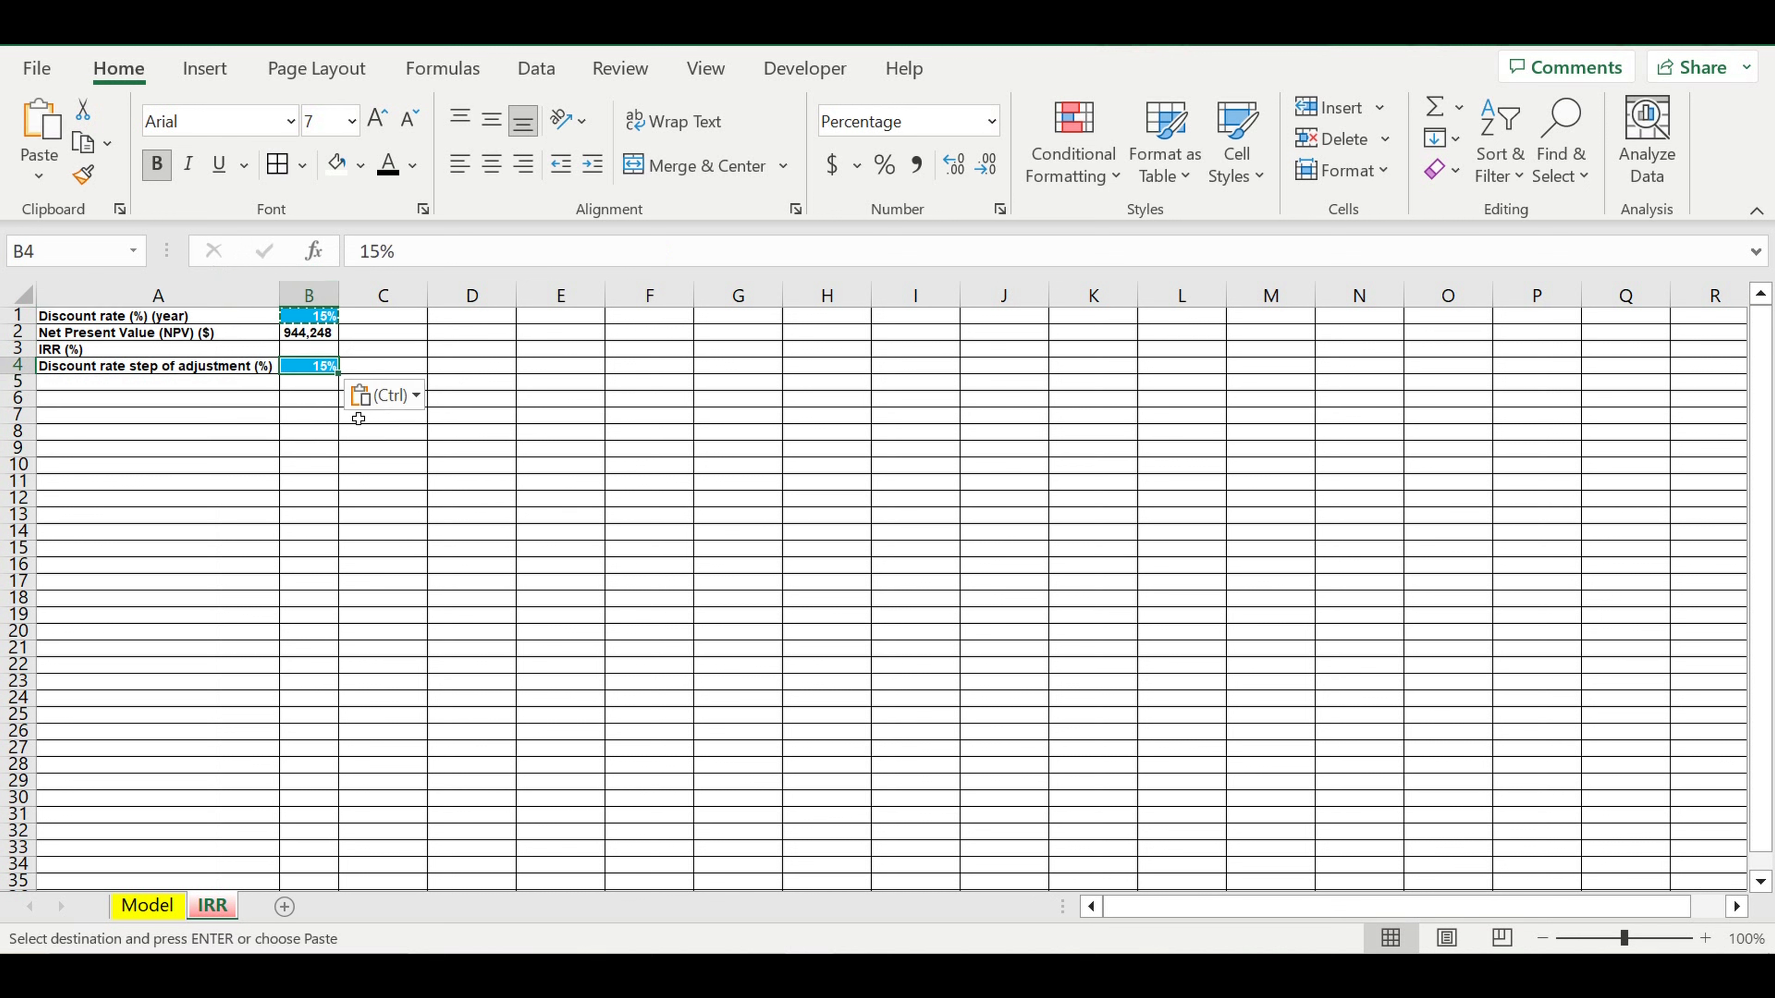
text(1)
key(Return)
click(313, 366)
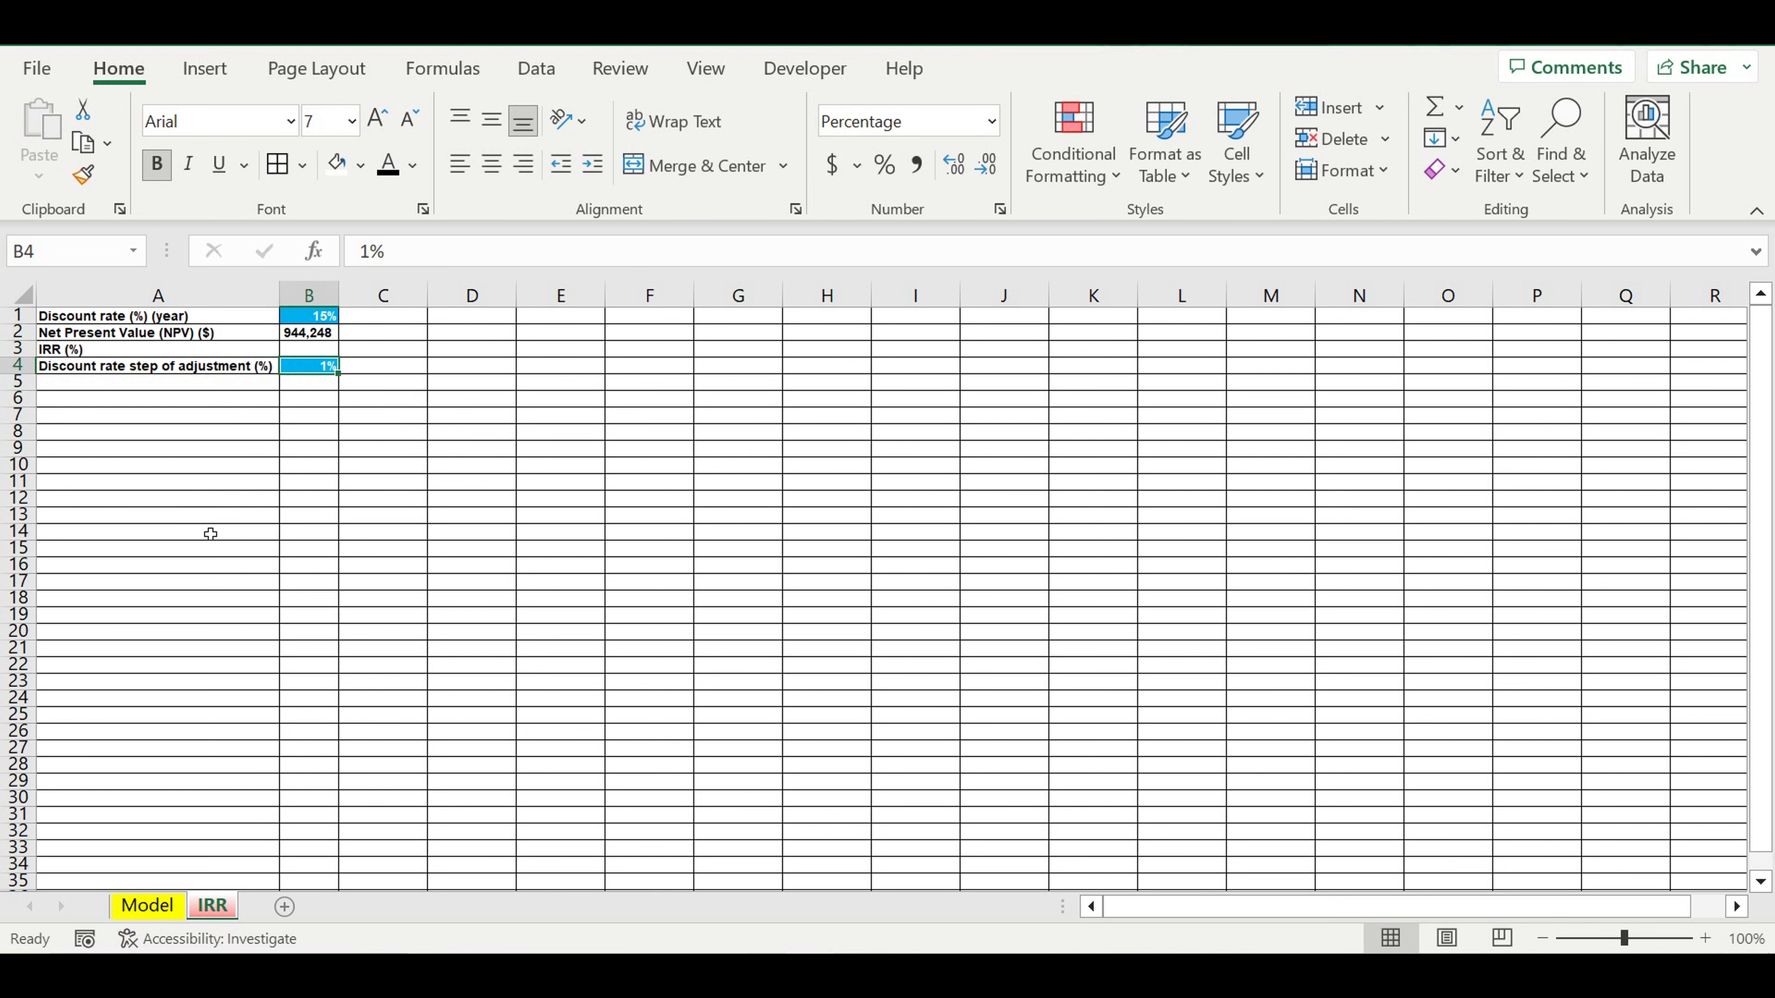
Give cell A9 of the IRR sheet a light blue fill and a white font colour.
click(171, 454)
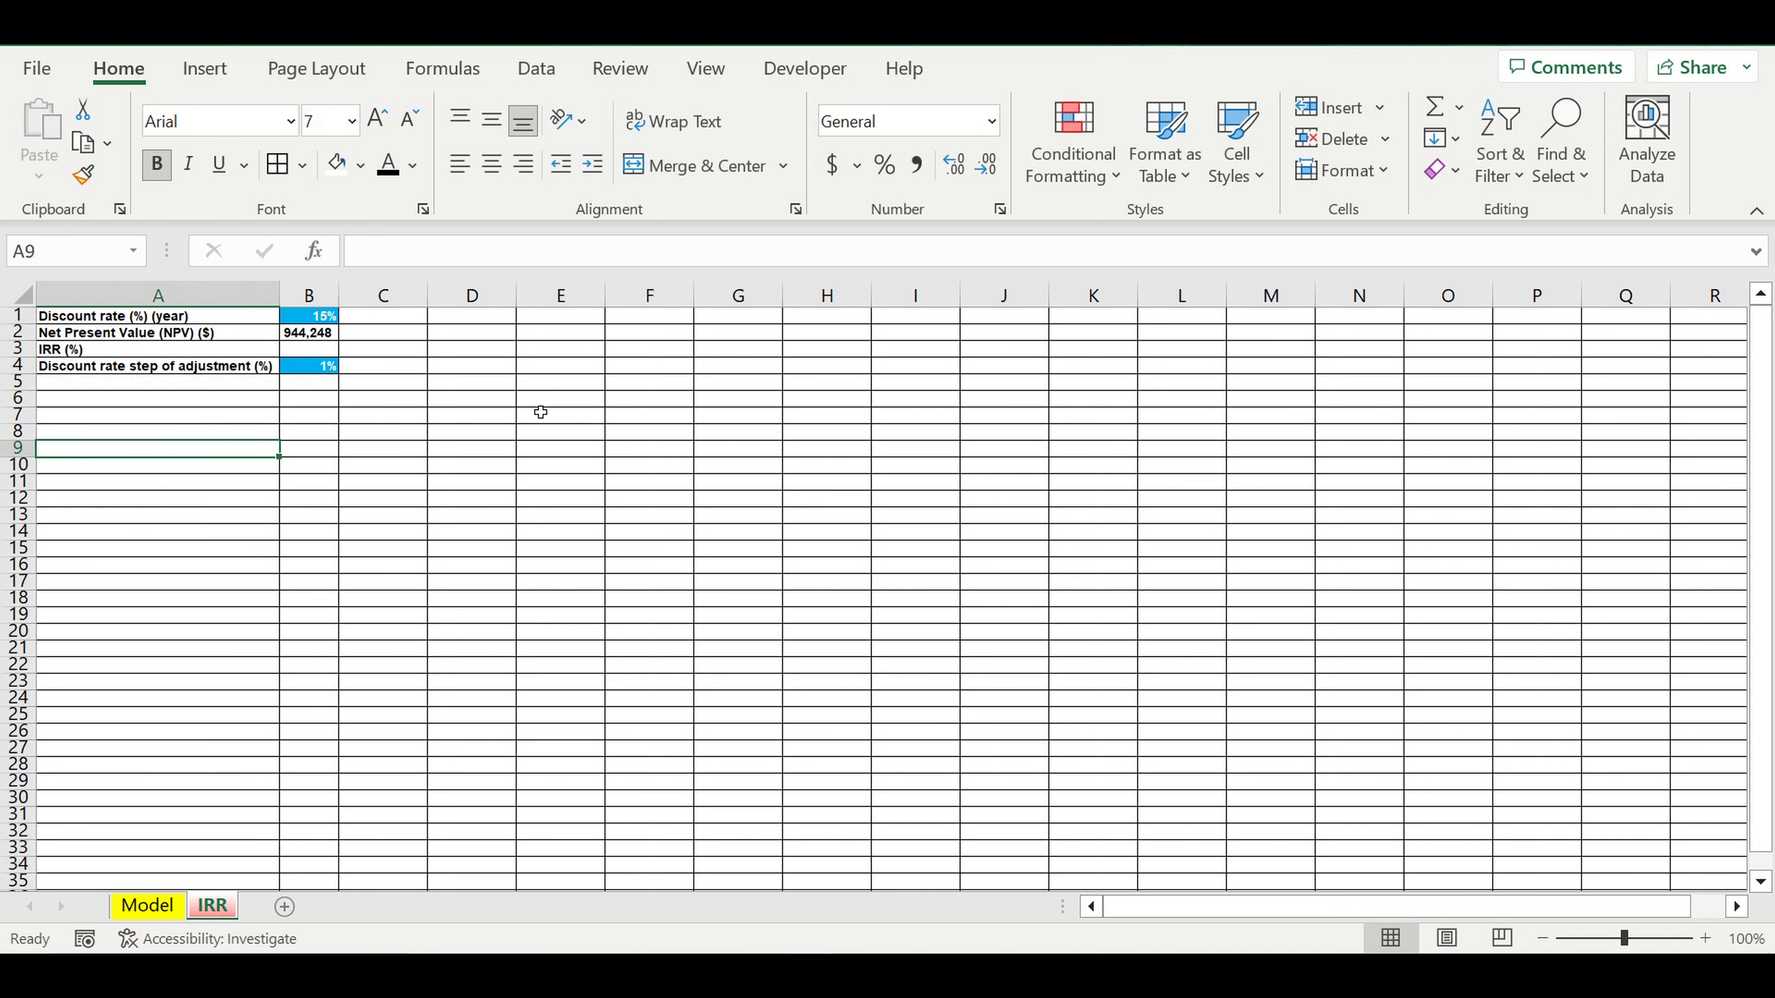
click(360, 165)
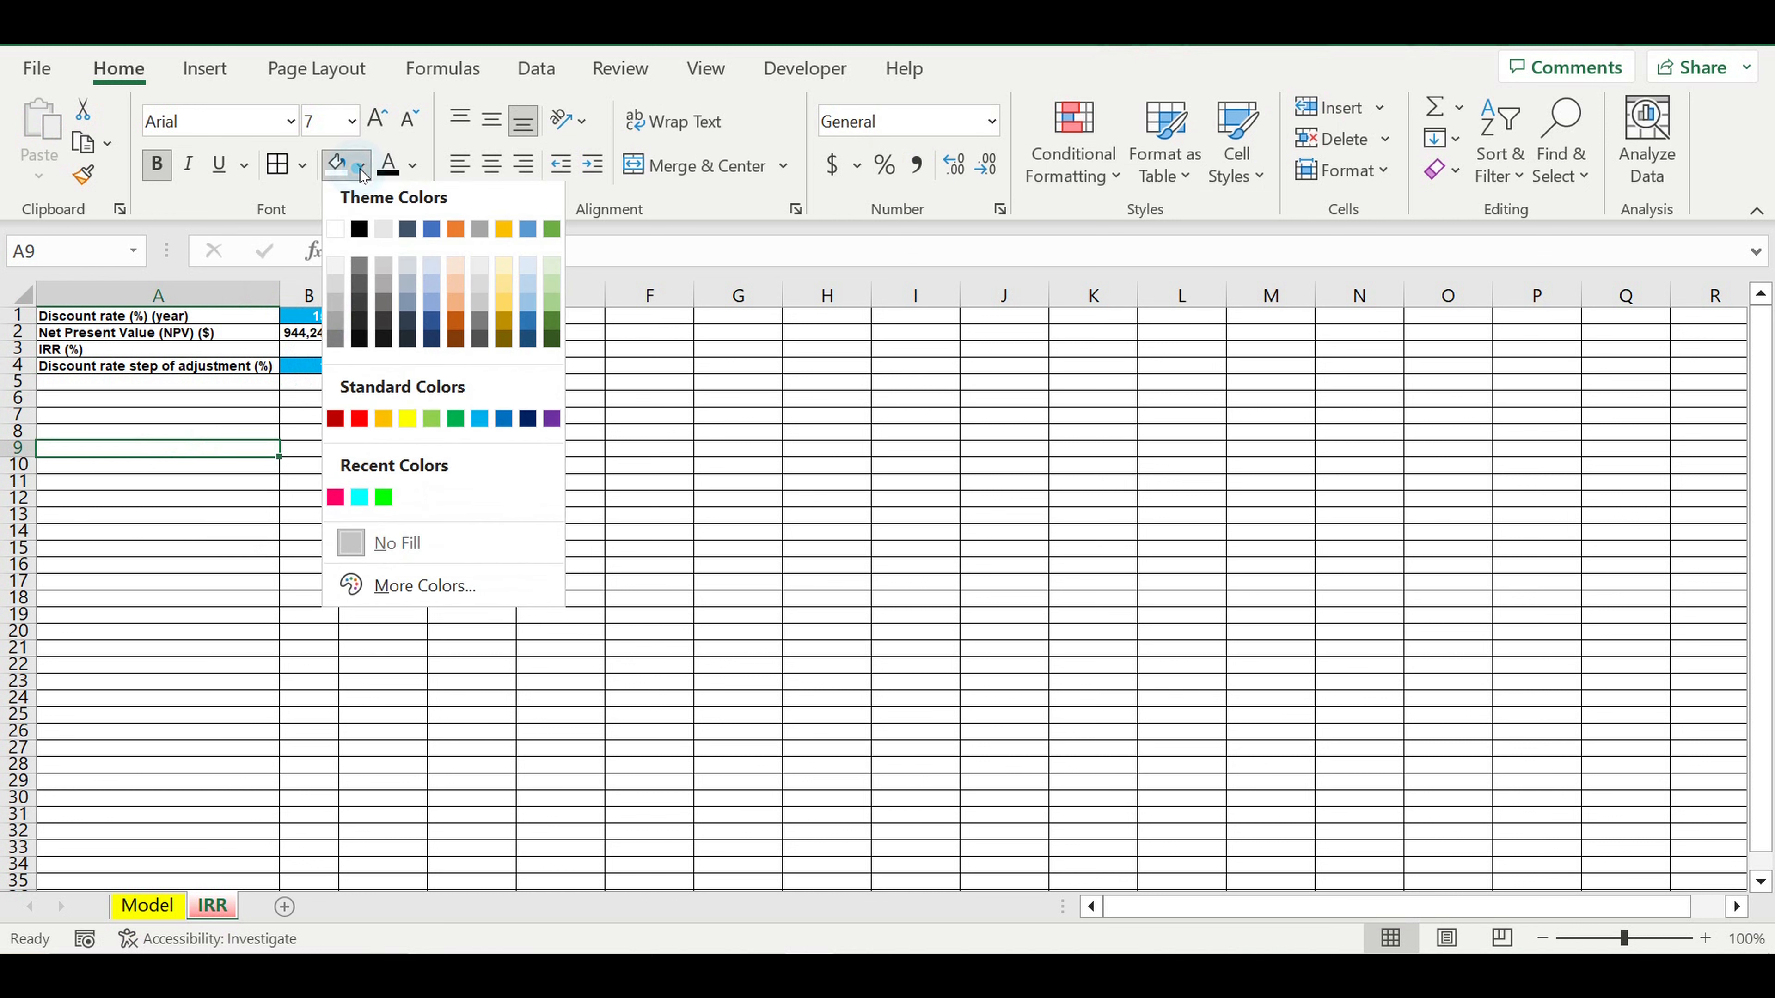
click(481, 425)
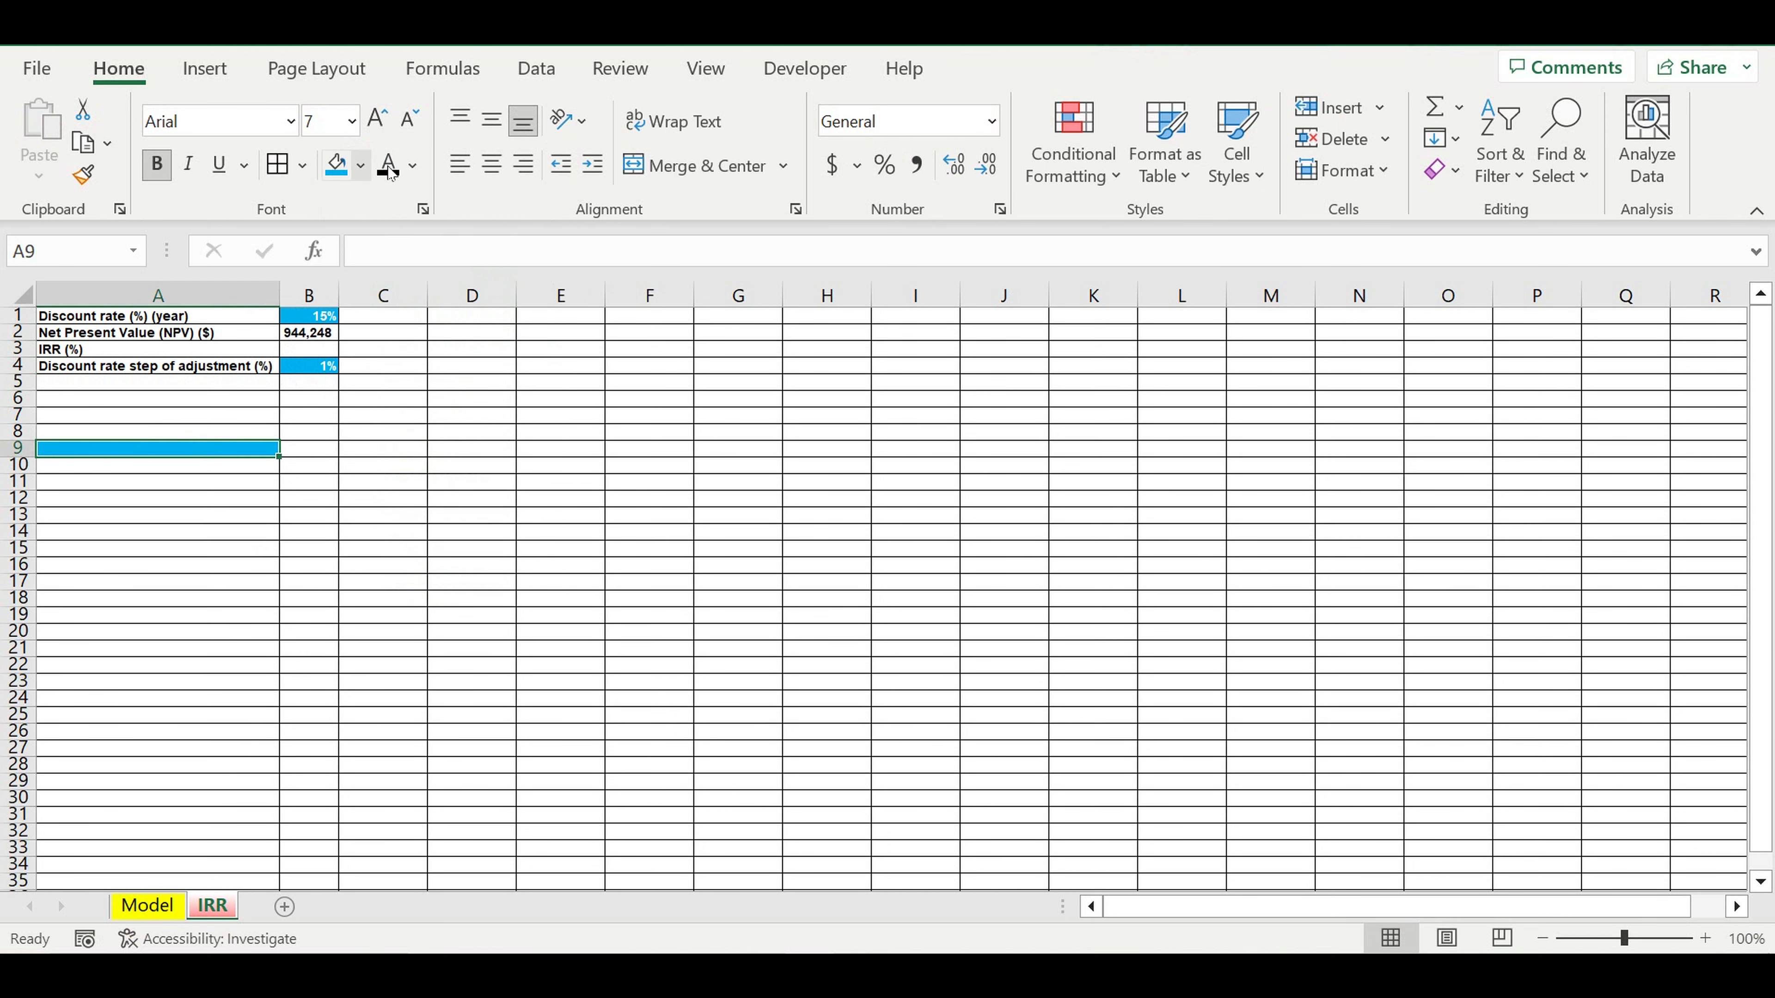
click(413, 166)
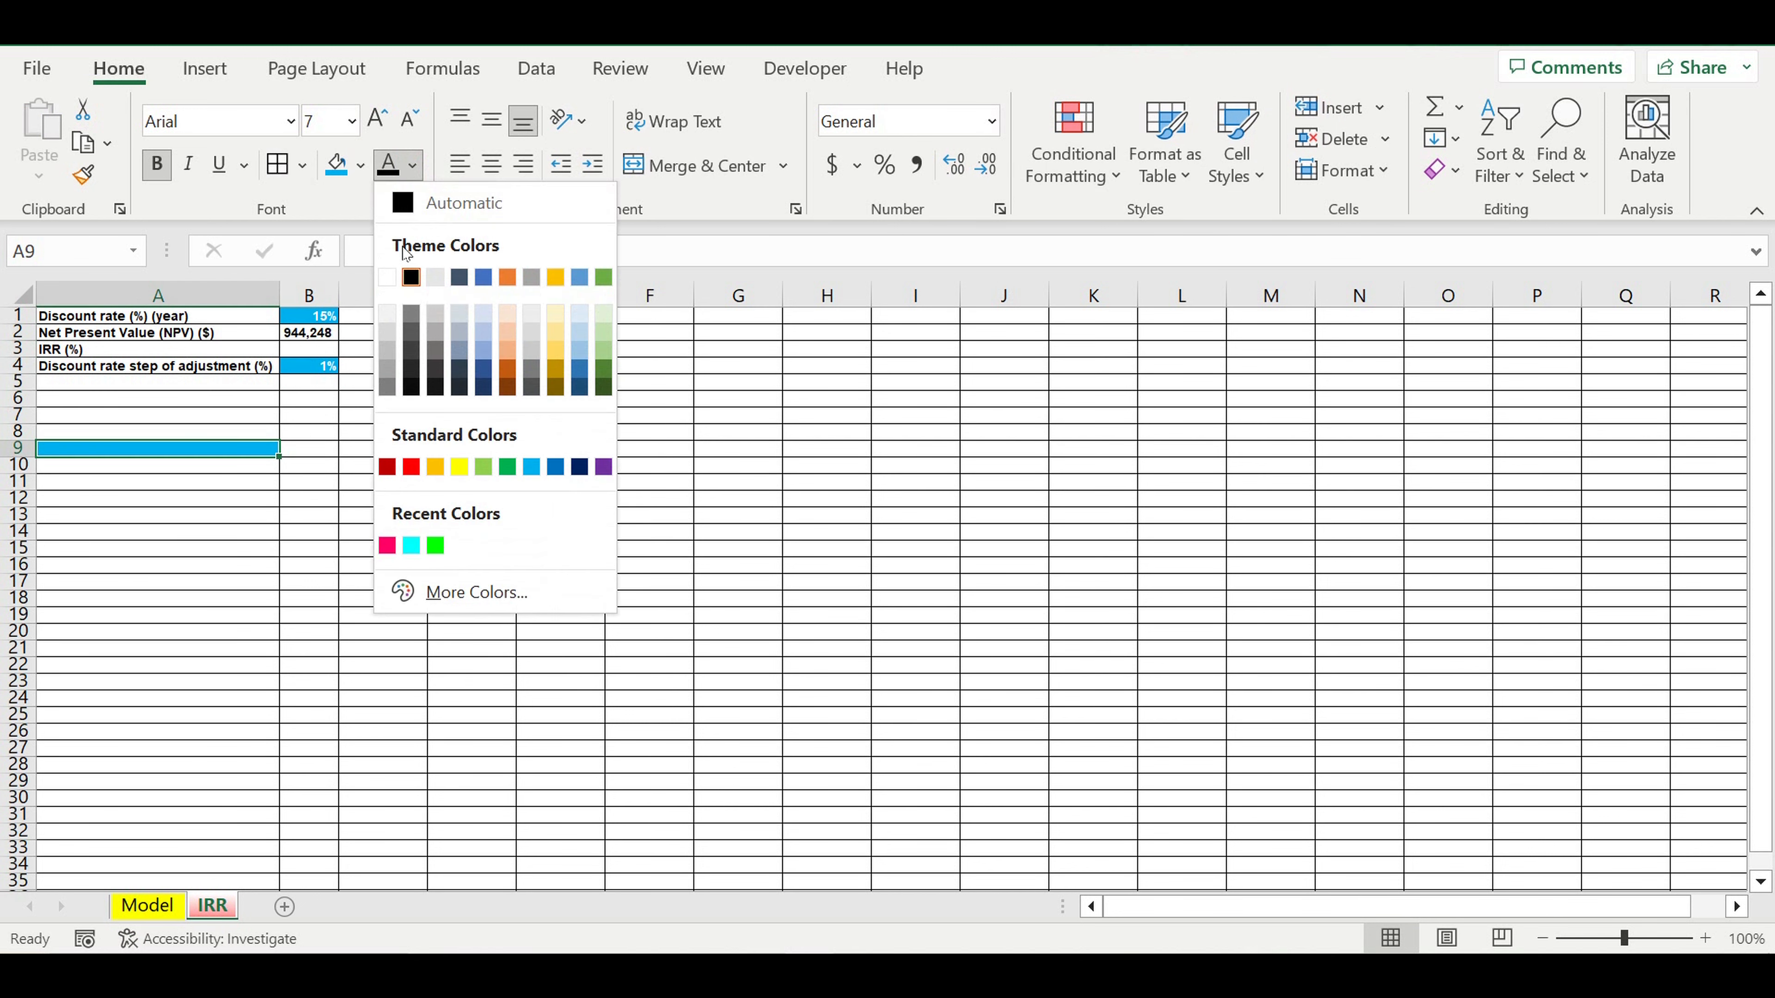
click(390, 278)
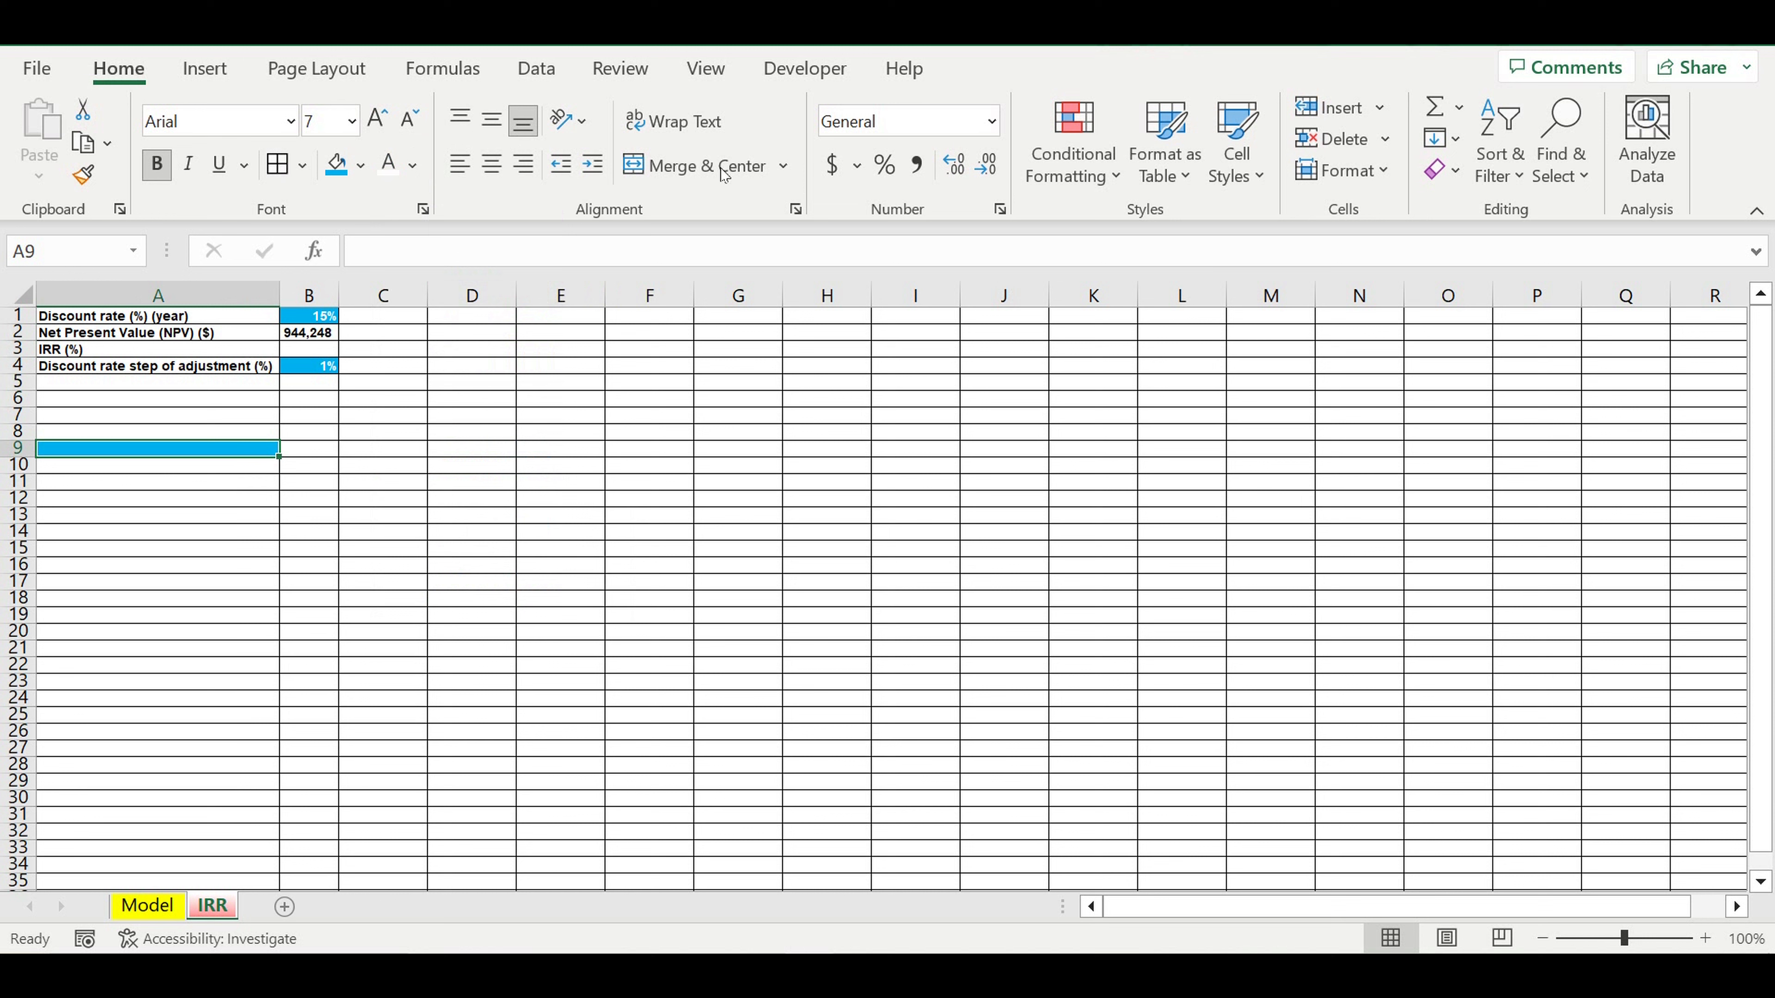
Format cell A9 as a percentage and enter 0 as the starting discount rate.
click(884, 164)
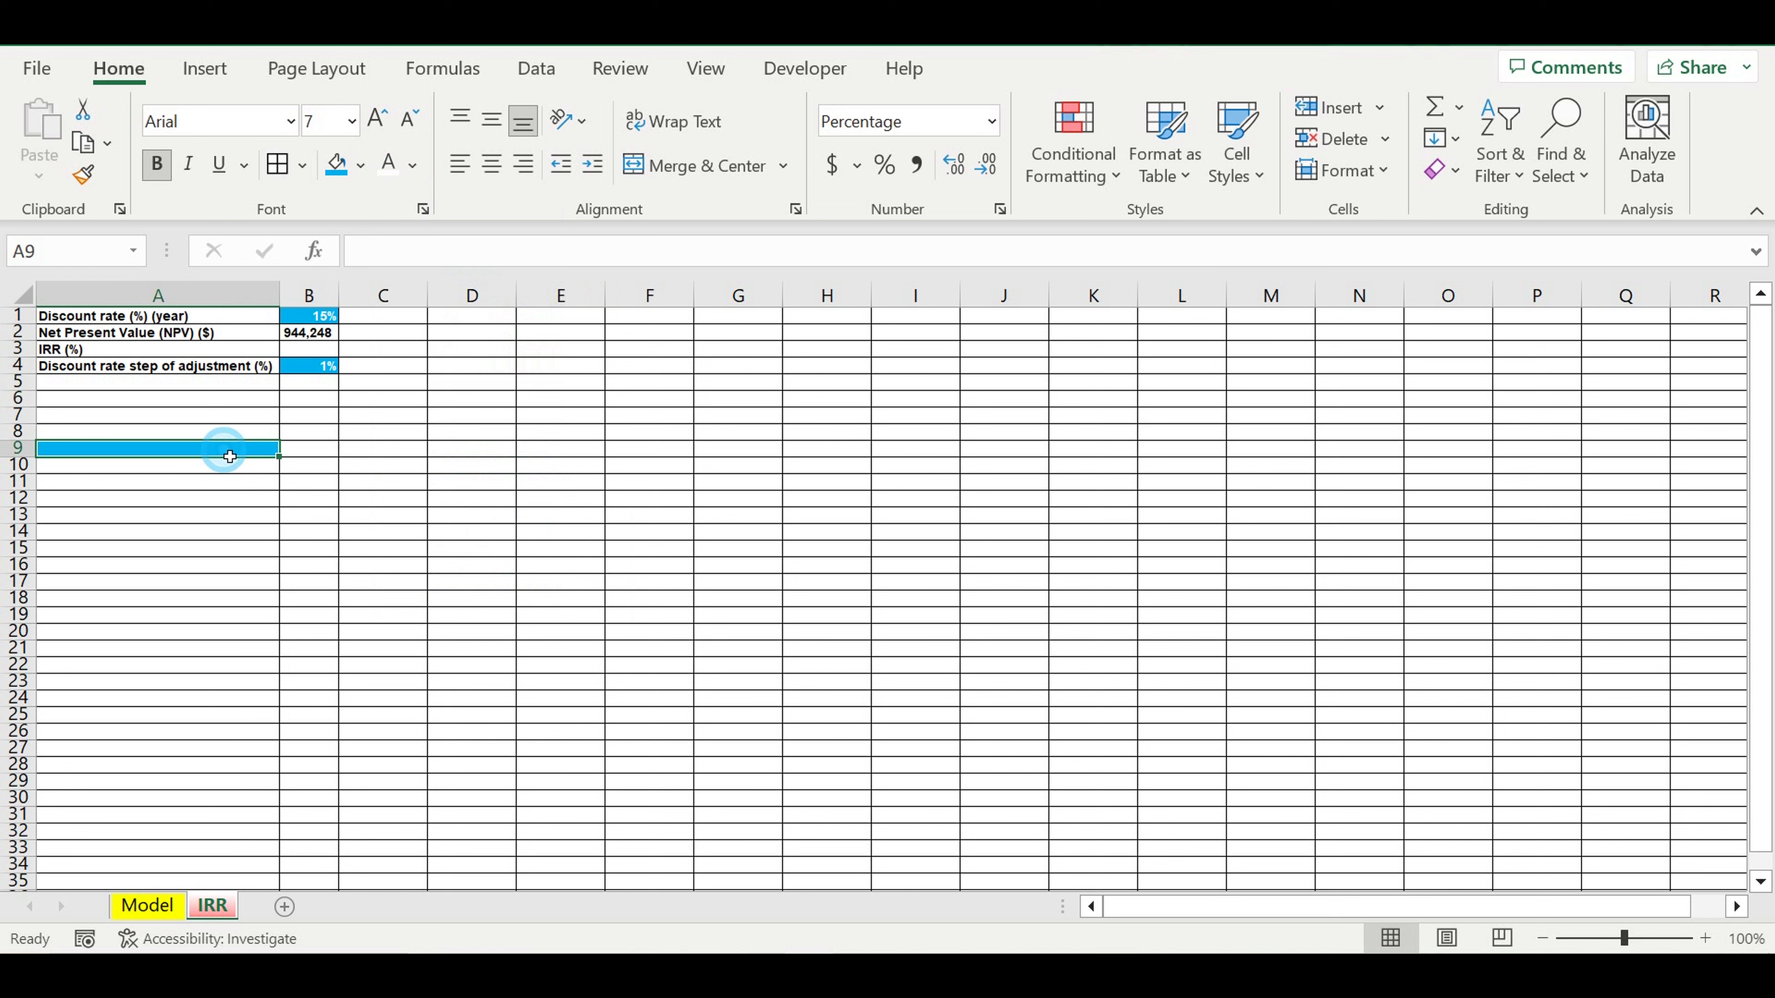
text(0)
key(Return)
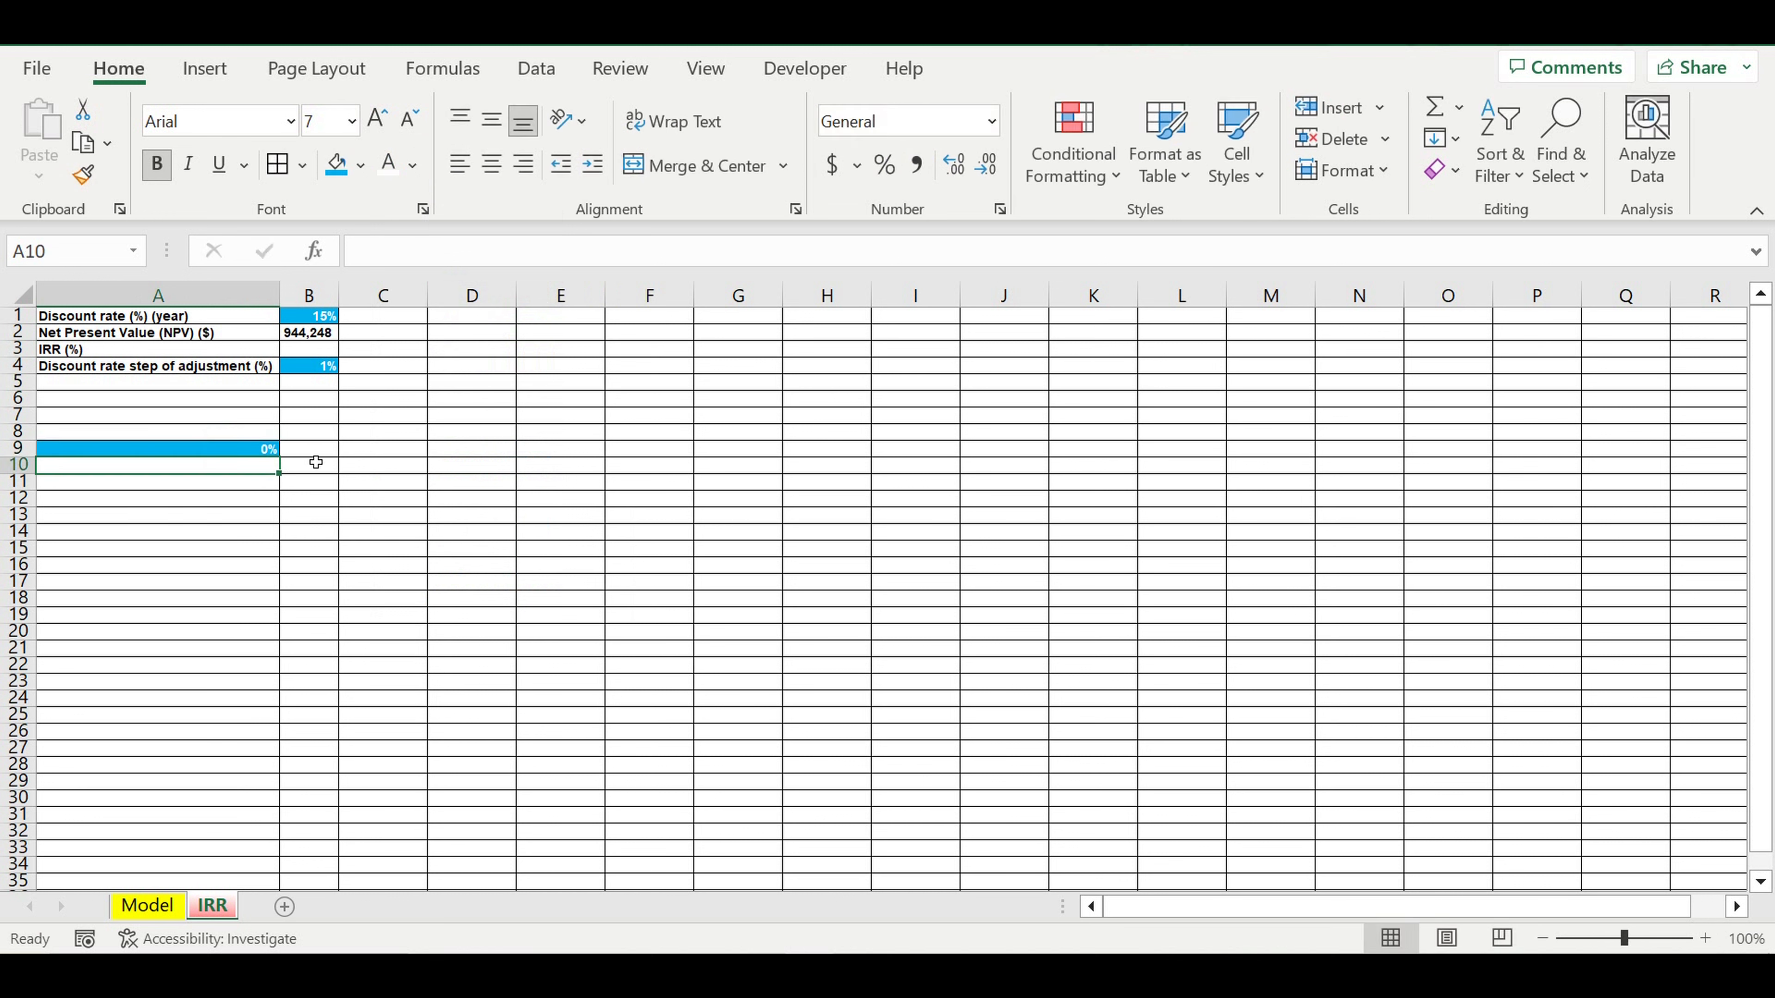
Enter the formula =A9+$B$4 in cell A10, with the adjustment step as an absolute reference.
text(=)
click(255, 449)
text(+)
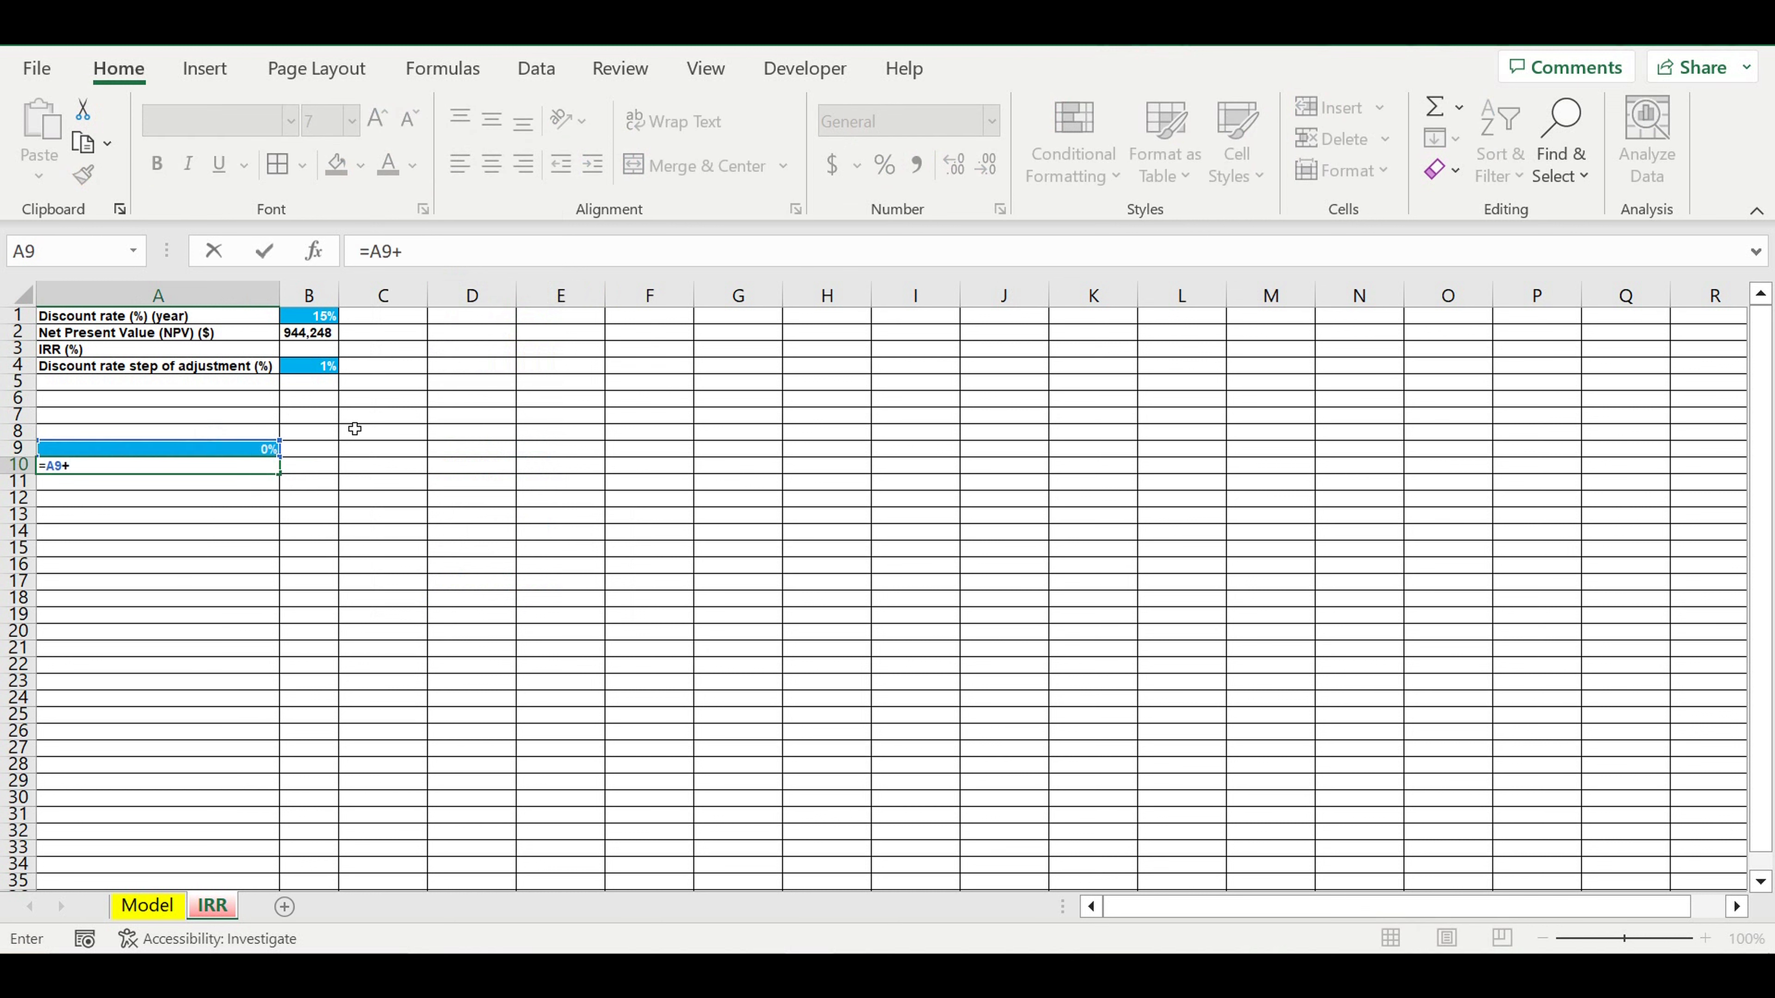
click(329, 368)
click(410, 250)
text(%B4)
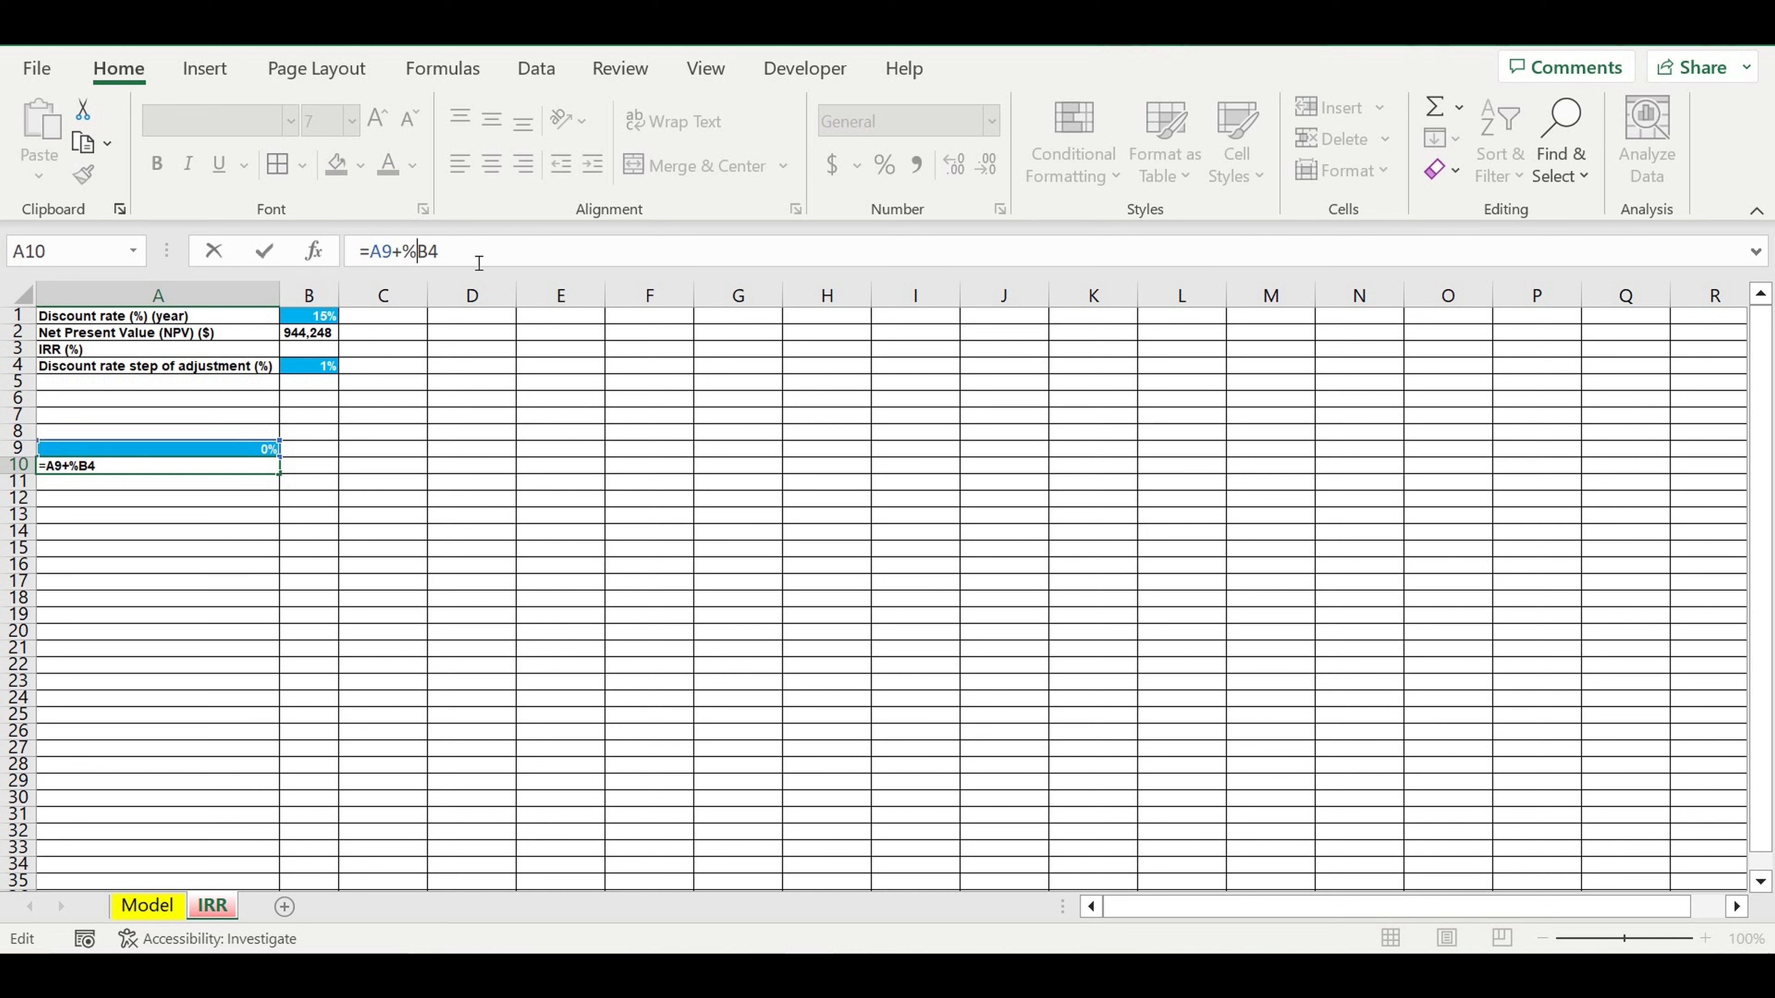
key(BackSpace)
text($)
click(424, 252)
text($)
key(Return)
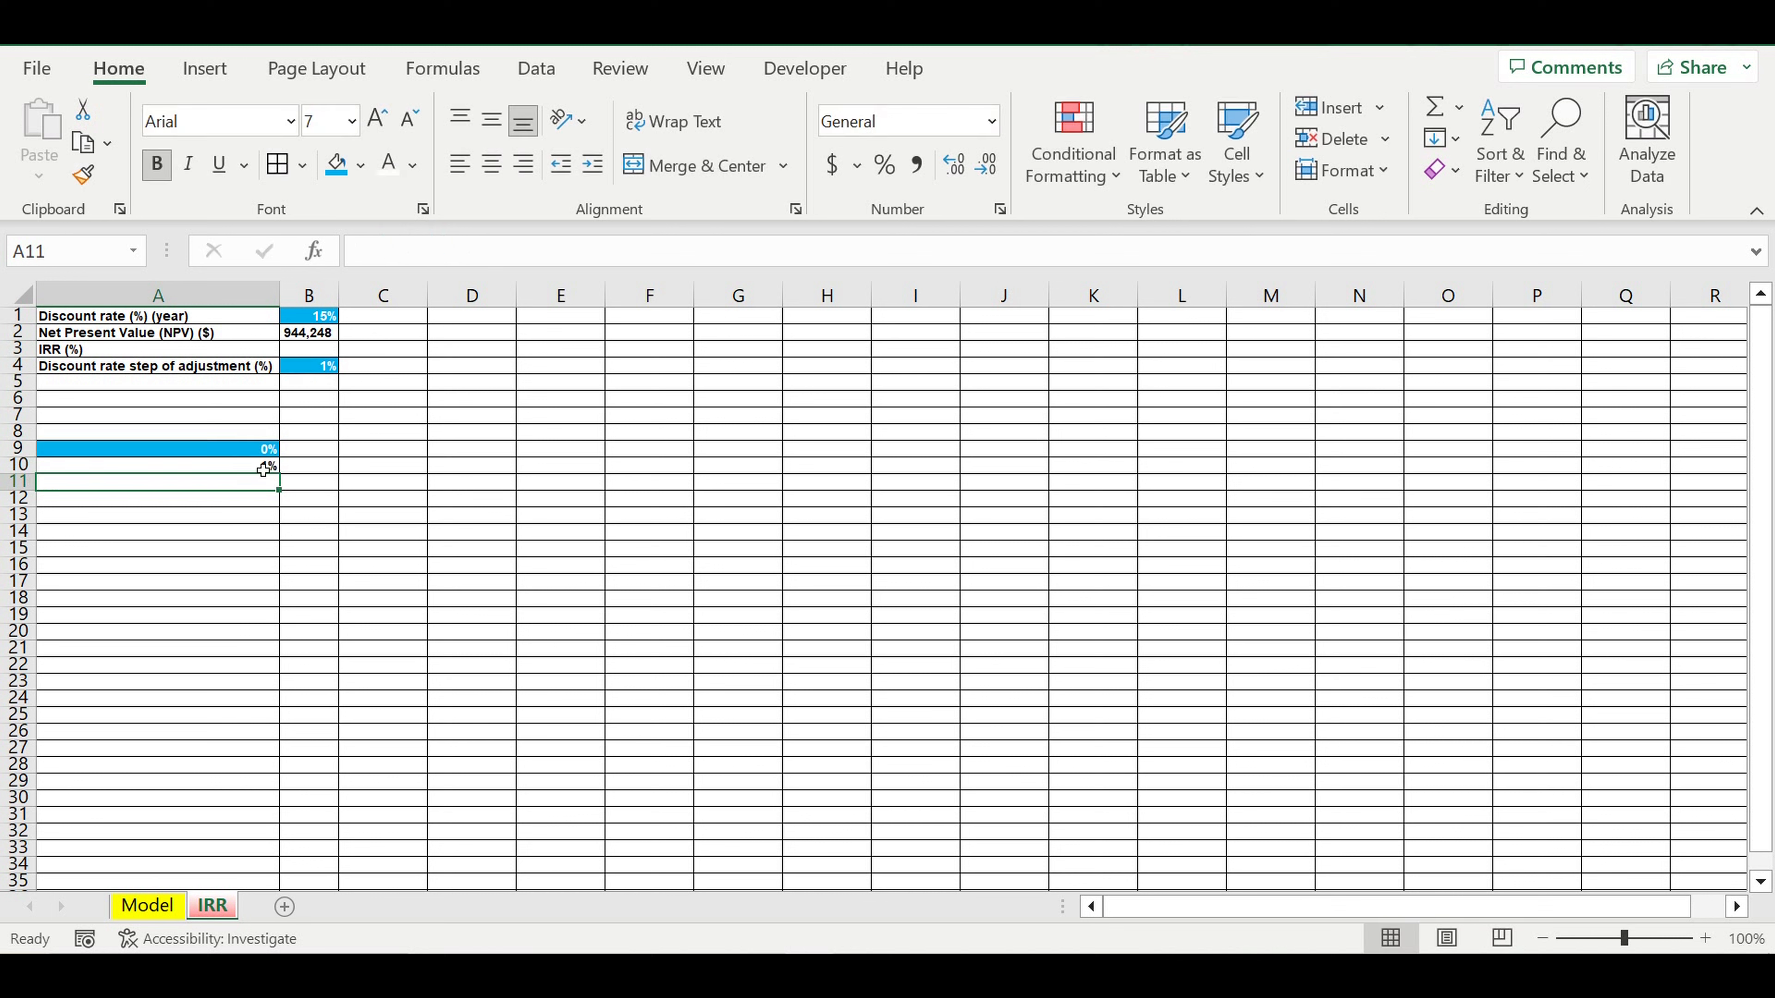
click(250, 467)
drag(228, 454, 194, 724)
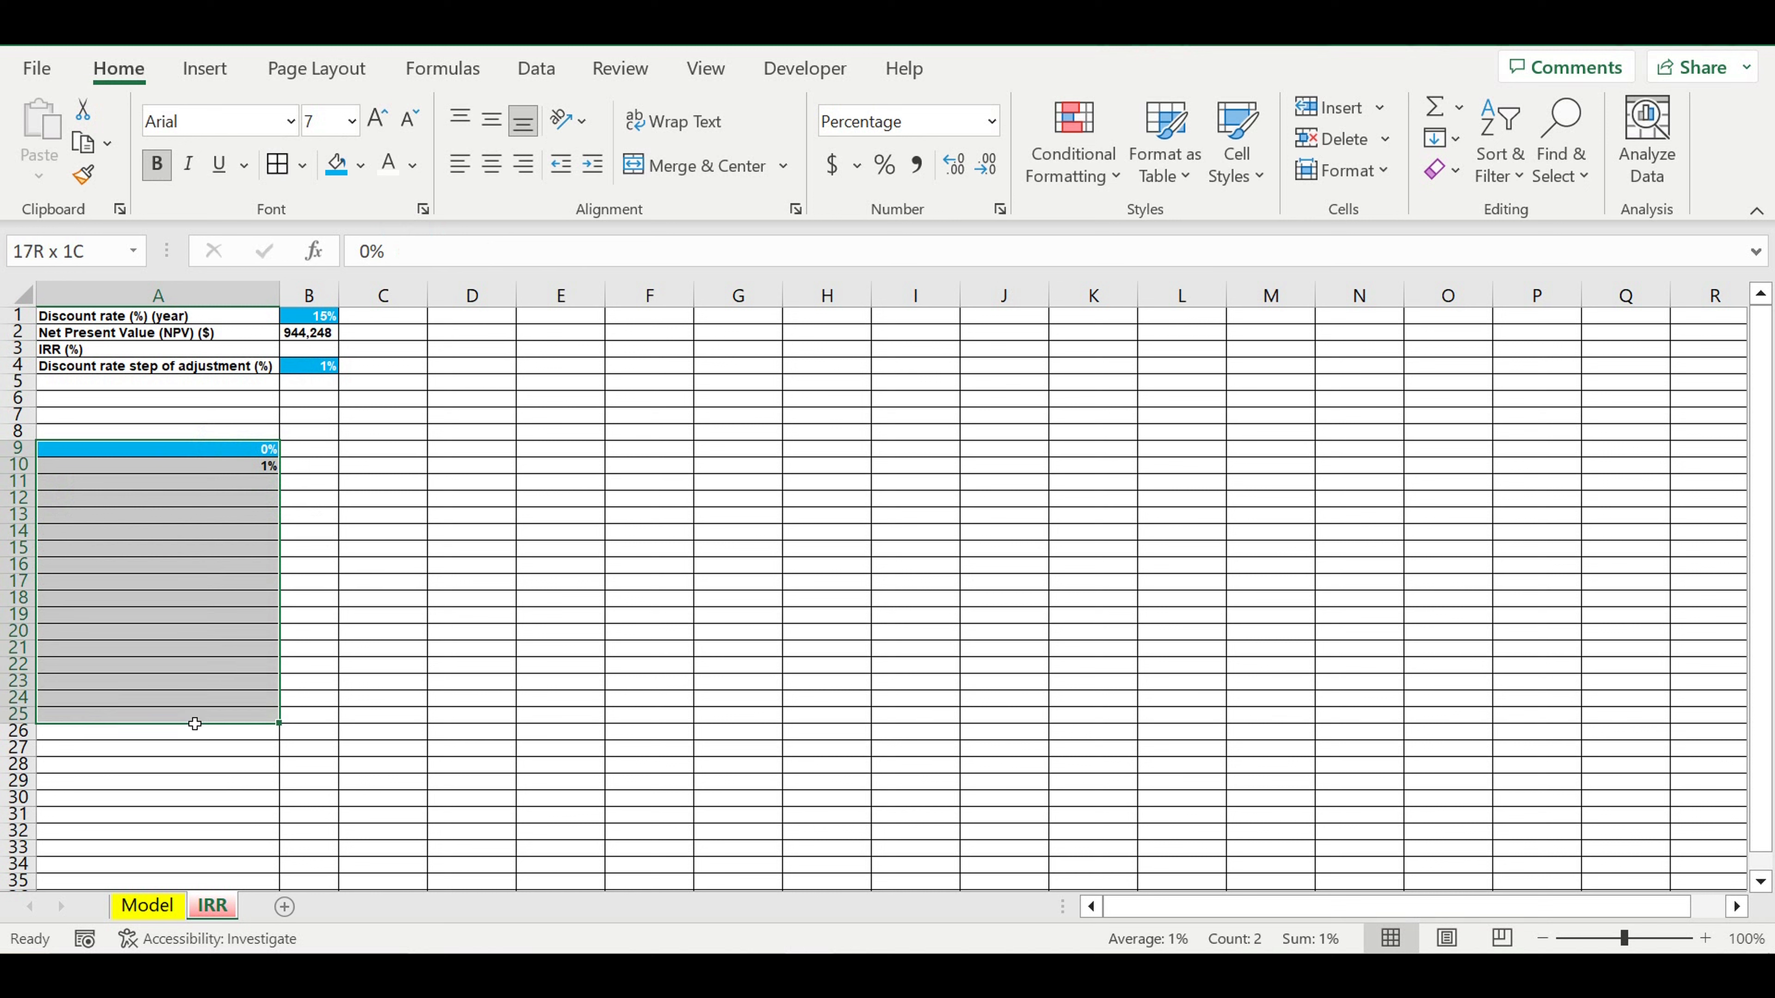
click(238, 465)
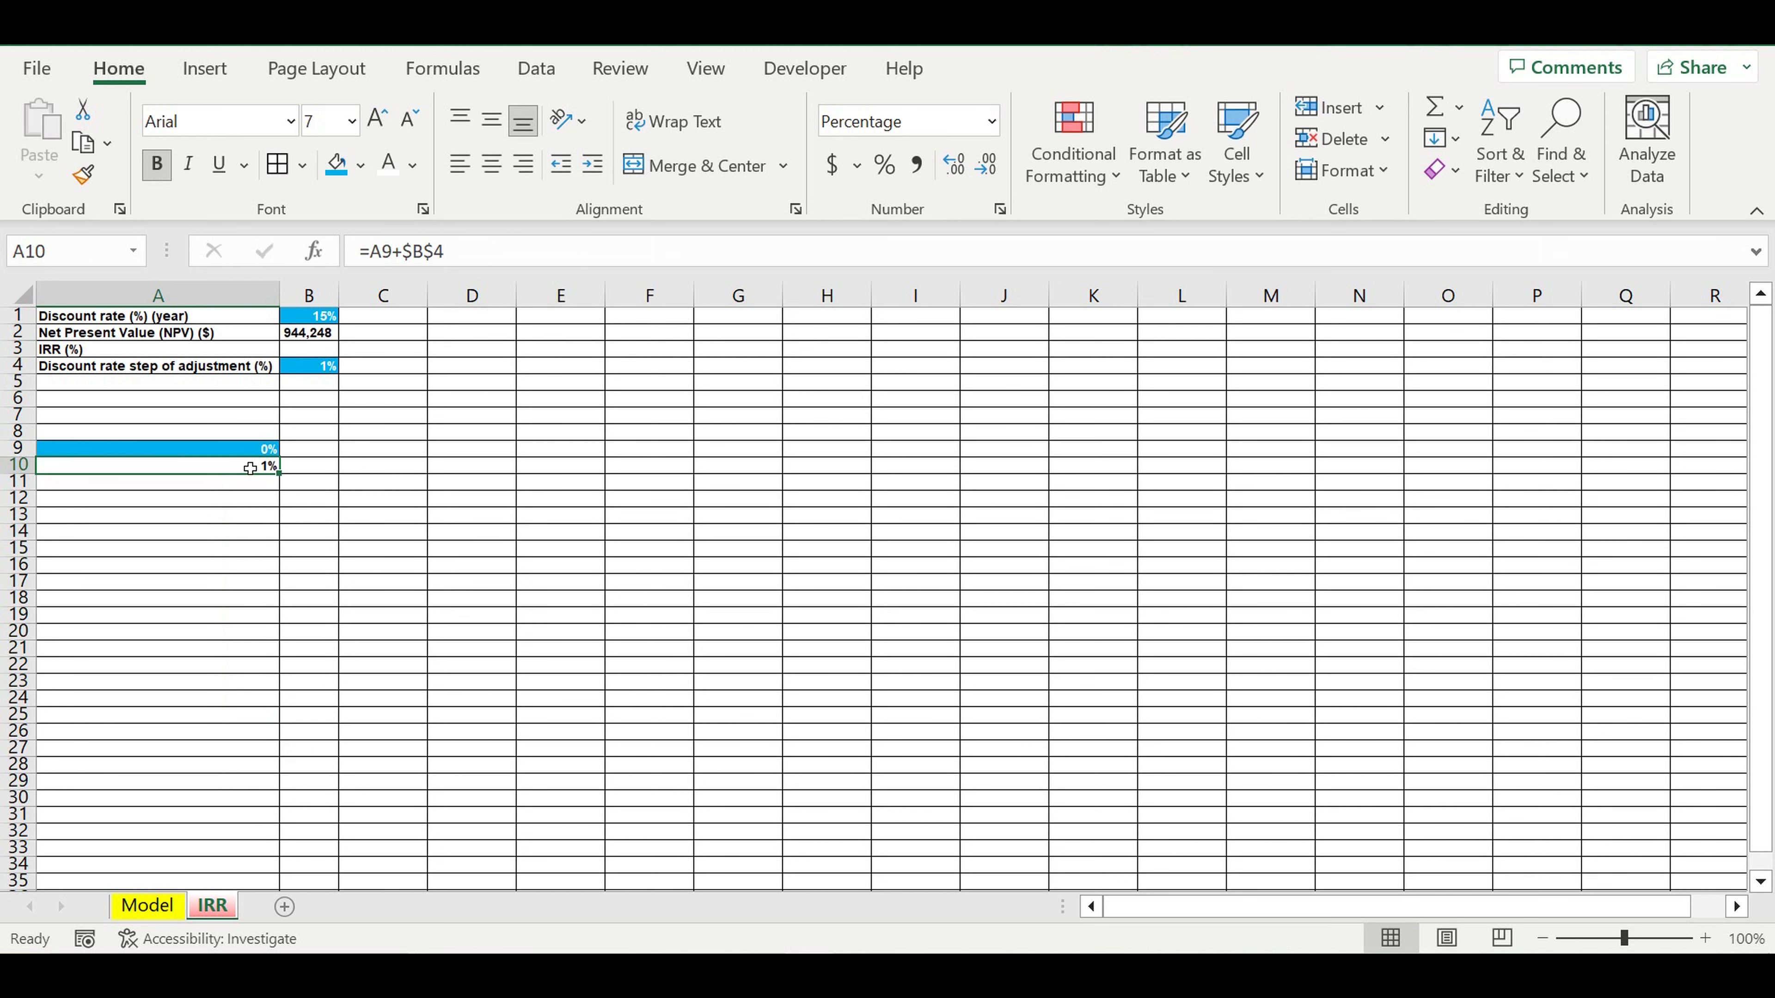
drag(250, 467, 210, 749)
drag(296, 471, 312, 769)
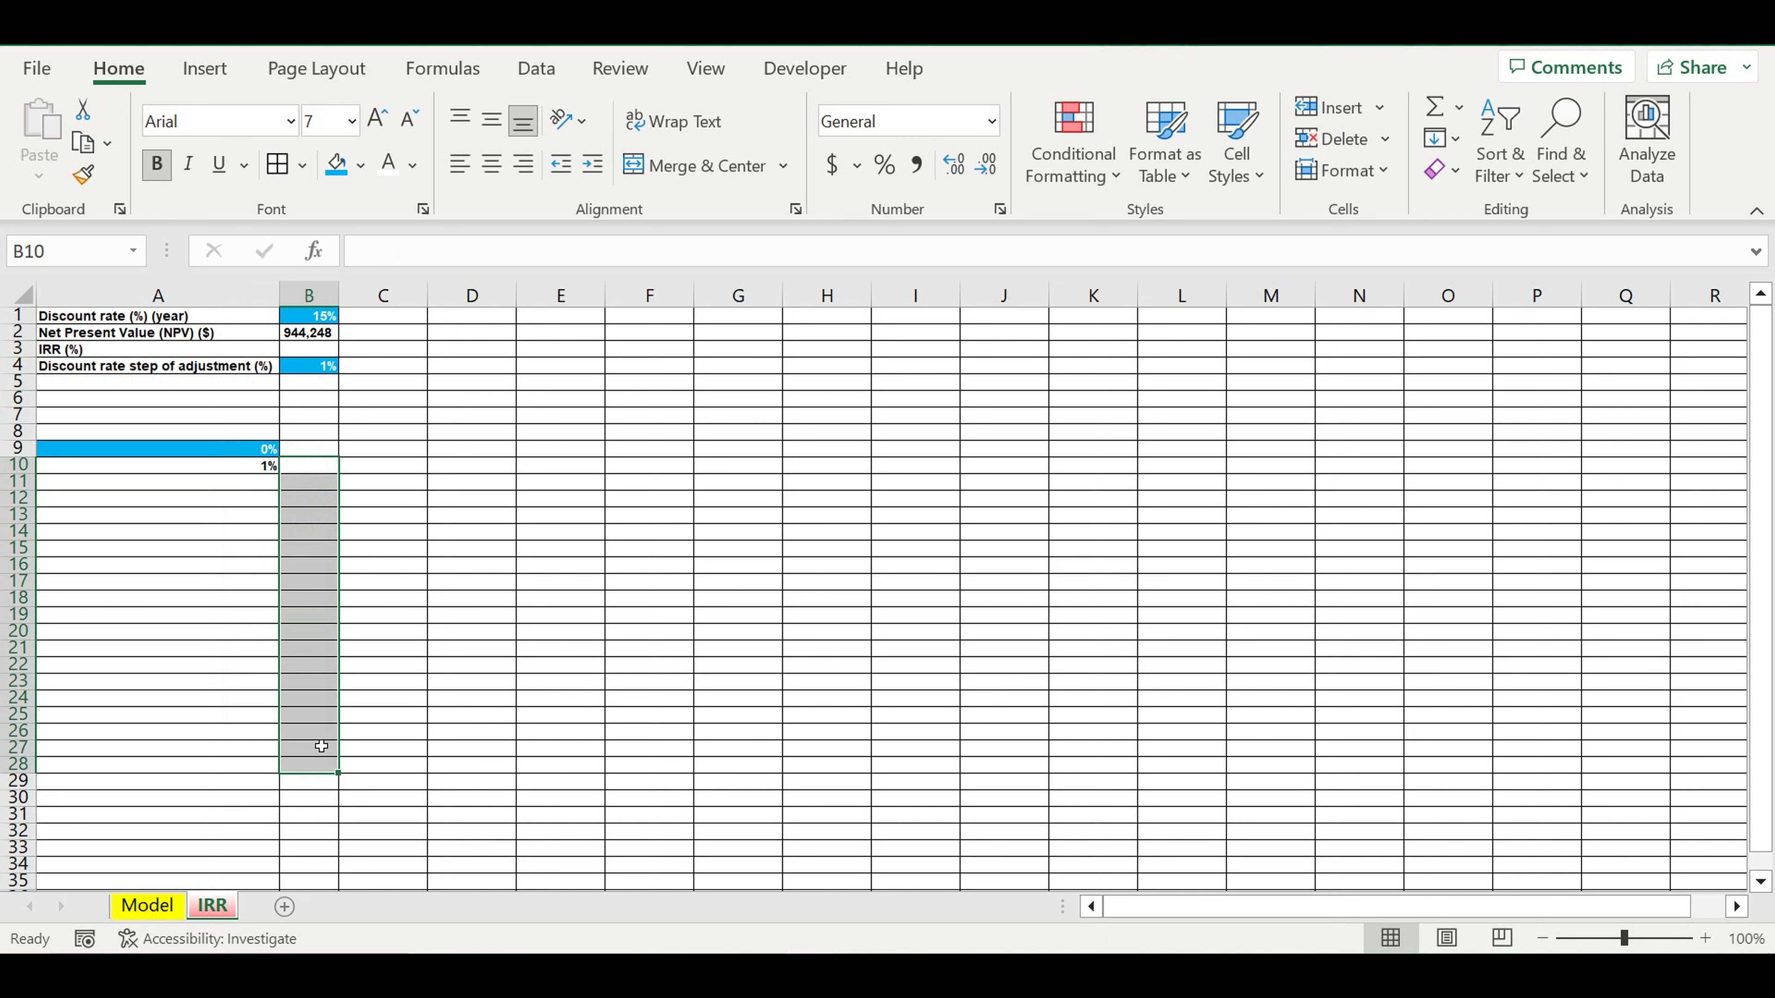
click(327, 473)
drag(261, 464, 207, 769)
click(241, 472)
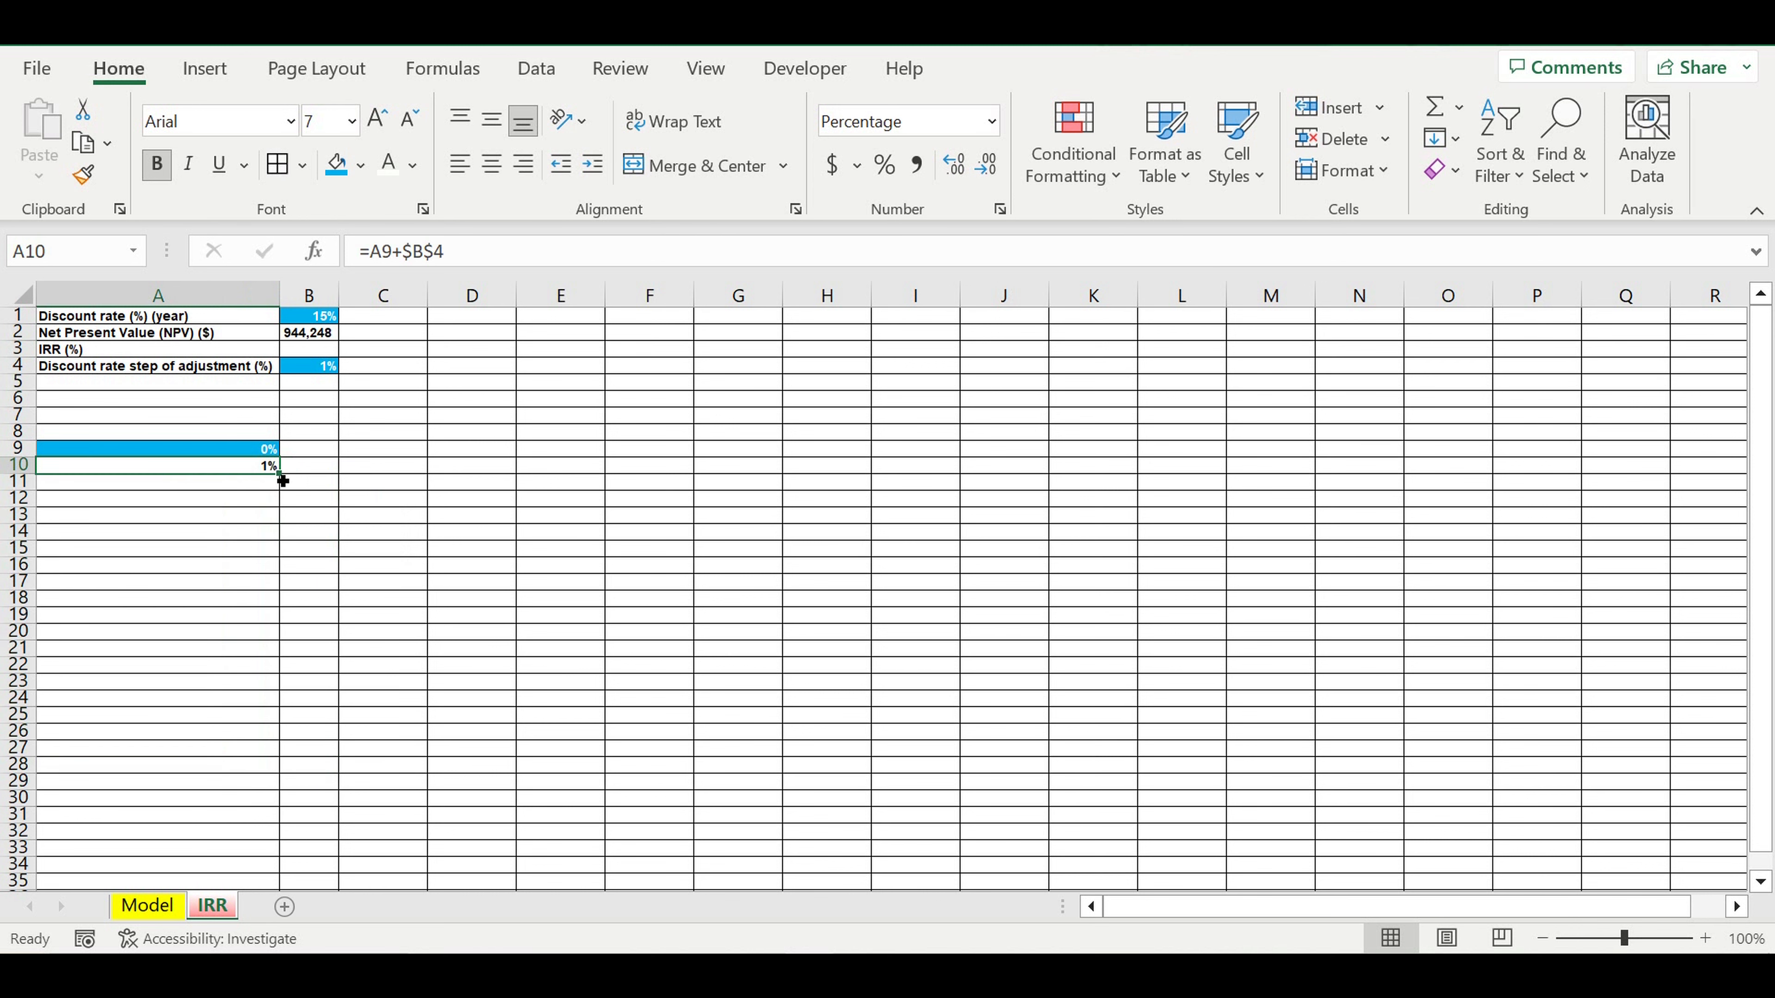
Fill the discount rate formula from cell A10 down through row 4831.
drag(314, 469, 313, 600)
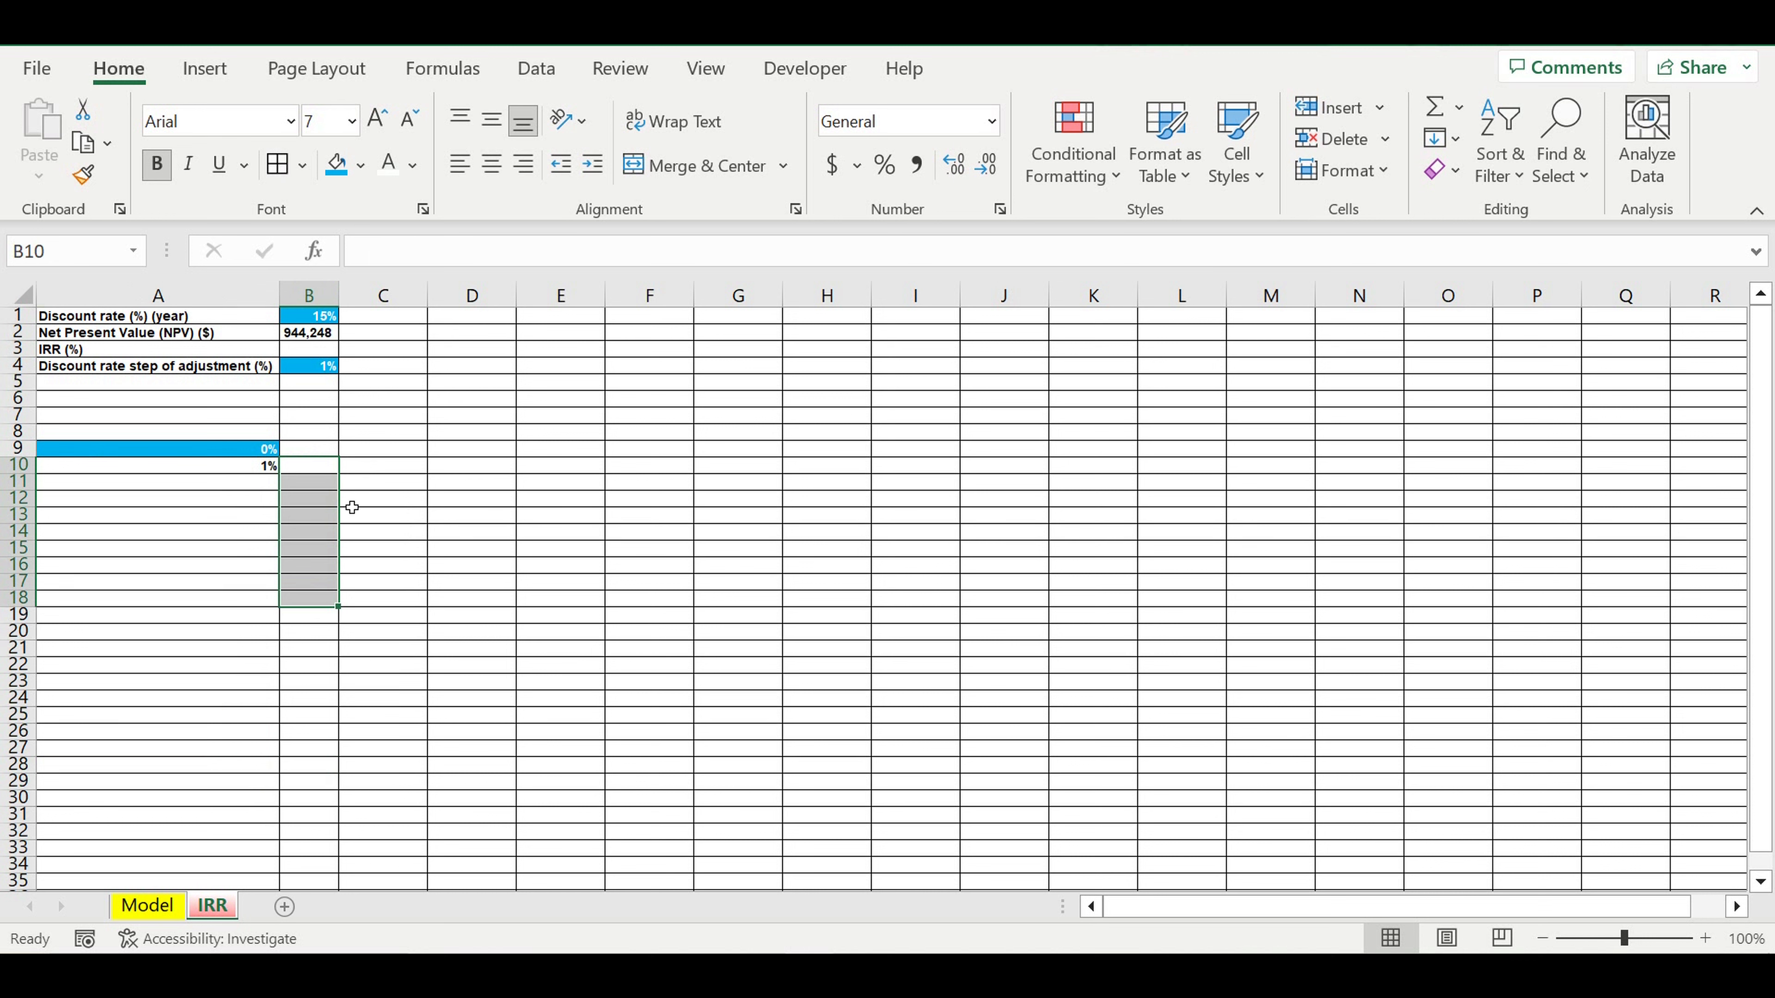
click(225, 466)
drag(280, 473, 495, 456)
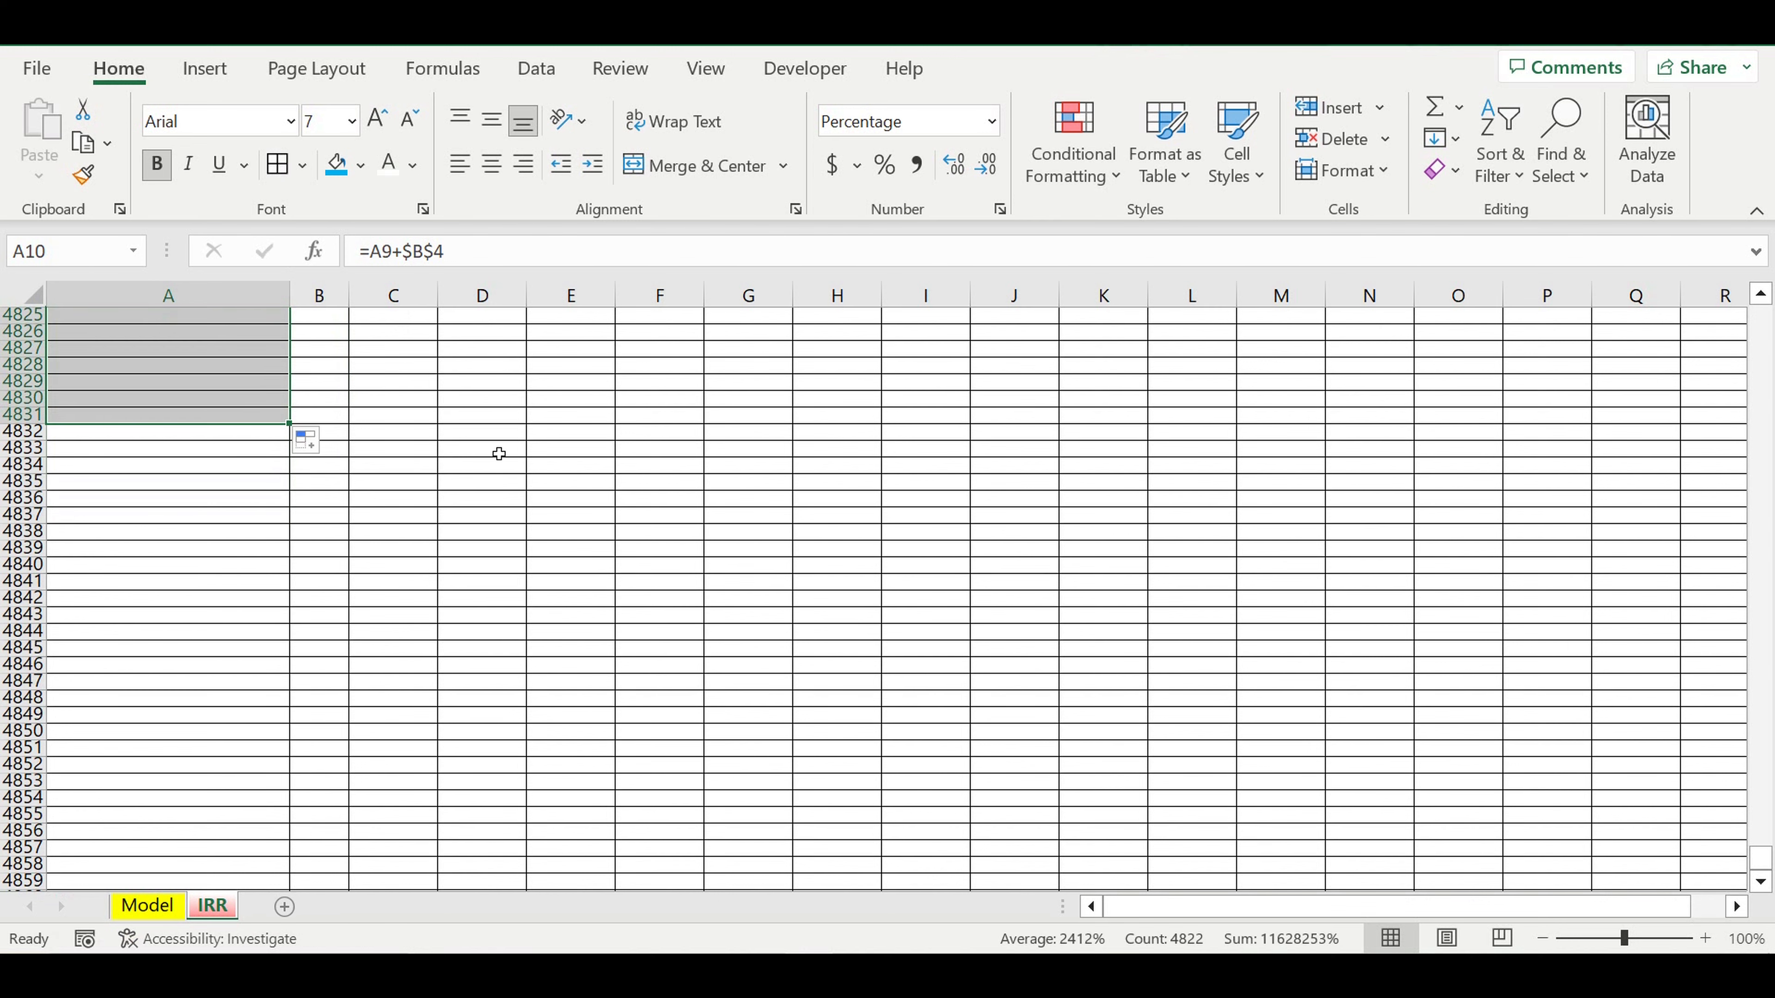
click(249, 548)
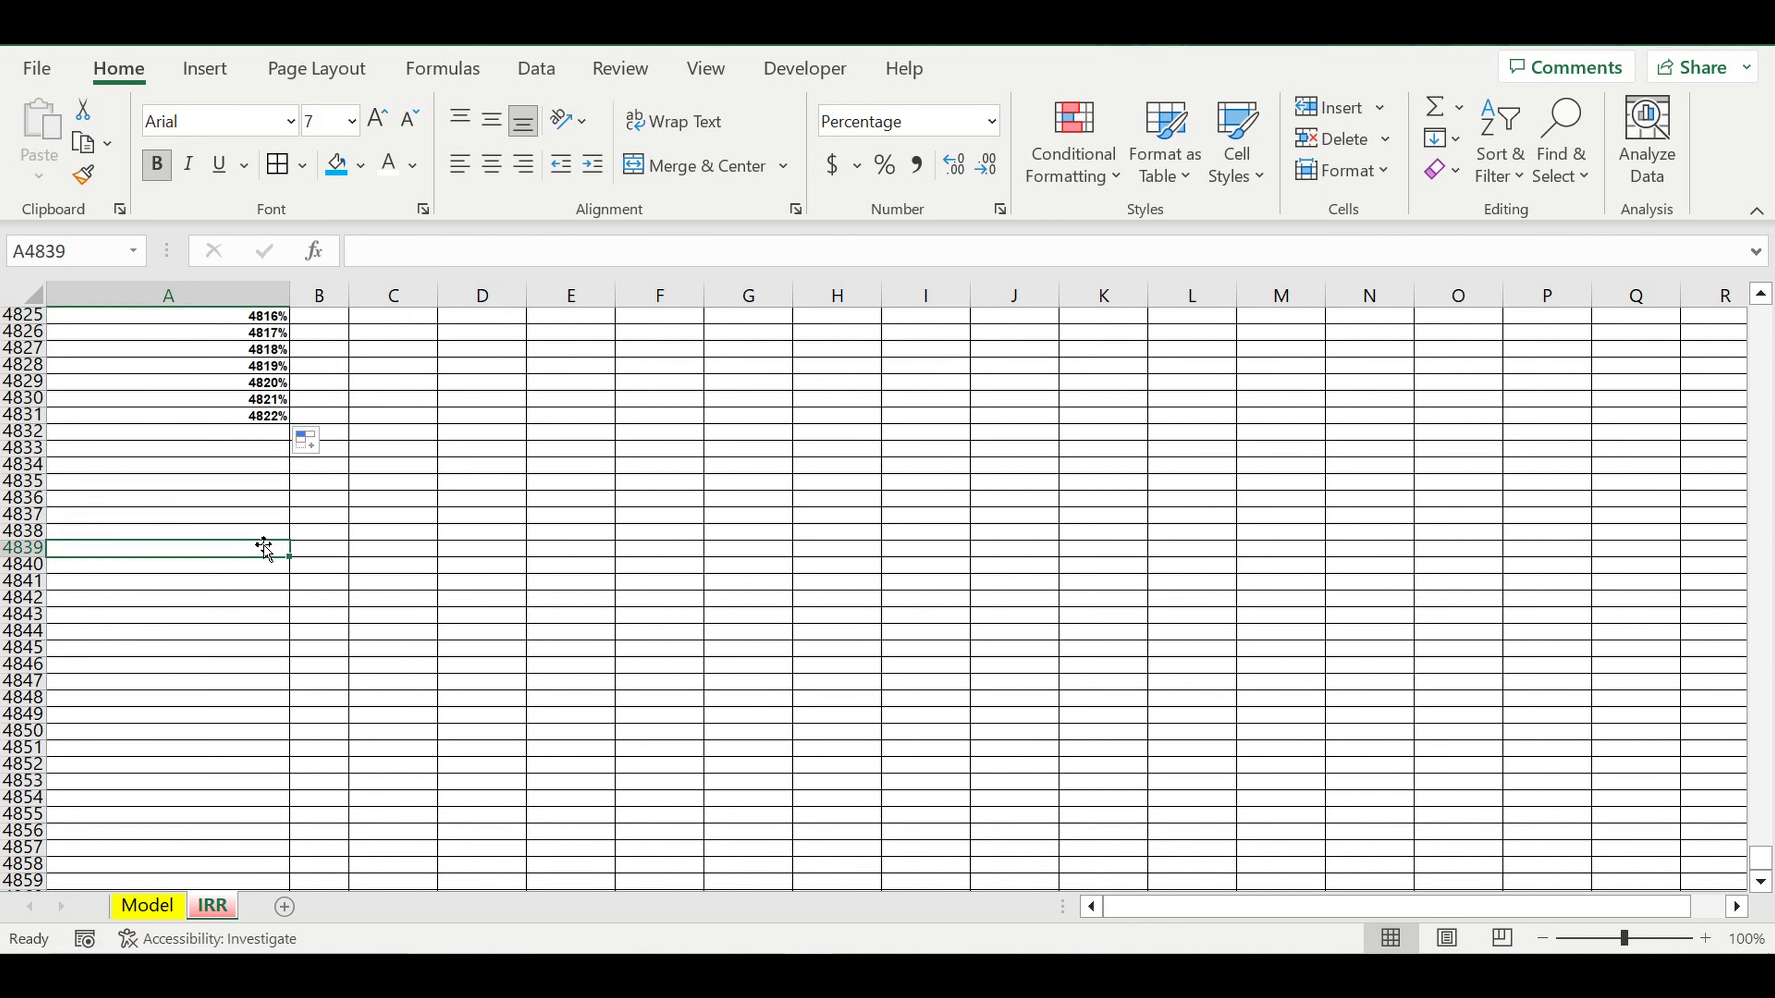
Apply a dark grey fill to the entire row 4833, below the end of the discount rate list.
click(24, 447)
click(24, 431)
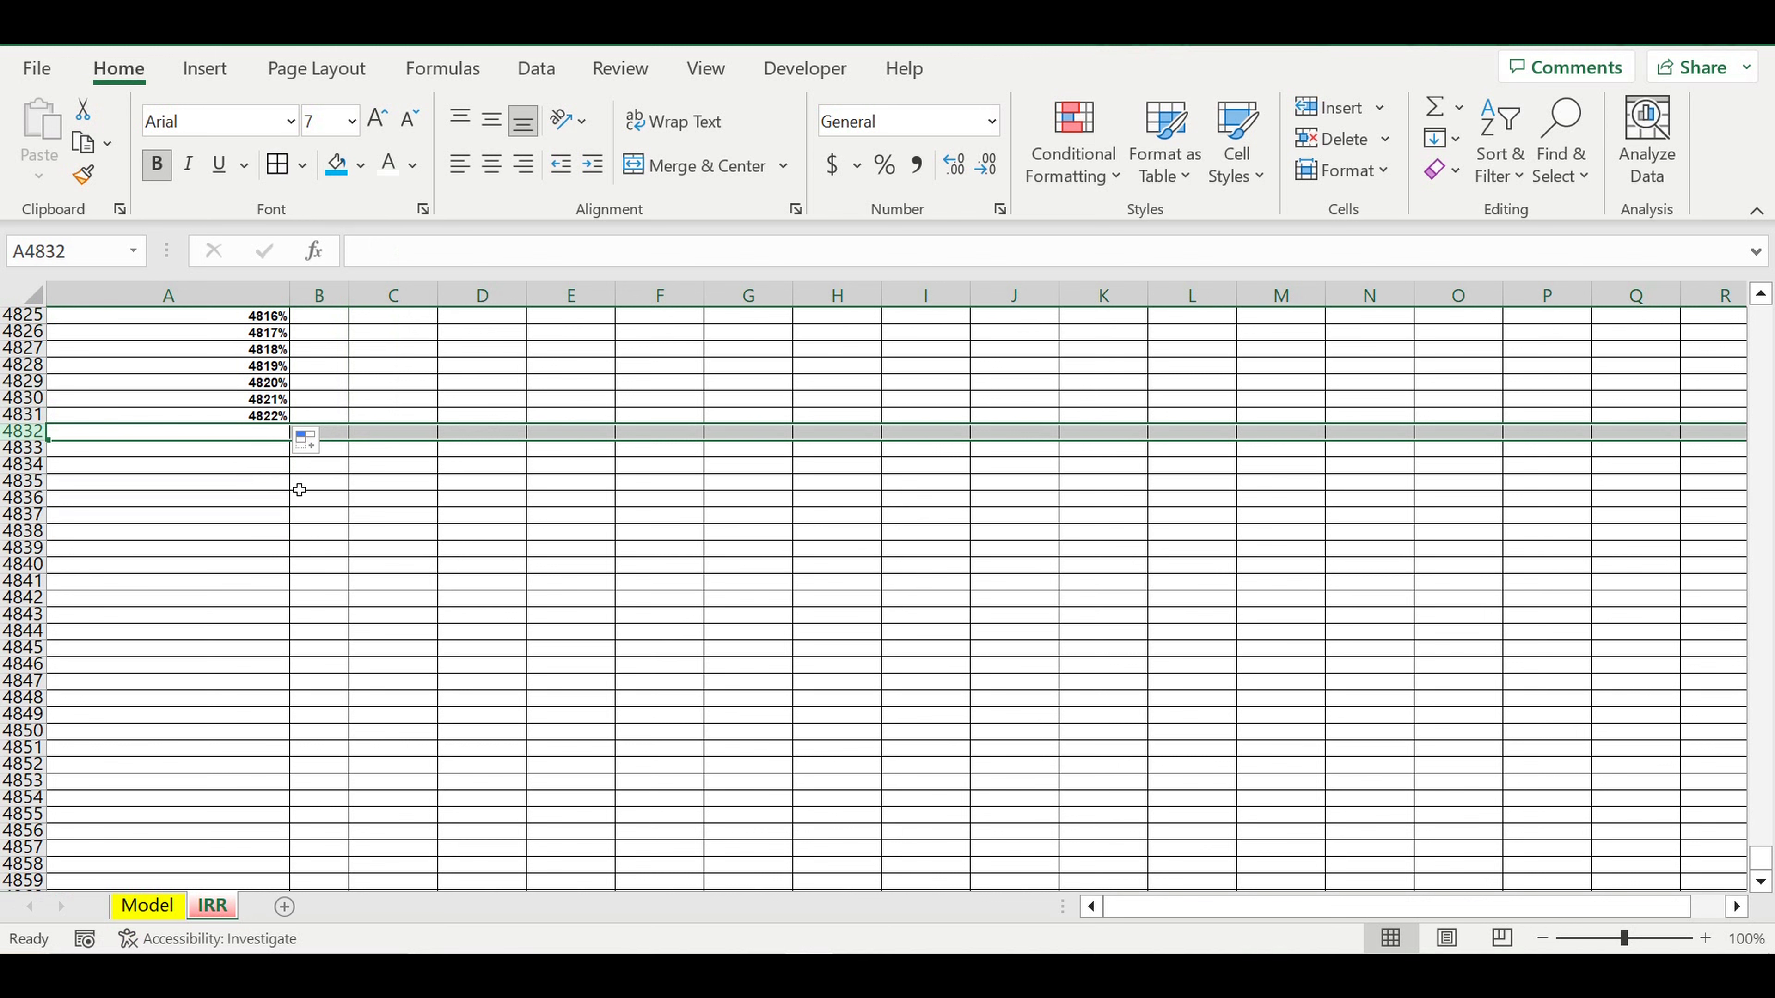
click(360, 165)
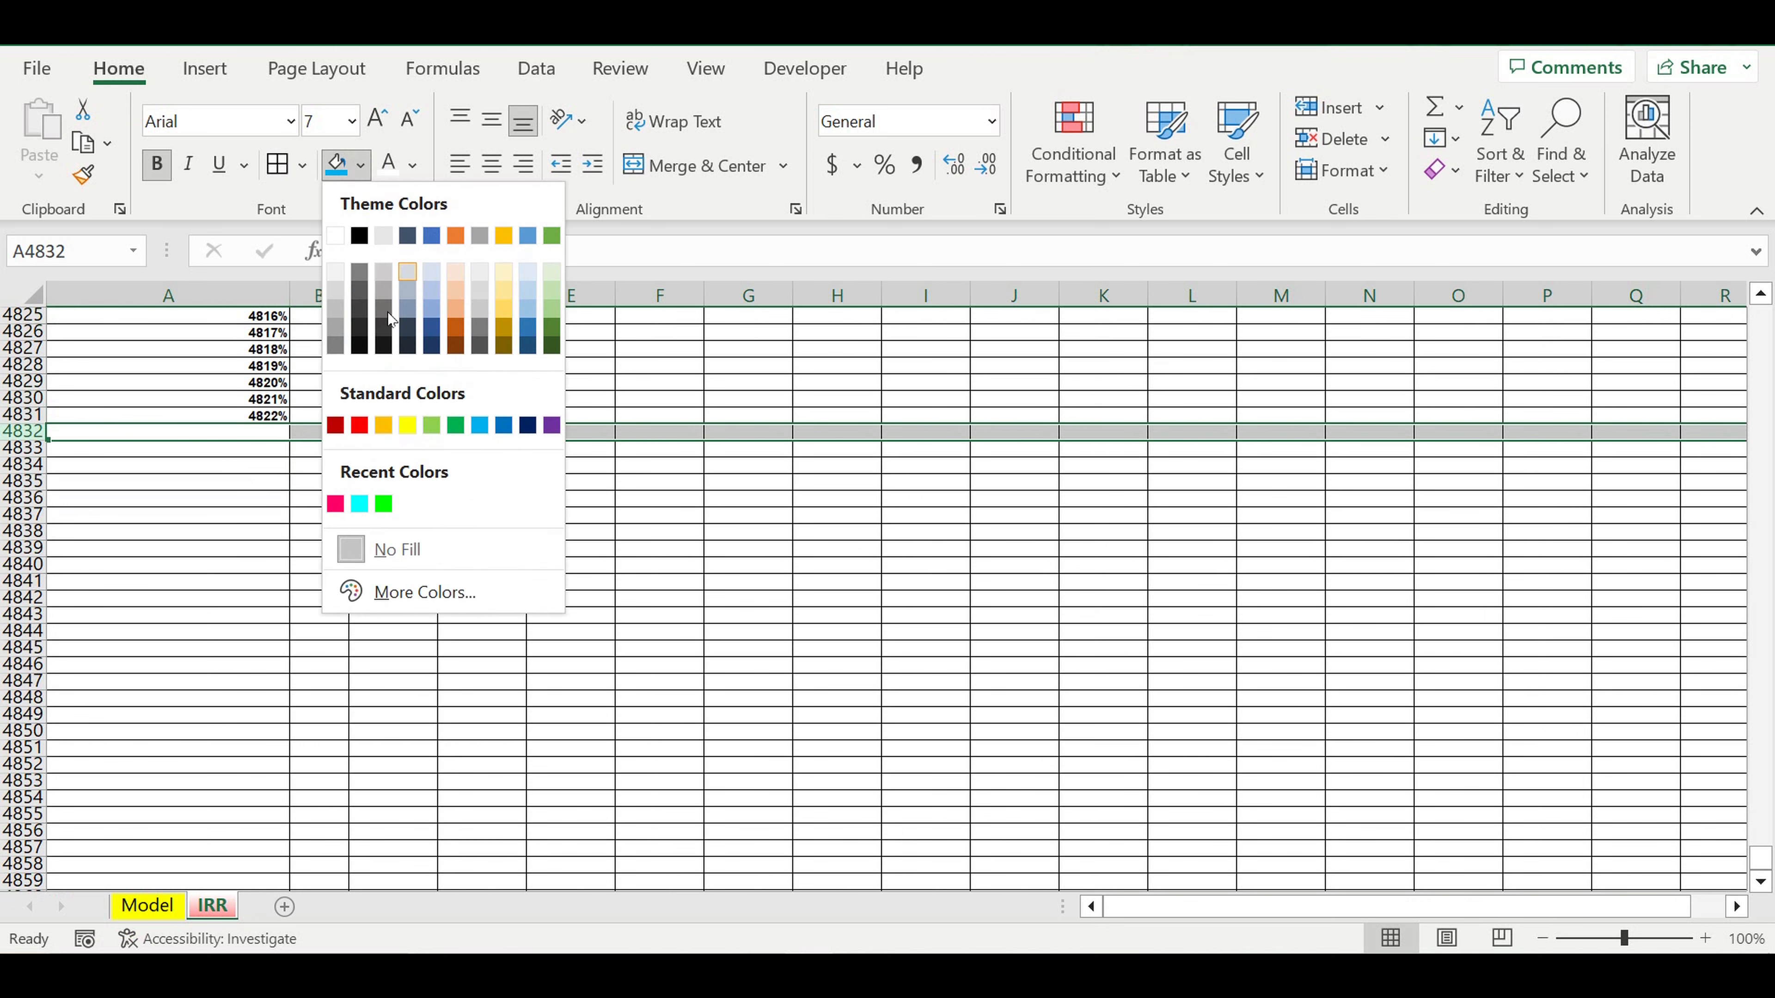
click(216, 518)
click(25, 448)
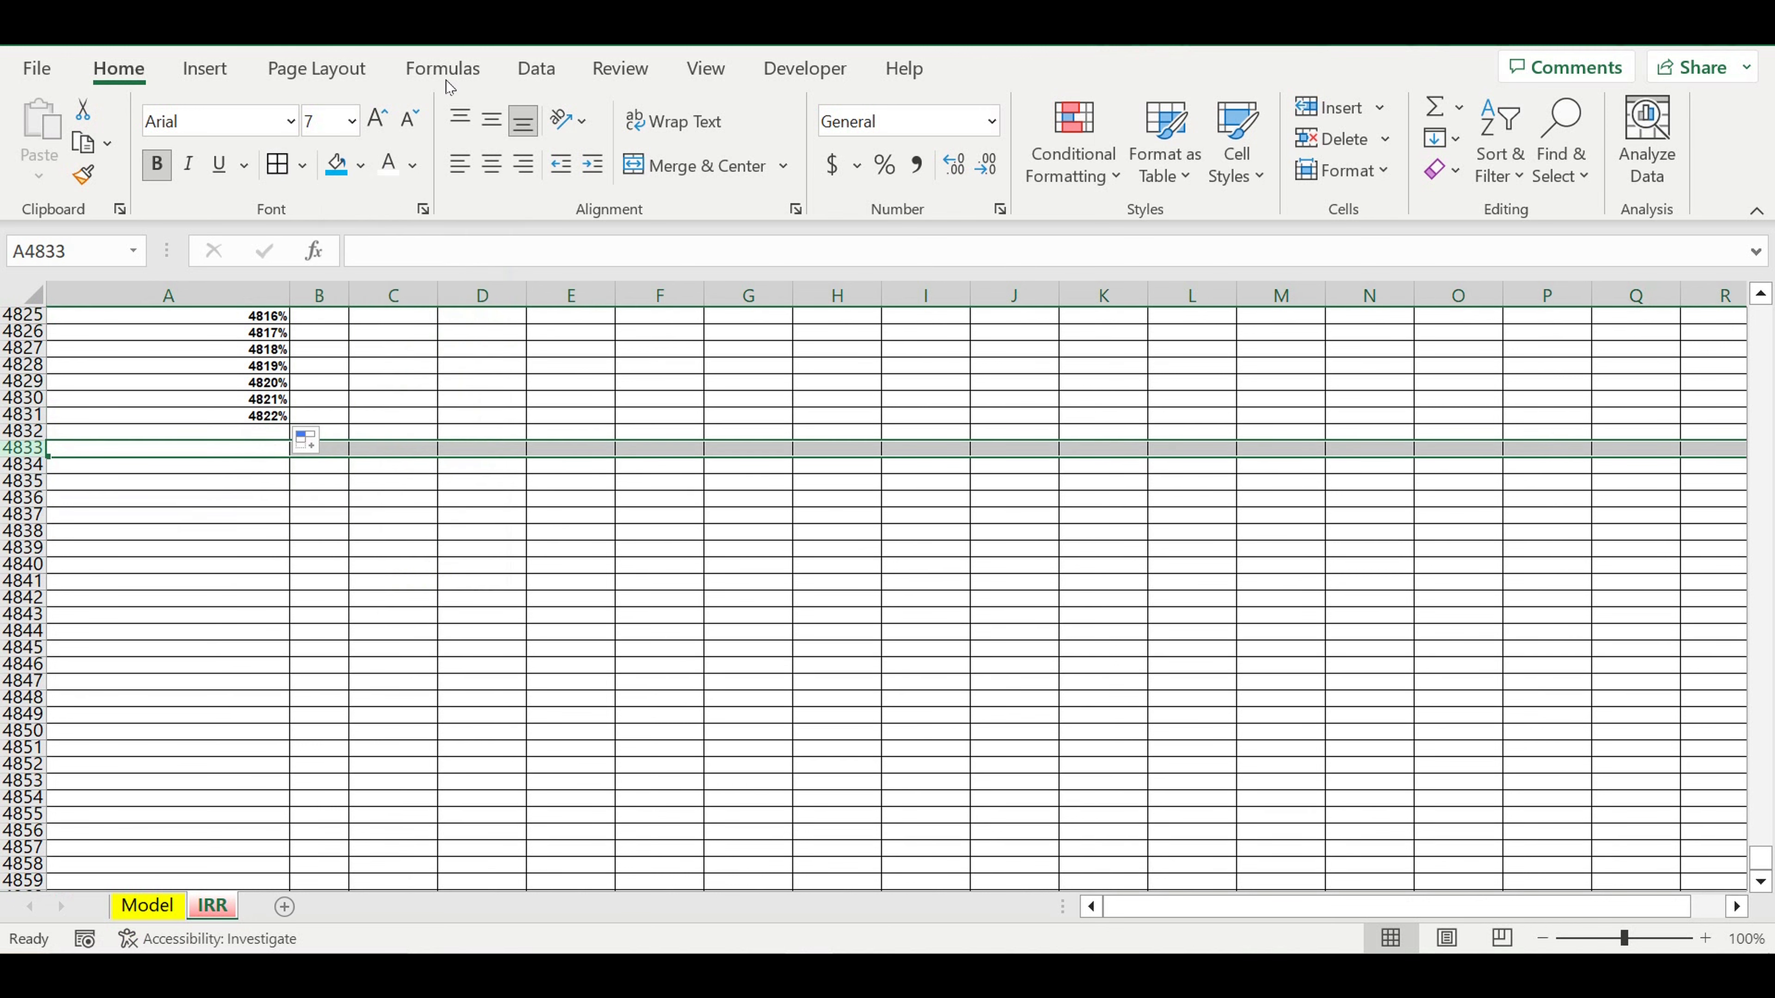
click(361, 165)
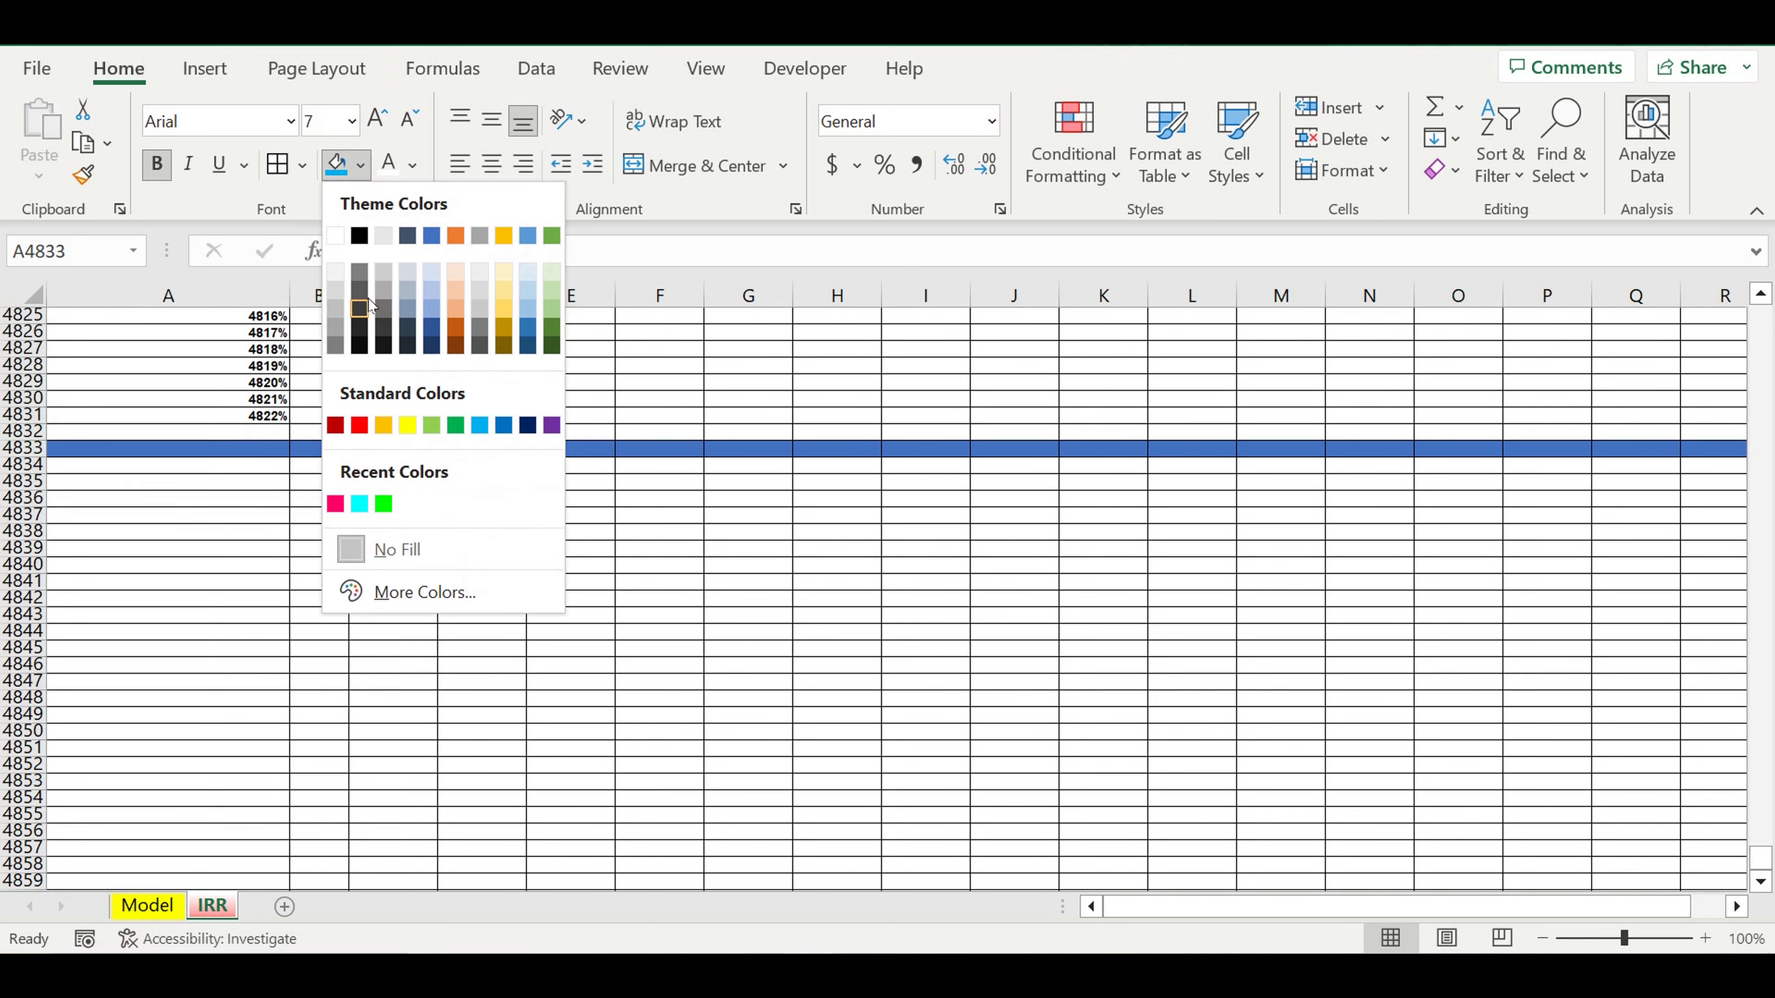
click(359, 308)
click(552, 567)
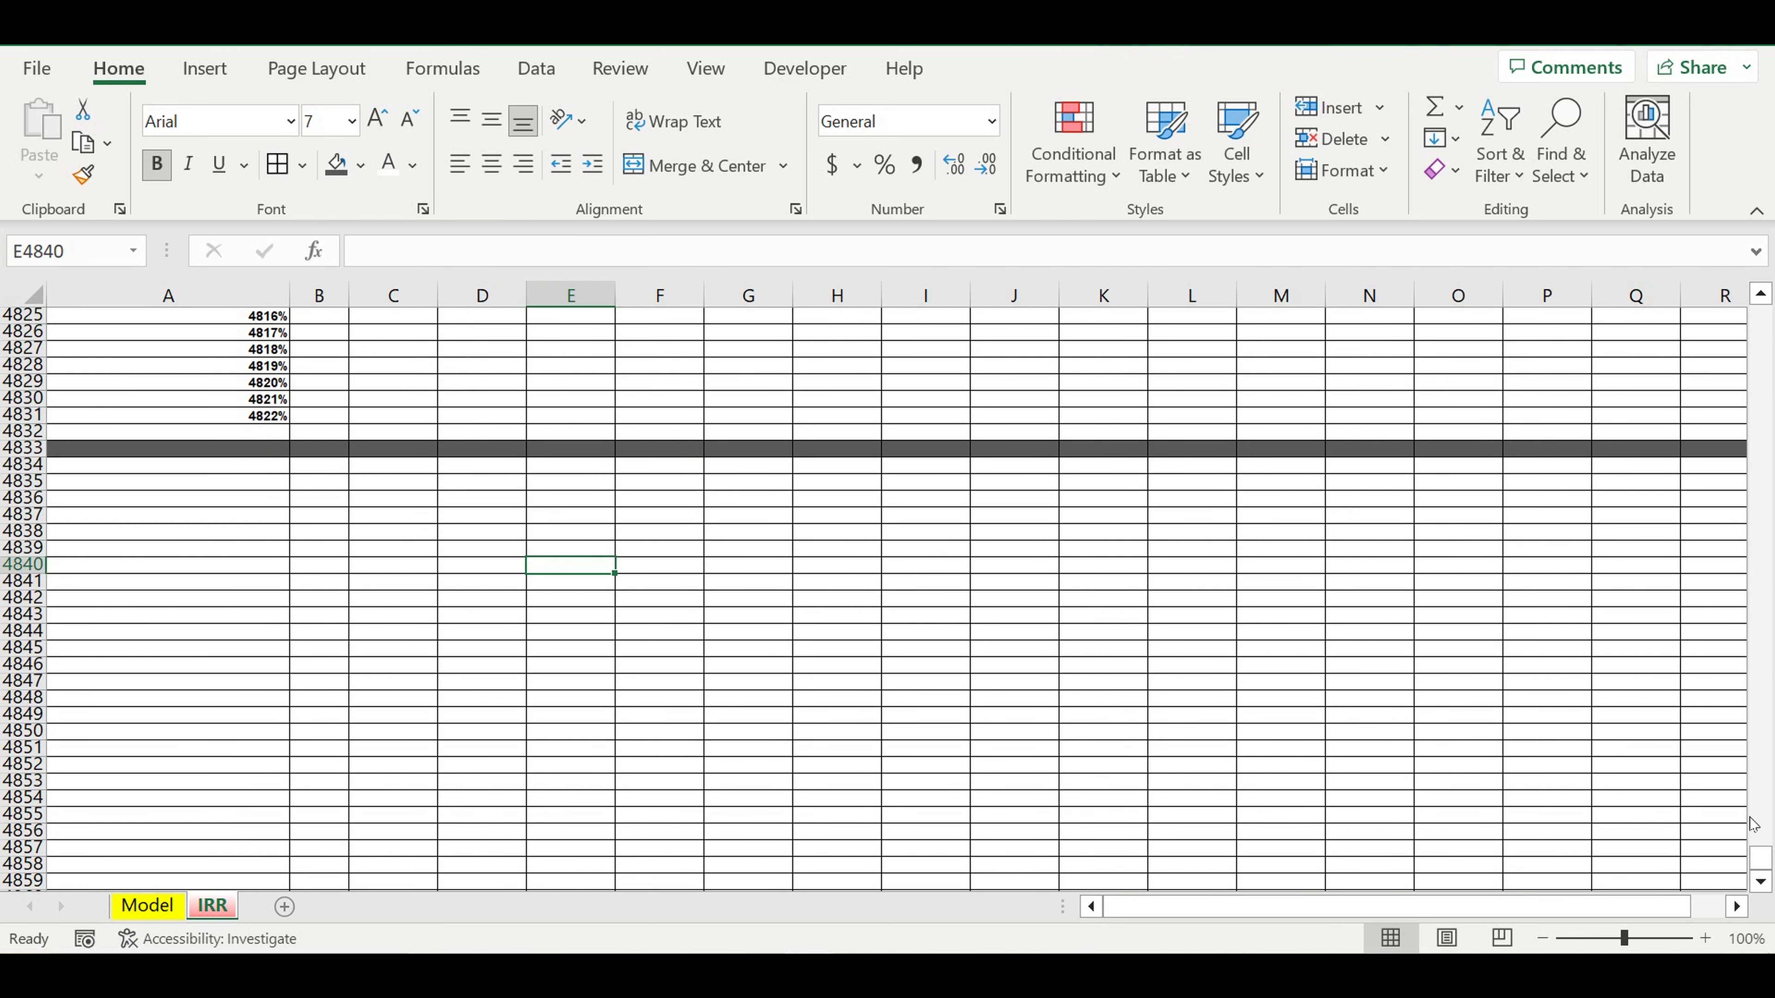
Link cell B8 to the net present value with the formula =B2.
drag(1759, 861, 1760, 318)
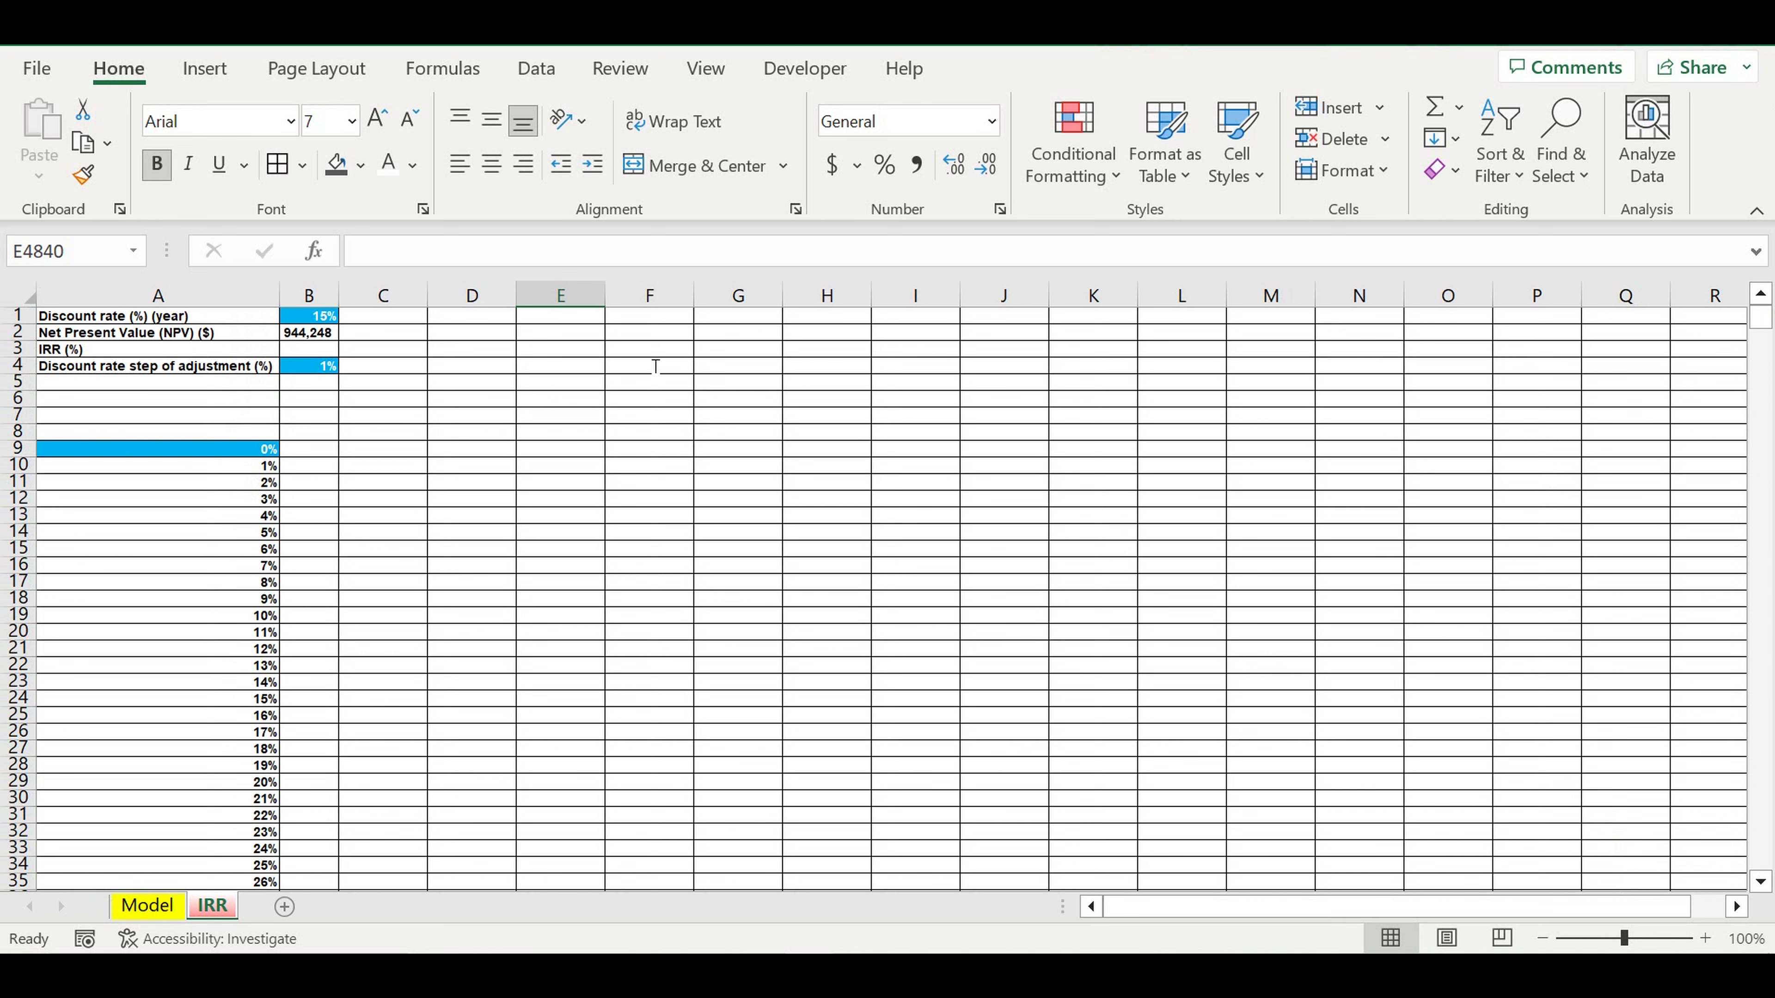
click(317, 438)
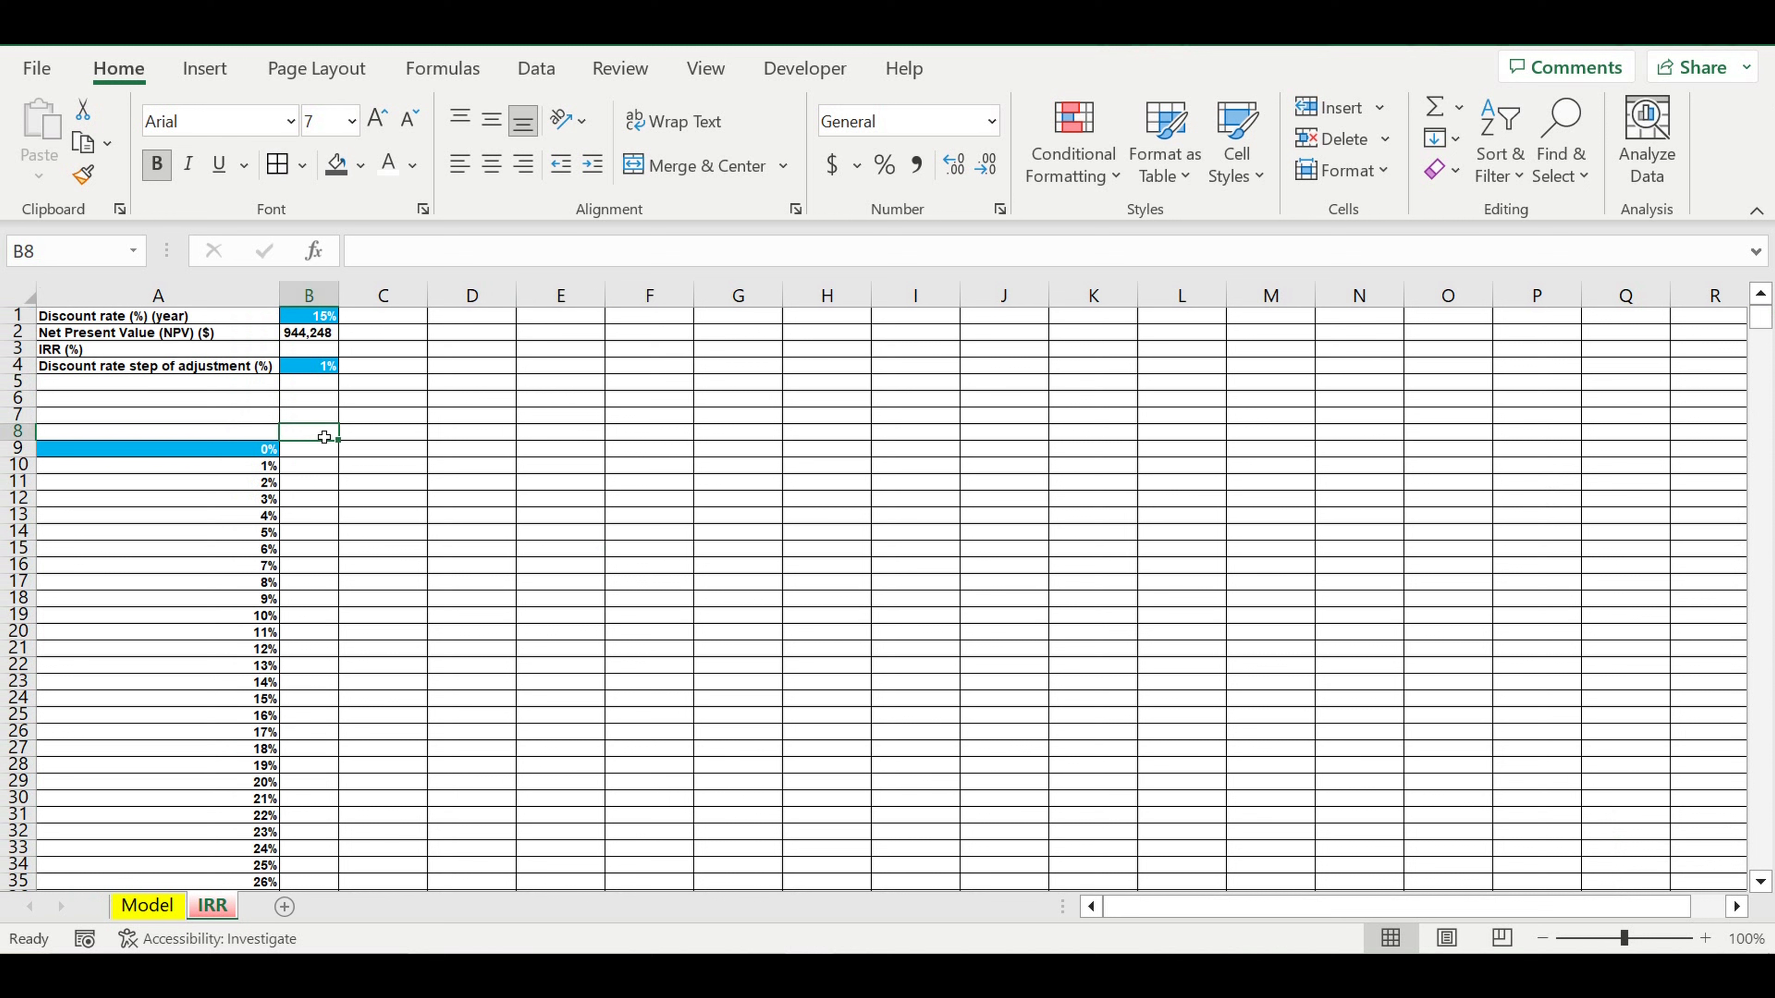
text(=)
click(315, 337)
key(Return)
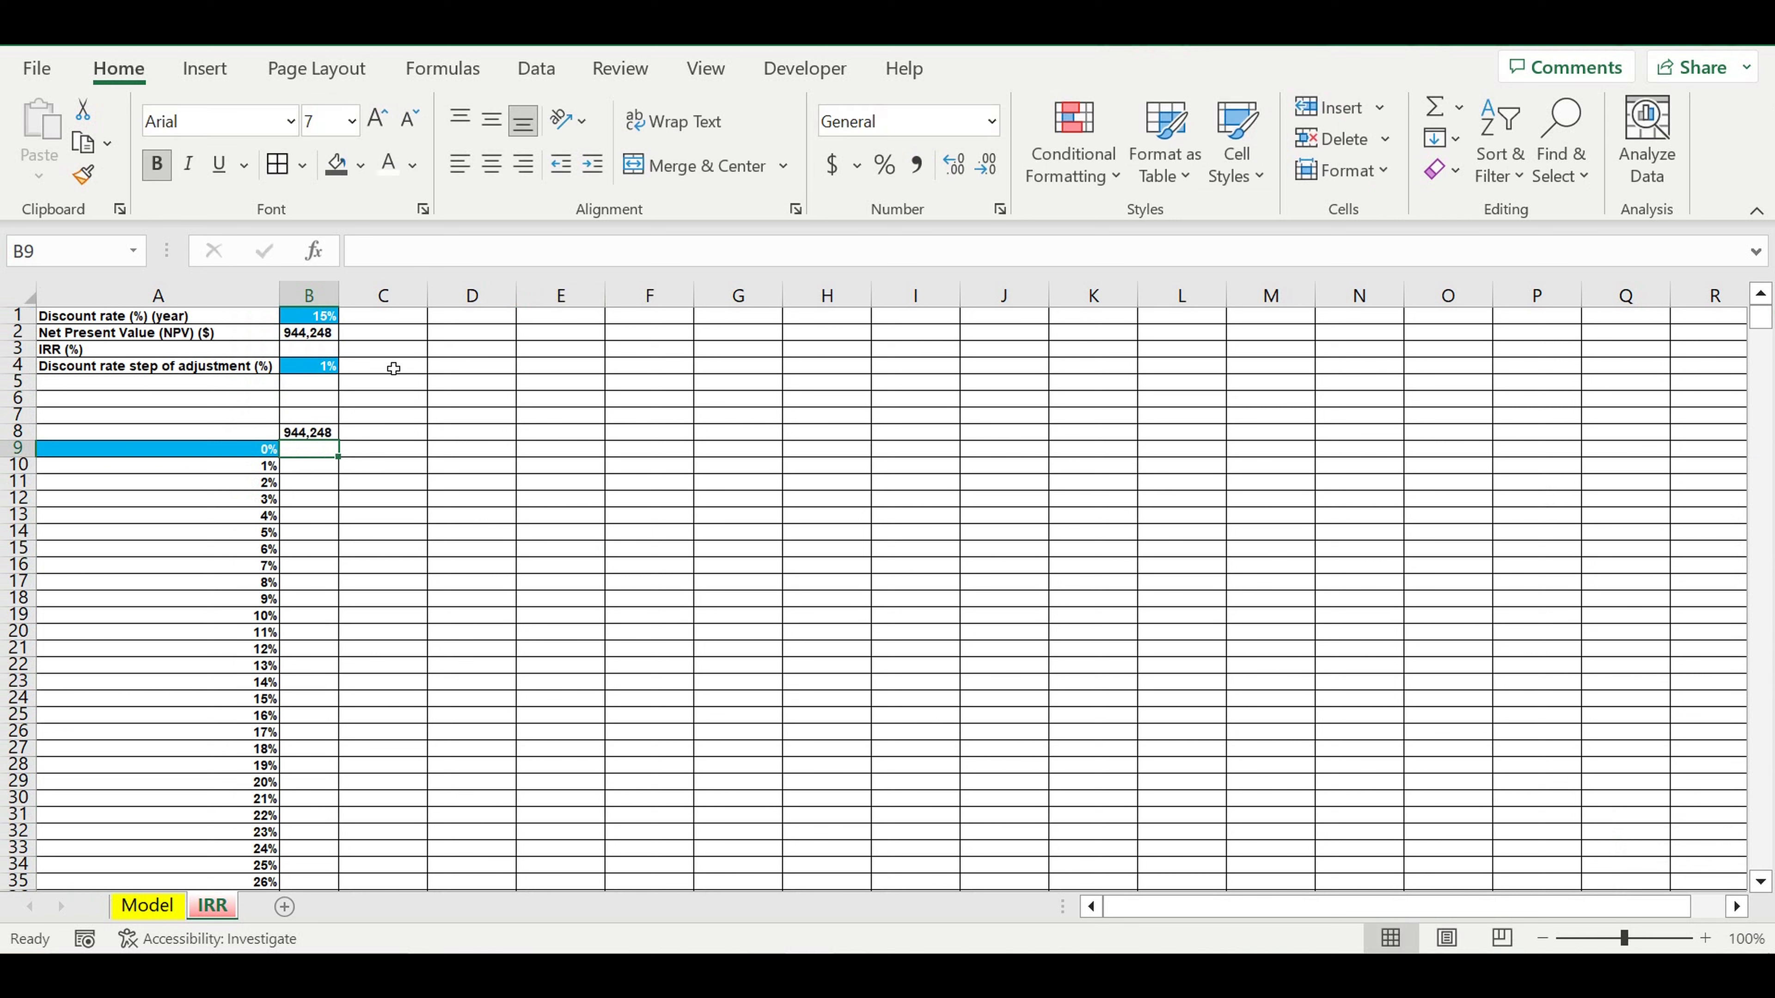
click(437, 464)
Create a what-if data table over A8:B4831 with B1 as the column input cell and no row input.
click(315, 432)
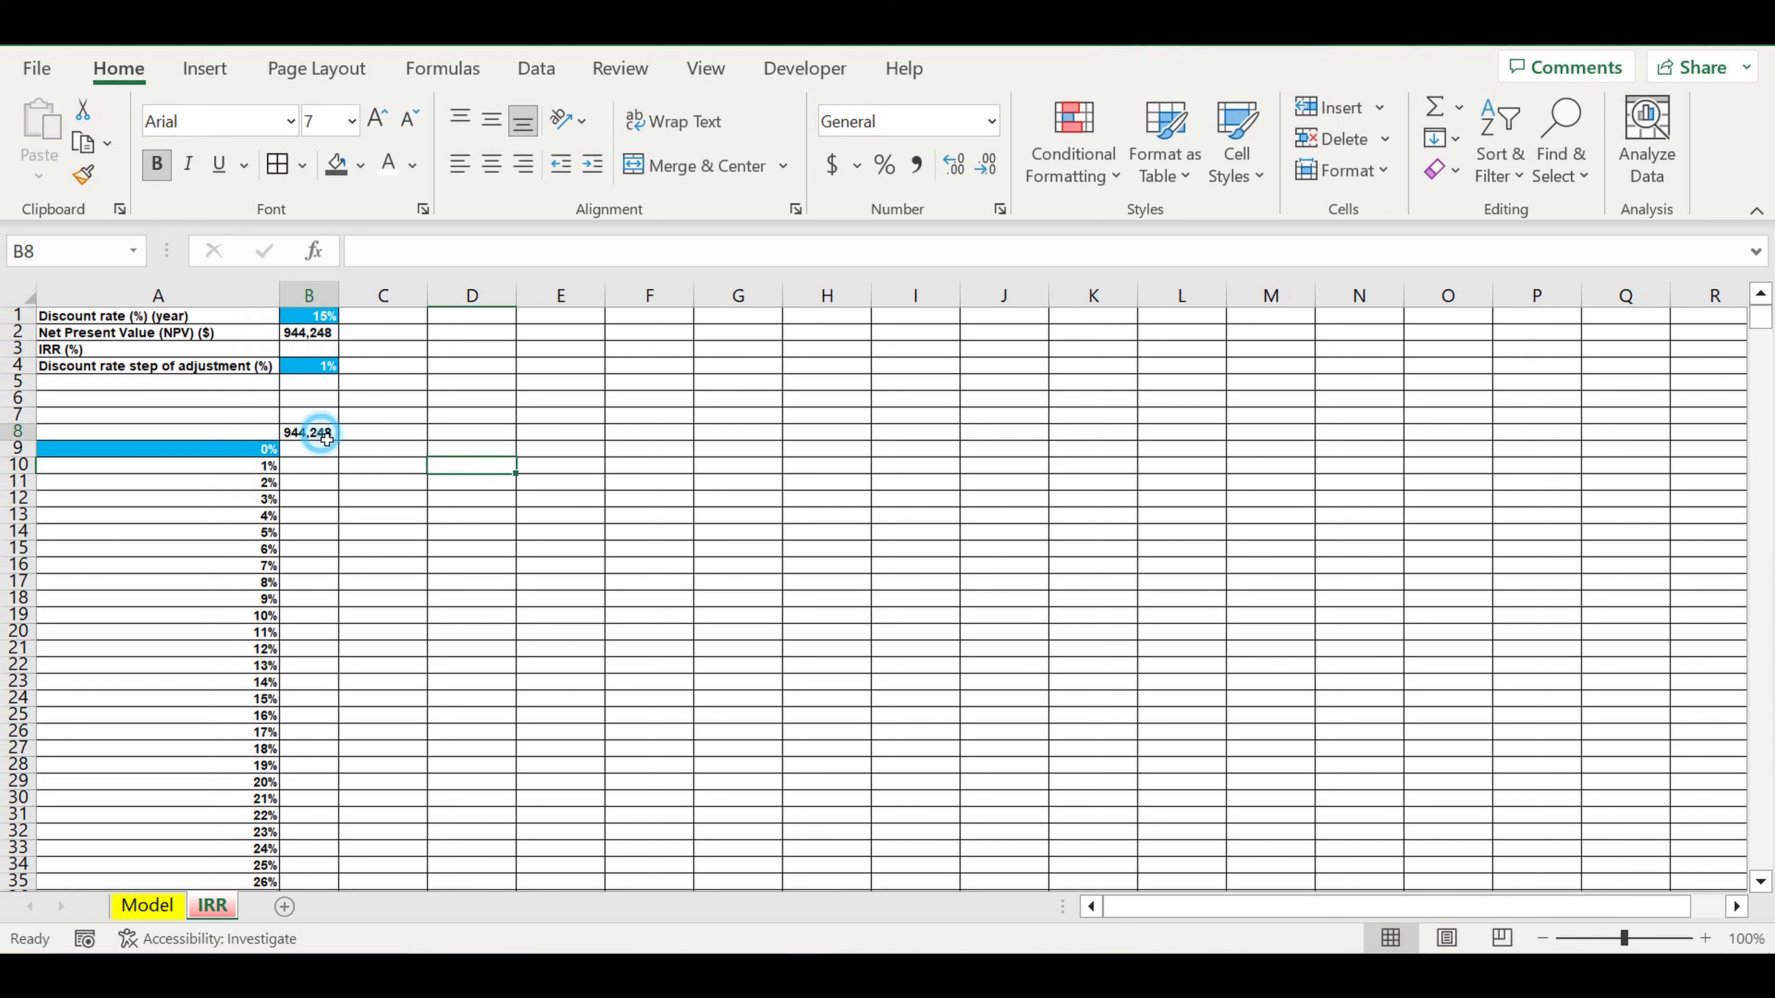
drag(260, 447, 348, 866)
drag(346, 867, 301, 836)
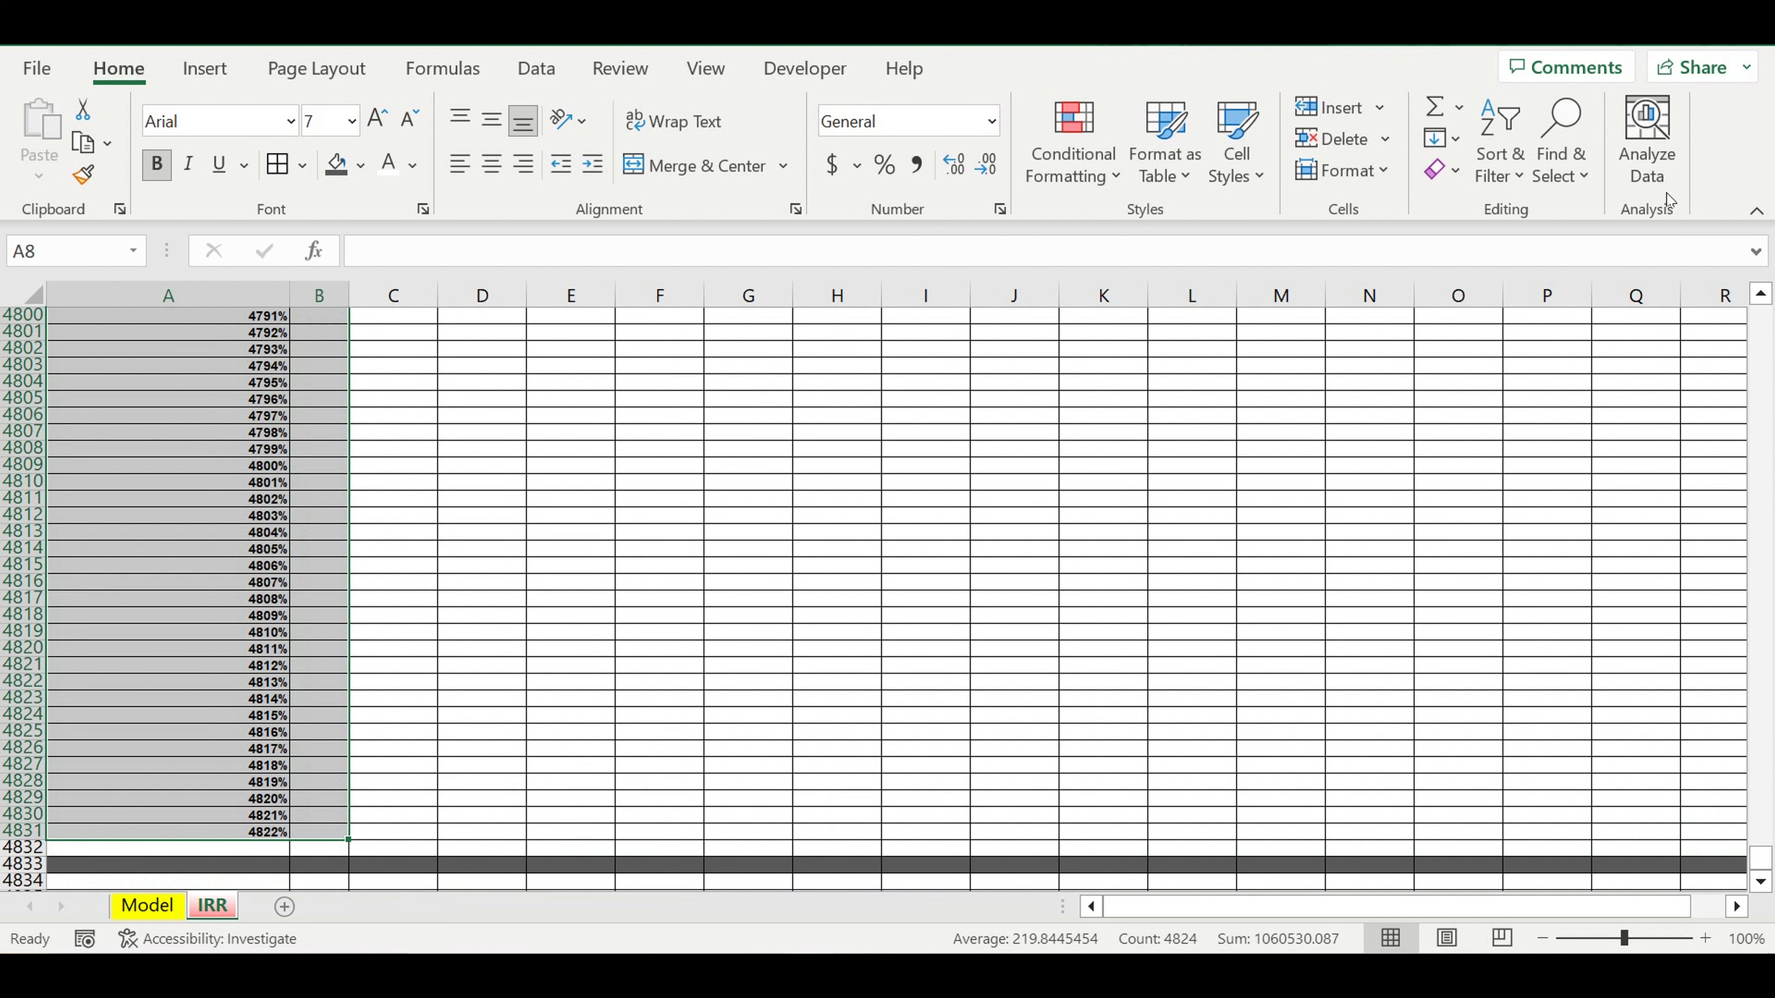
click(535, 72)
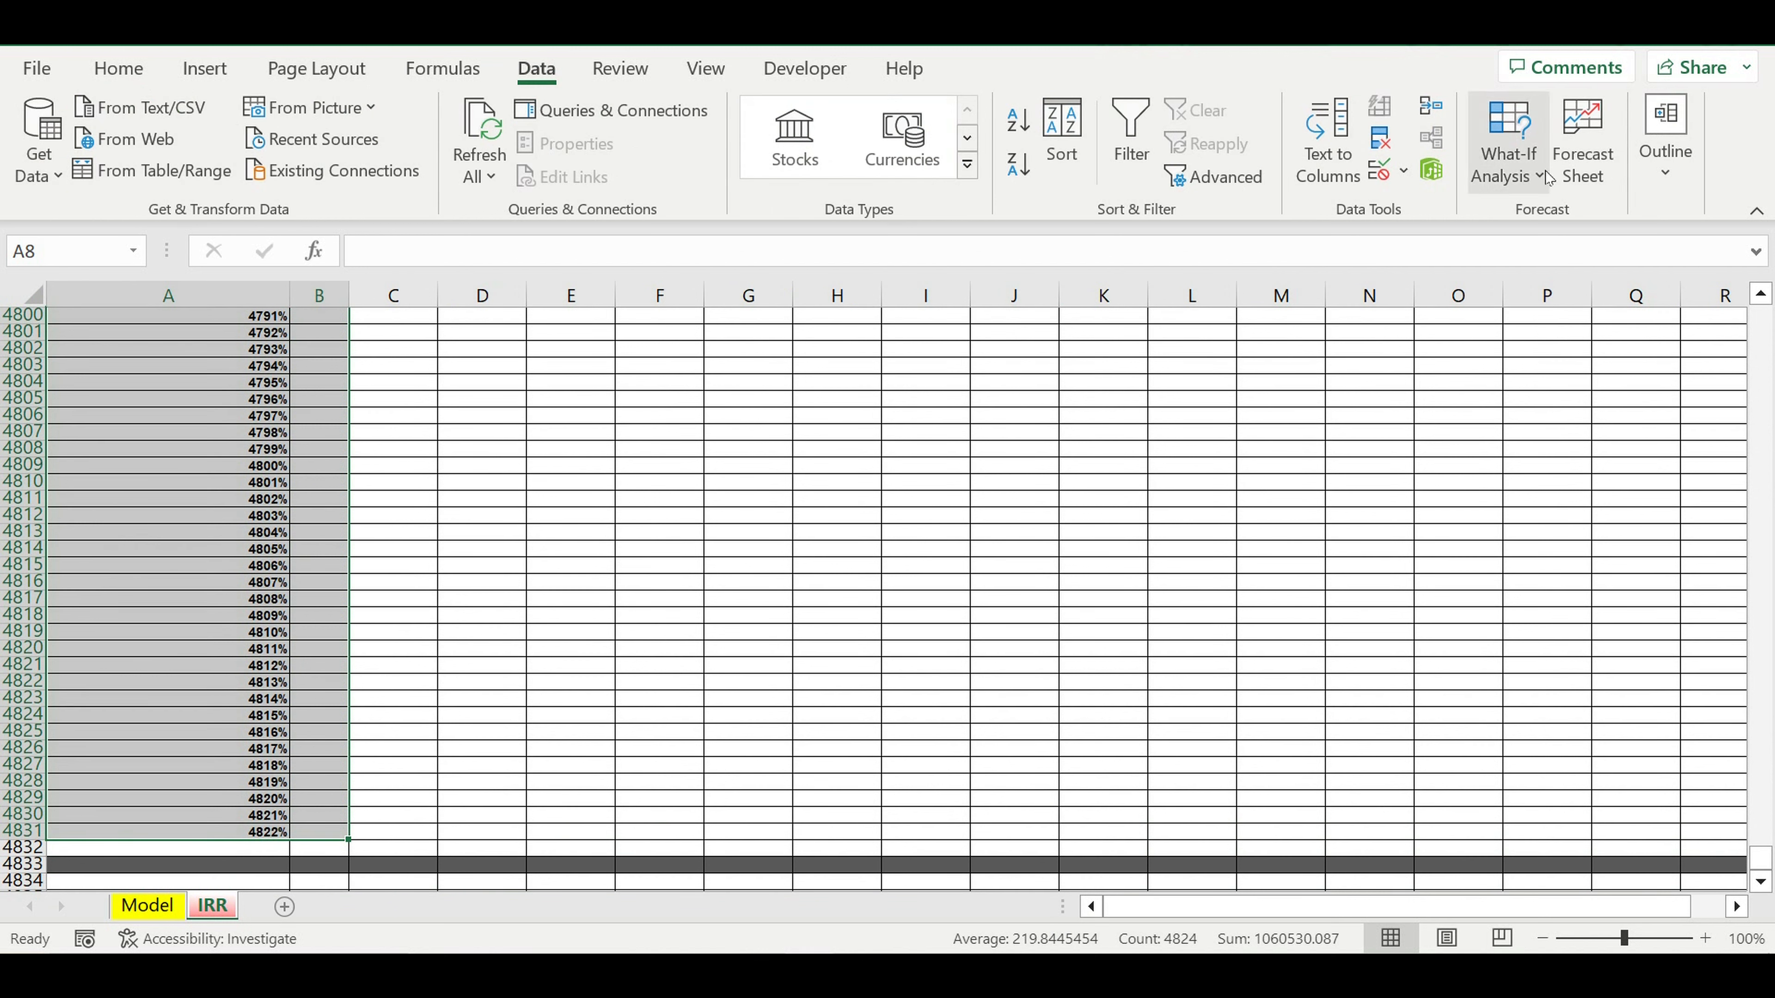
click(1541, 177)
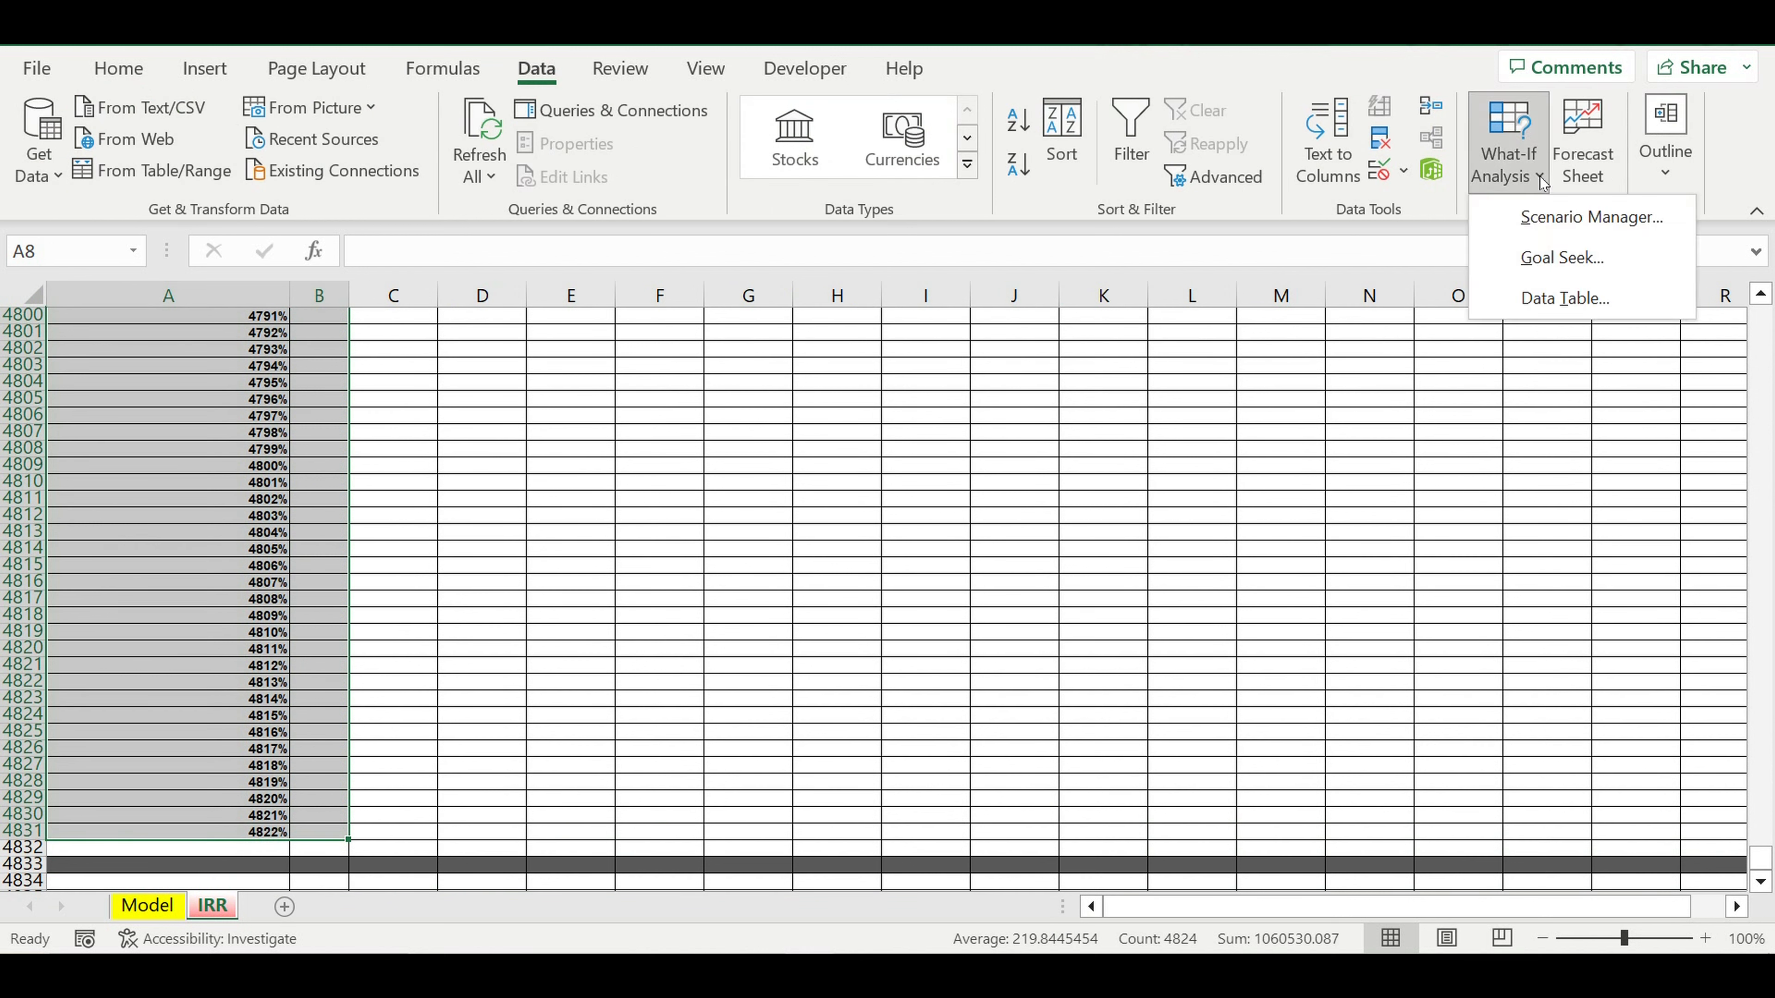
click(1533, 300)
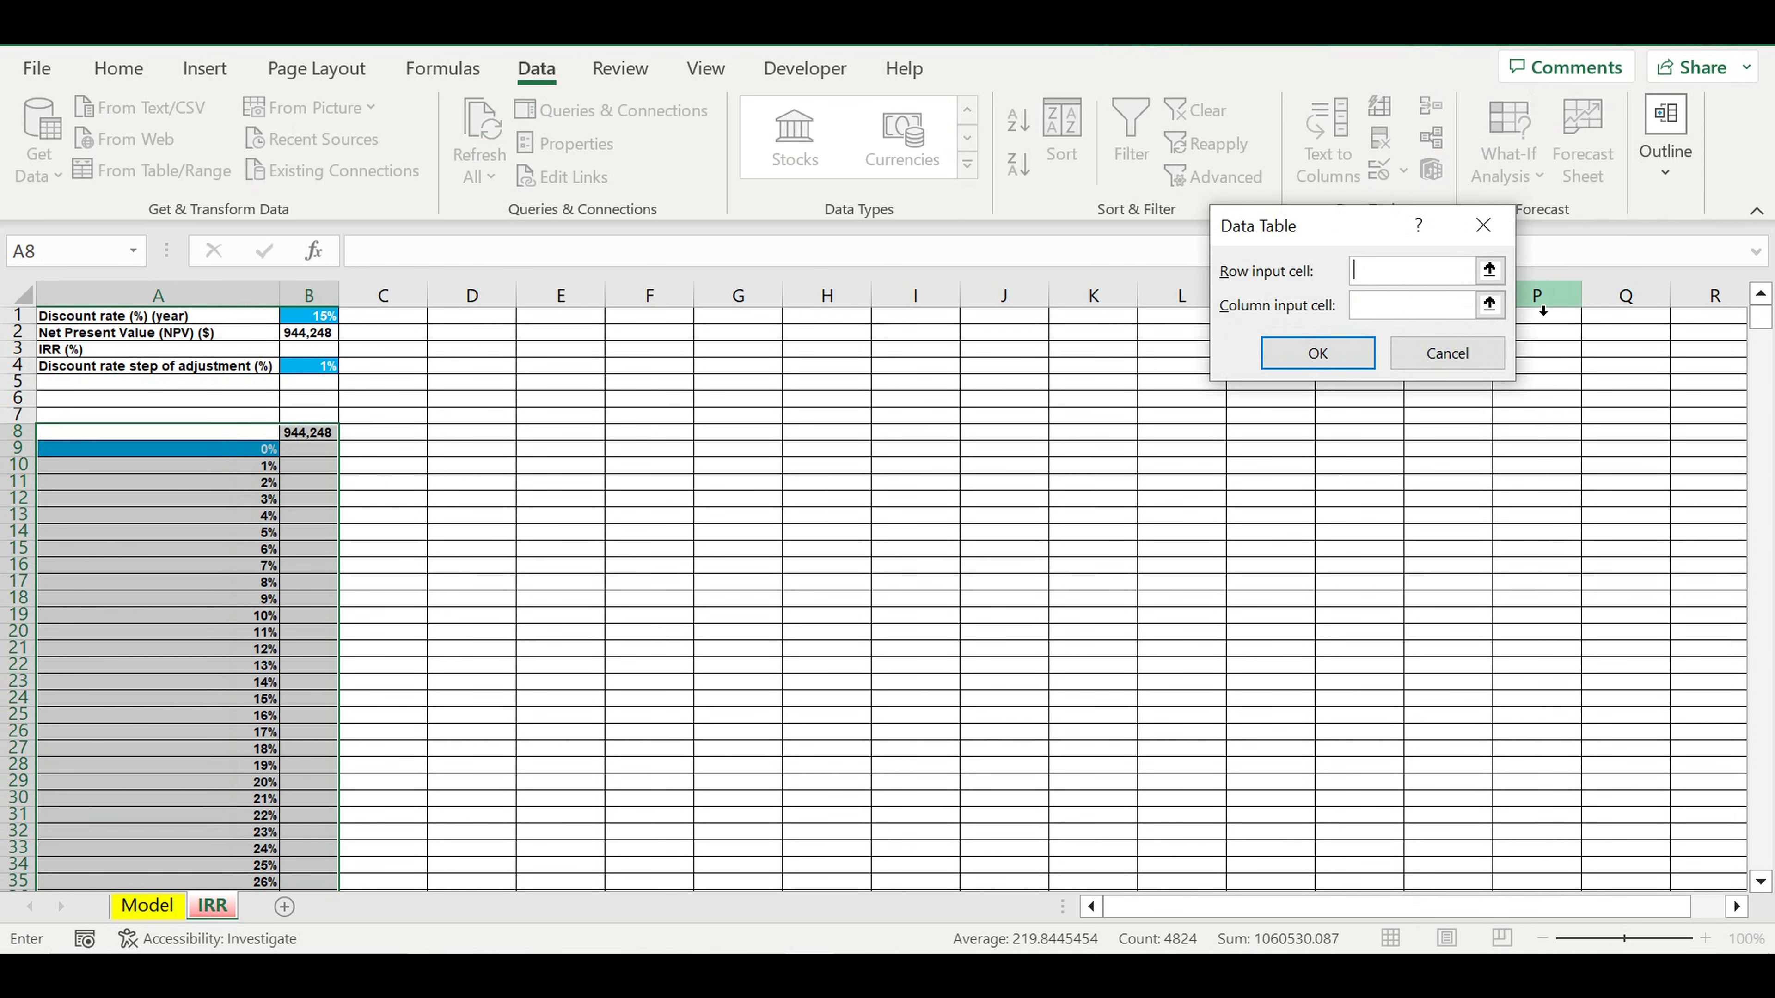
click(1400, 314)
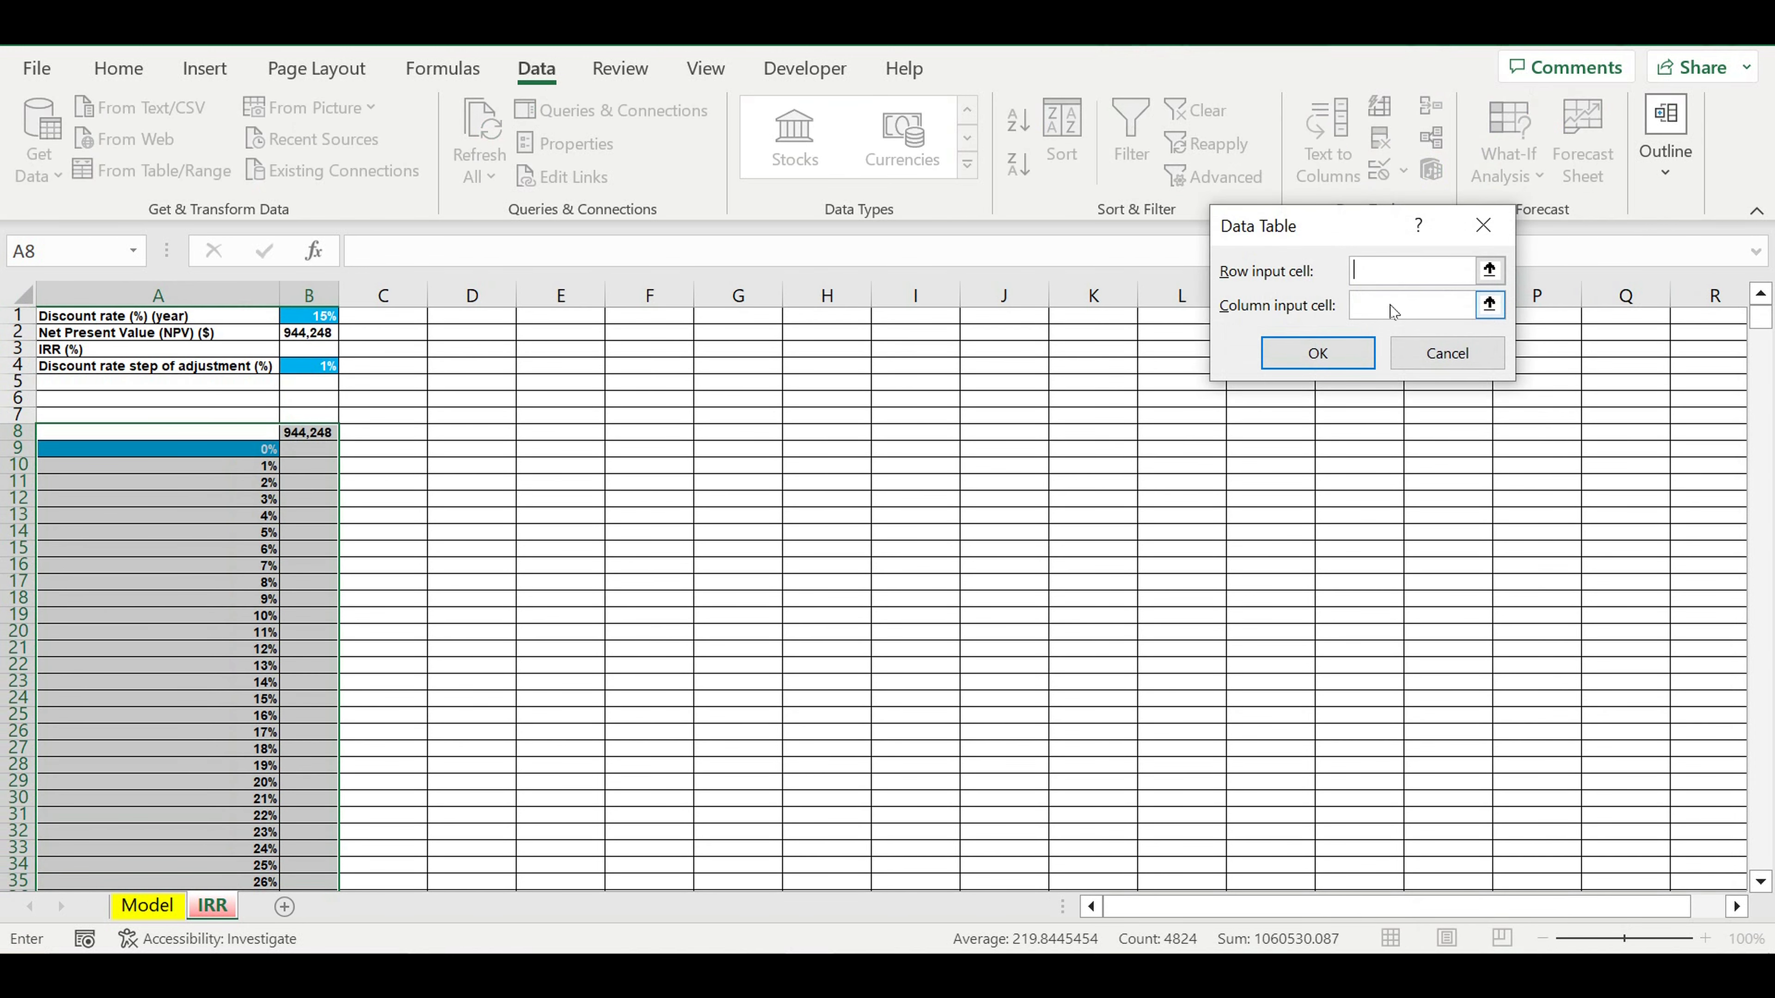
click(1388, 306)
click(326, 320)
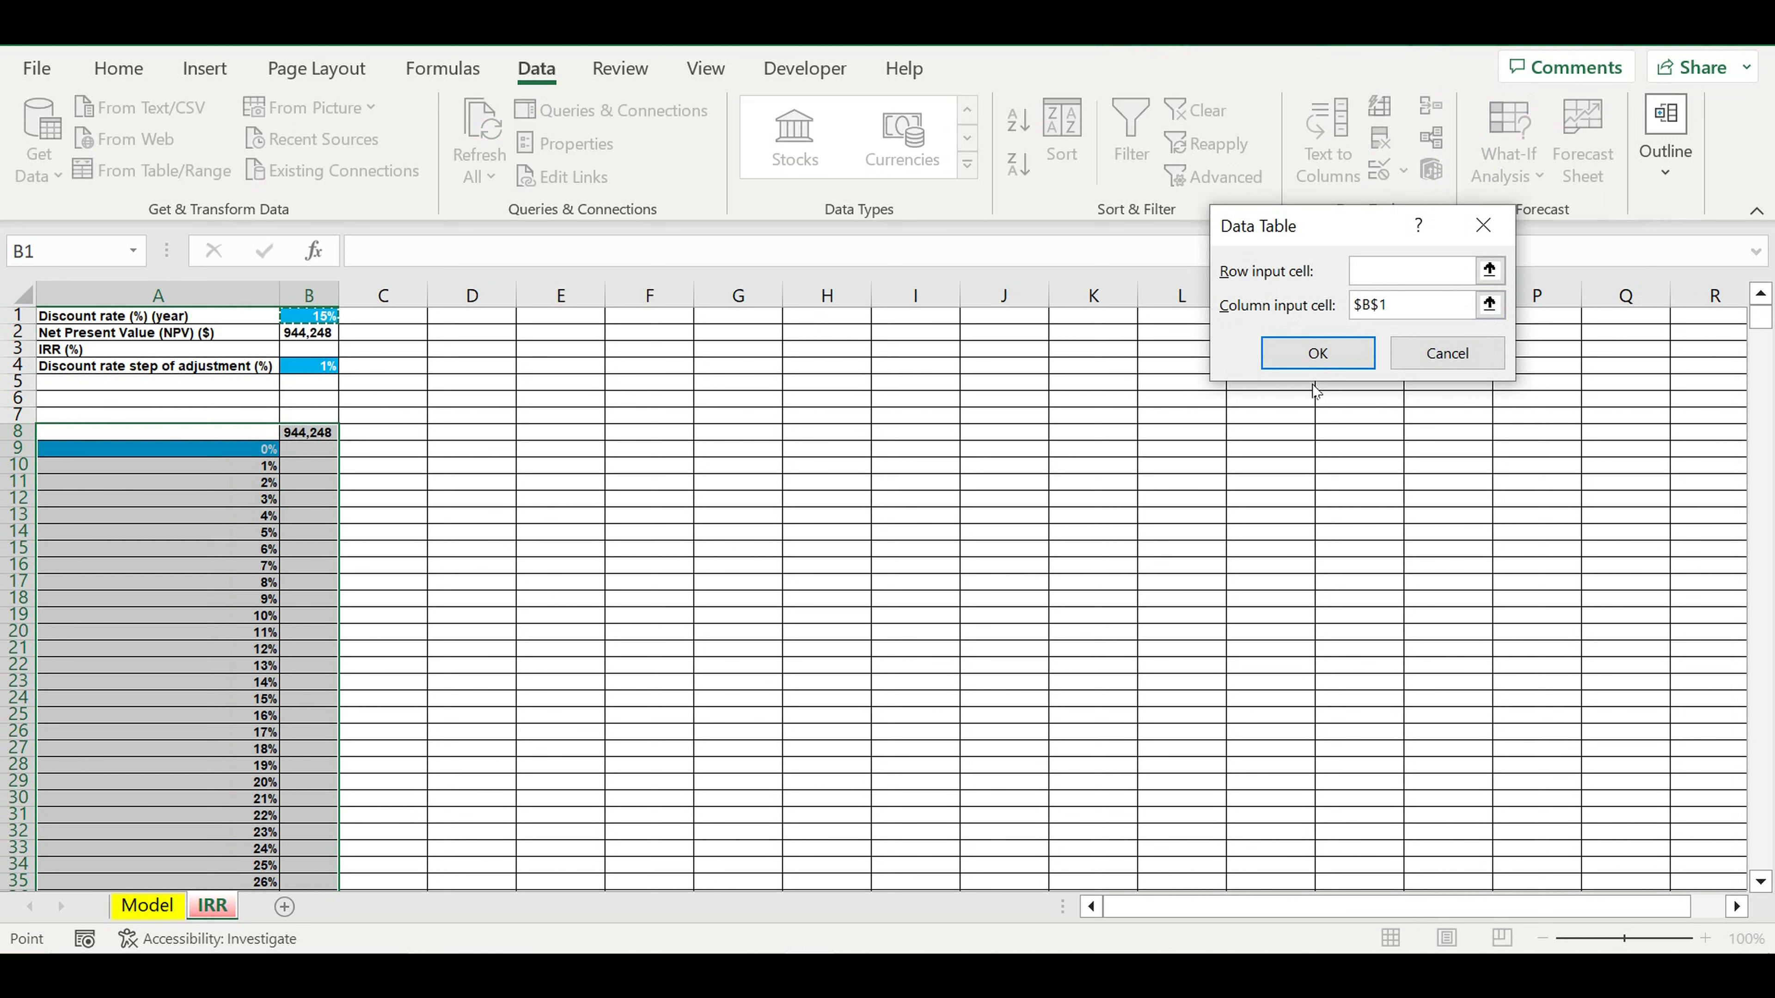
click(1325, 358)
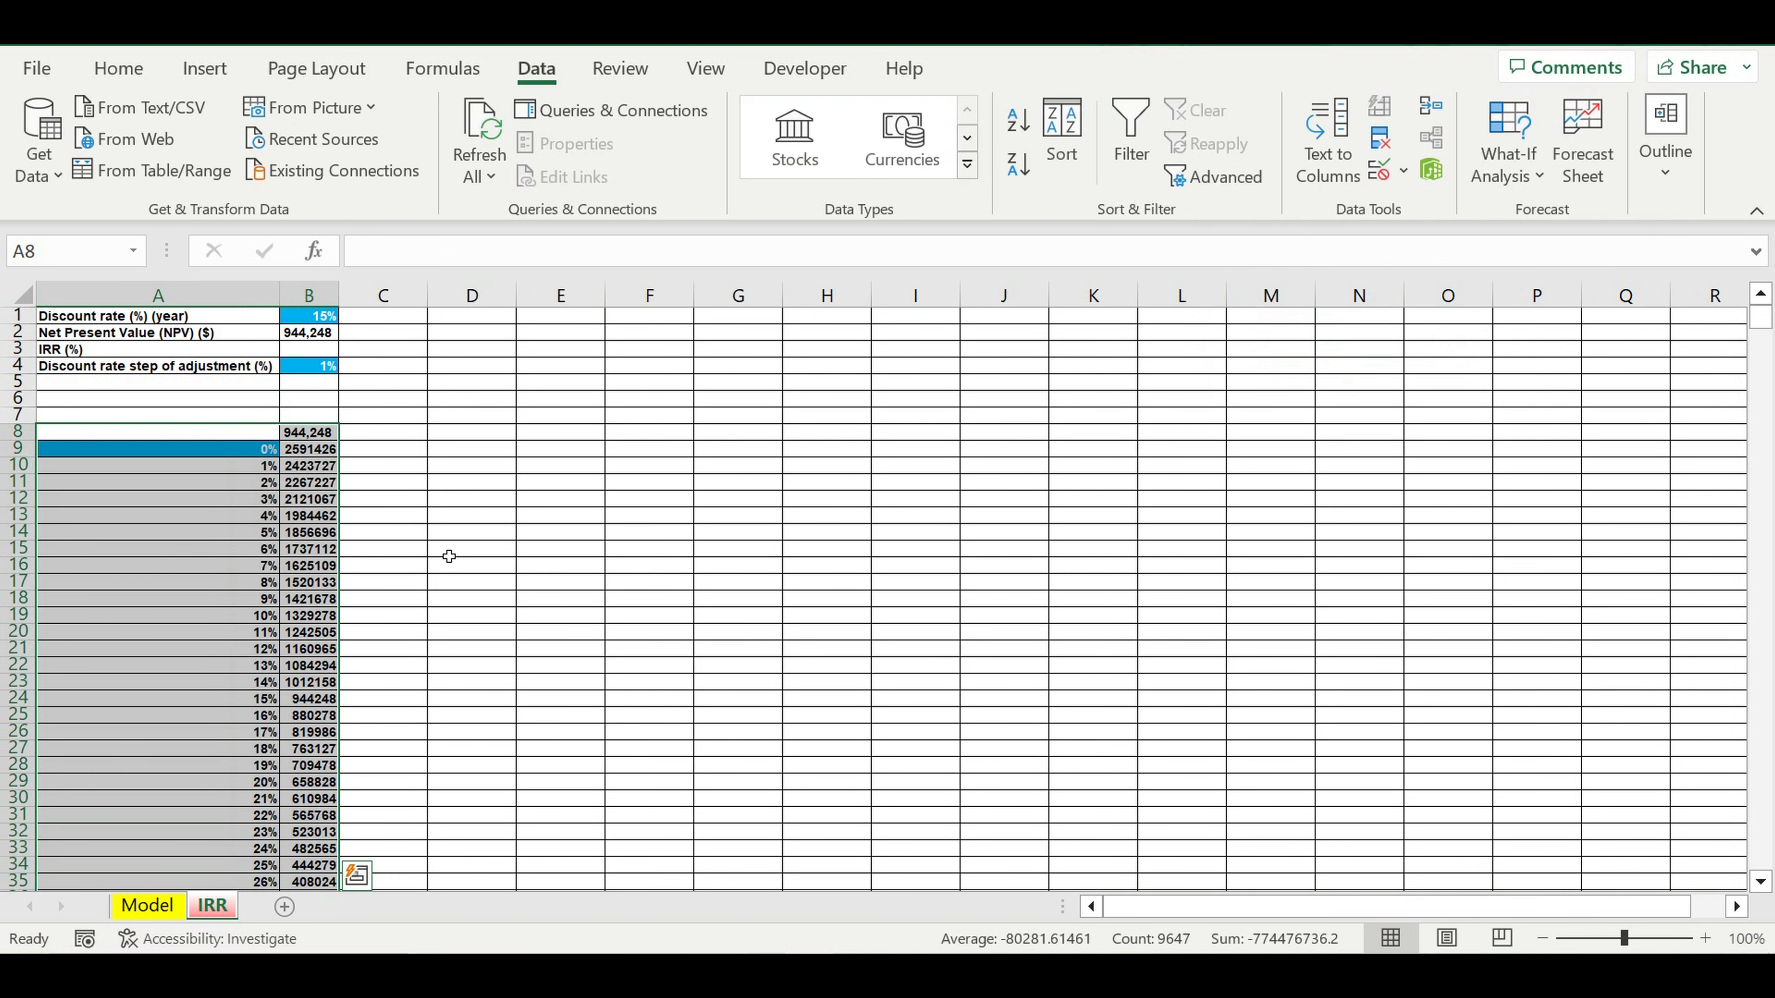
click(416, 483)
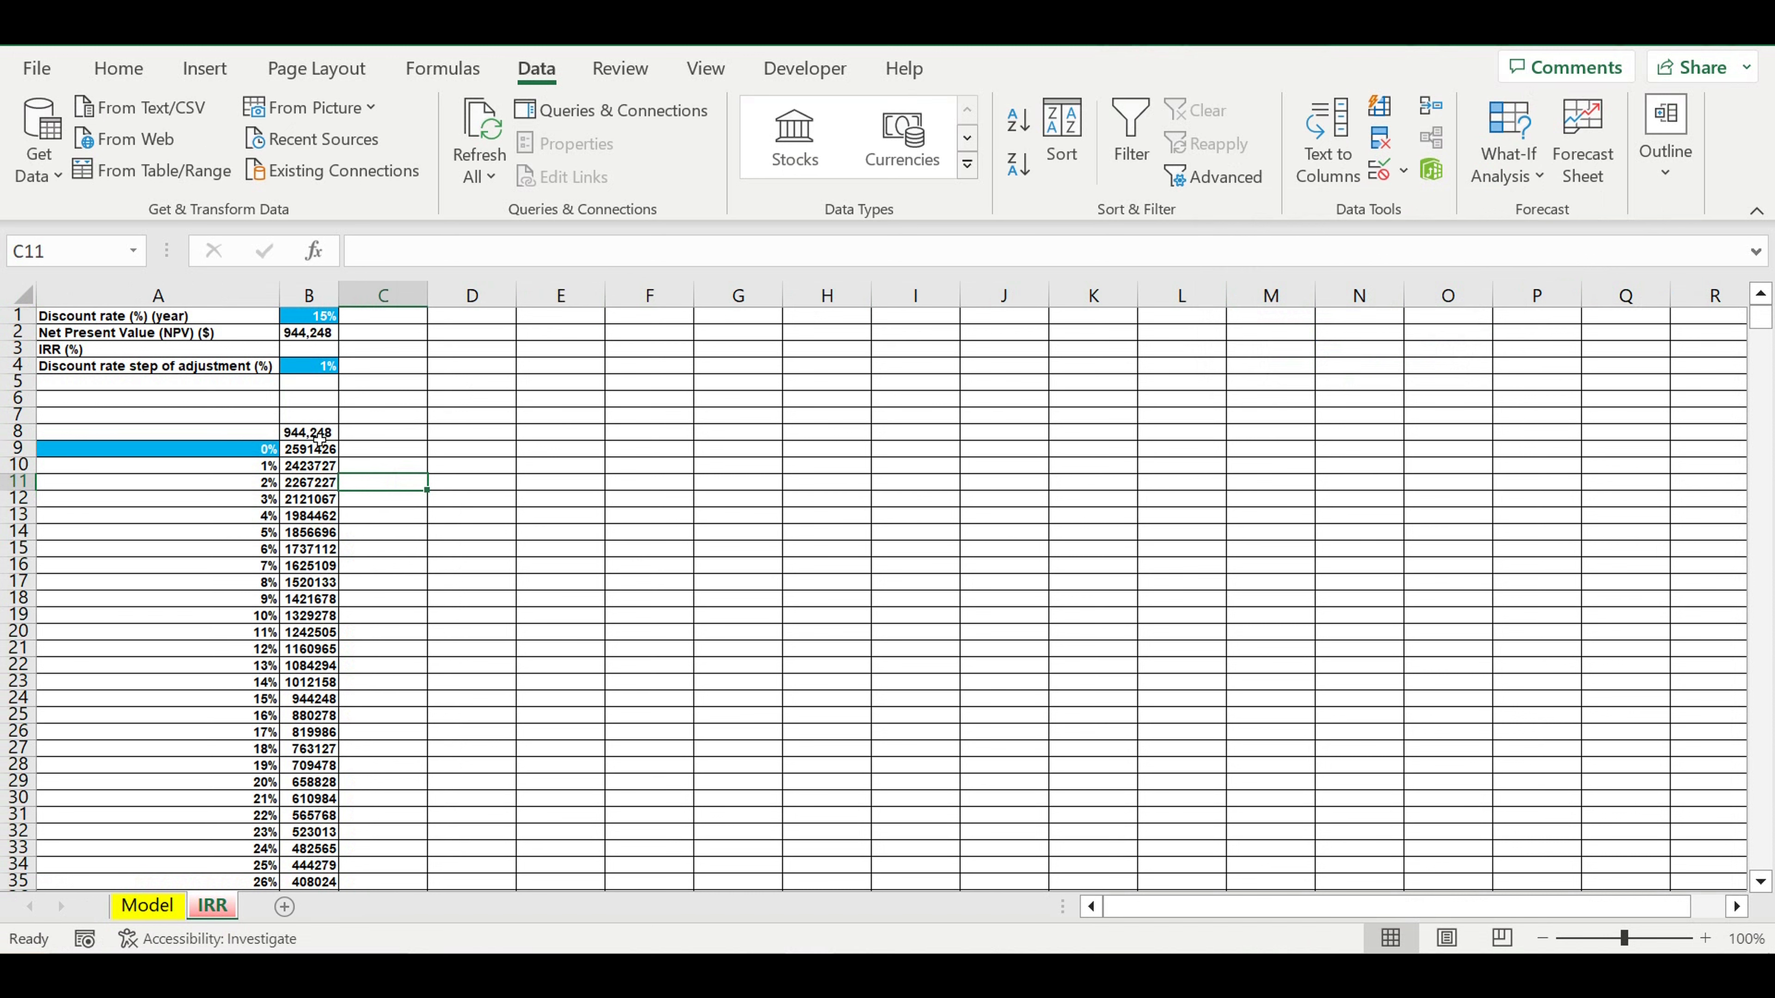
Apply the dollar accounting format to the whole of column B and reduce it to zero decimal places.
drag(320, 432, 314, 882)
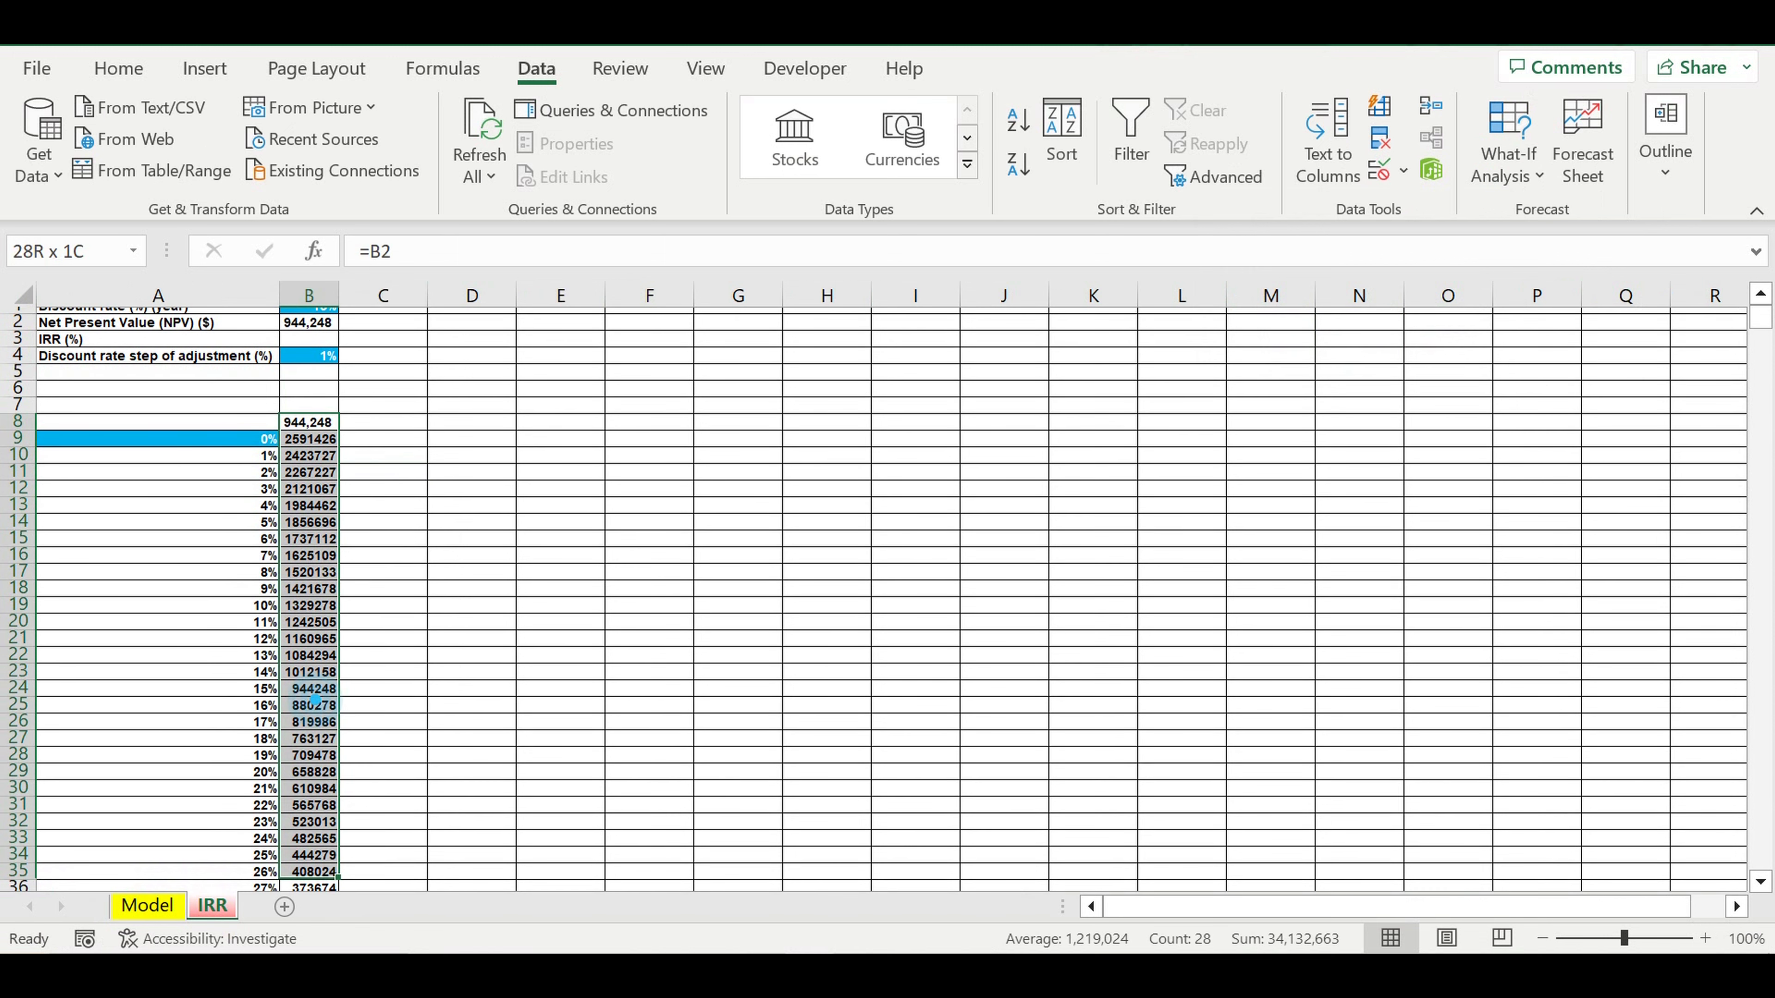
drag(315, 699, 314, 874)
scroll(501, 448, up, 20)
scroll(350, 303, up, 3)
click(325, 300)
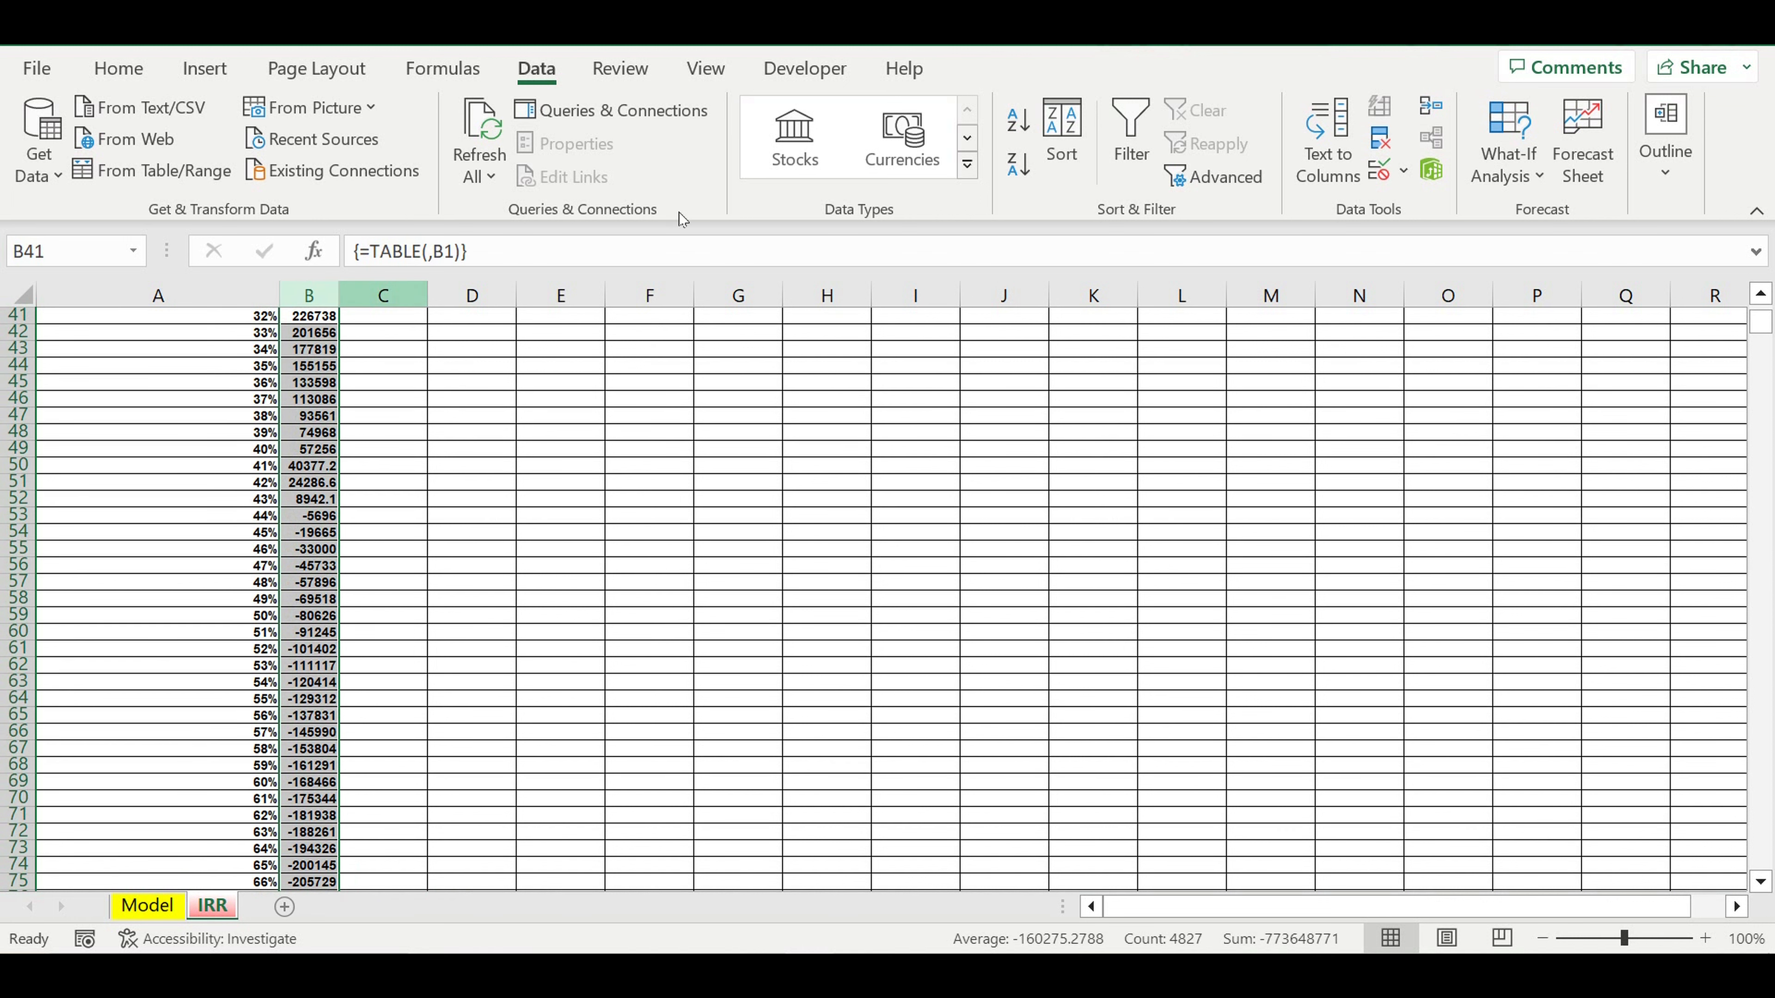
scroll(682, 219, up, 4)
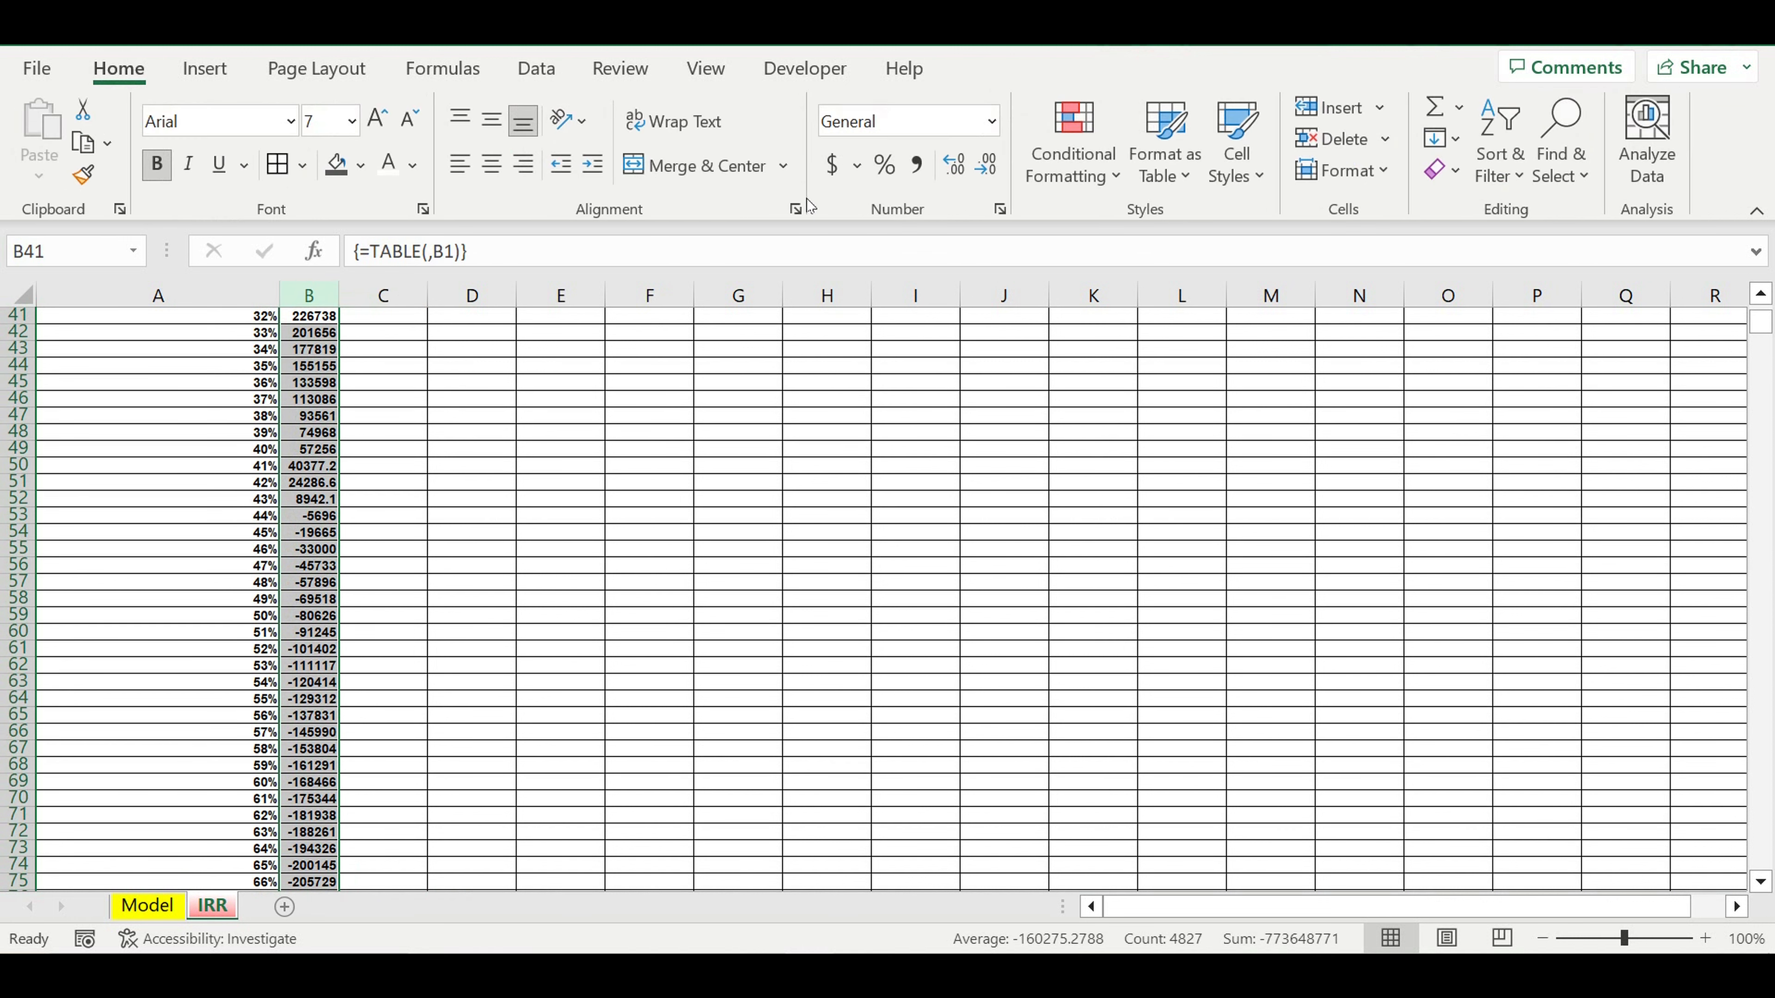
click(831, 165)
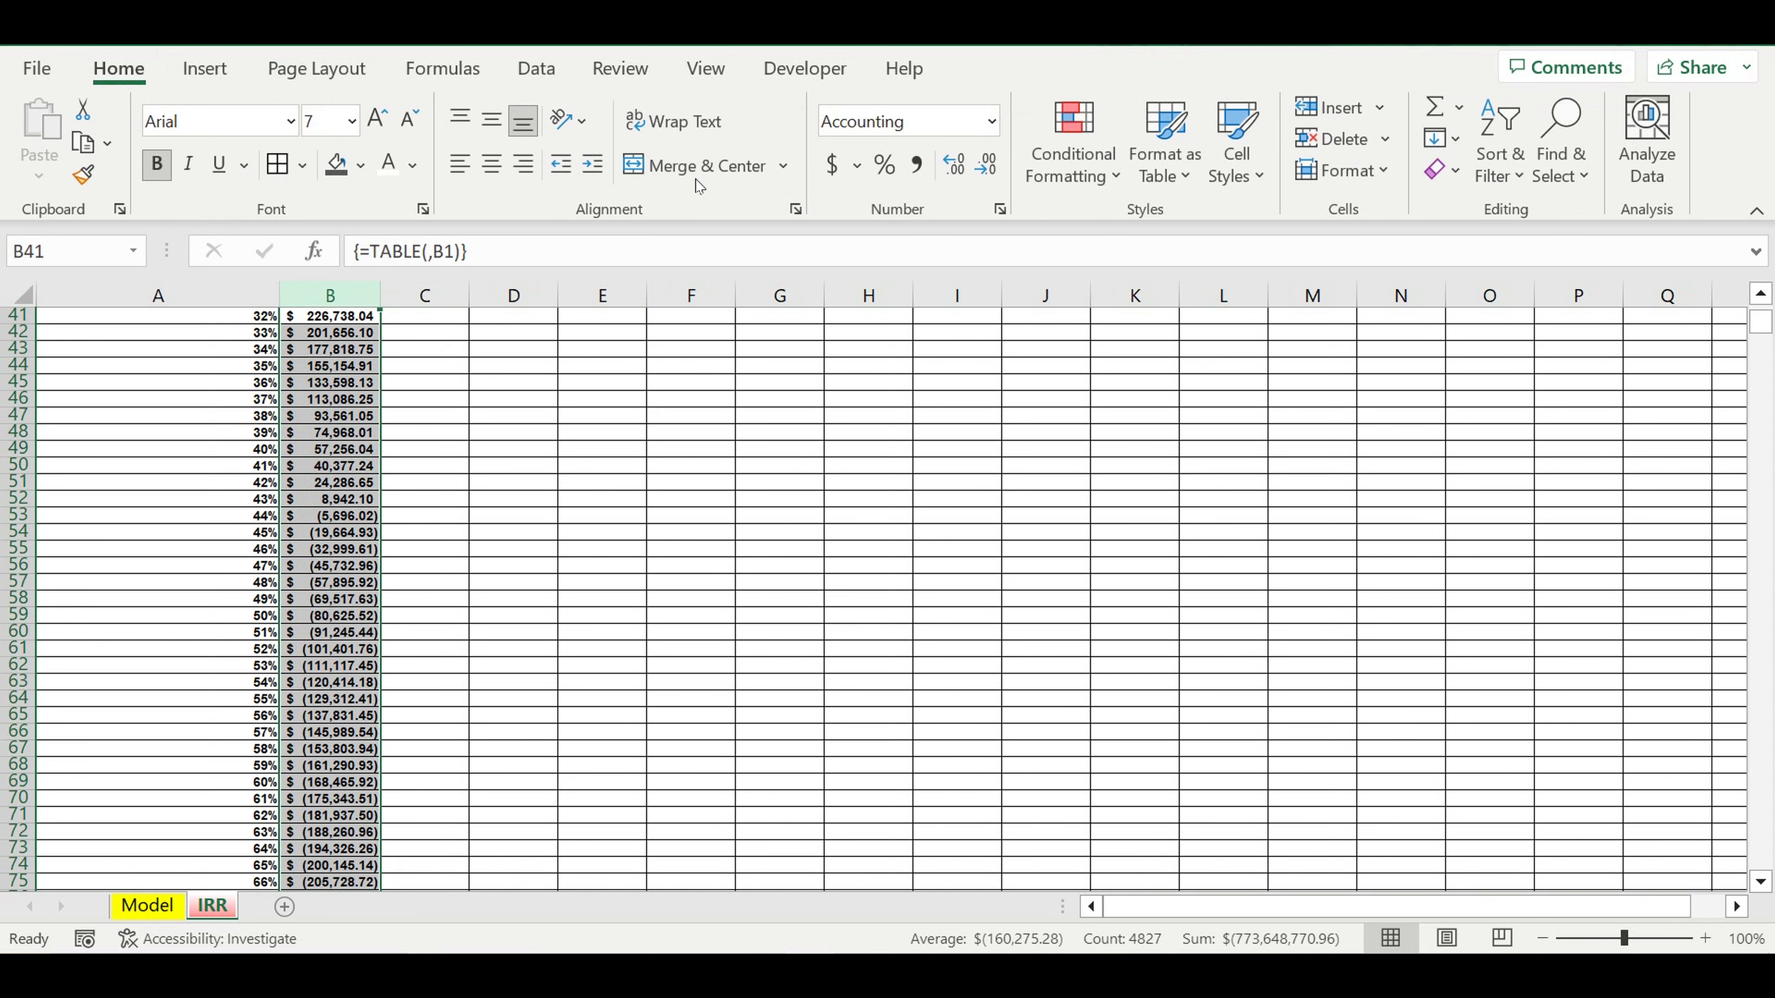
click(985, 165)
click(985, 165)
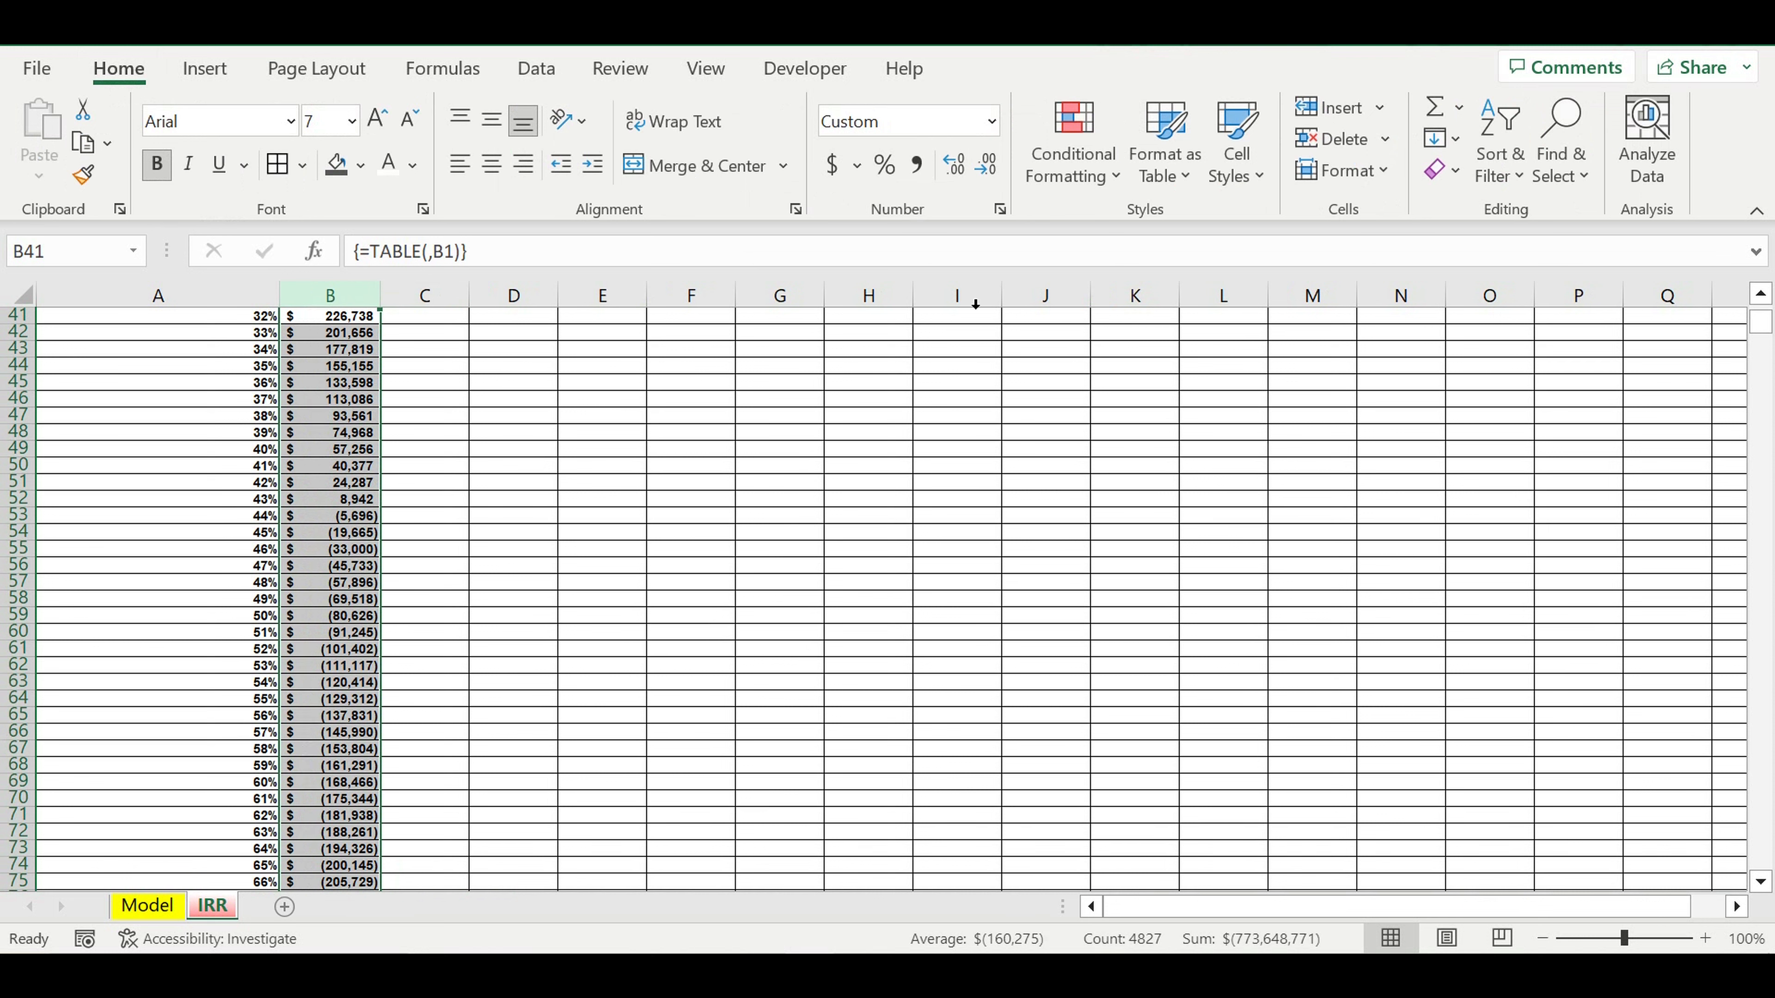
Change column B to the Number format with 0 decimals, a thousands separator and negative numbers in red parentheses.
scroll(975, 304, up, 9)
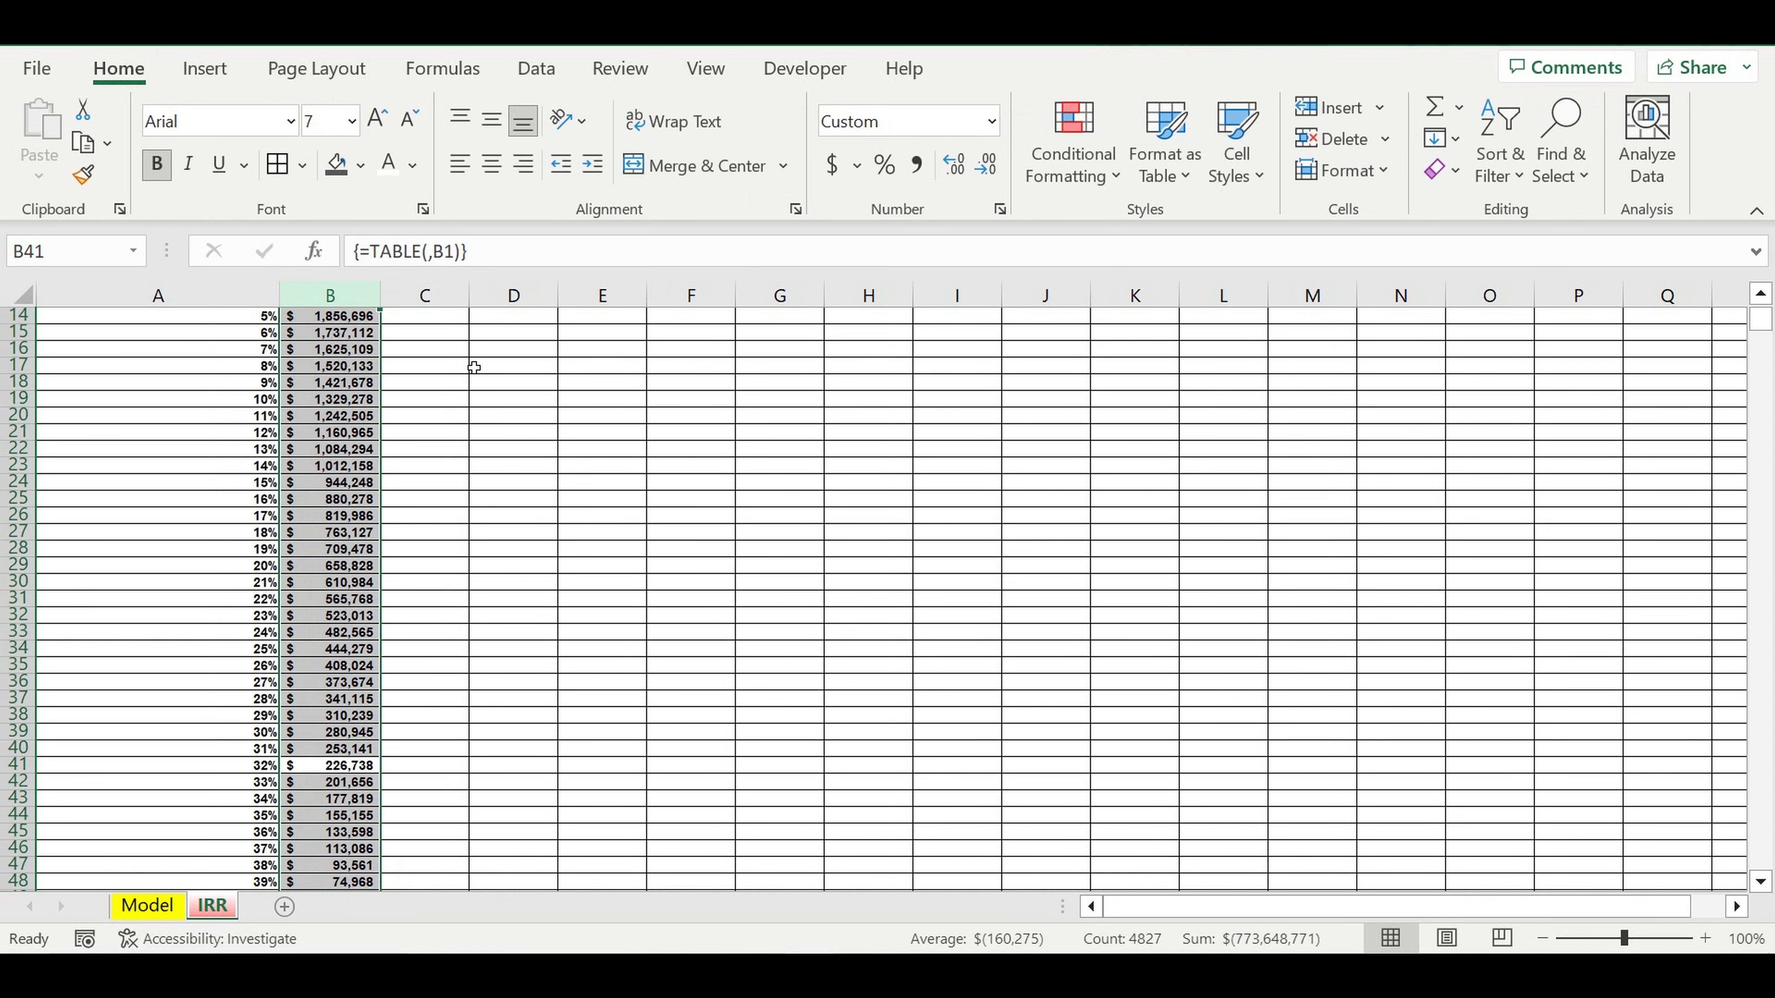
right_click(341, 302)
click(442, 716)
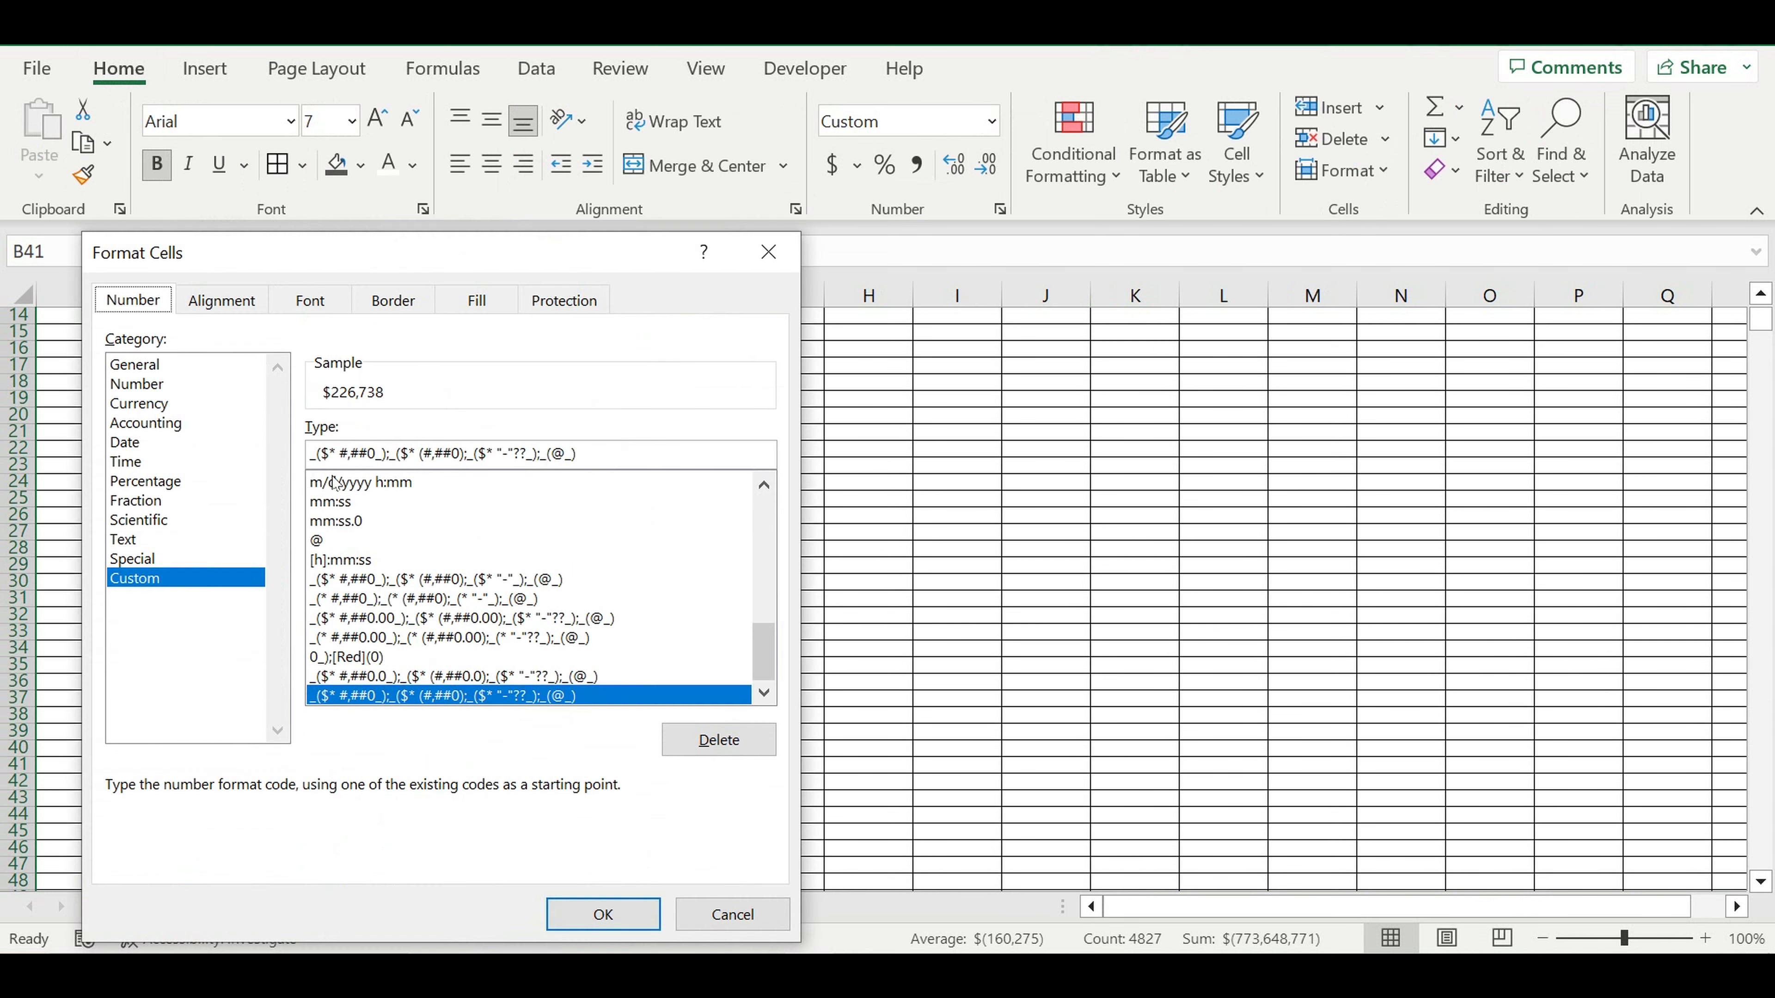
click(142, 387)
click(343, 590)
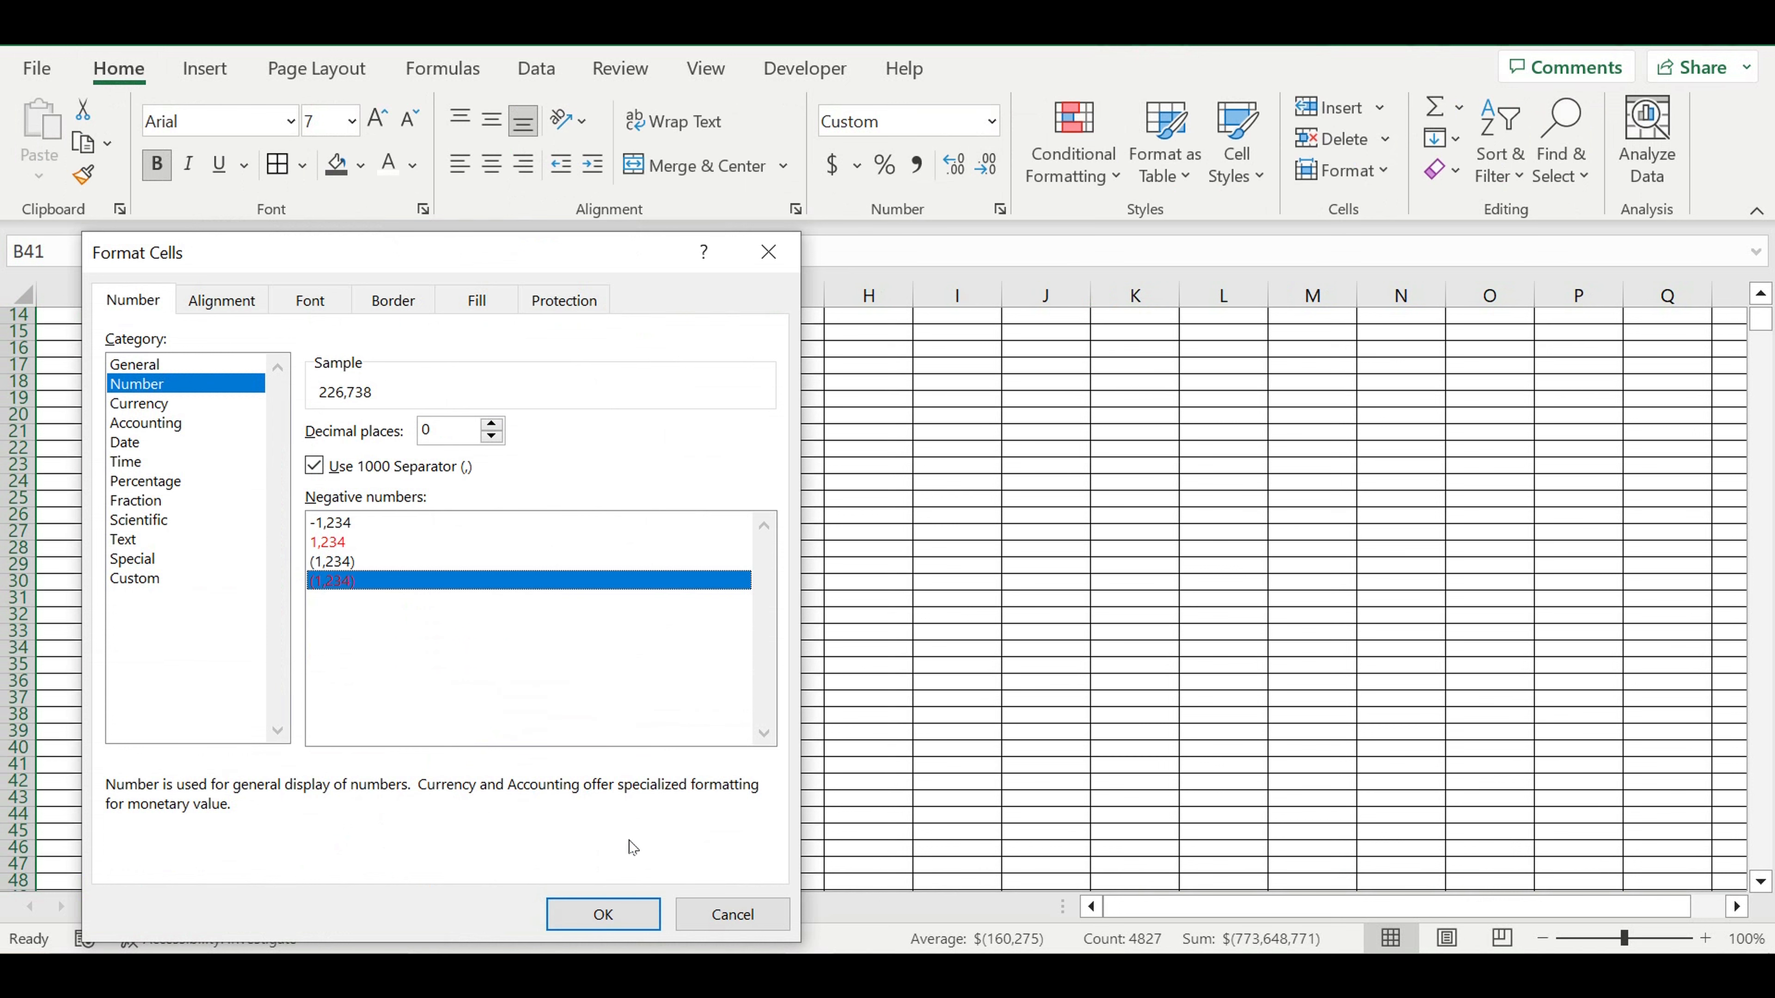
click(602, 914)
scroll(803, 671, down, 8)
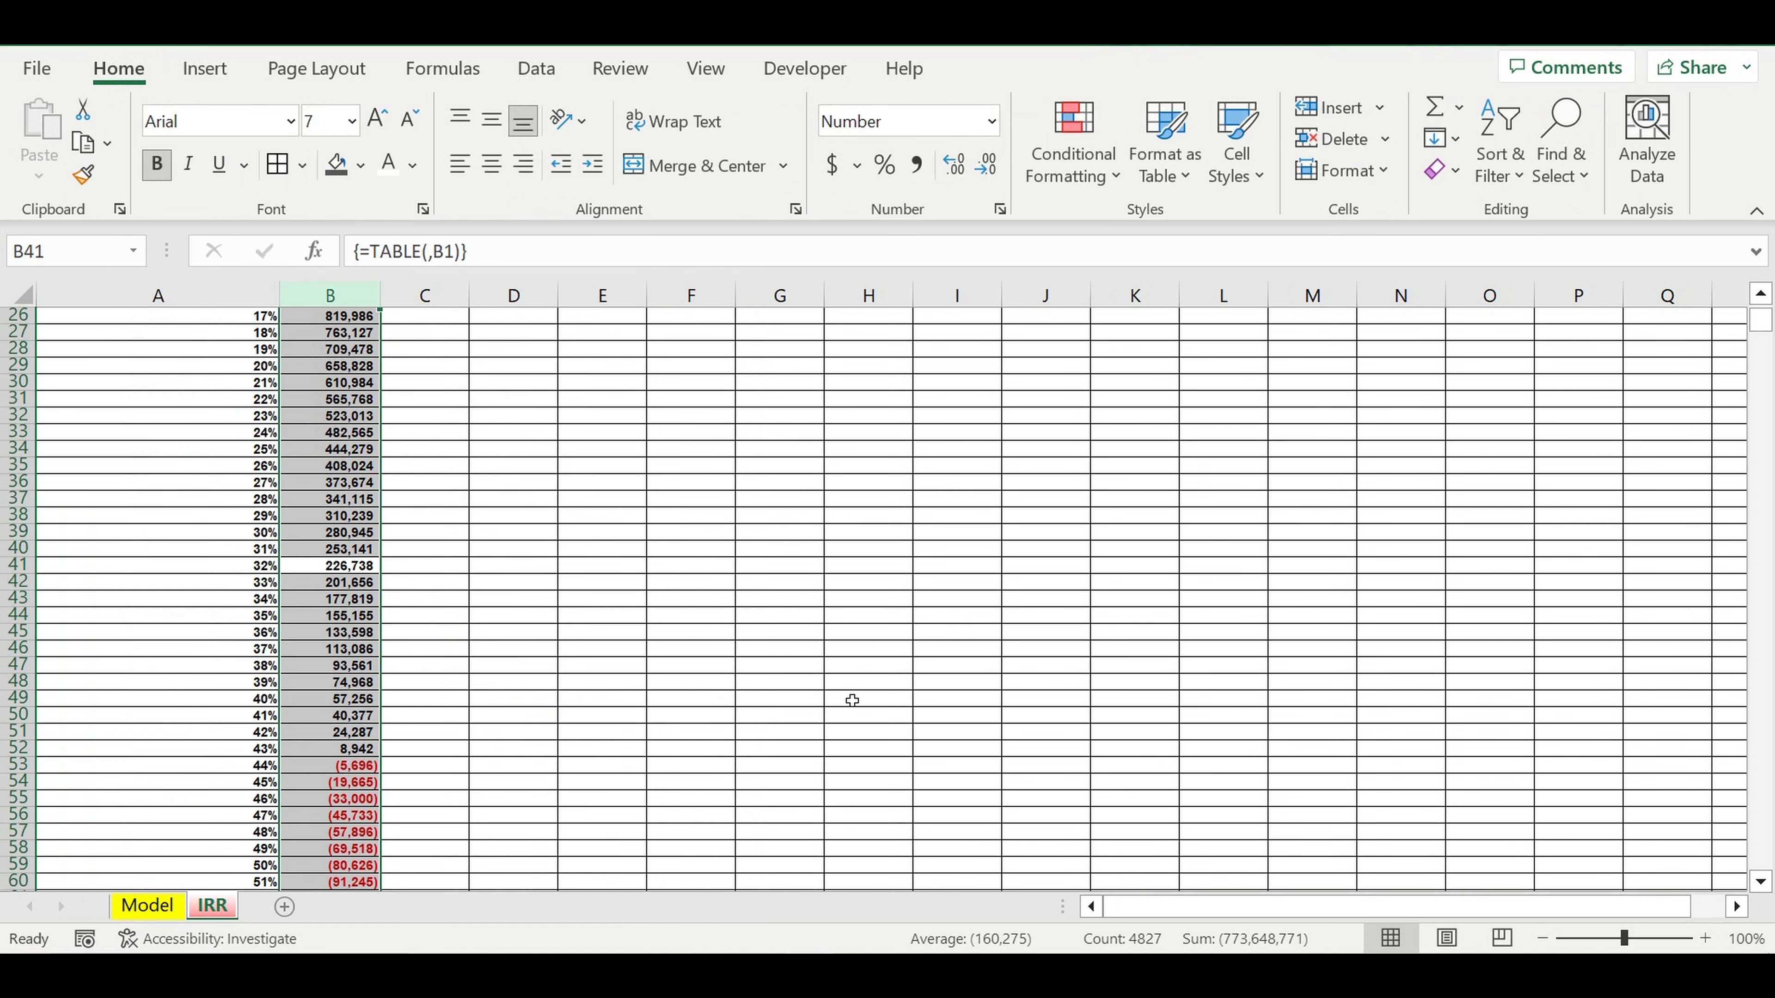
click(691, 612)
Examine the data table to find the discount rate at which the net present value turns from positive to negative.
scroll(489, 573, down, 1)
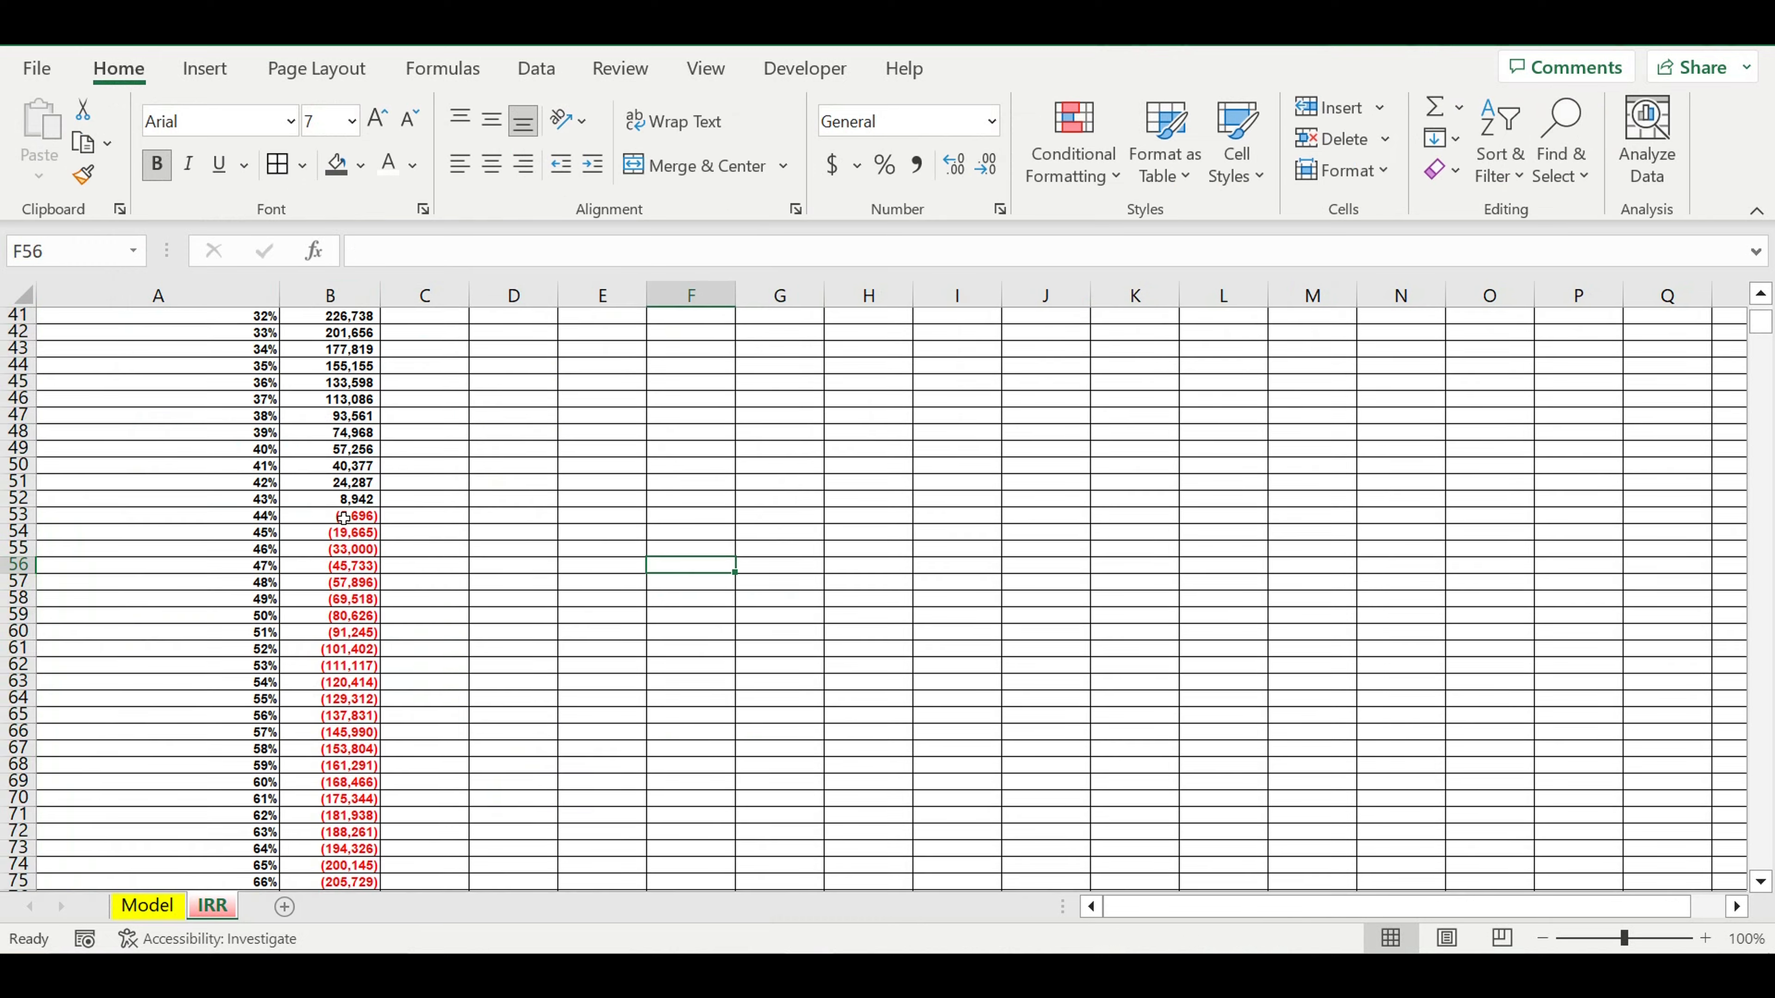
drag(344, 518, 344, 599)
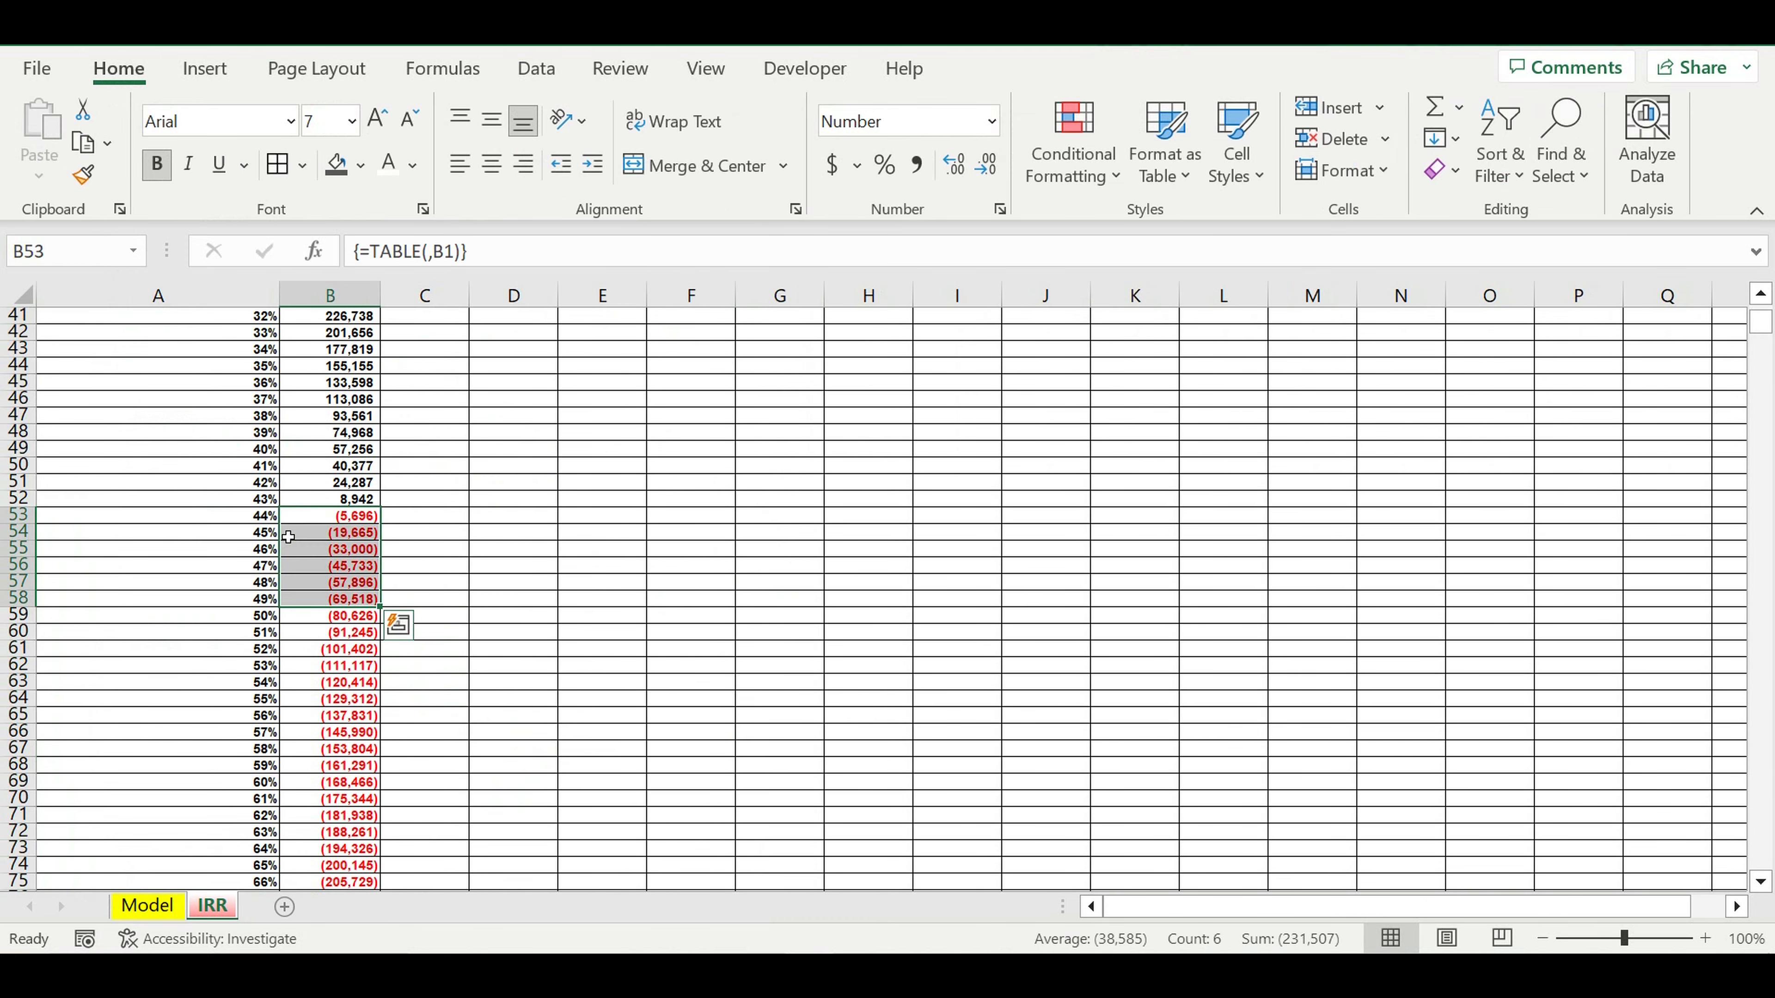
click(236, 518)
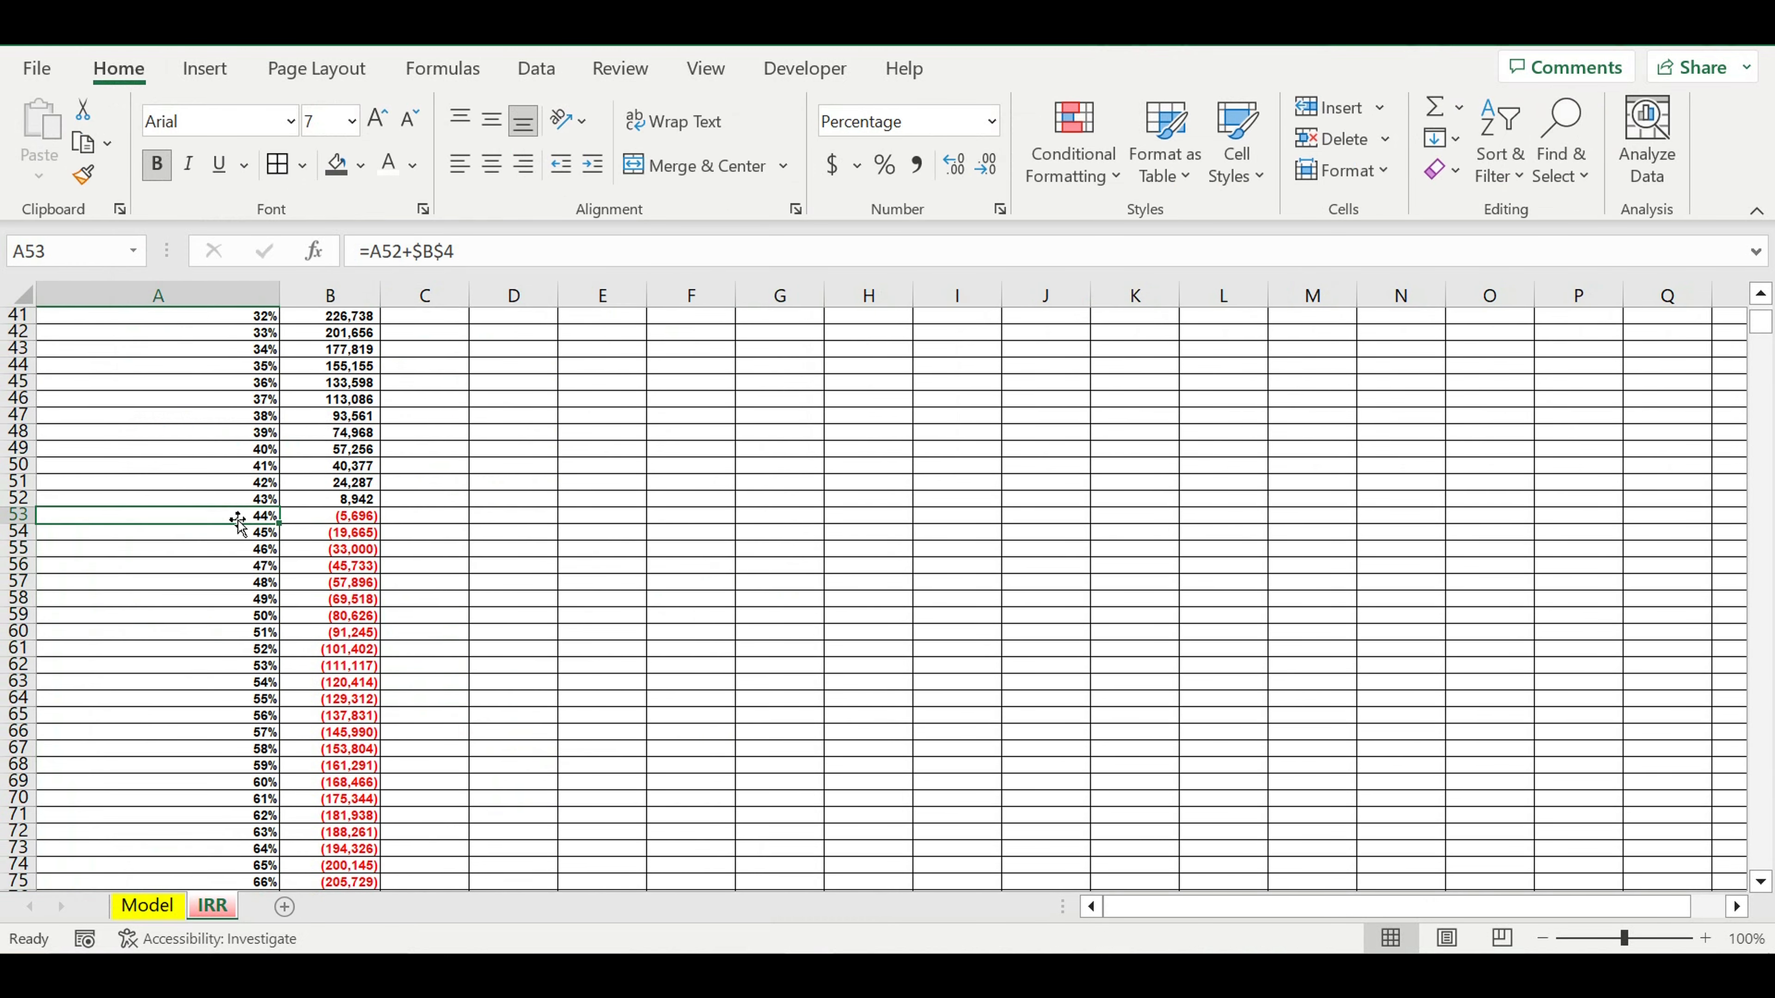
click(327, 519)
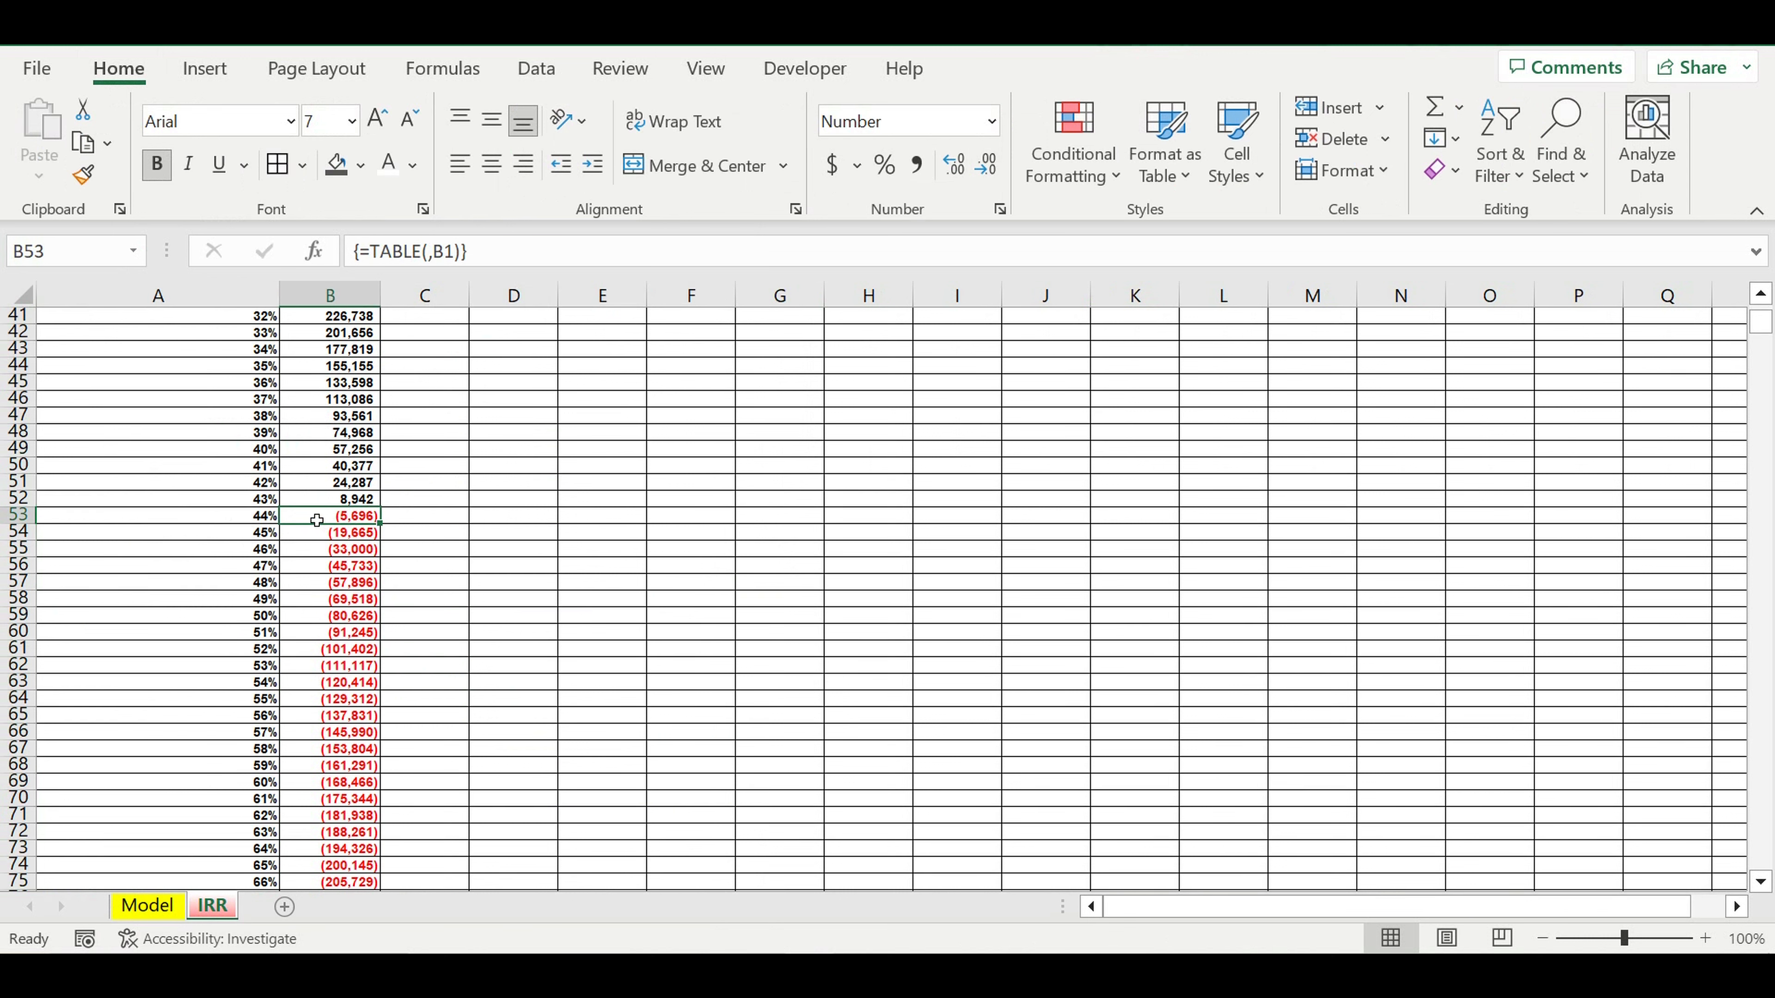
click(239, 520)
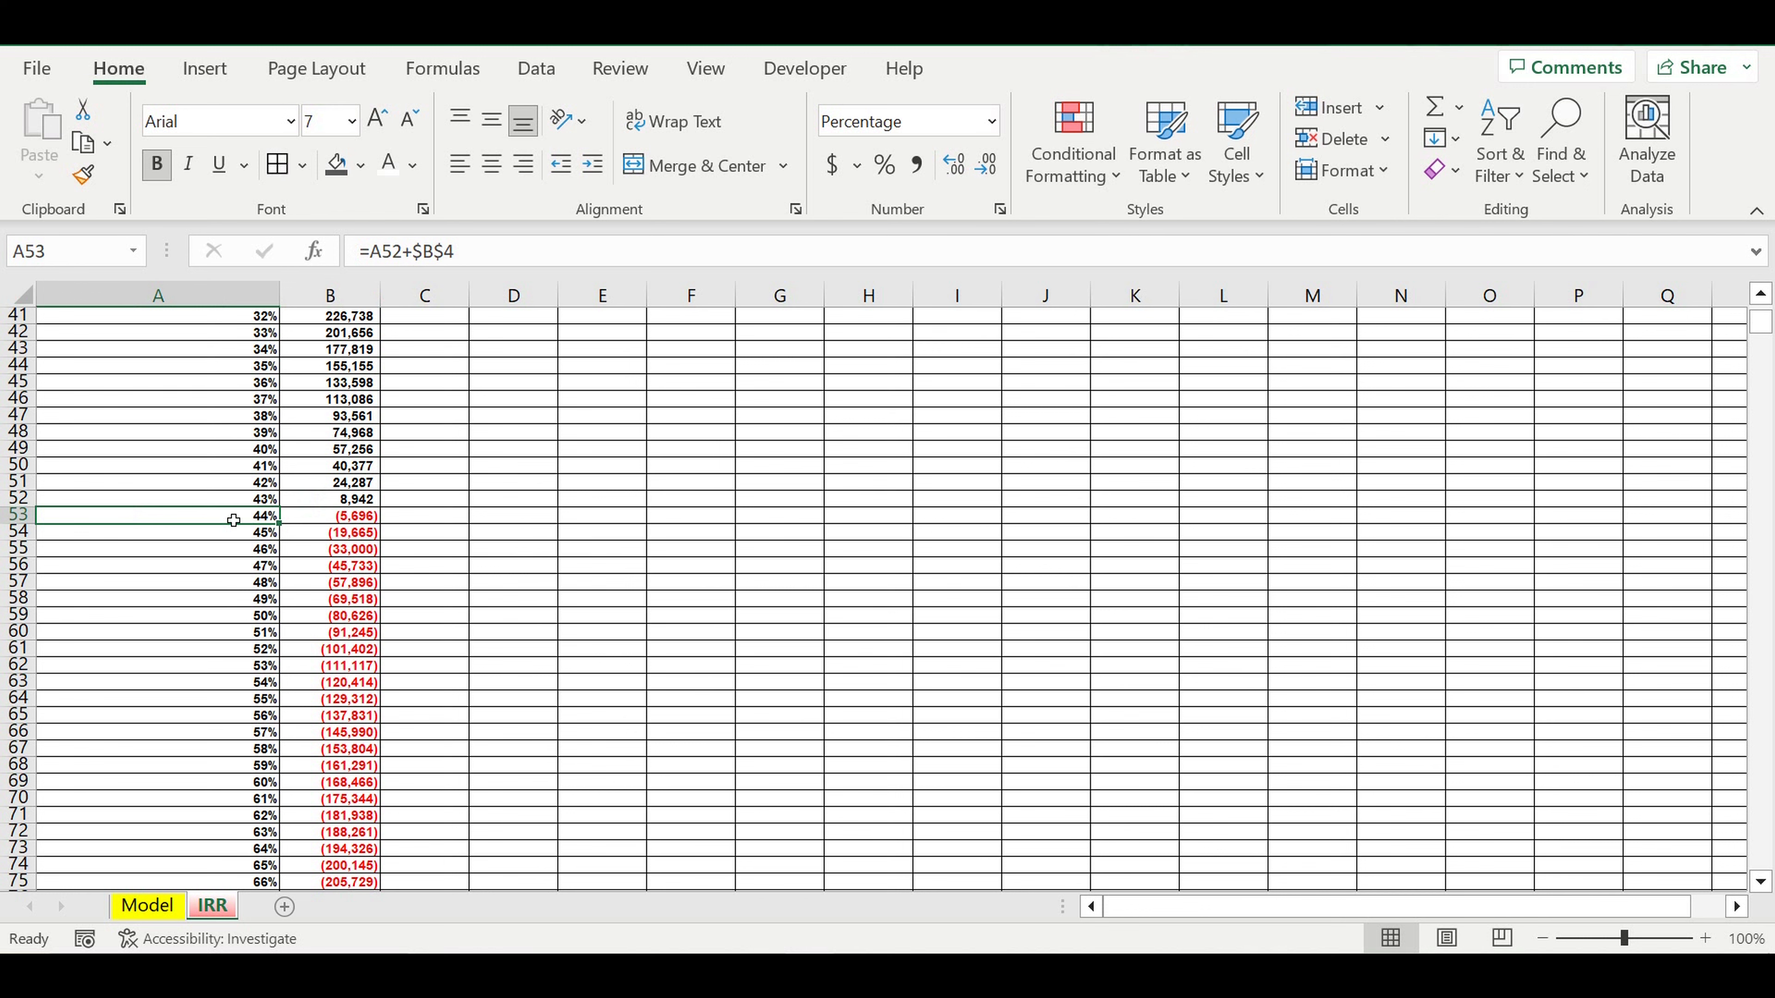
scroll(721, 519, up, 13)
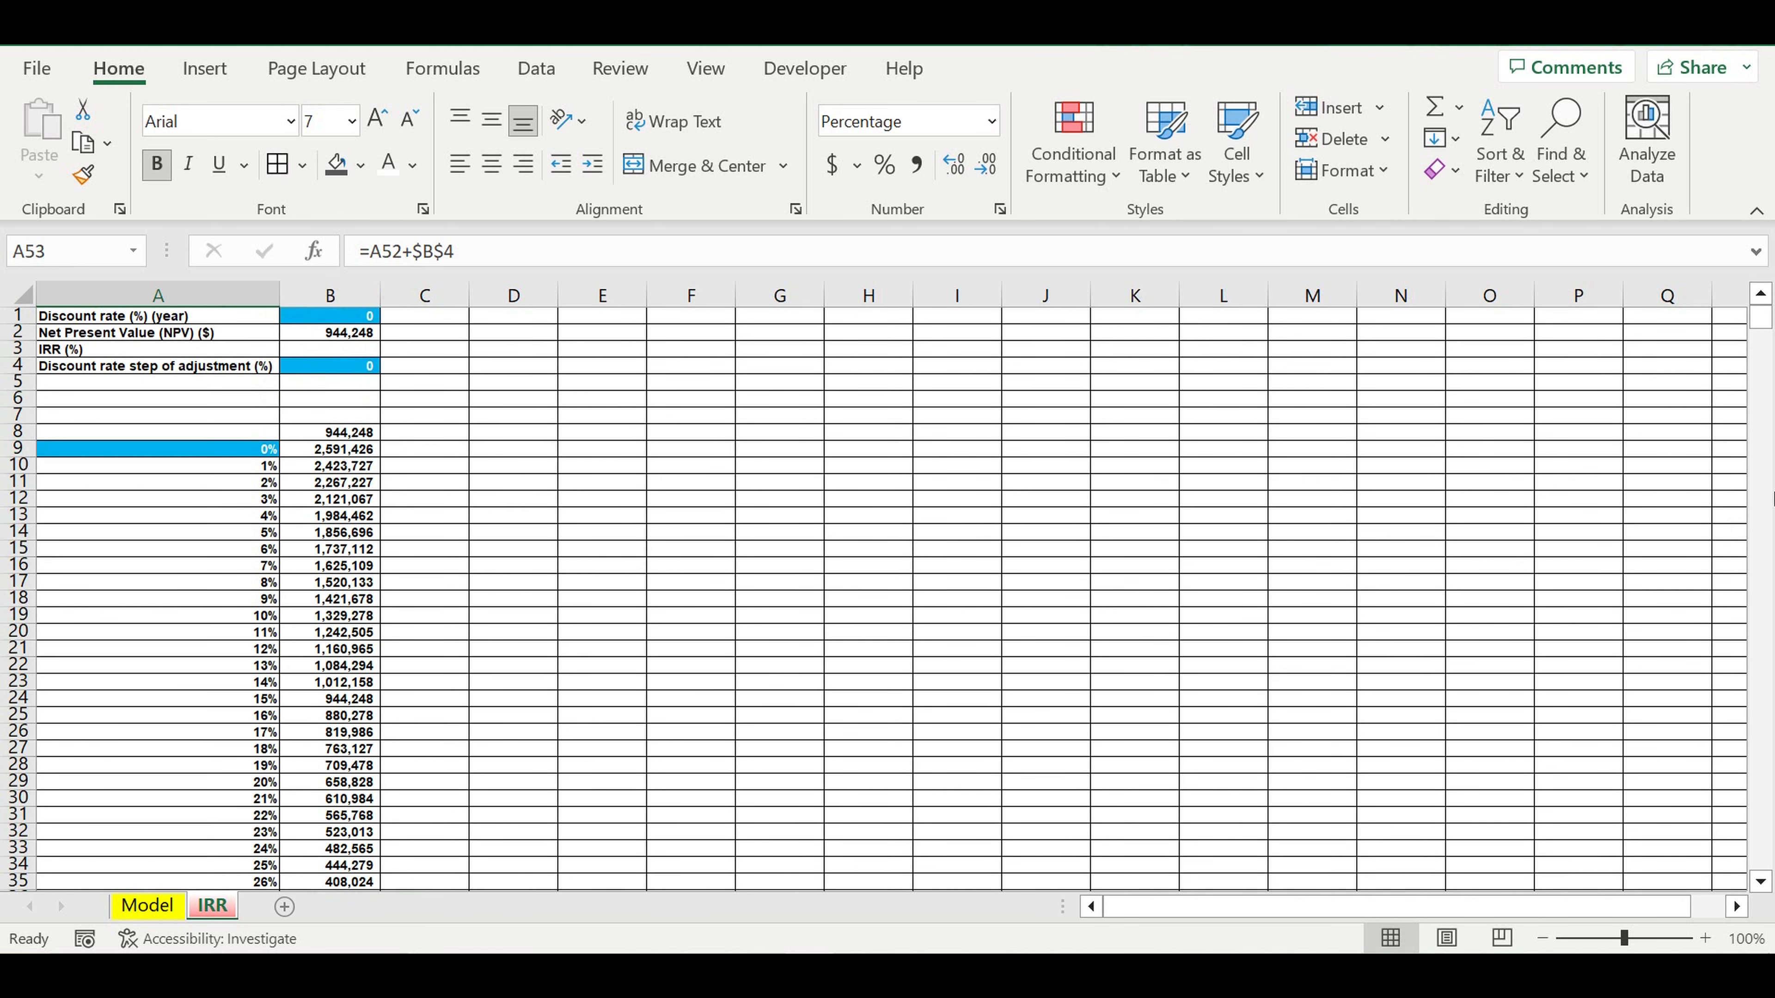
Apply the percentage format to the discount rate in B1, the adjustment step in B4 and the IRR cell B3.
click(1761, 313)
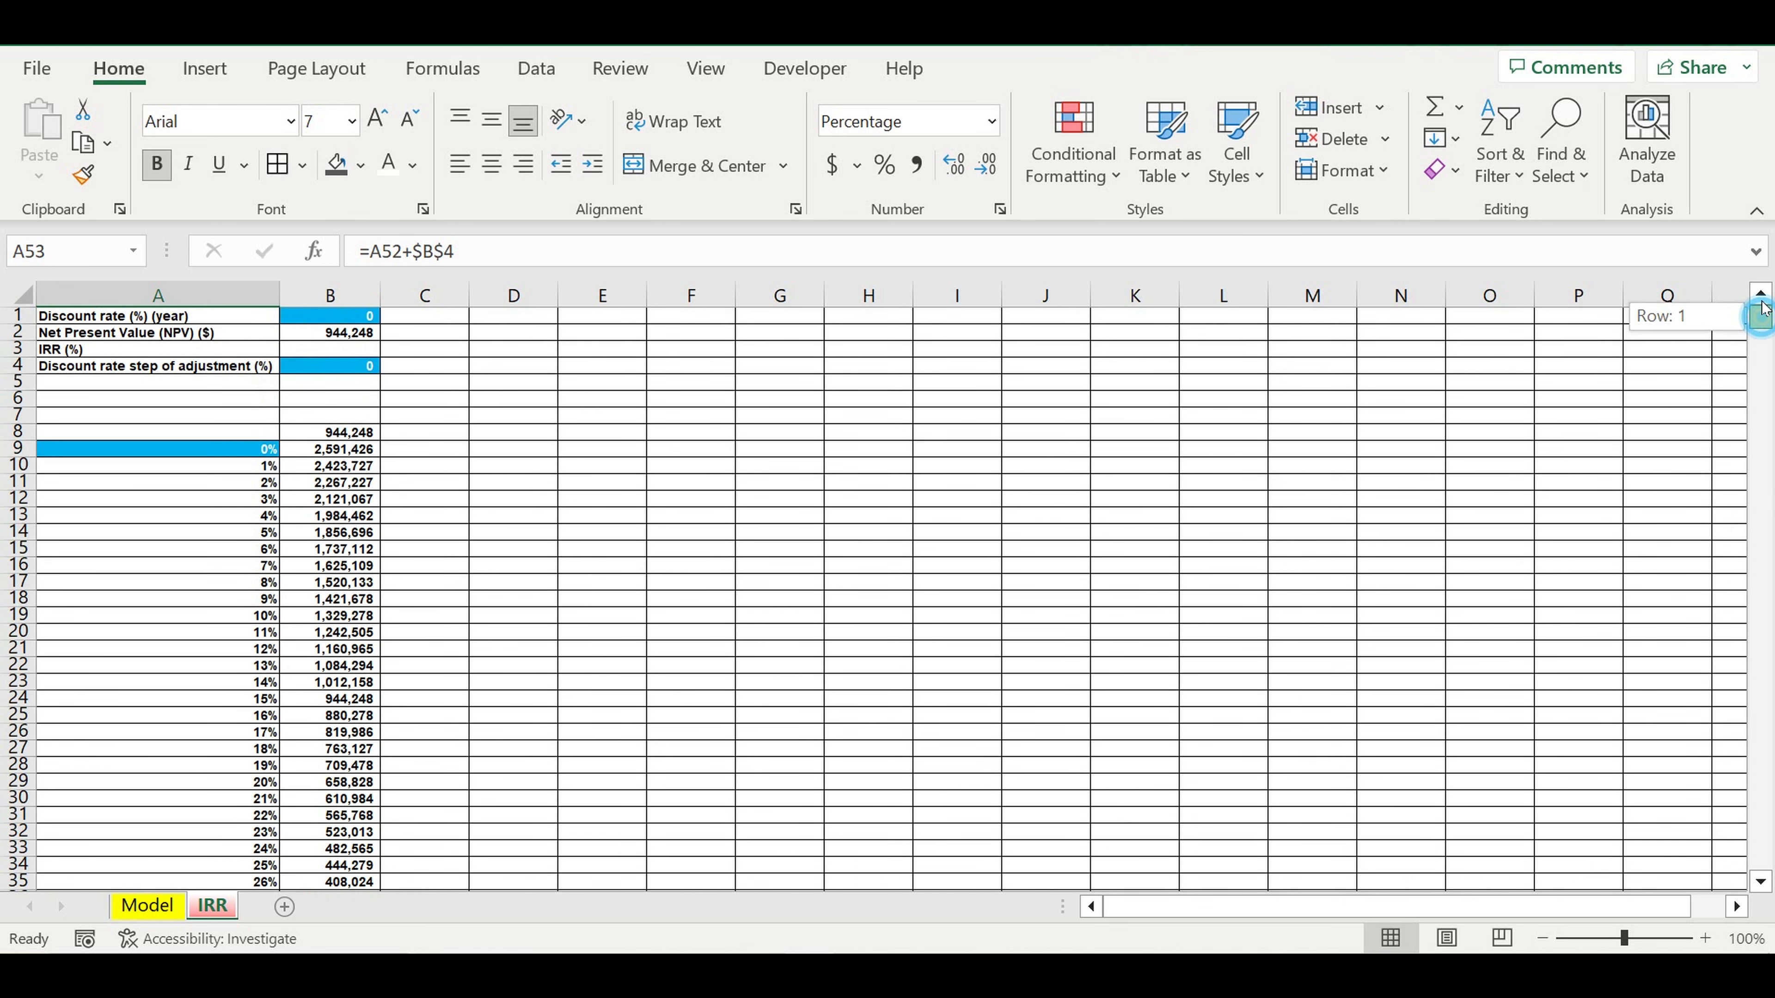
click(330, 315)
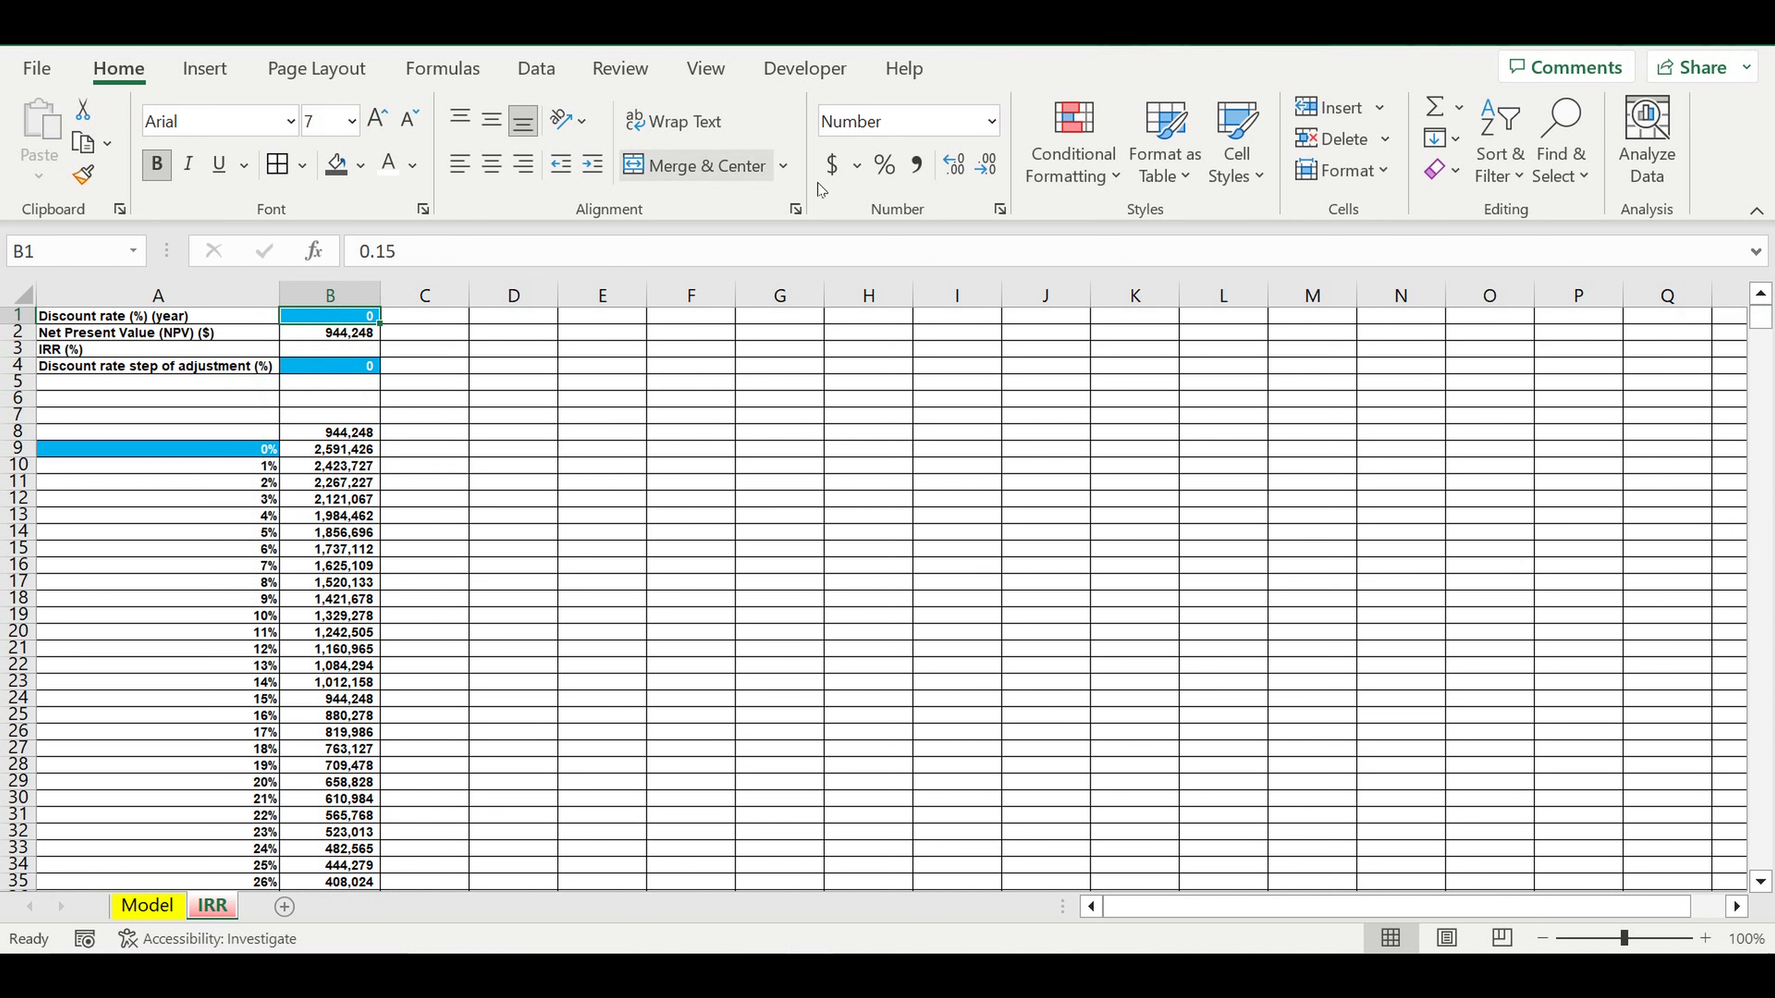
click(883, 164)
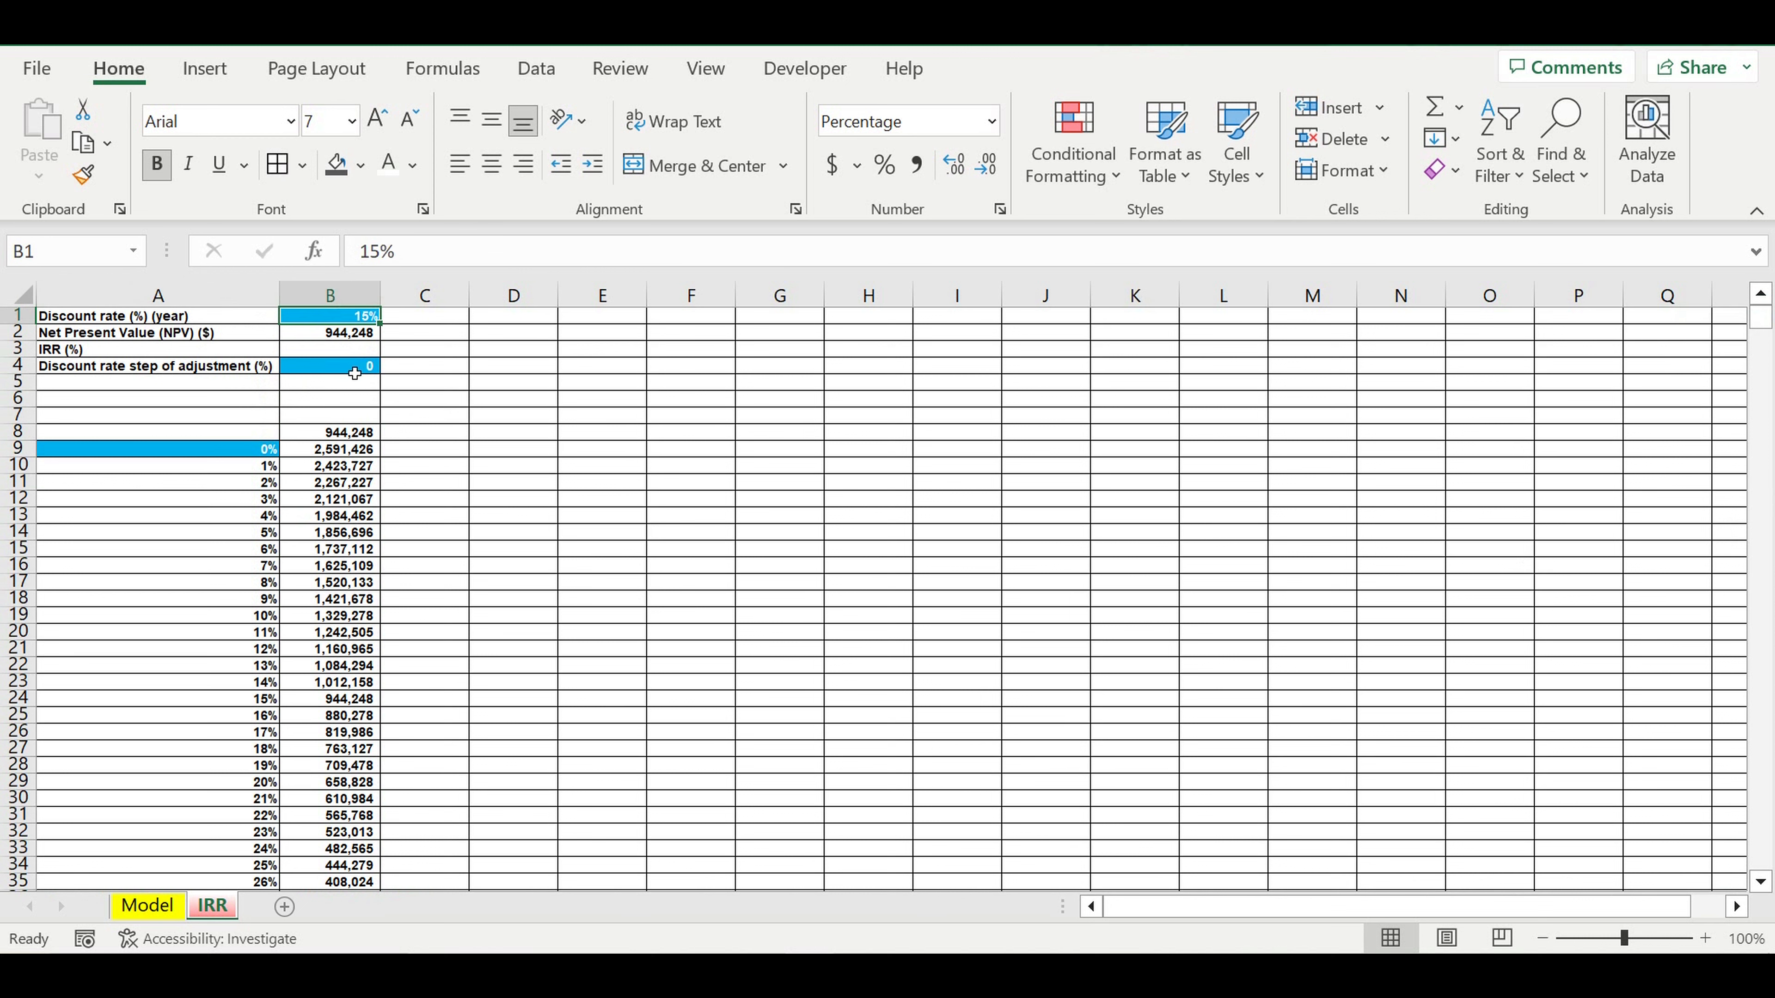
click(354, 374)
click(883, 164)
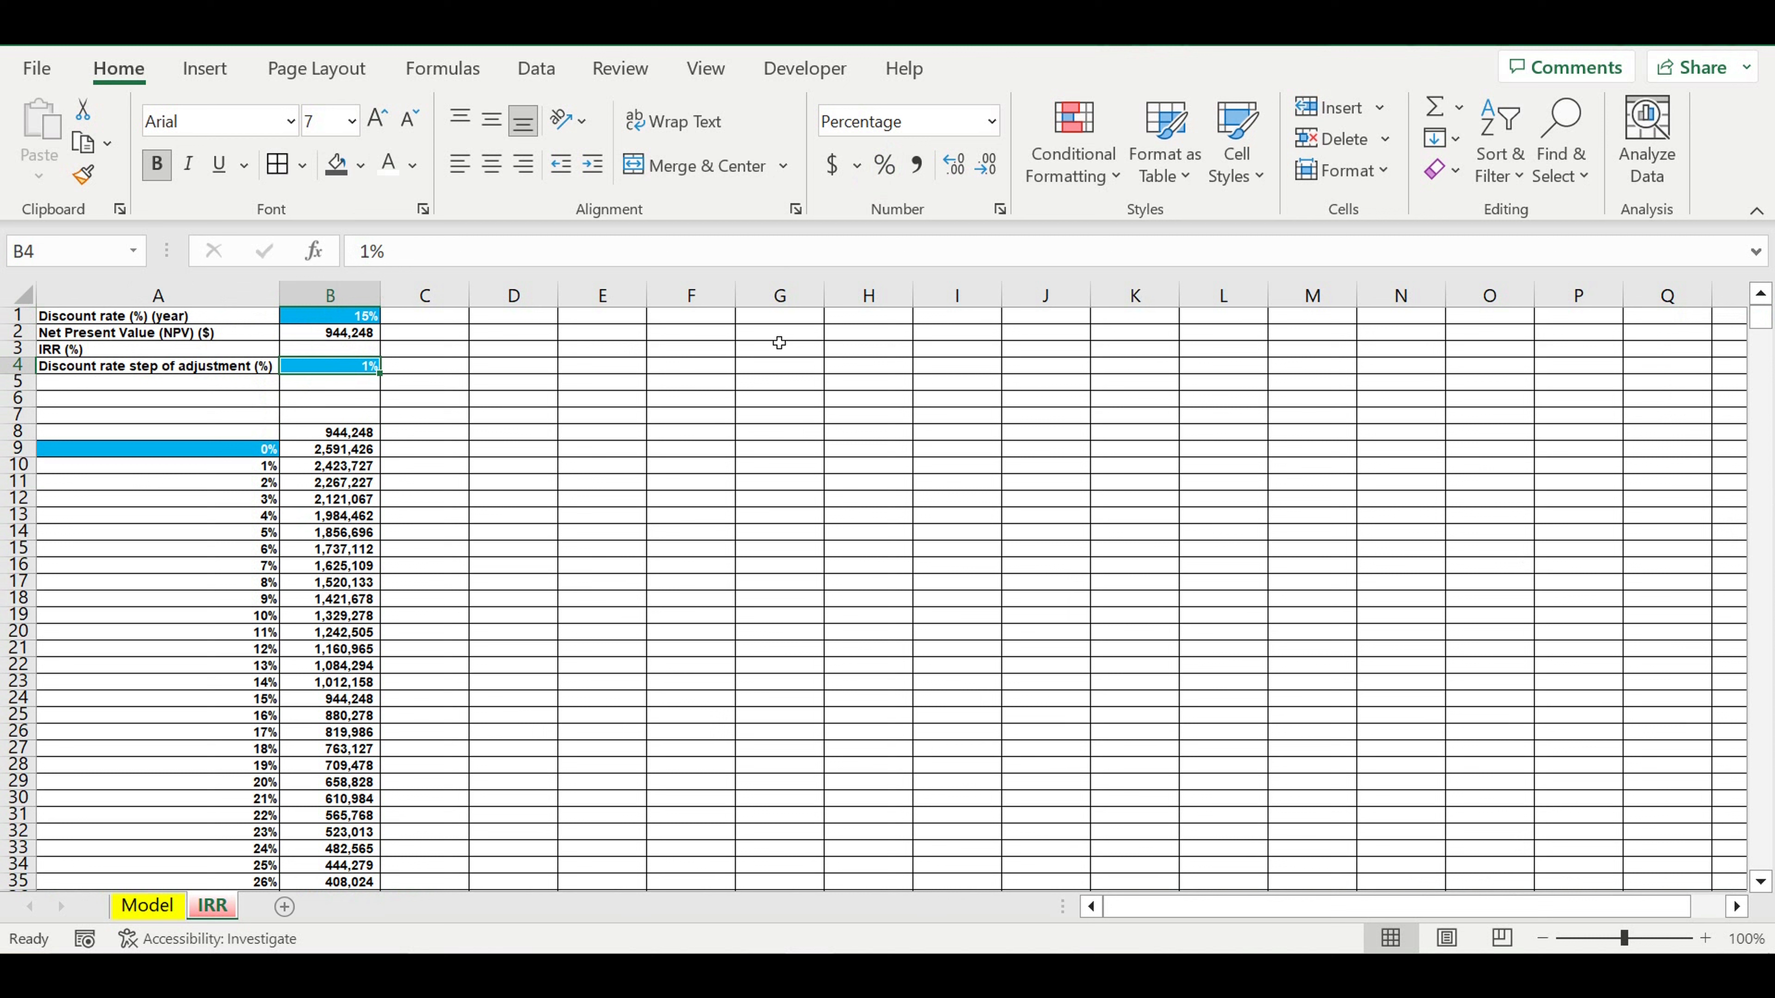
click(343, 347)
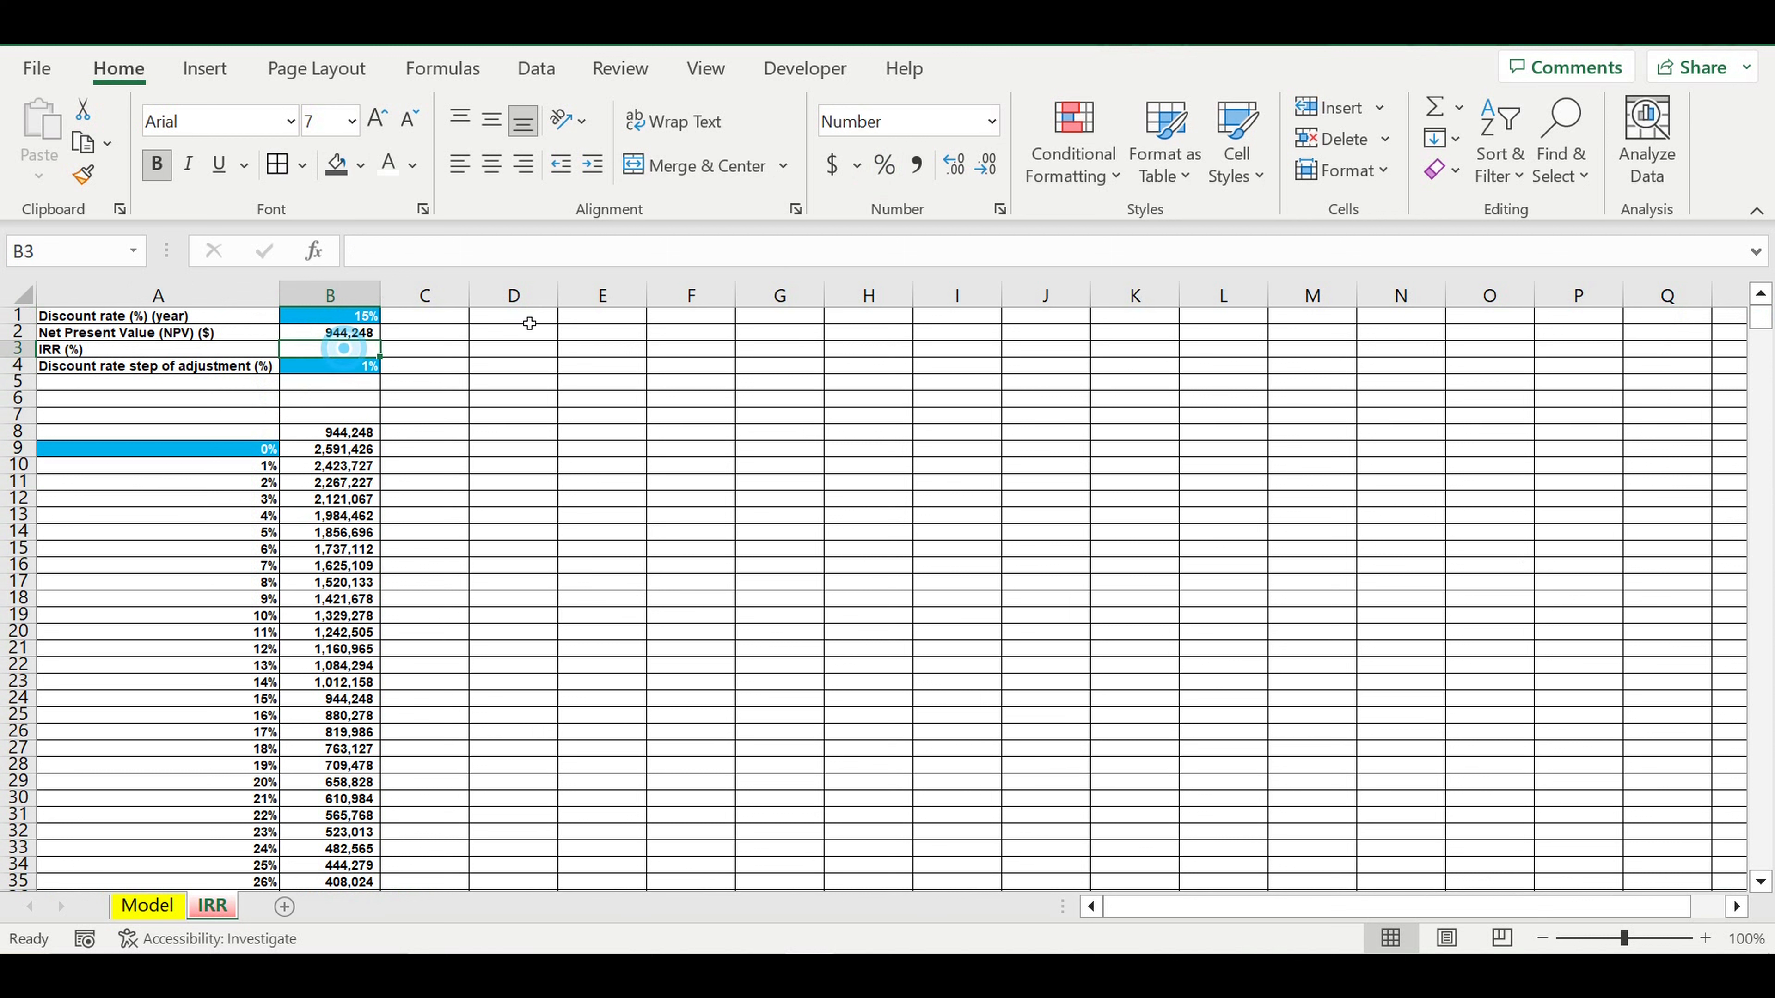
click(883, 164)
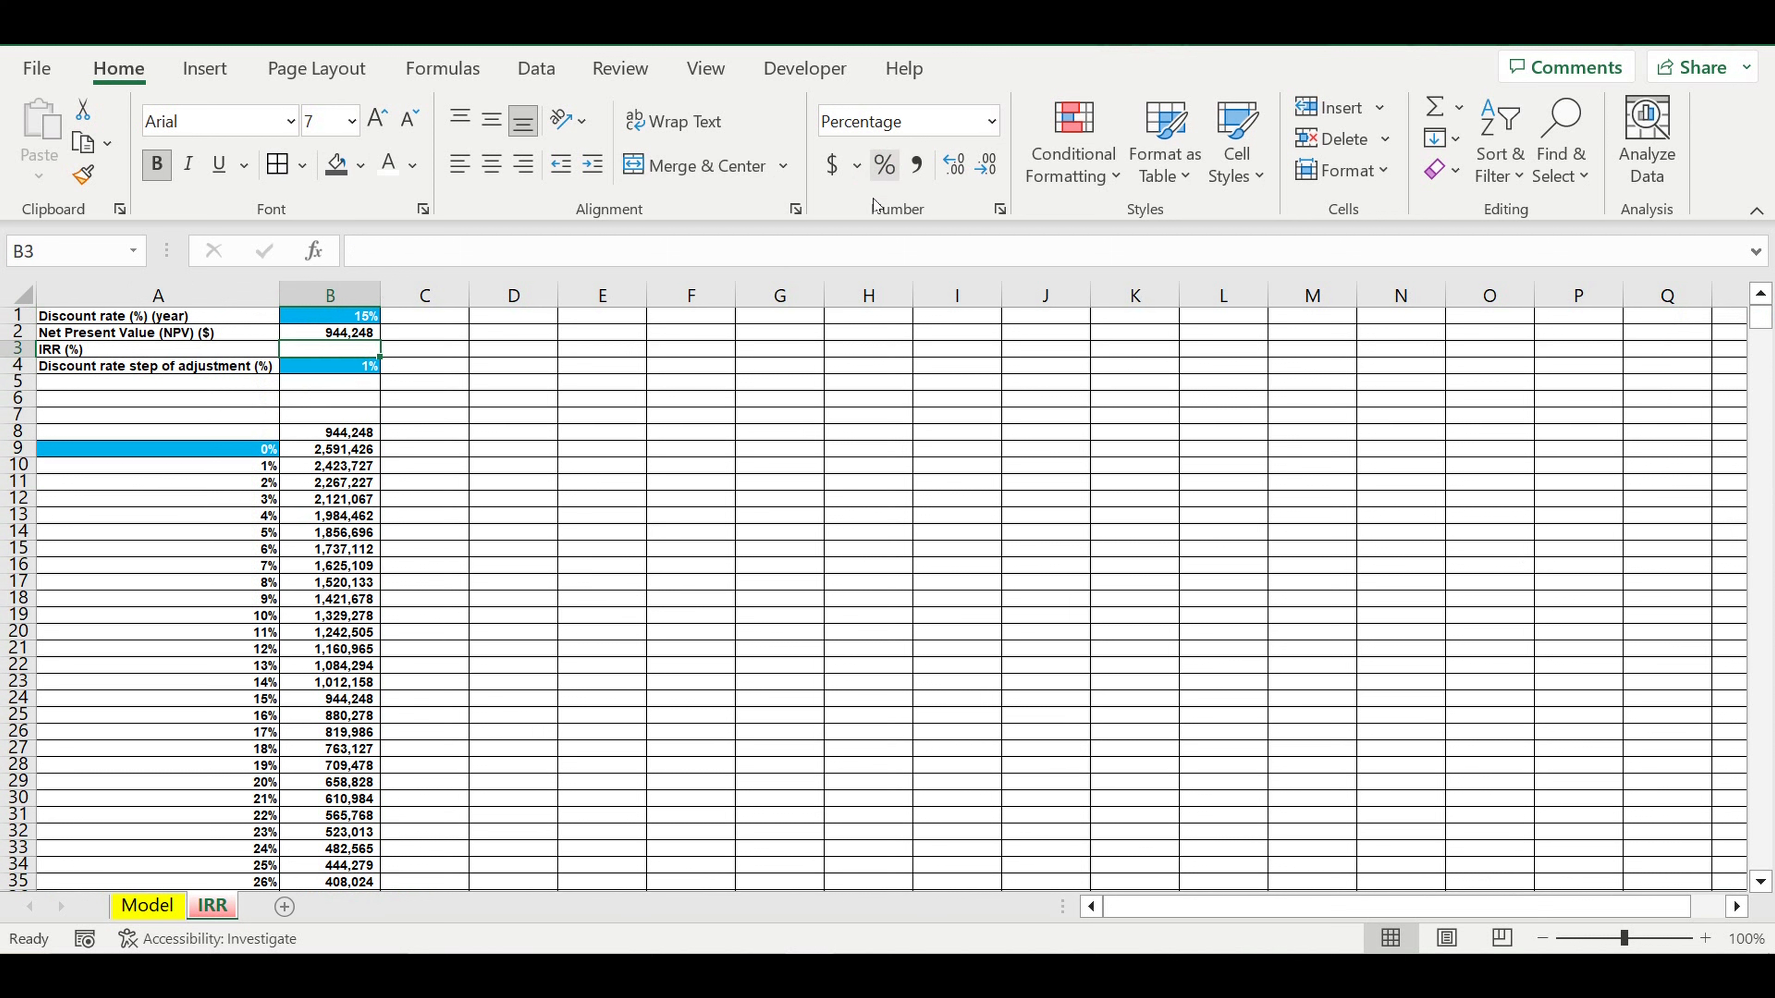
click(602, 515)
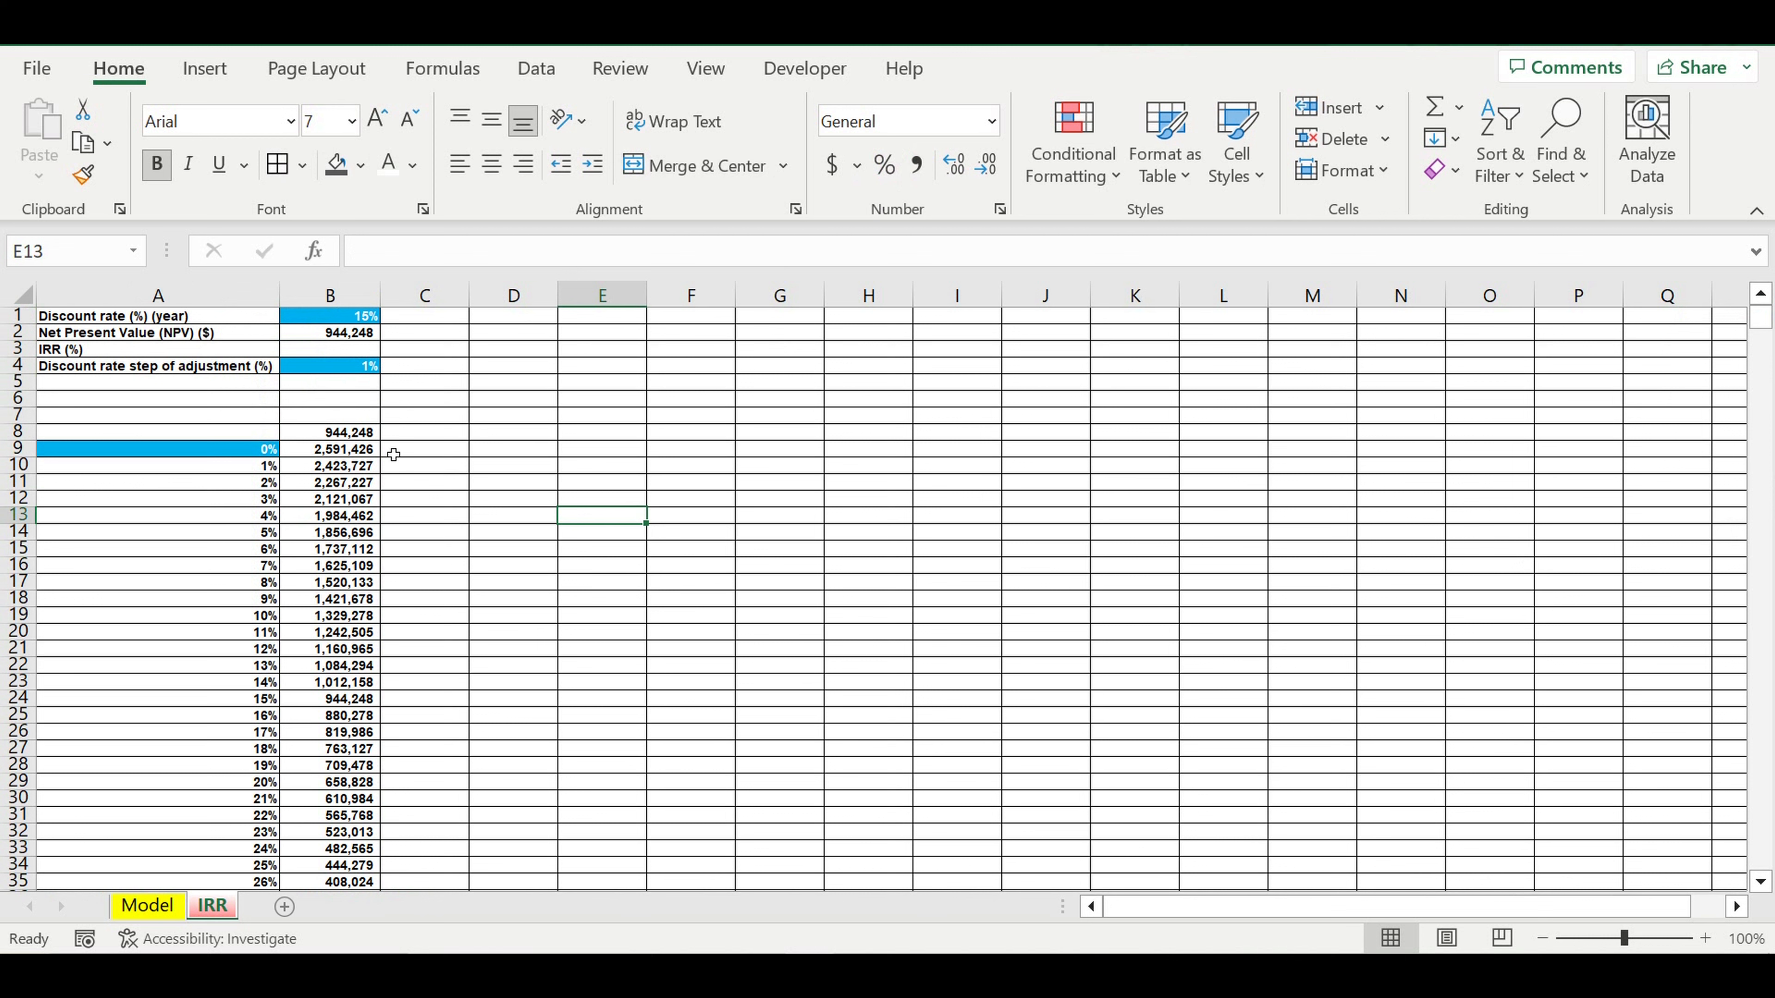
Check where the NPV column changes sign and enter =IF(B9<0,1,0) in C9 to flag a negative NPV.
click(424, 451)
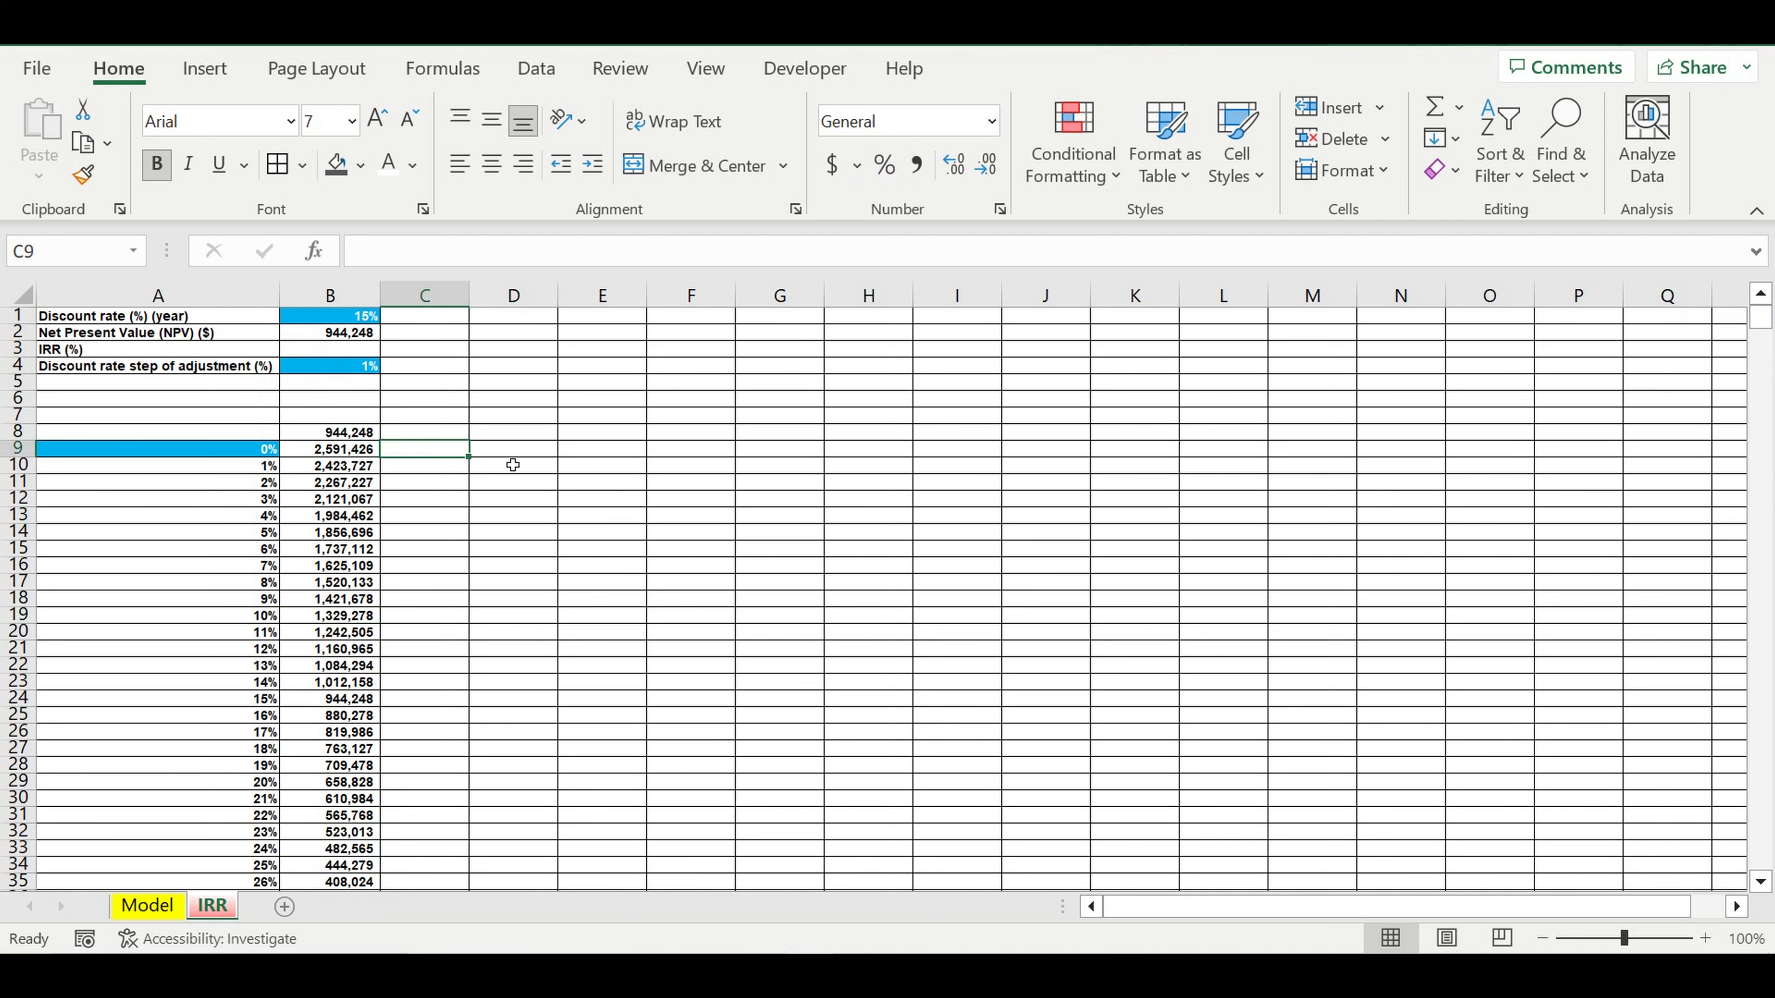
drag(425, 447, 441, 579)
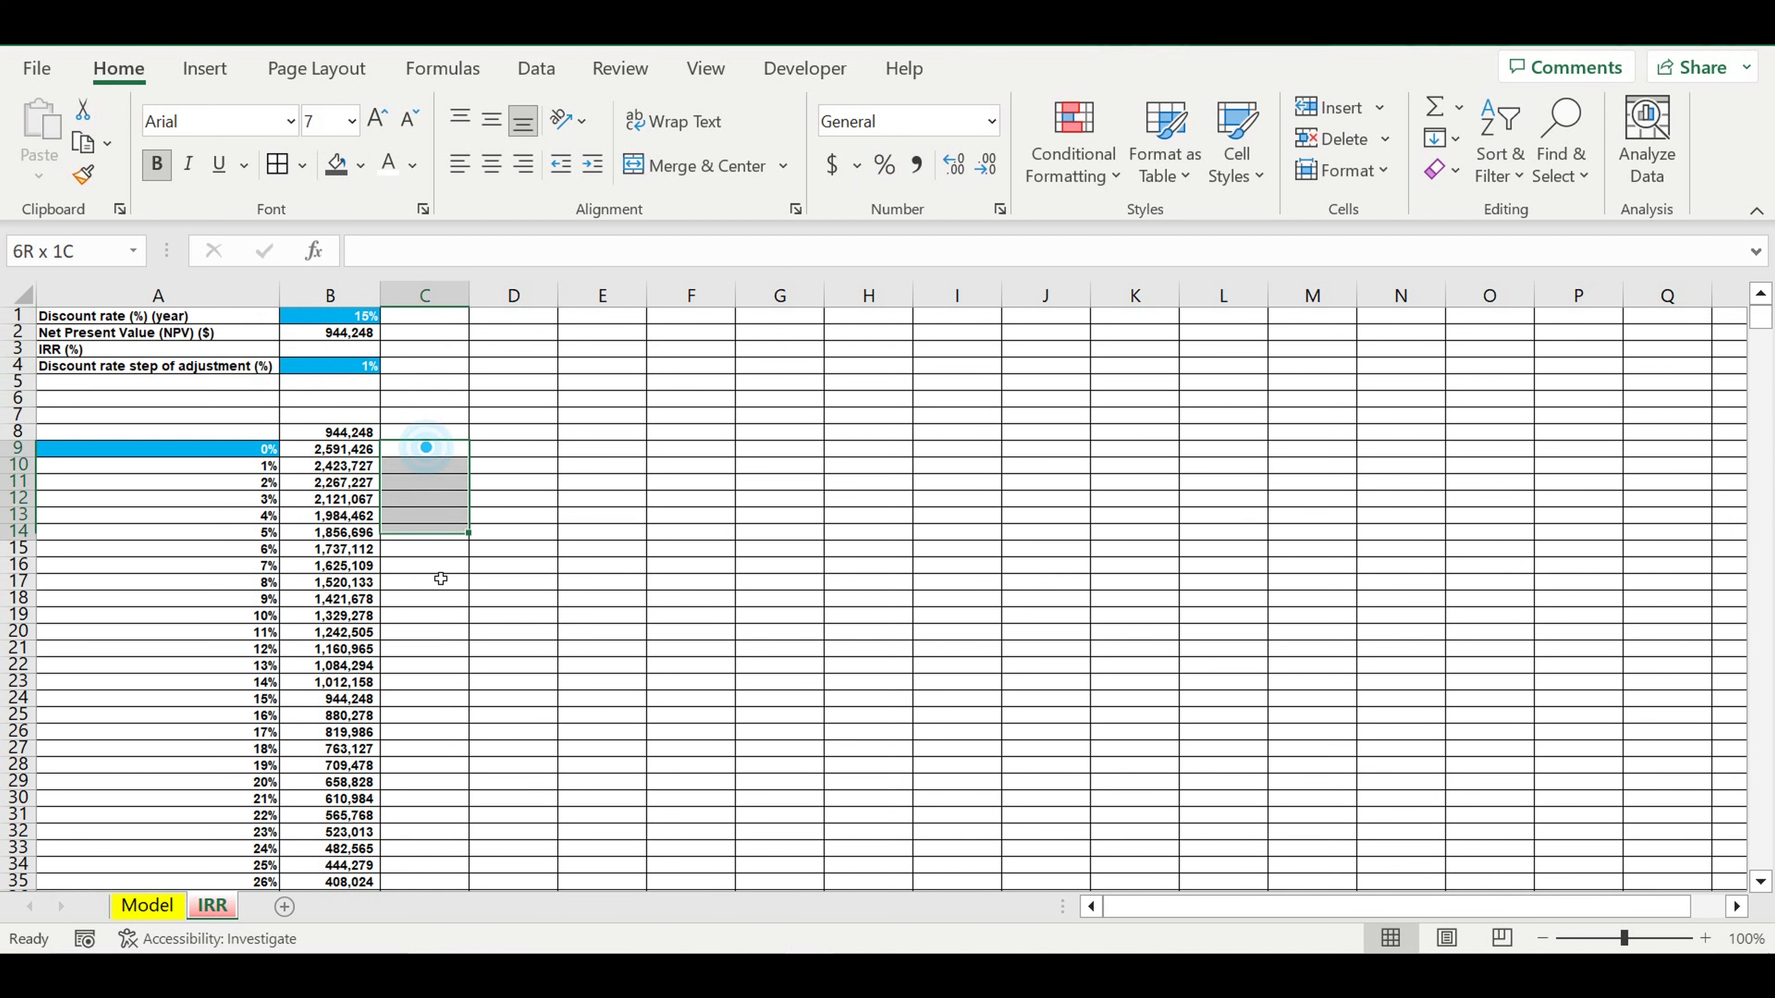
scroll(441, 579, down, 12)
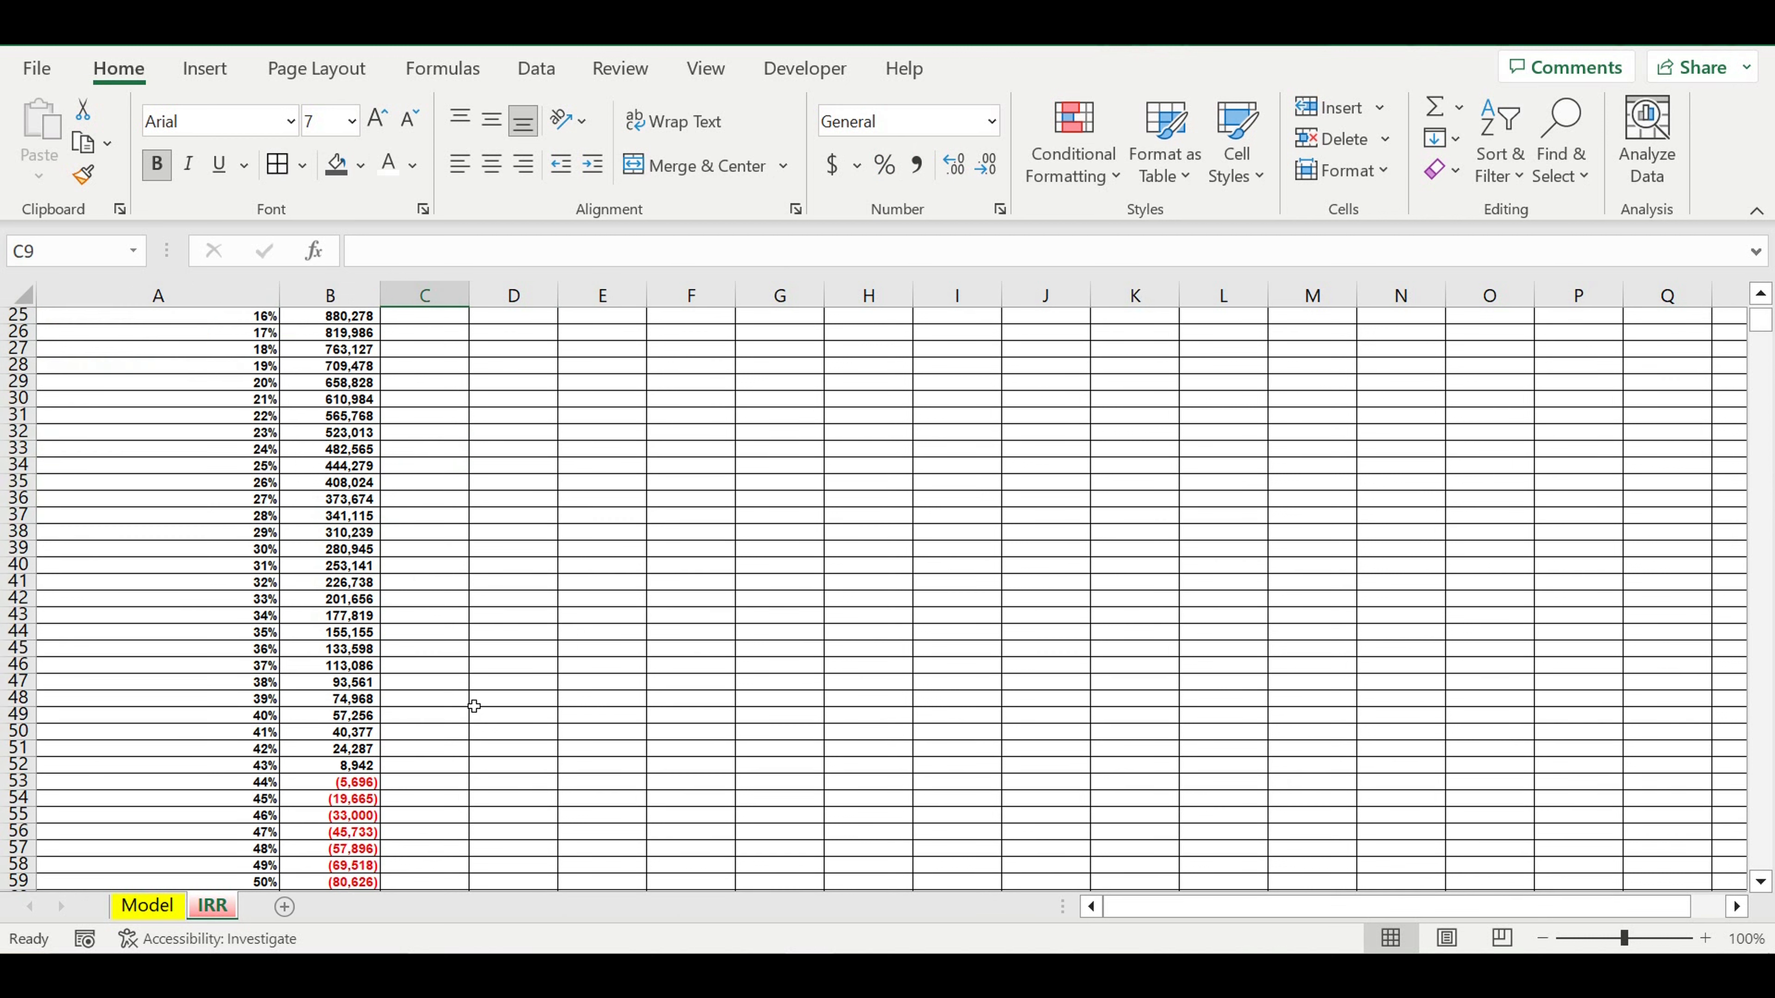
click(343, 565)
click(358, 586)
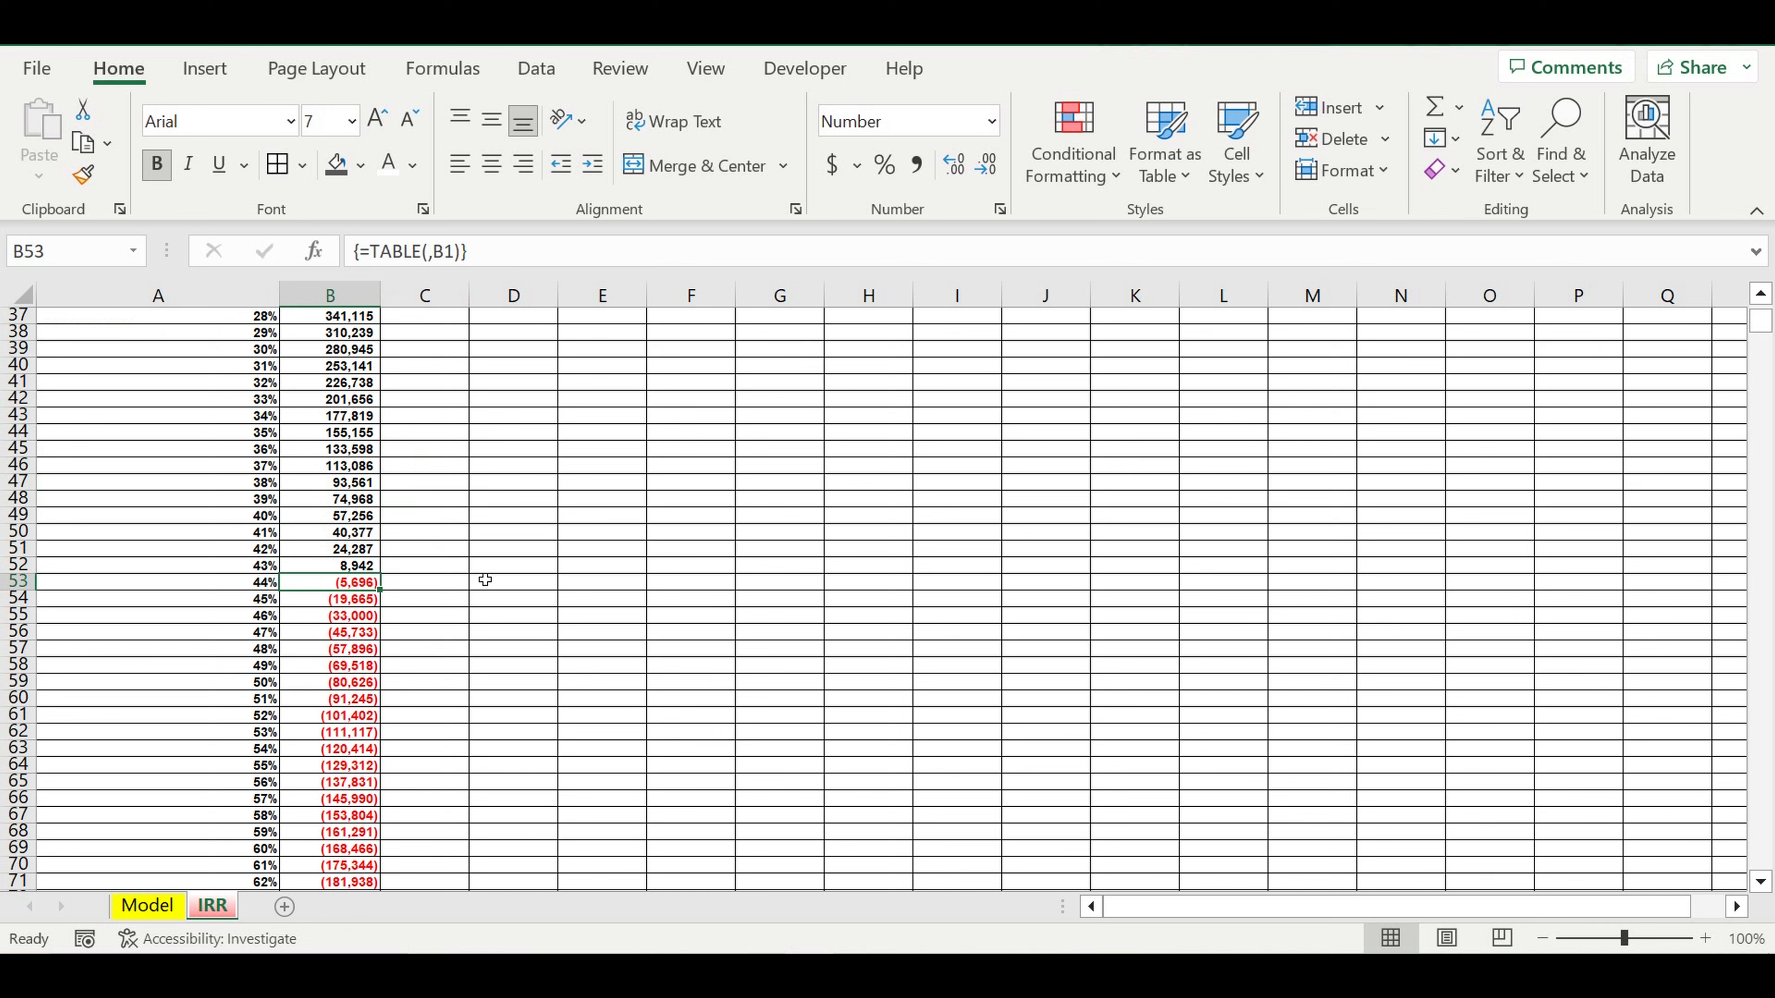
scroll(429, 462, up, 12)
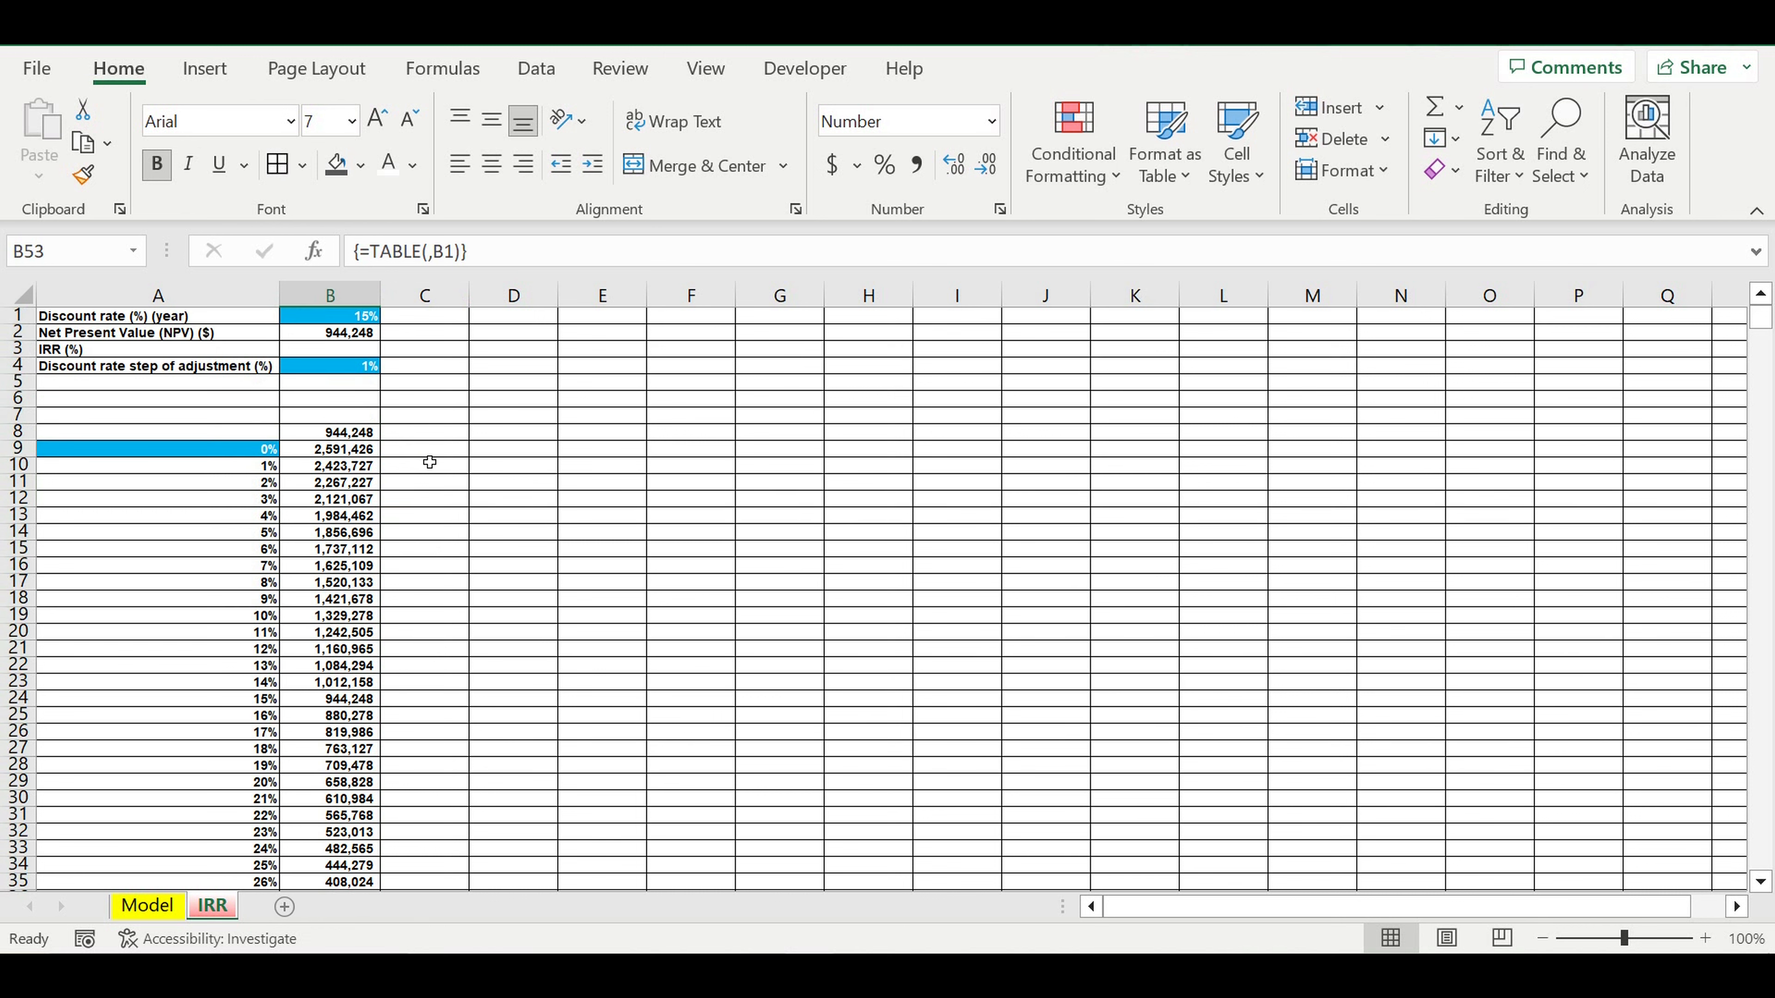
click(428, 451)
text(=)
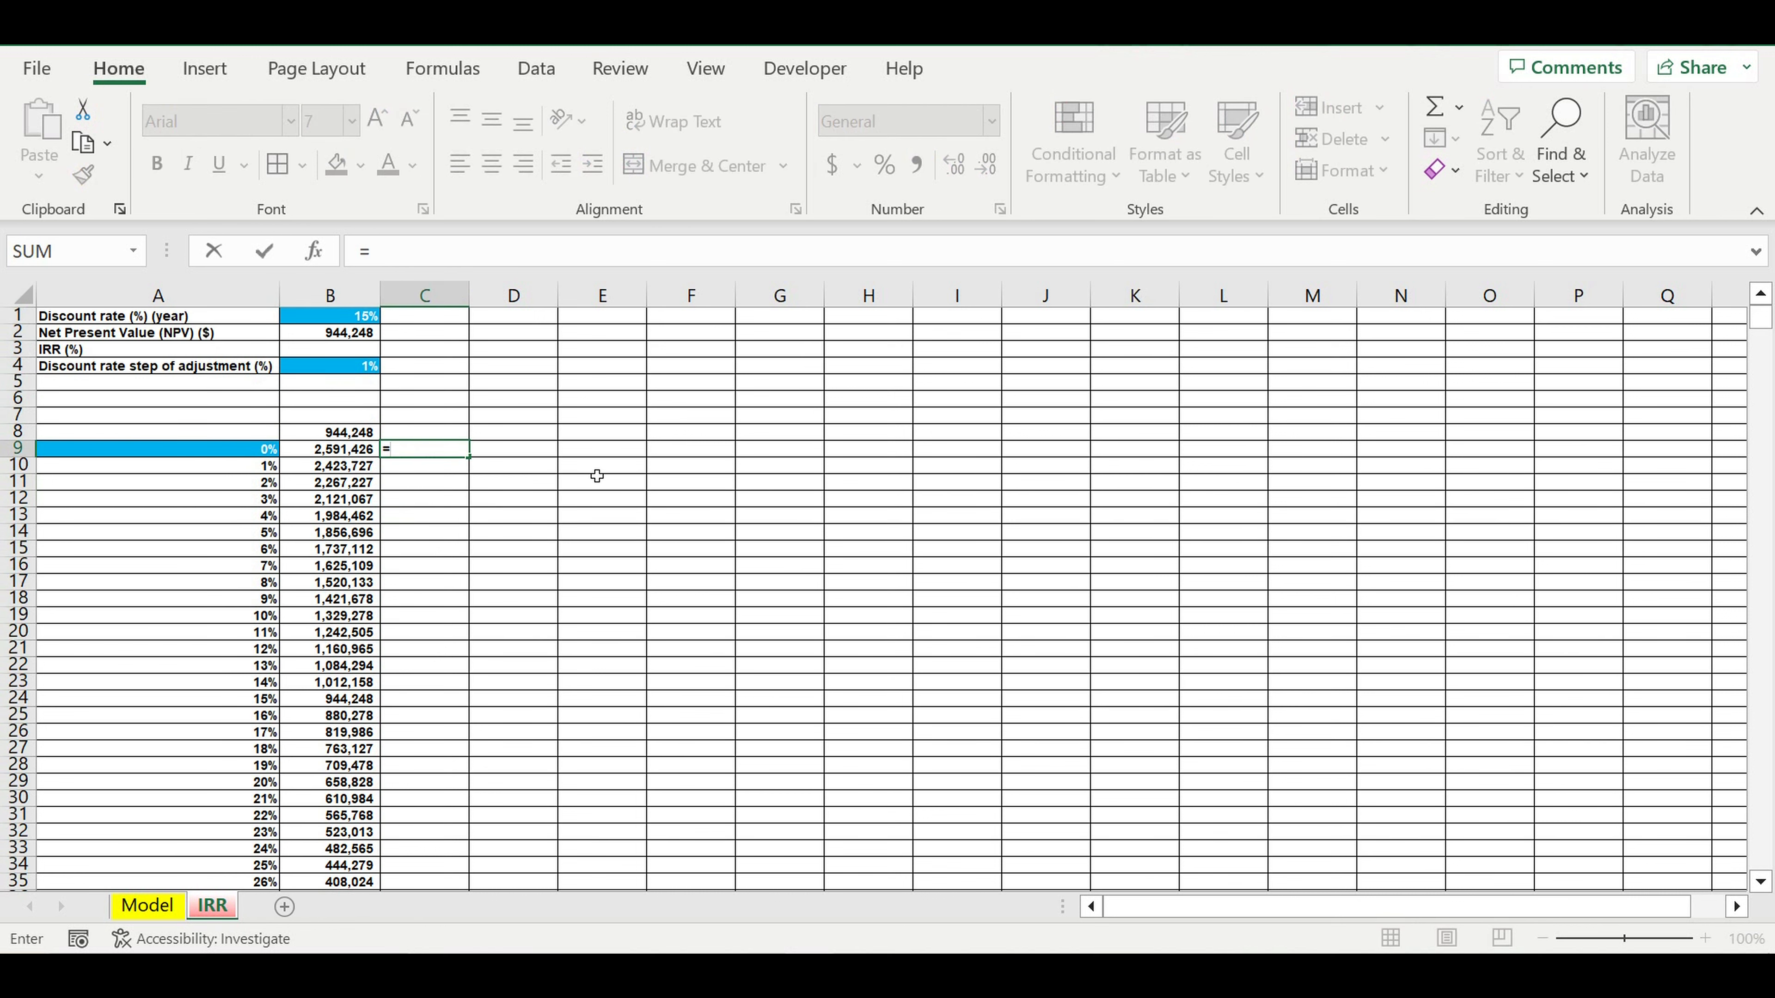
text(if()
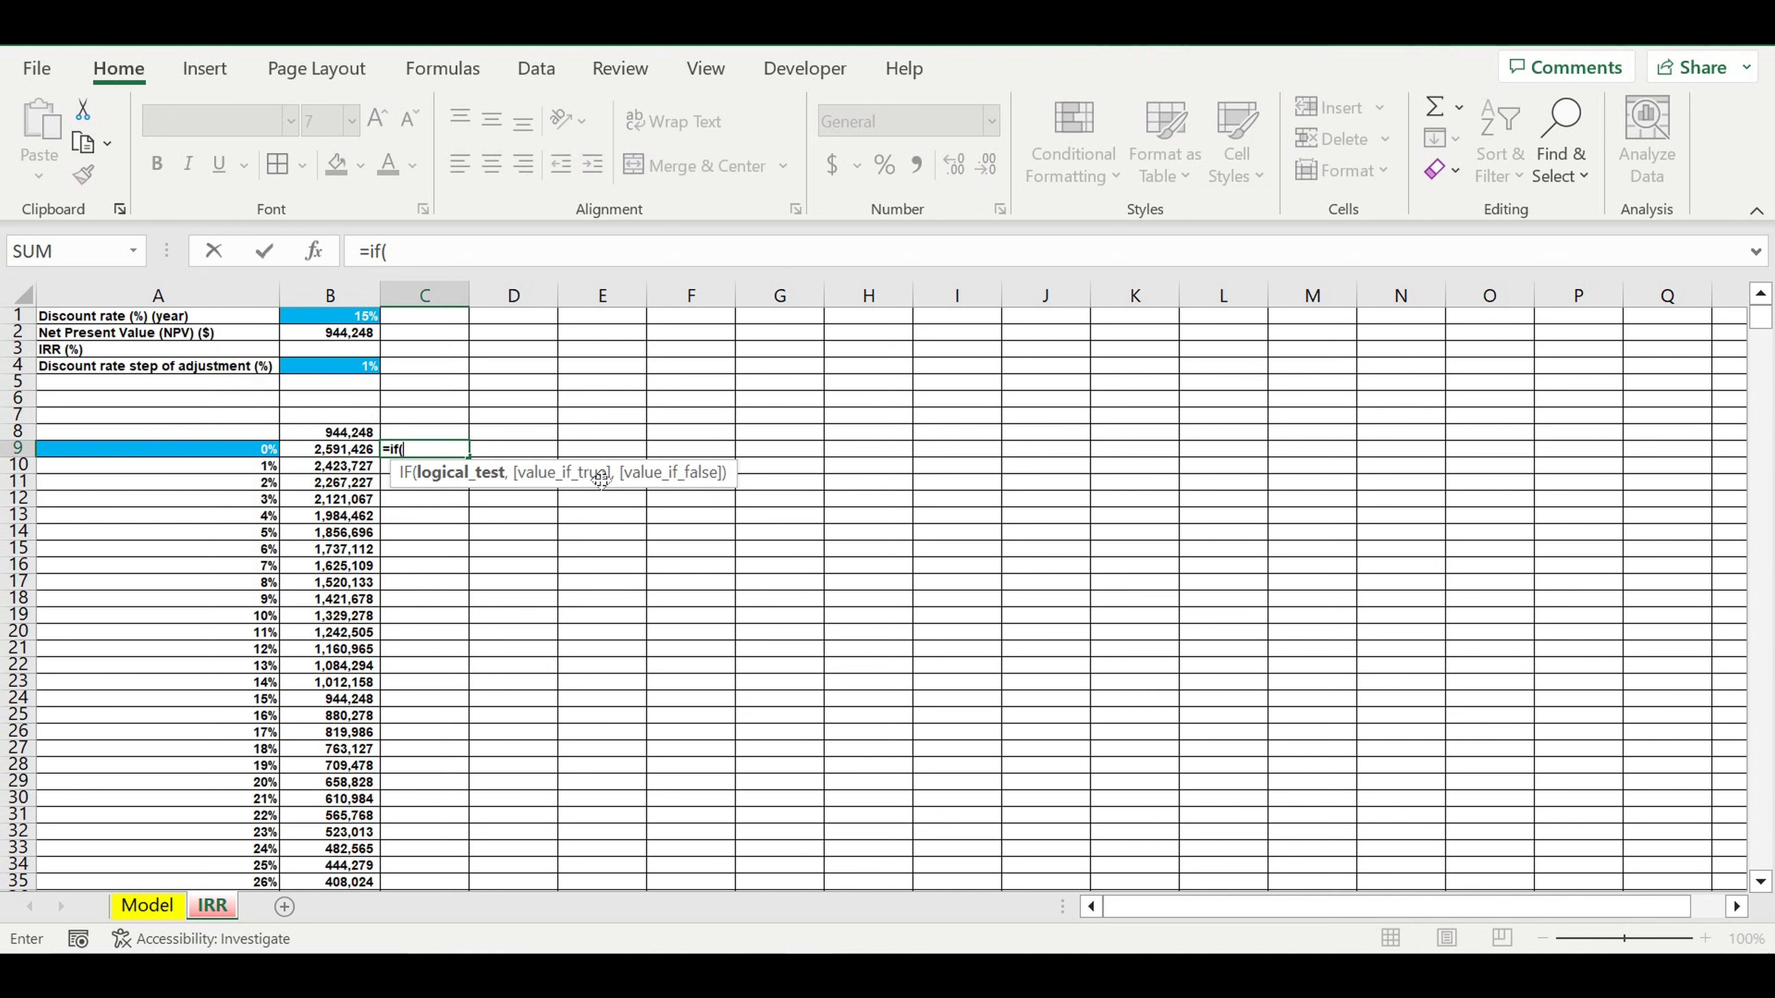
click(332, 452)
text(<0,1,)
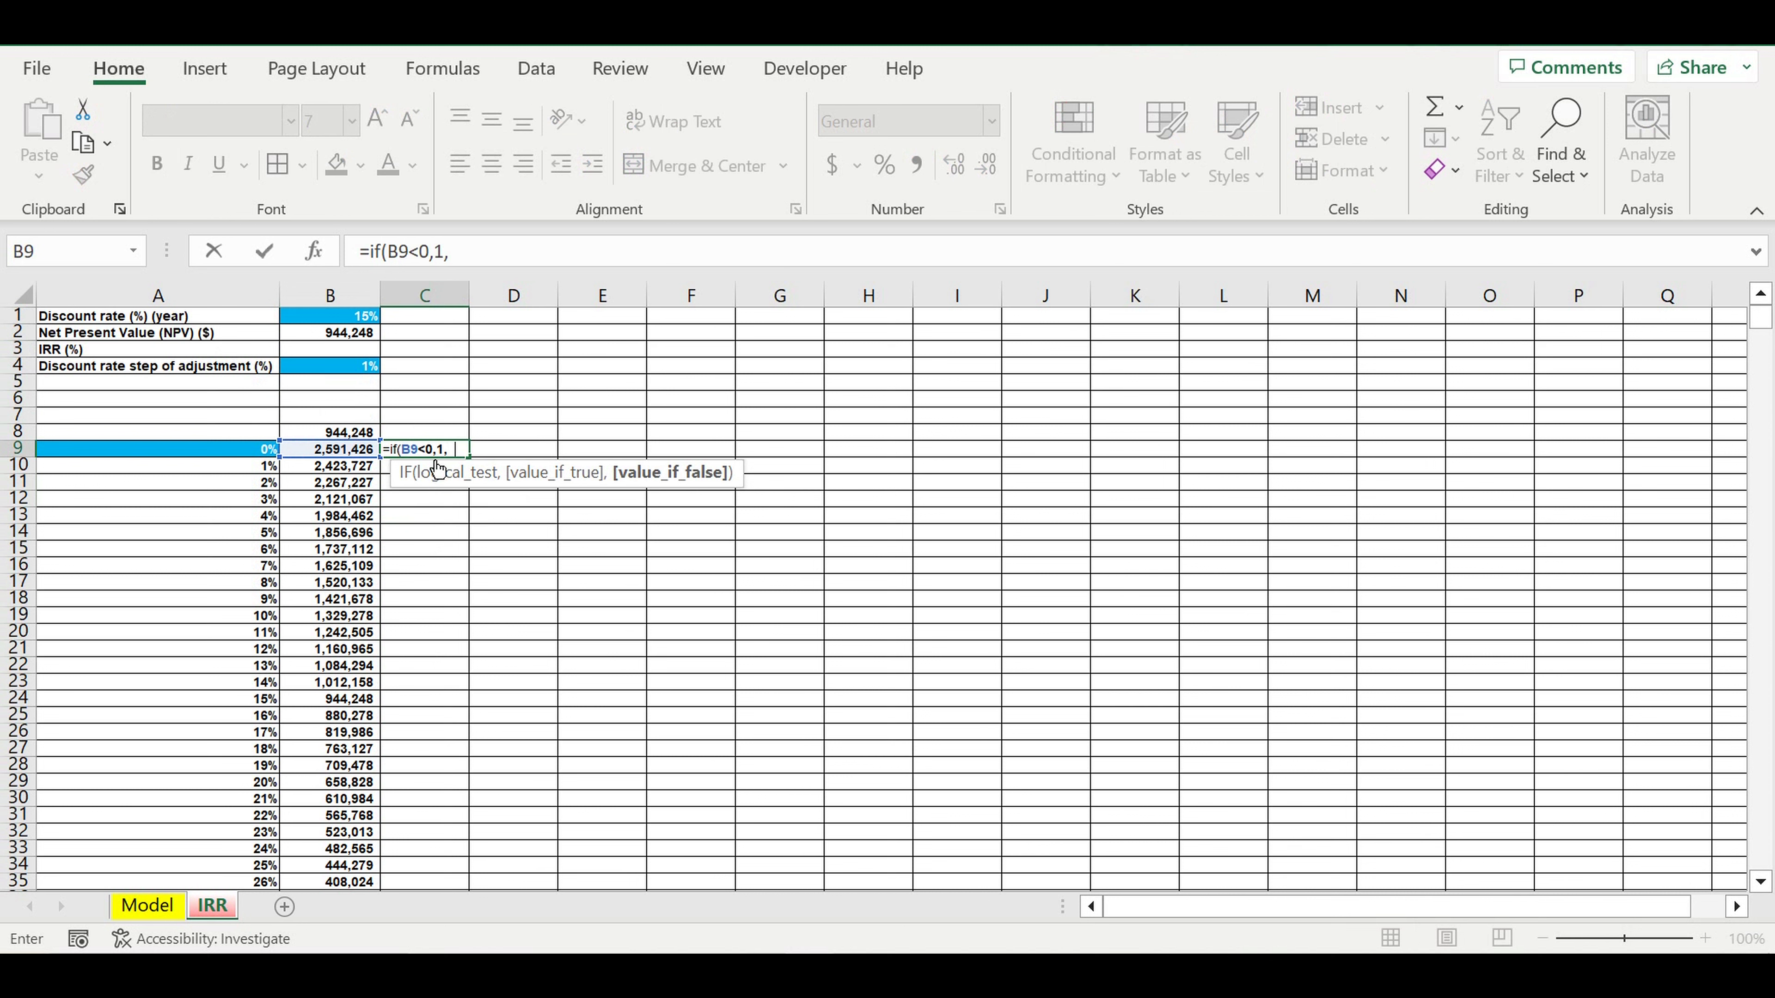
text(0)
key(Return)
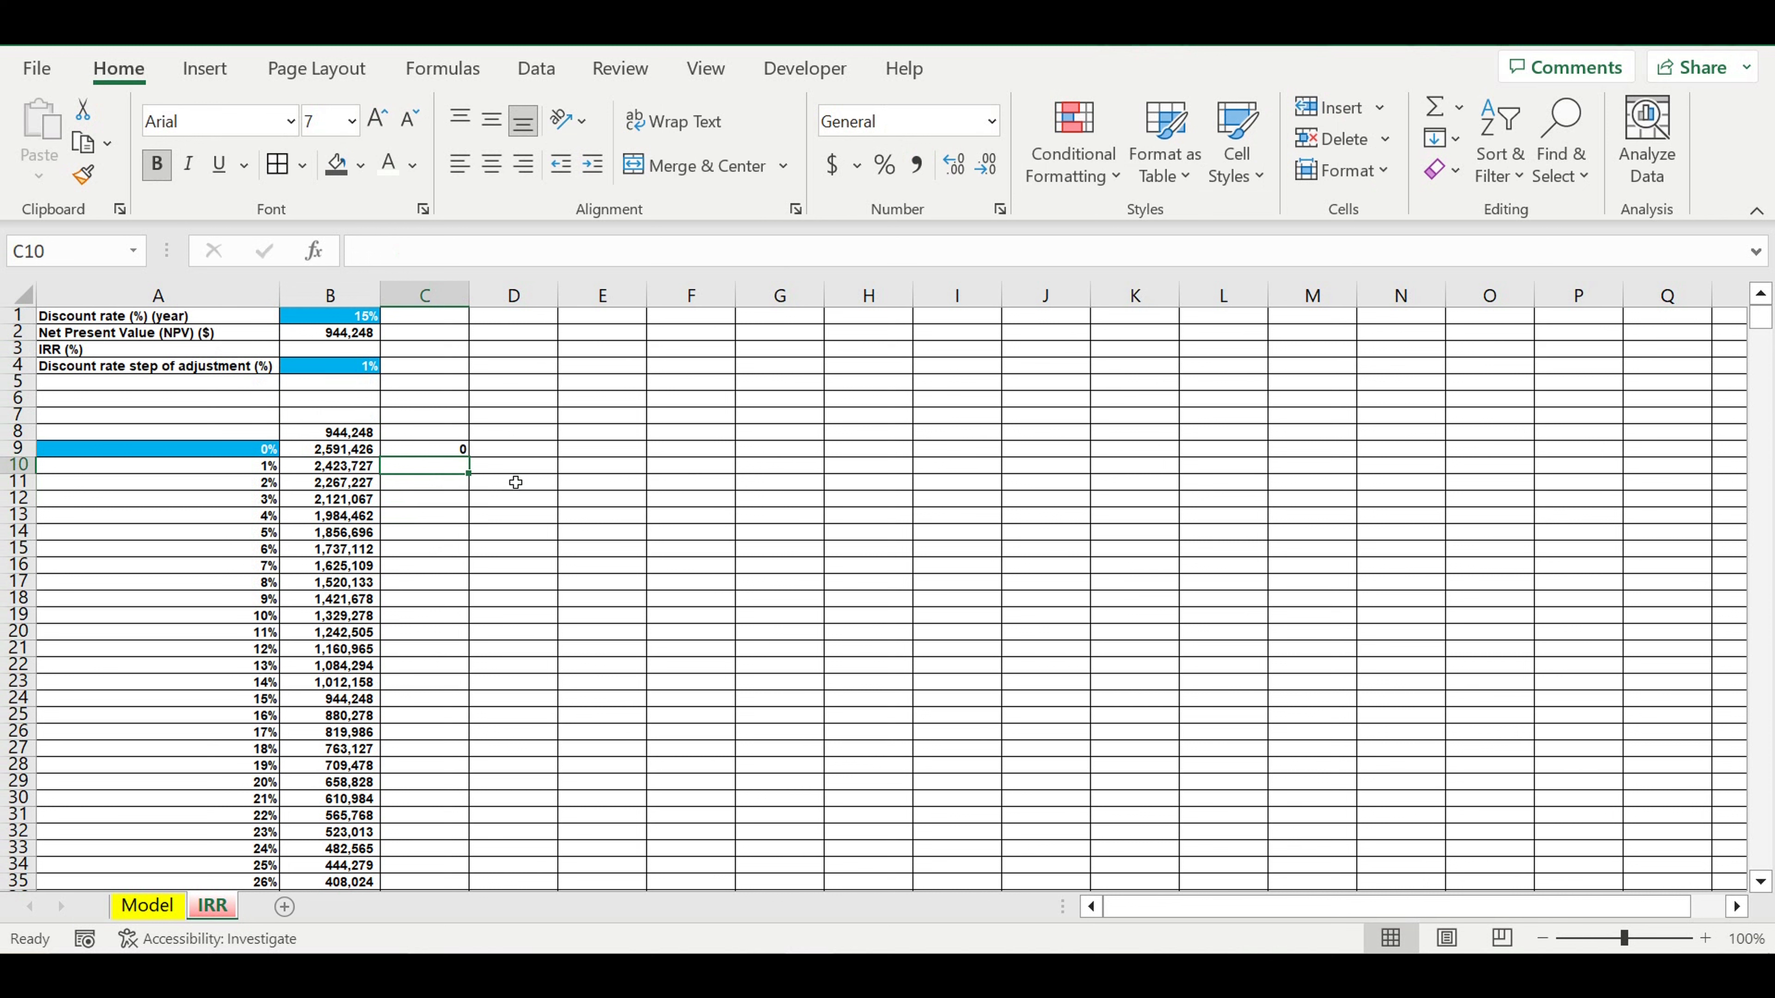
Begin an IF formula in C10 that tests AND(C9=0,B10>0) and returns 0 when true.
text(=if(and()
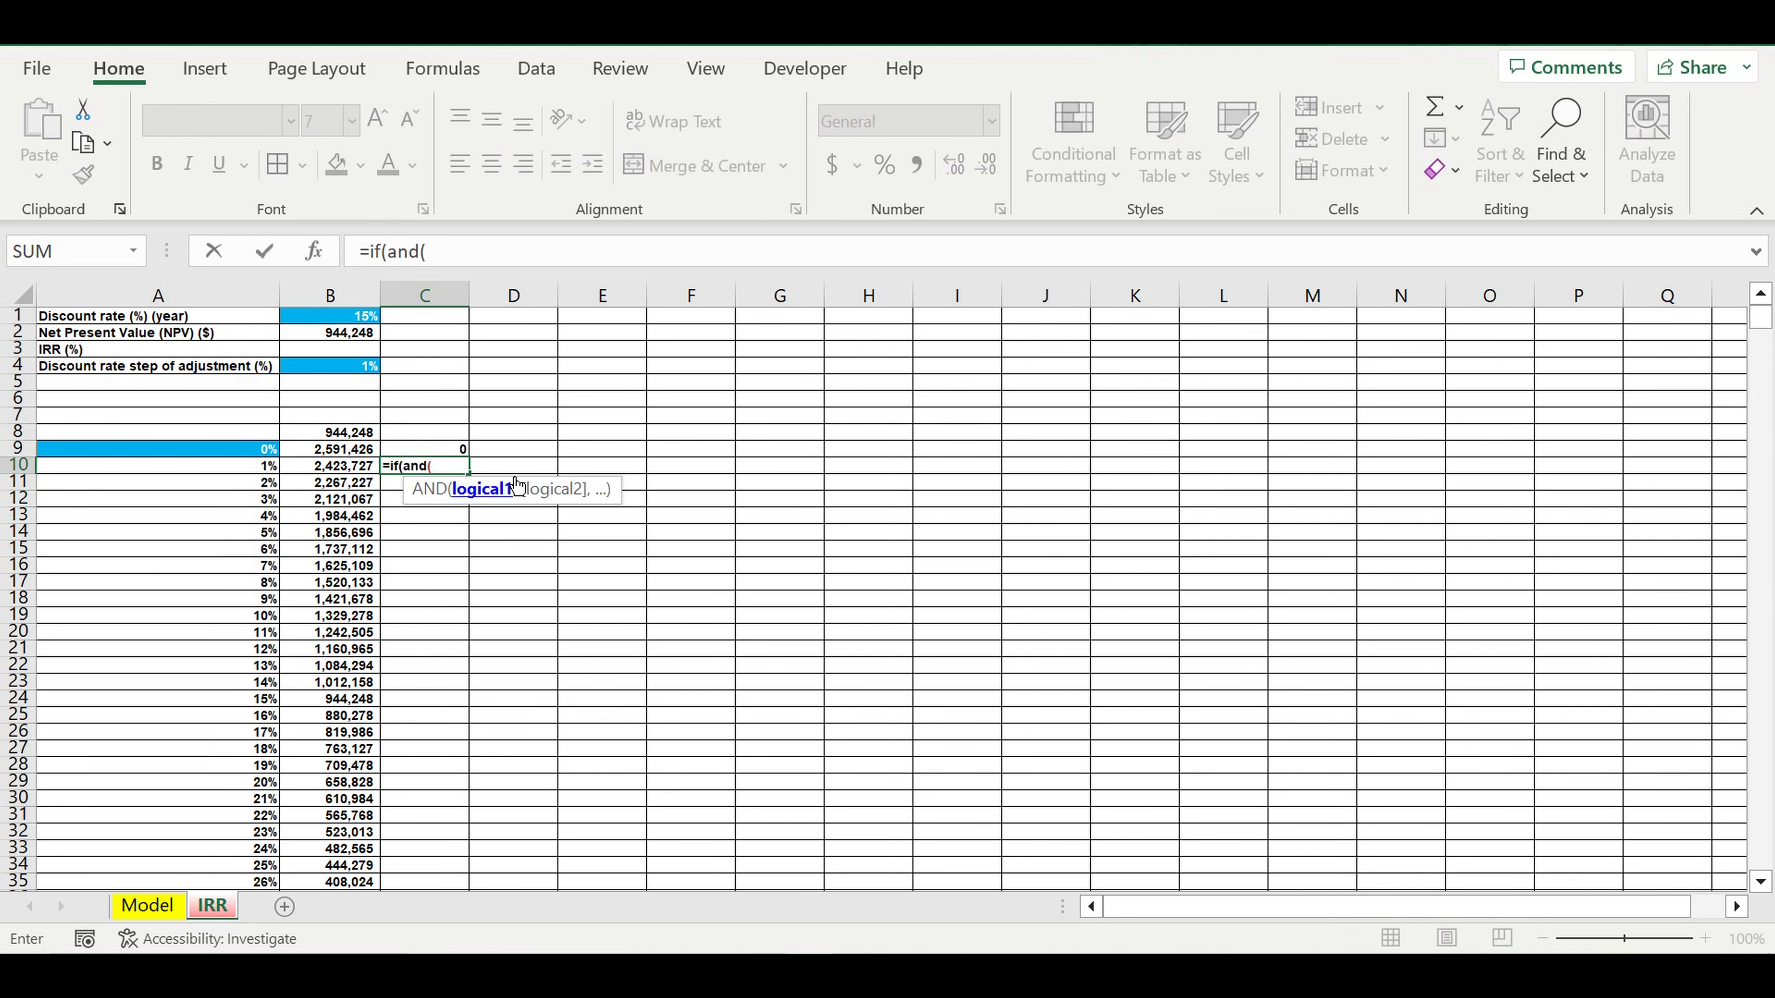
click(424, 445)
text(=0)
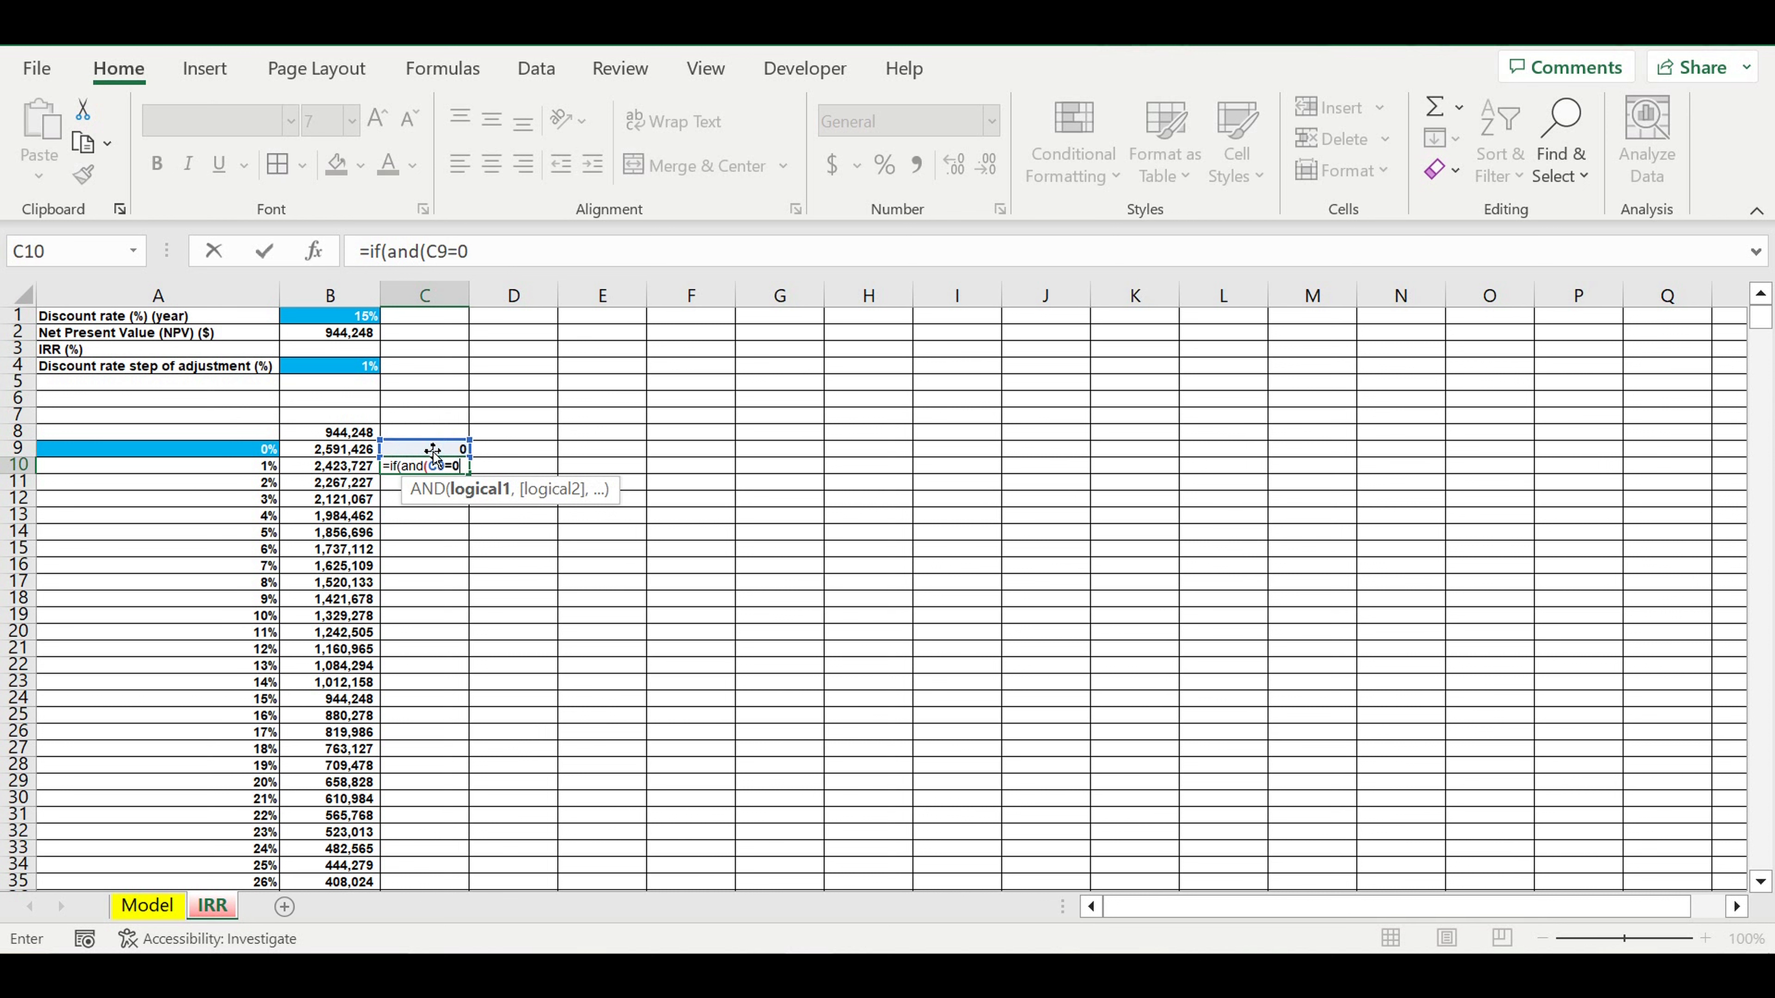
text(,)
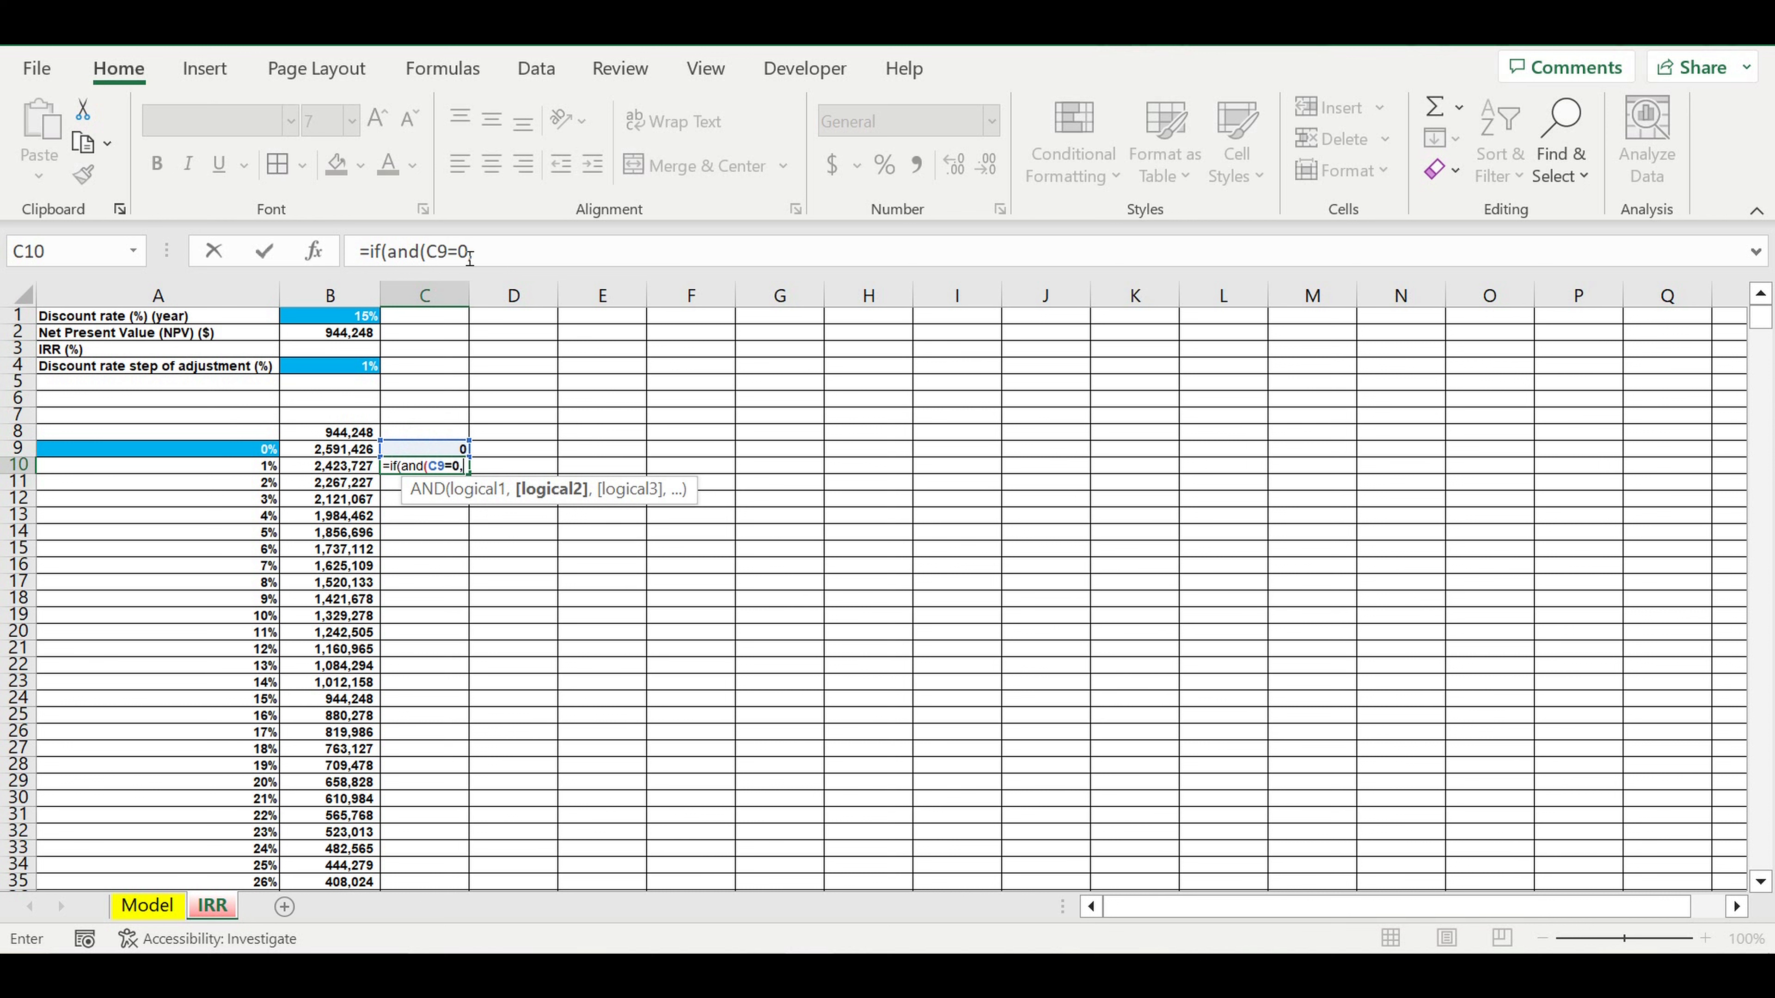
drag(459, 252, 449, 252)
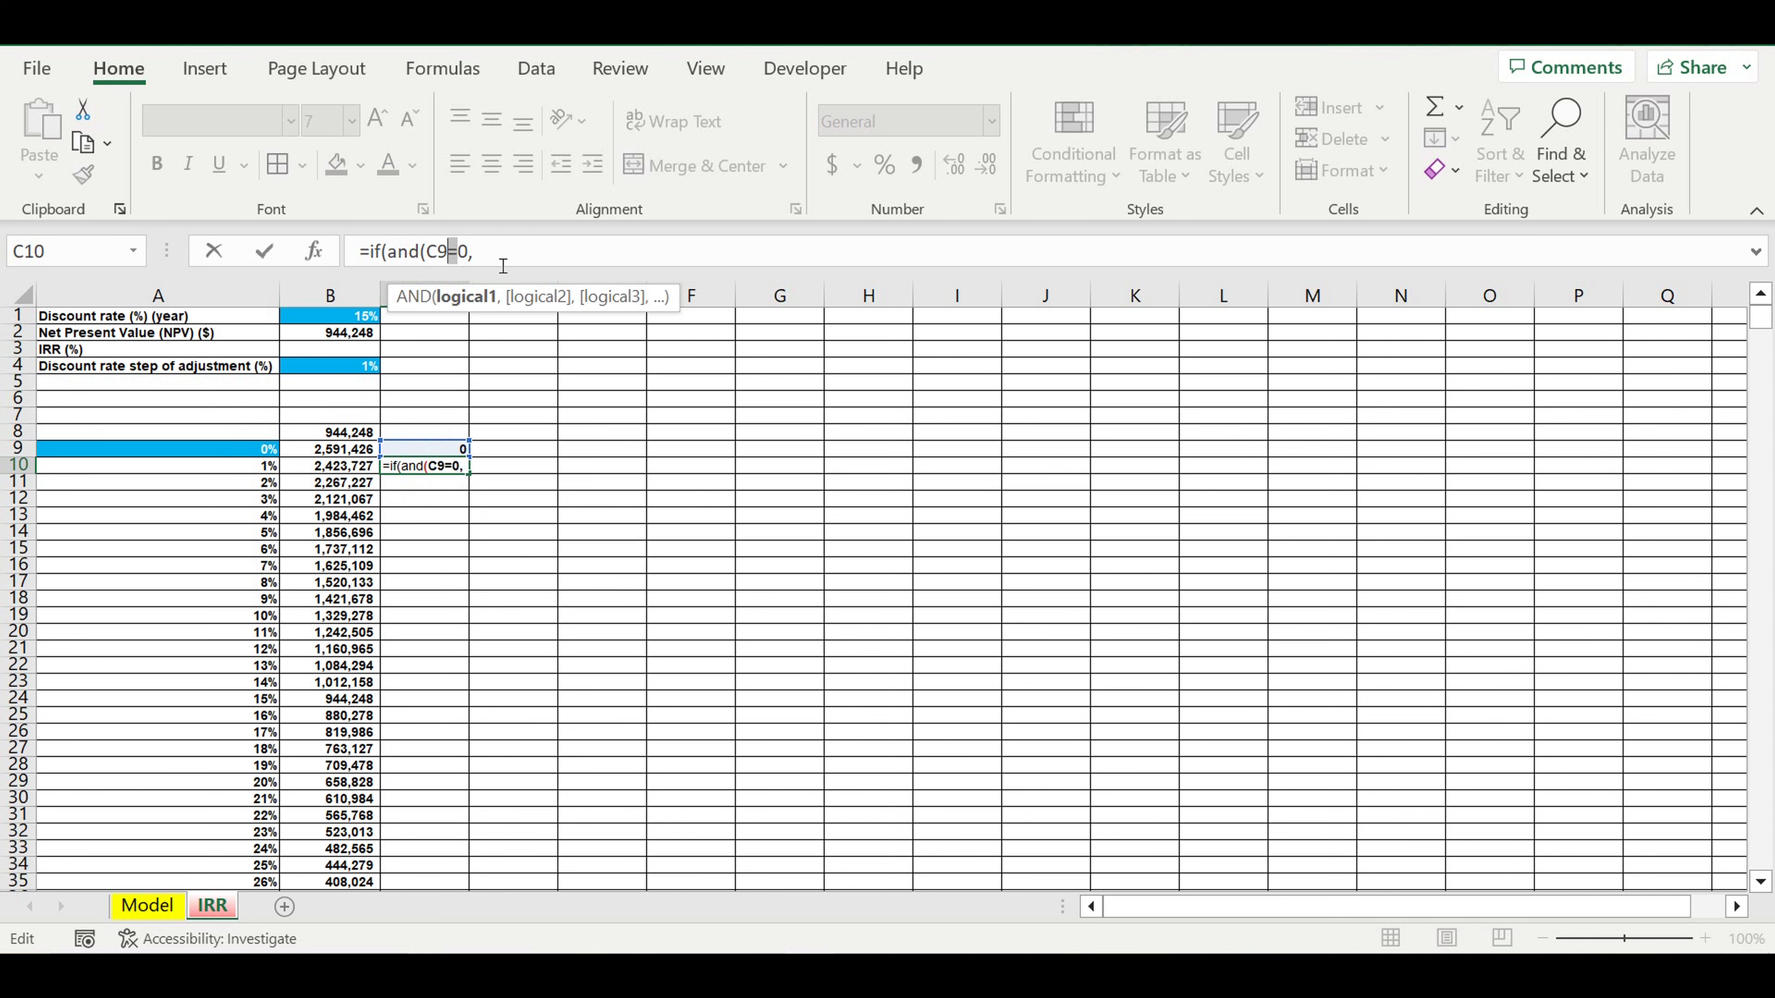
click(470, 255)
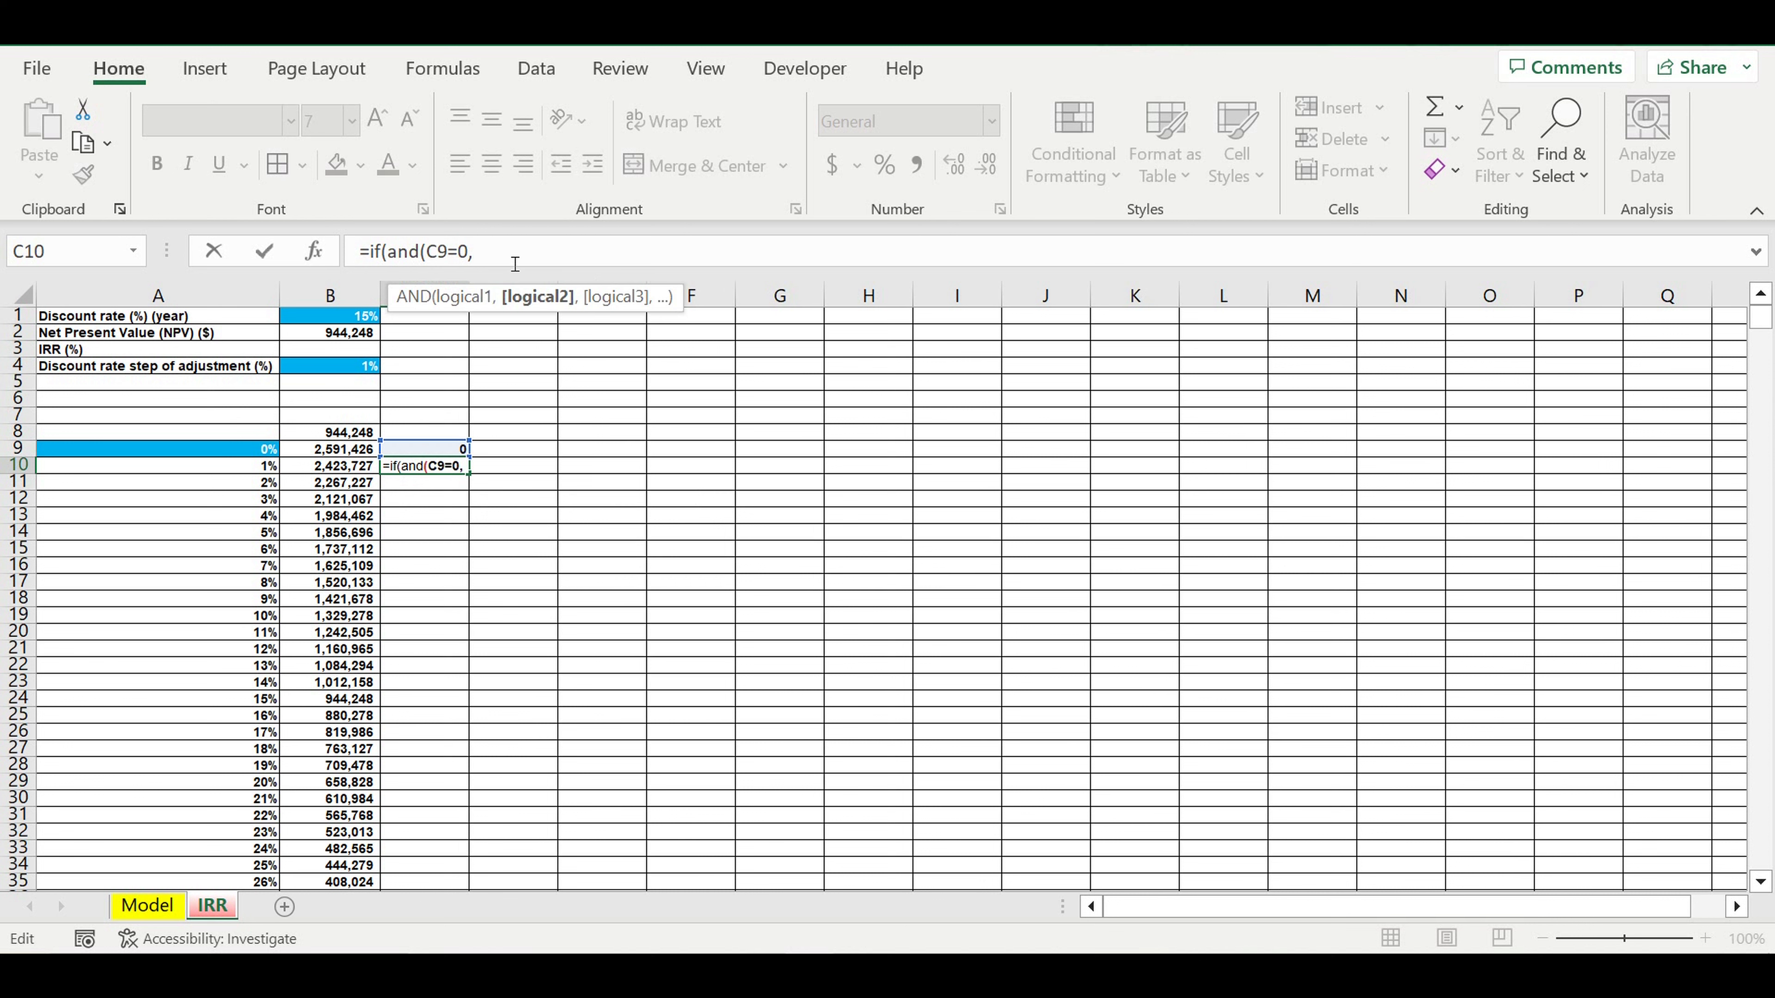
click(332, 470)
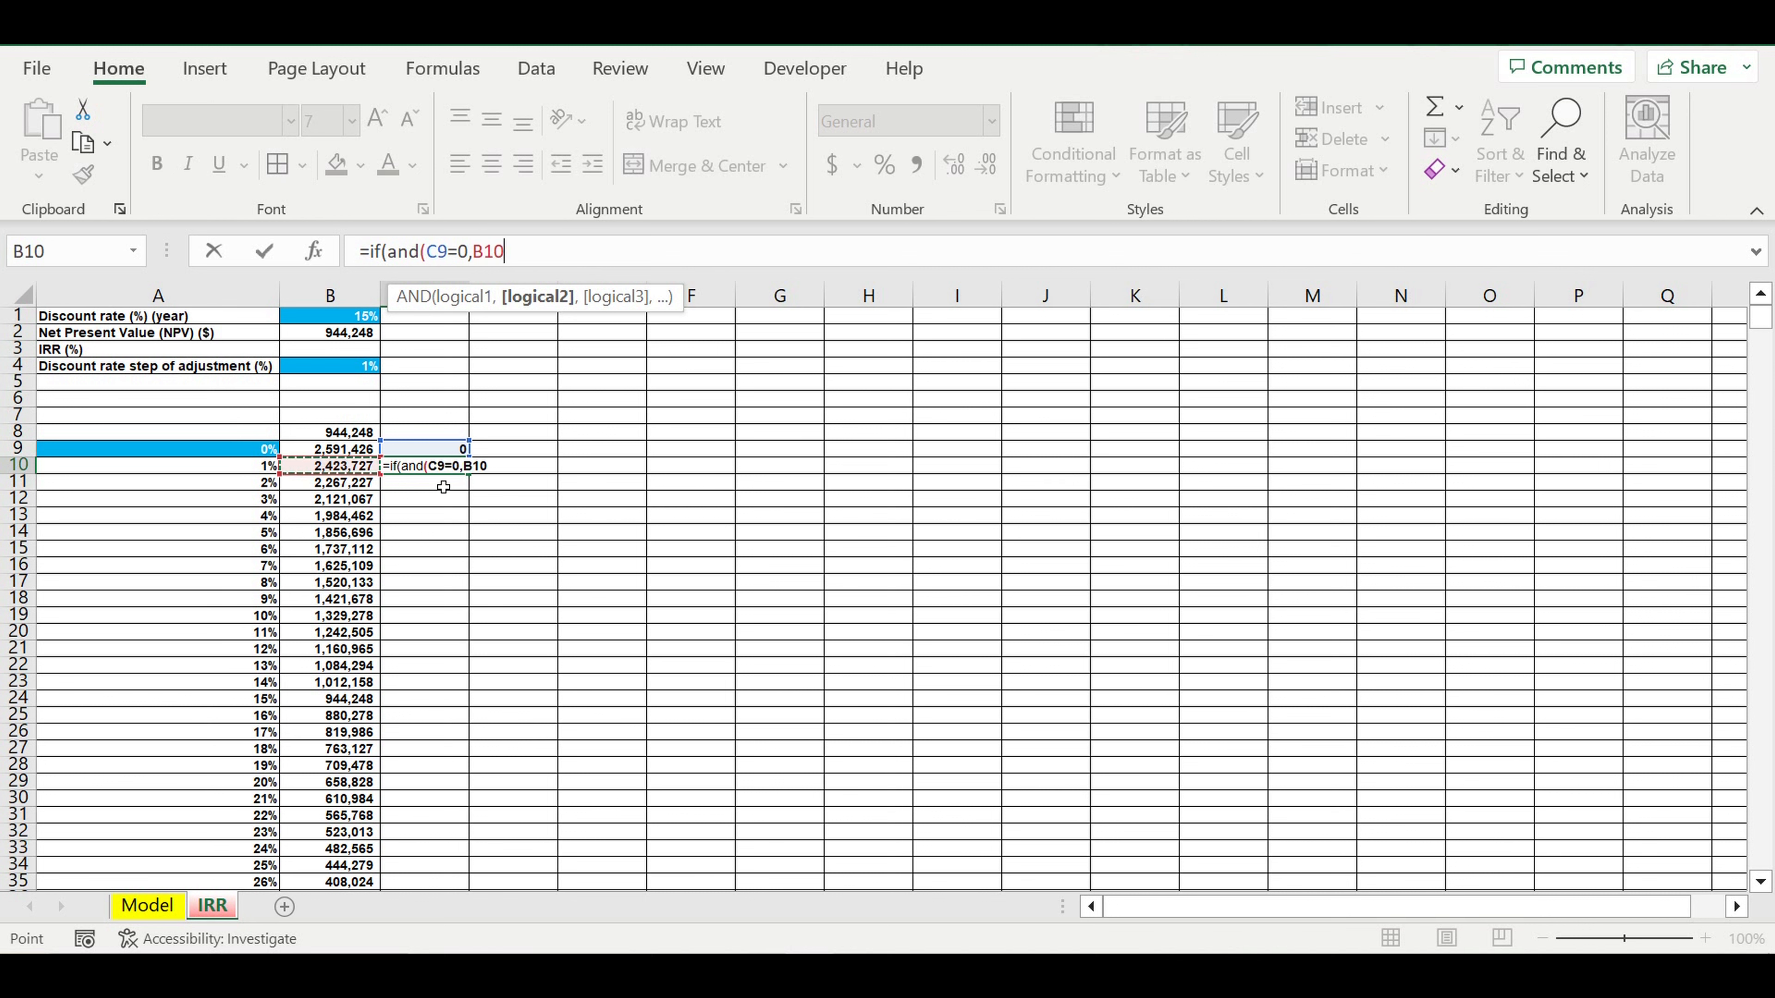
text(>0))
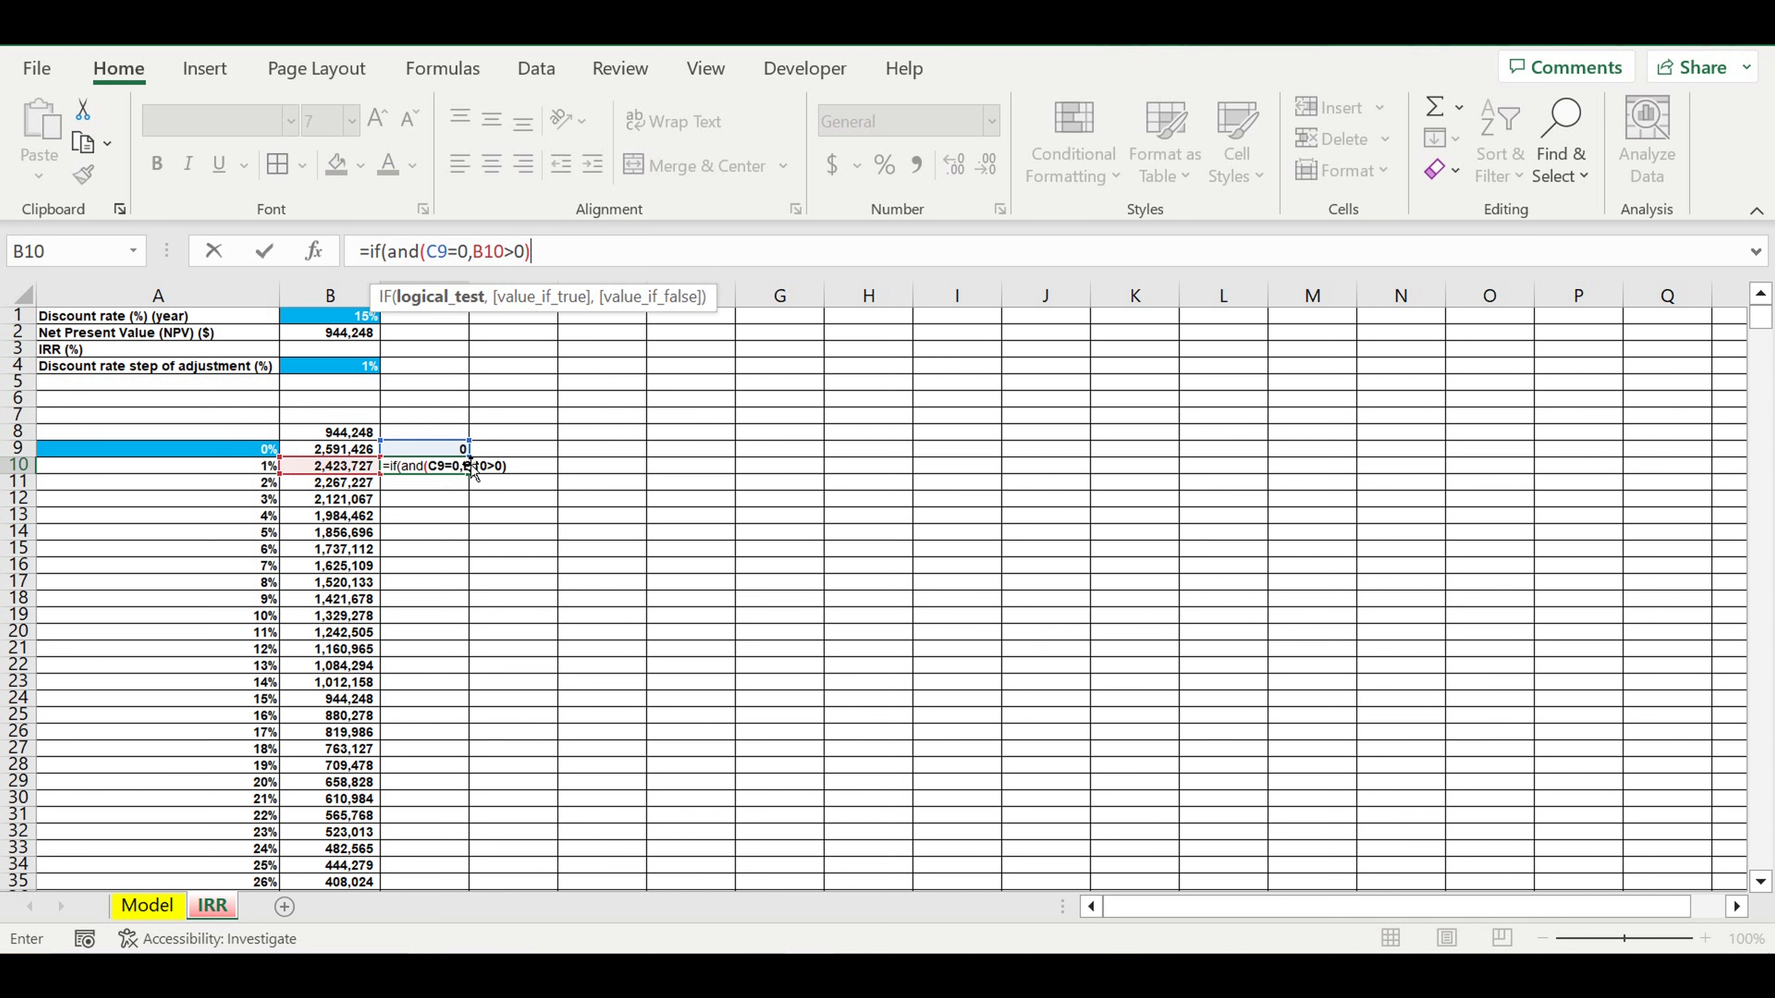
text(,0)
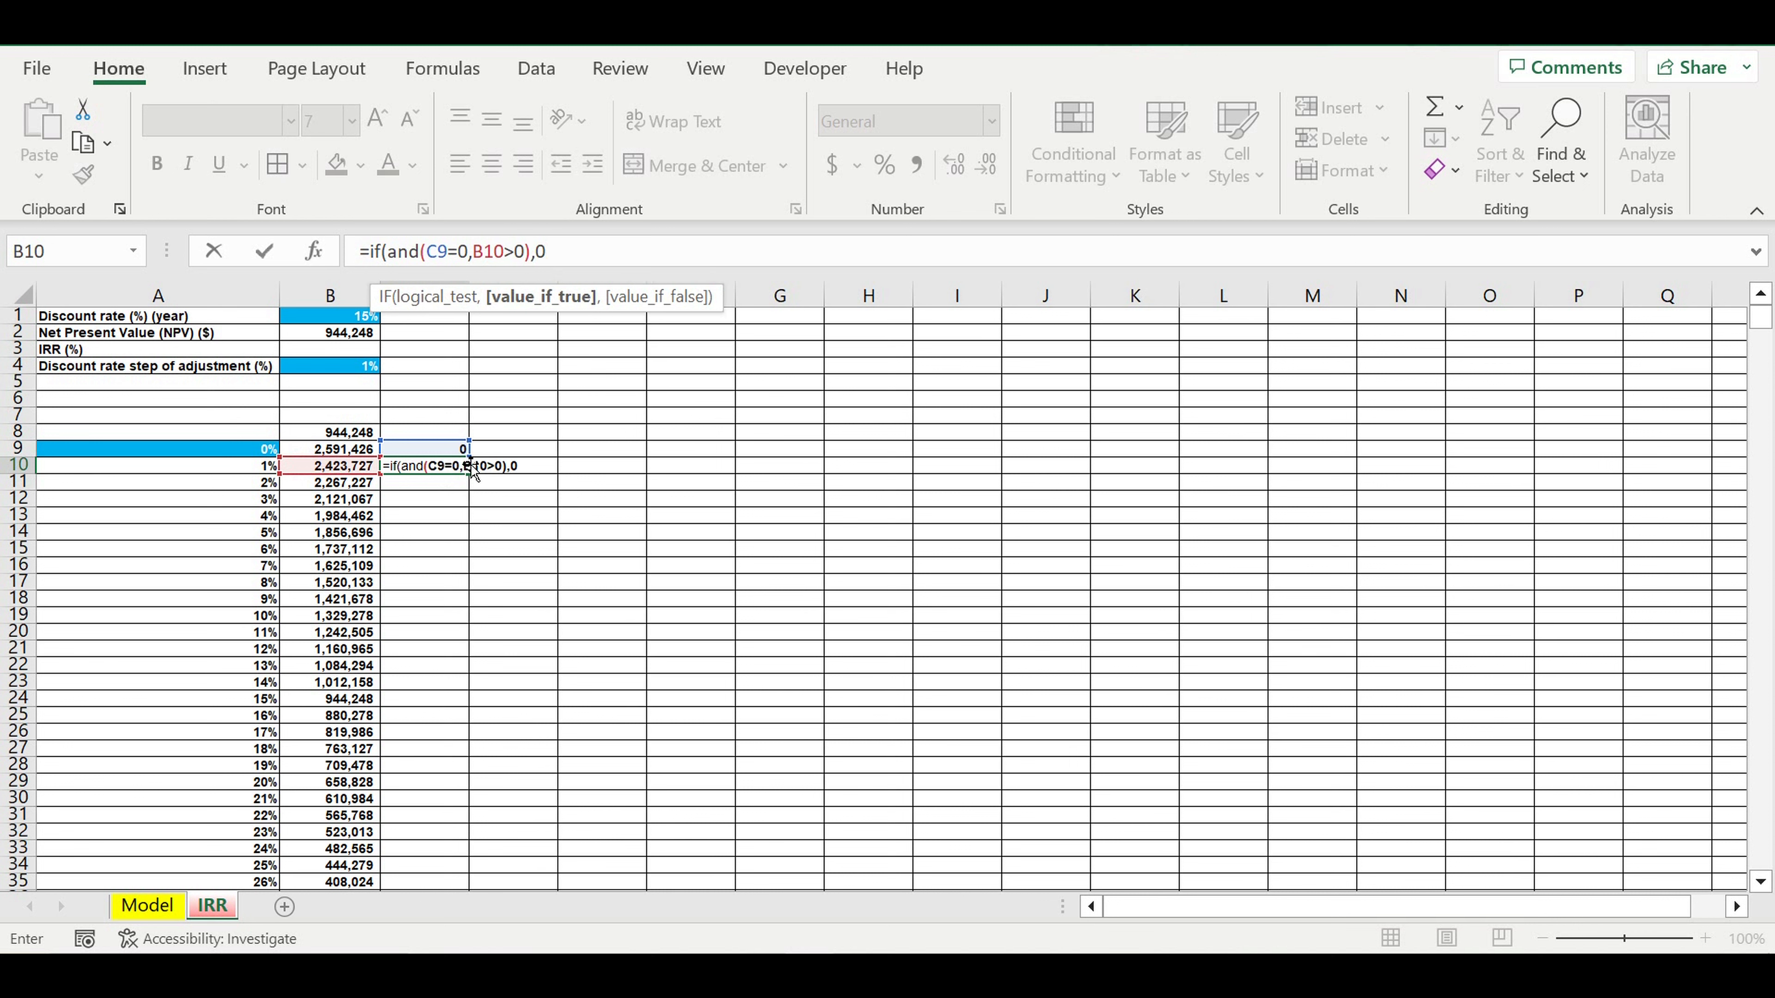
text(,)
Complete the C10 formula with a nested IF(AND(C9=0,B10<=0),1,1) as its value if false.
drag(573, 250, 402, 259)
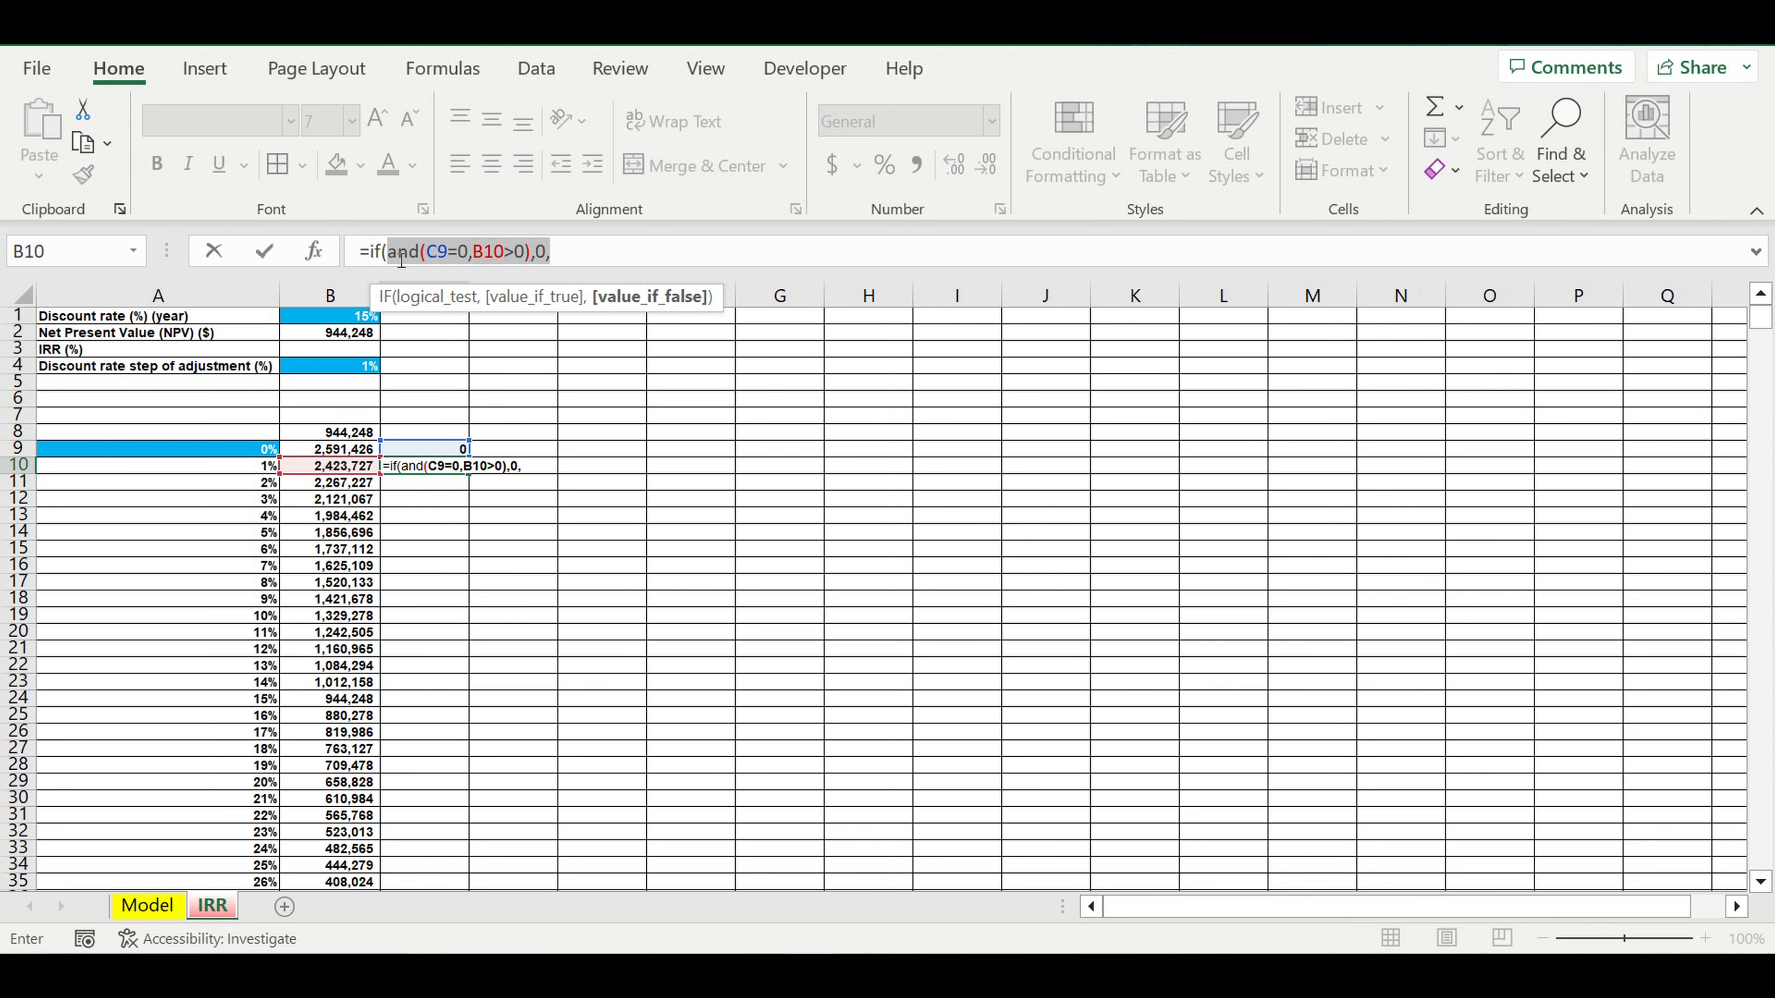
click(603, 266)
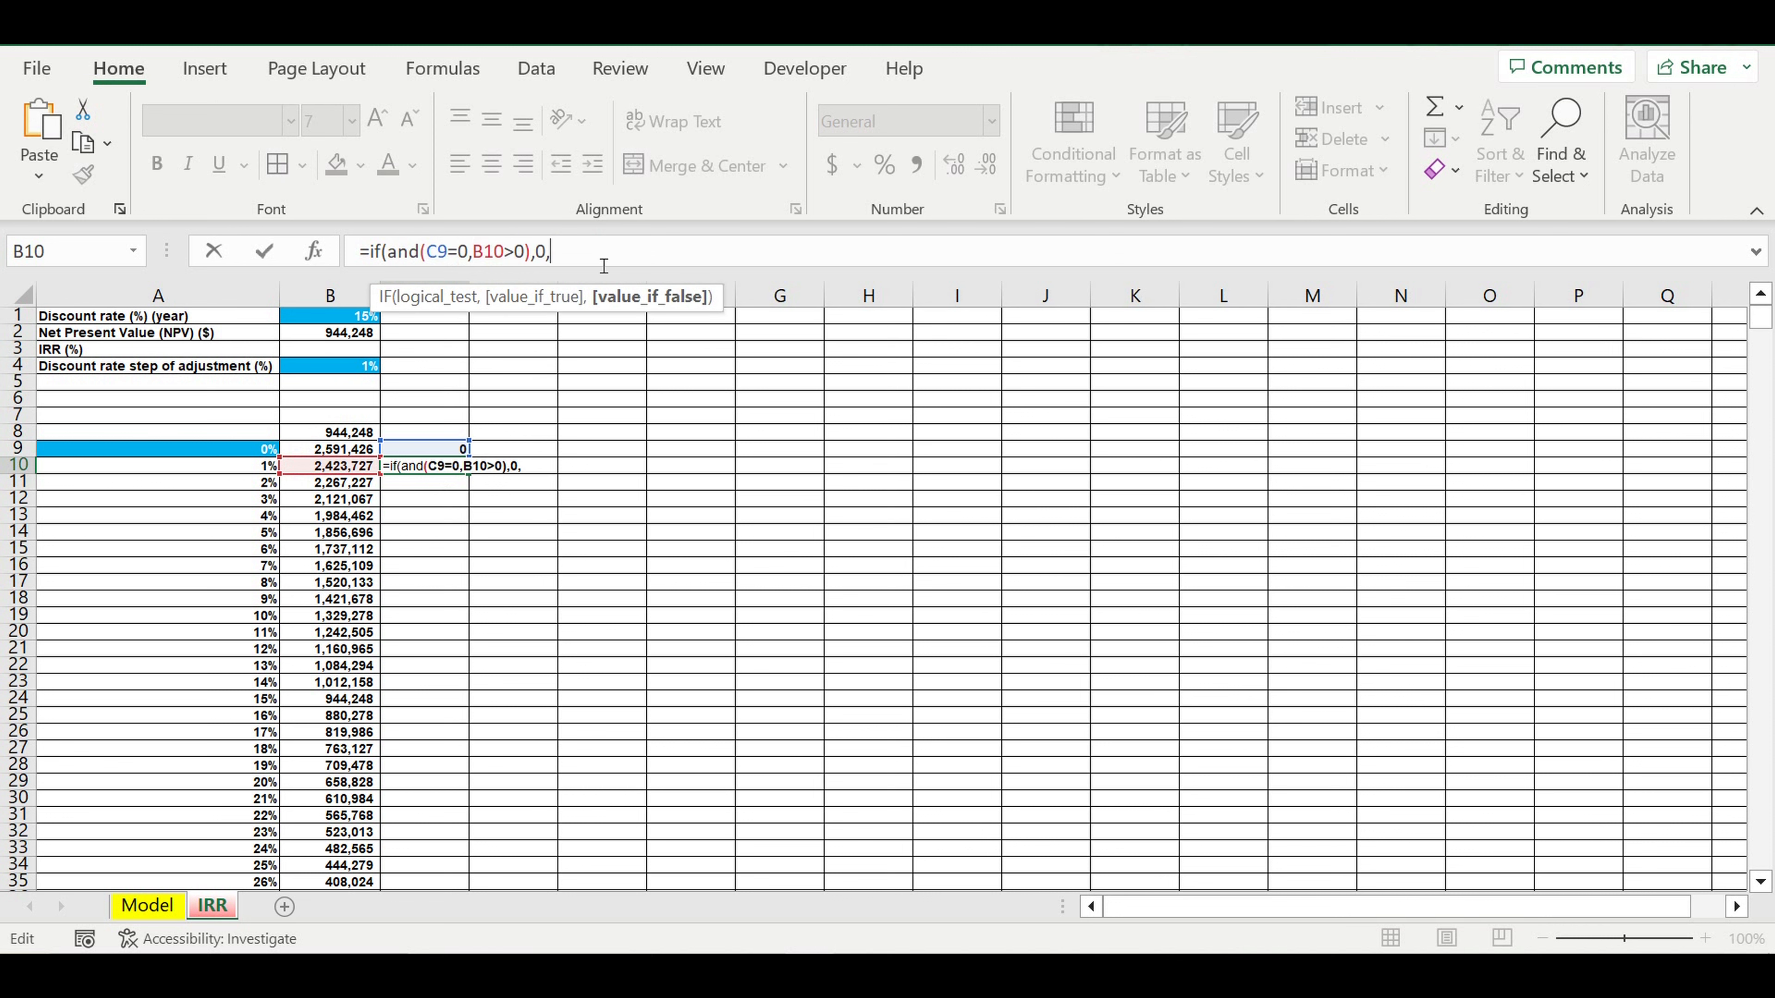
key(ctrl+v)
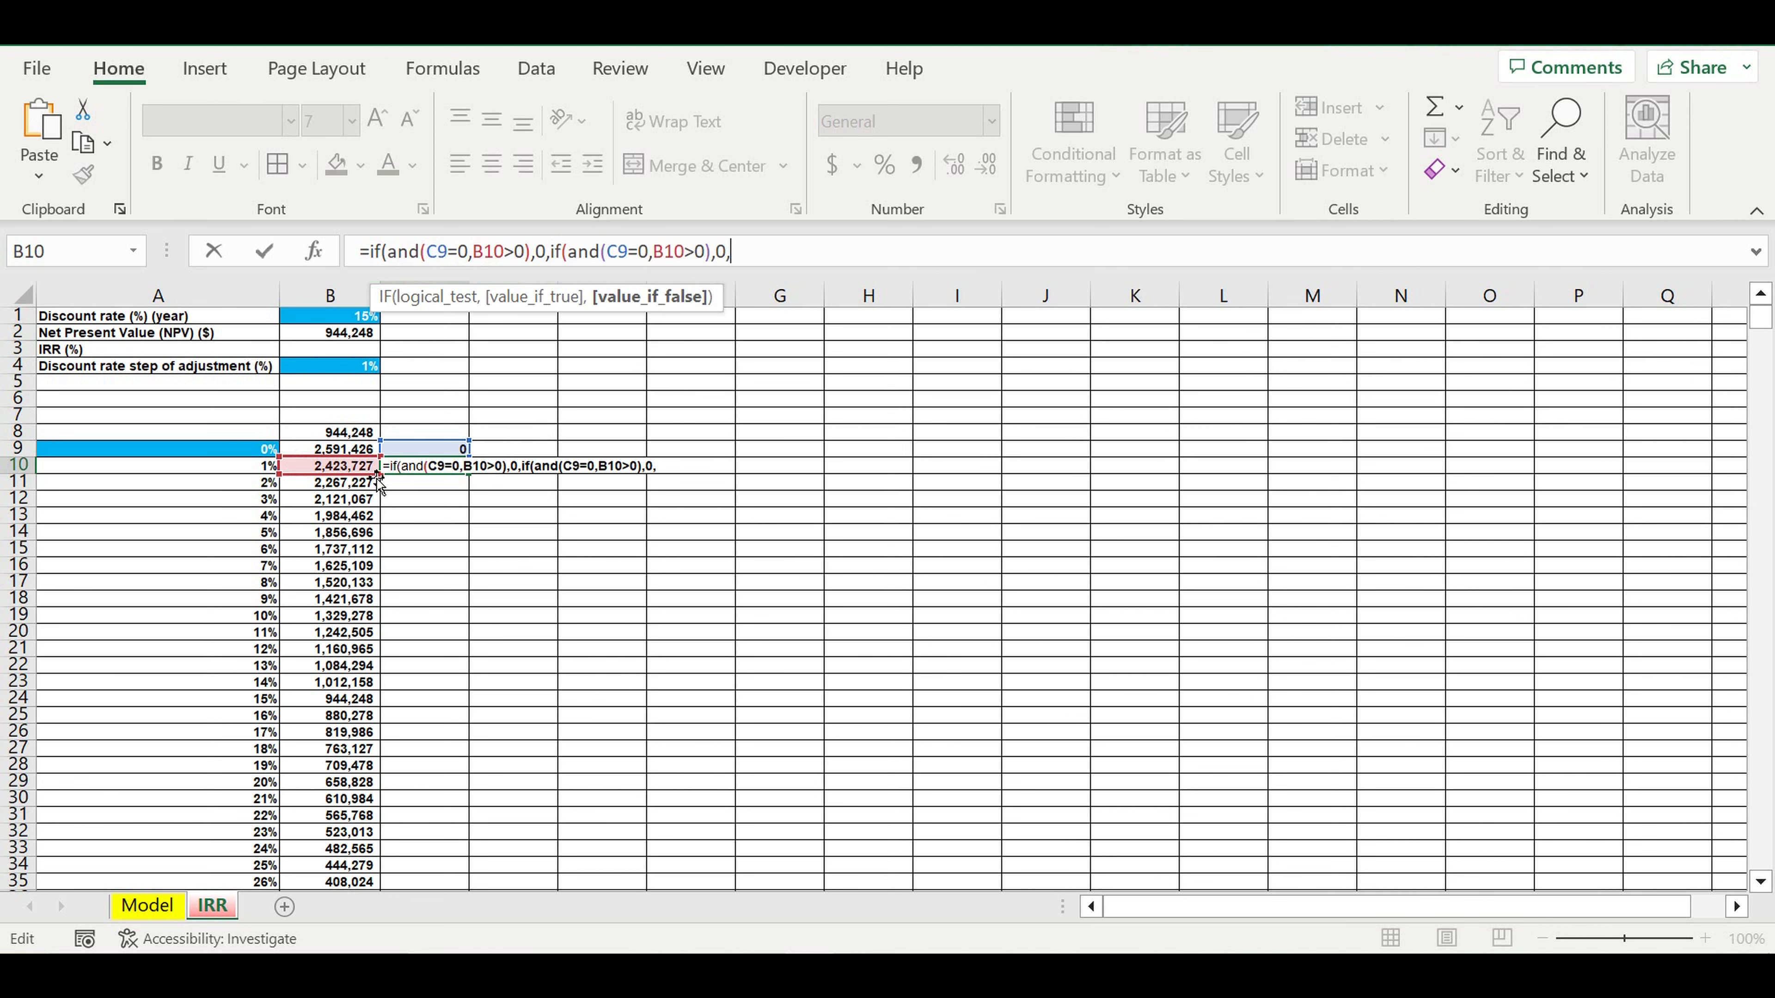
drag(695, 253, 685, 252)
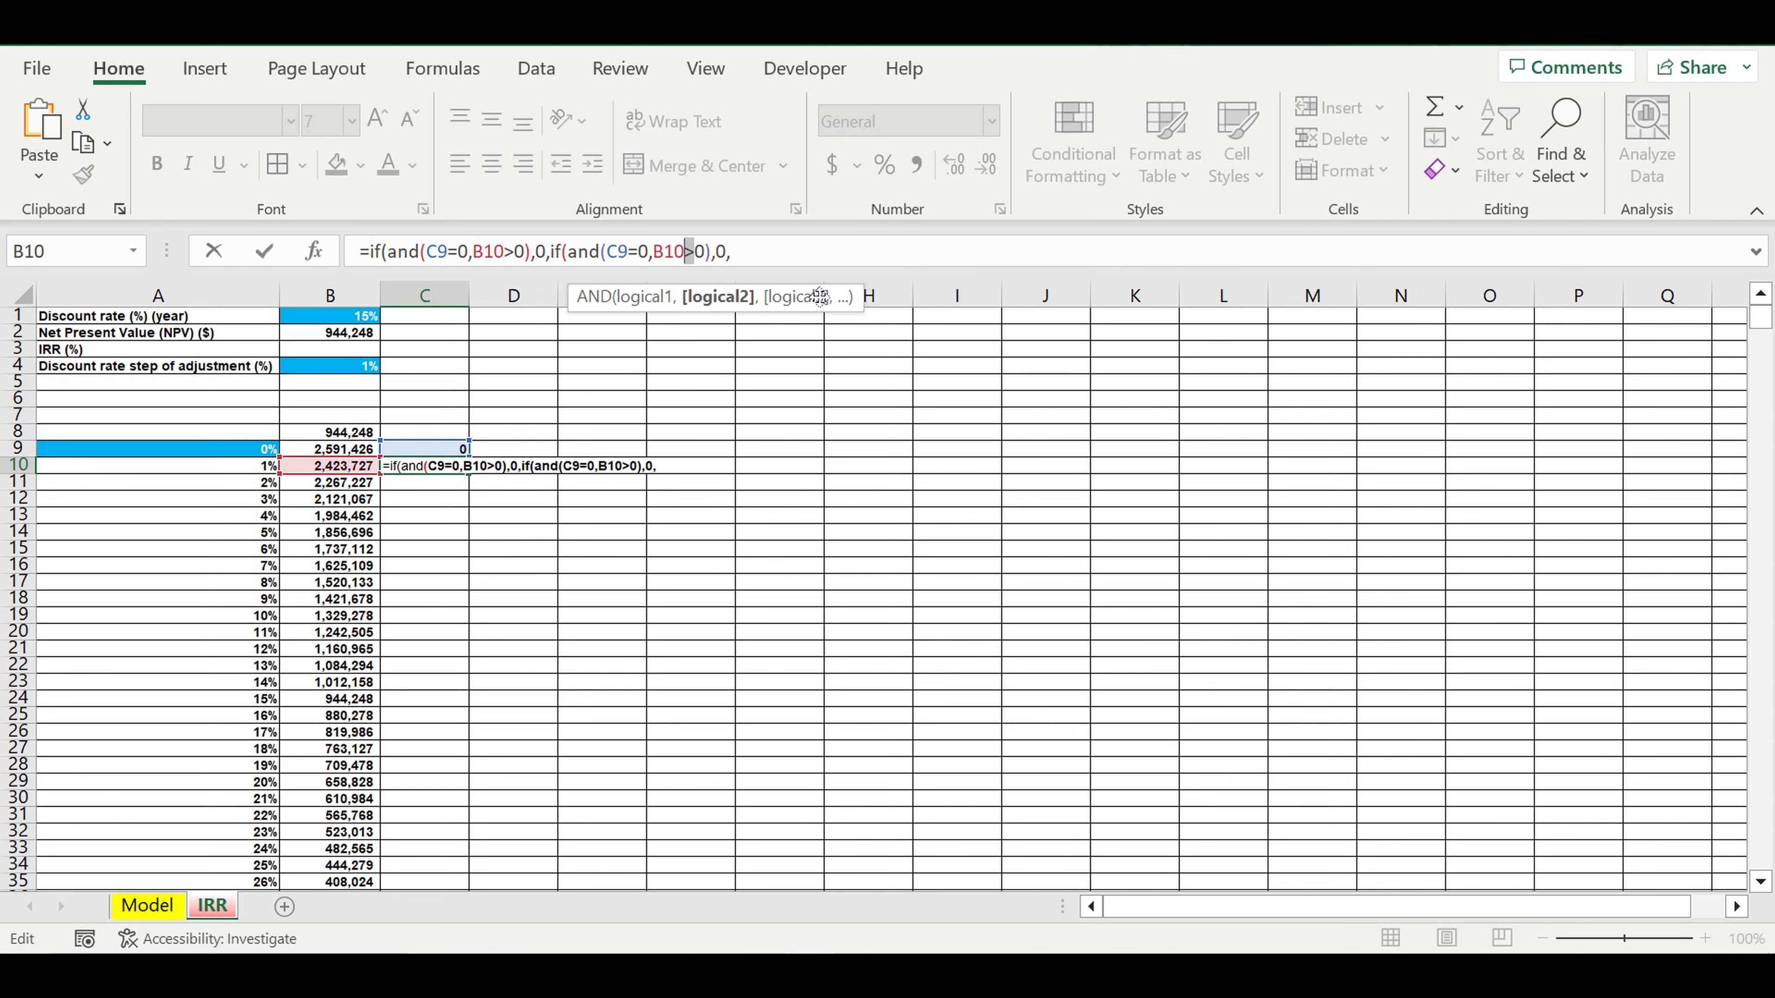
text(<=)
drag(724, 251, 738, 255)
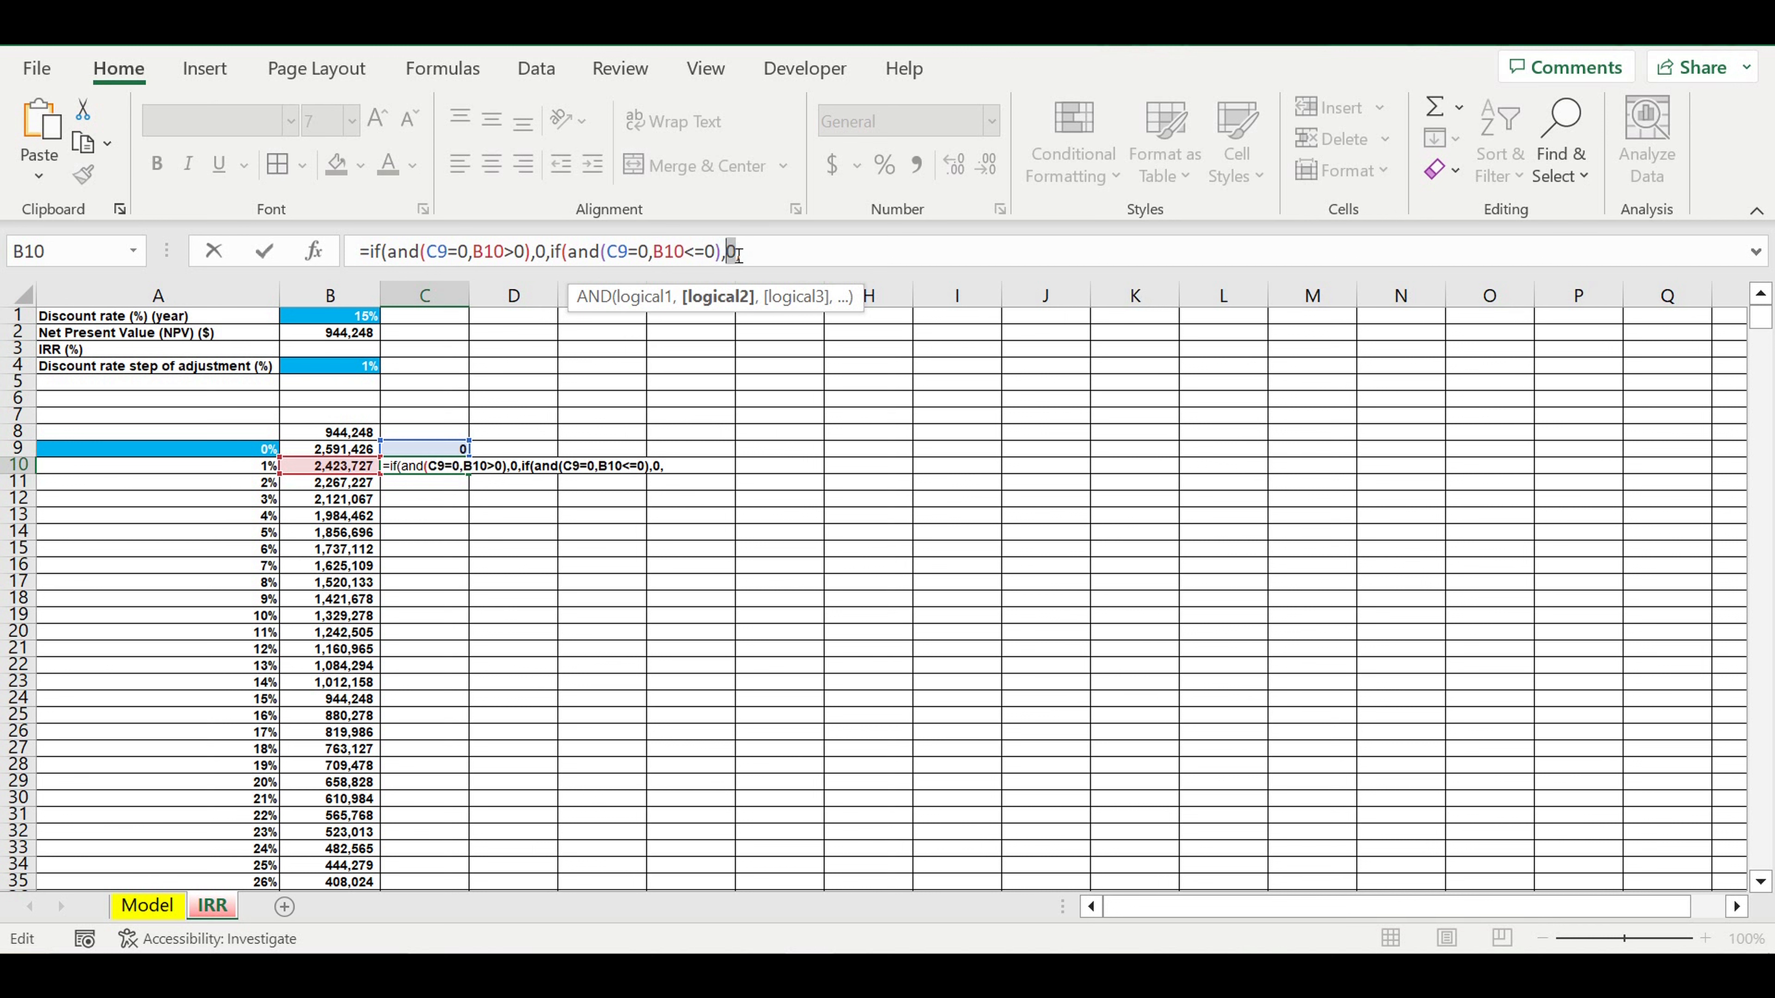
text(1,1)
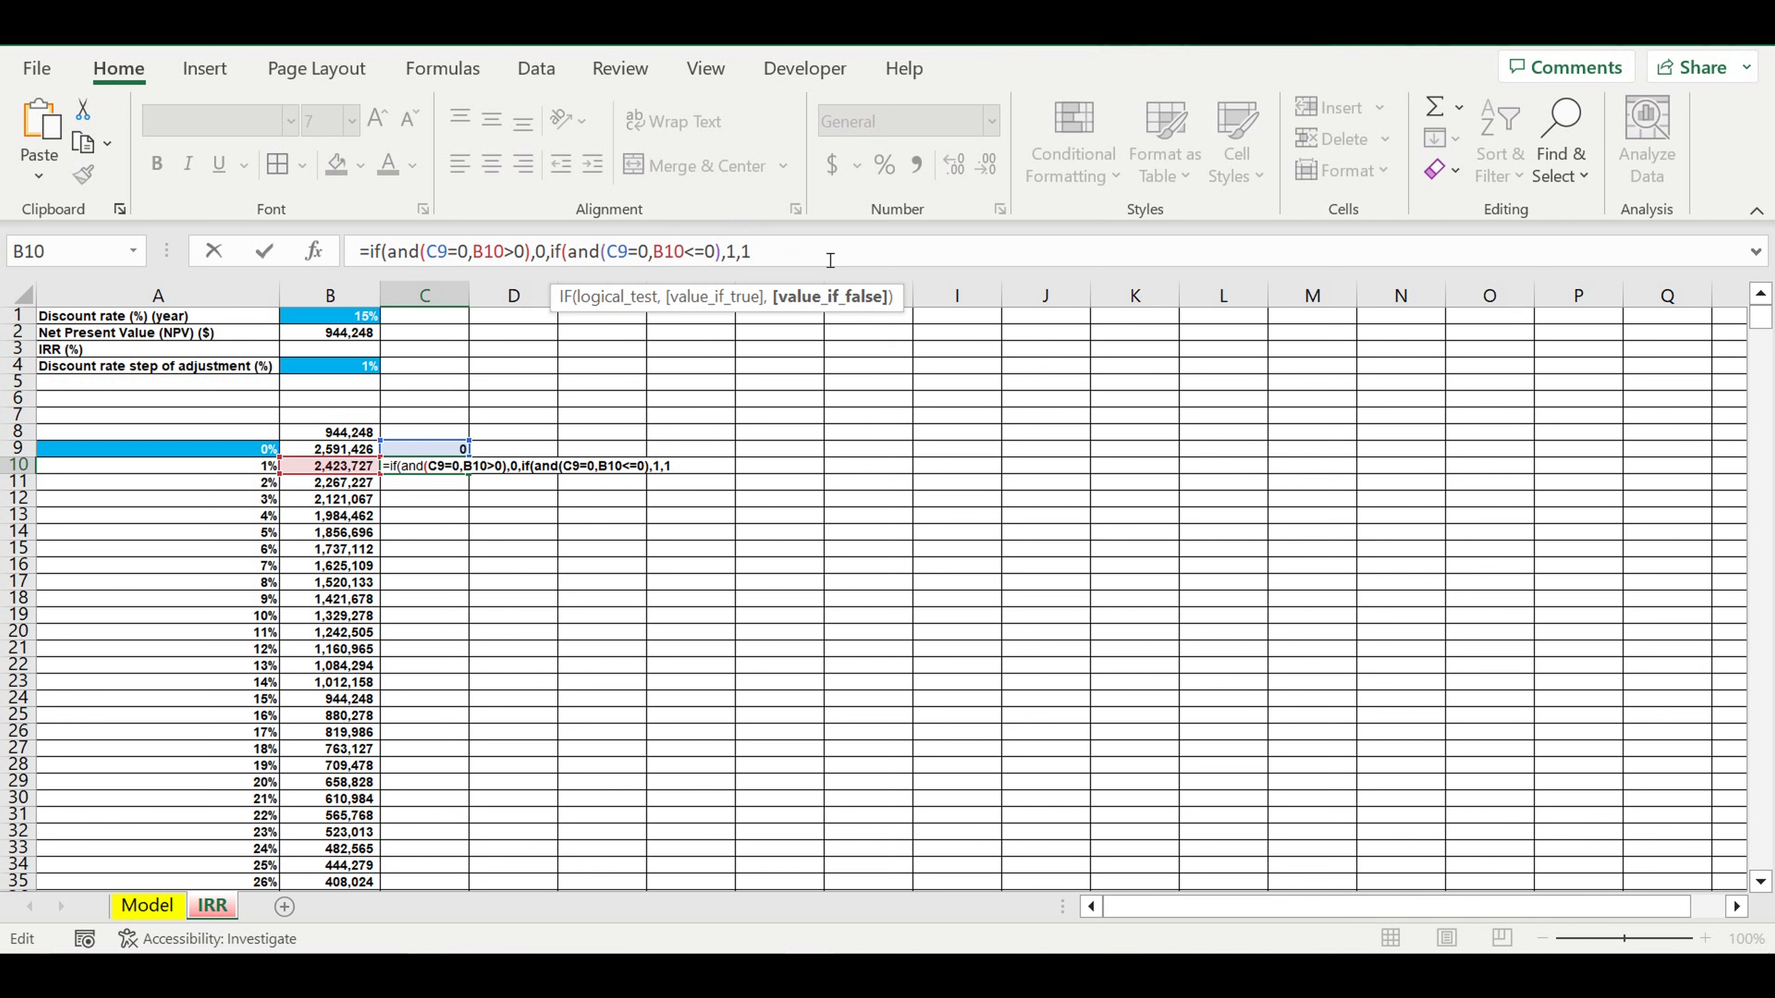
text()))
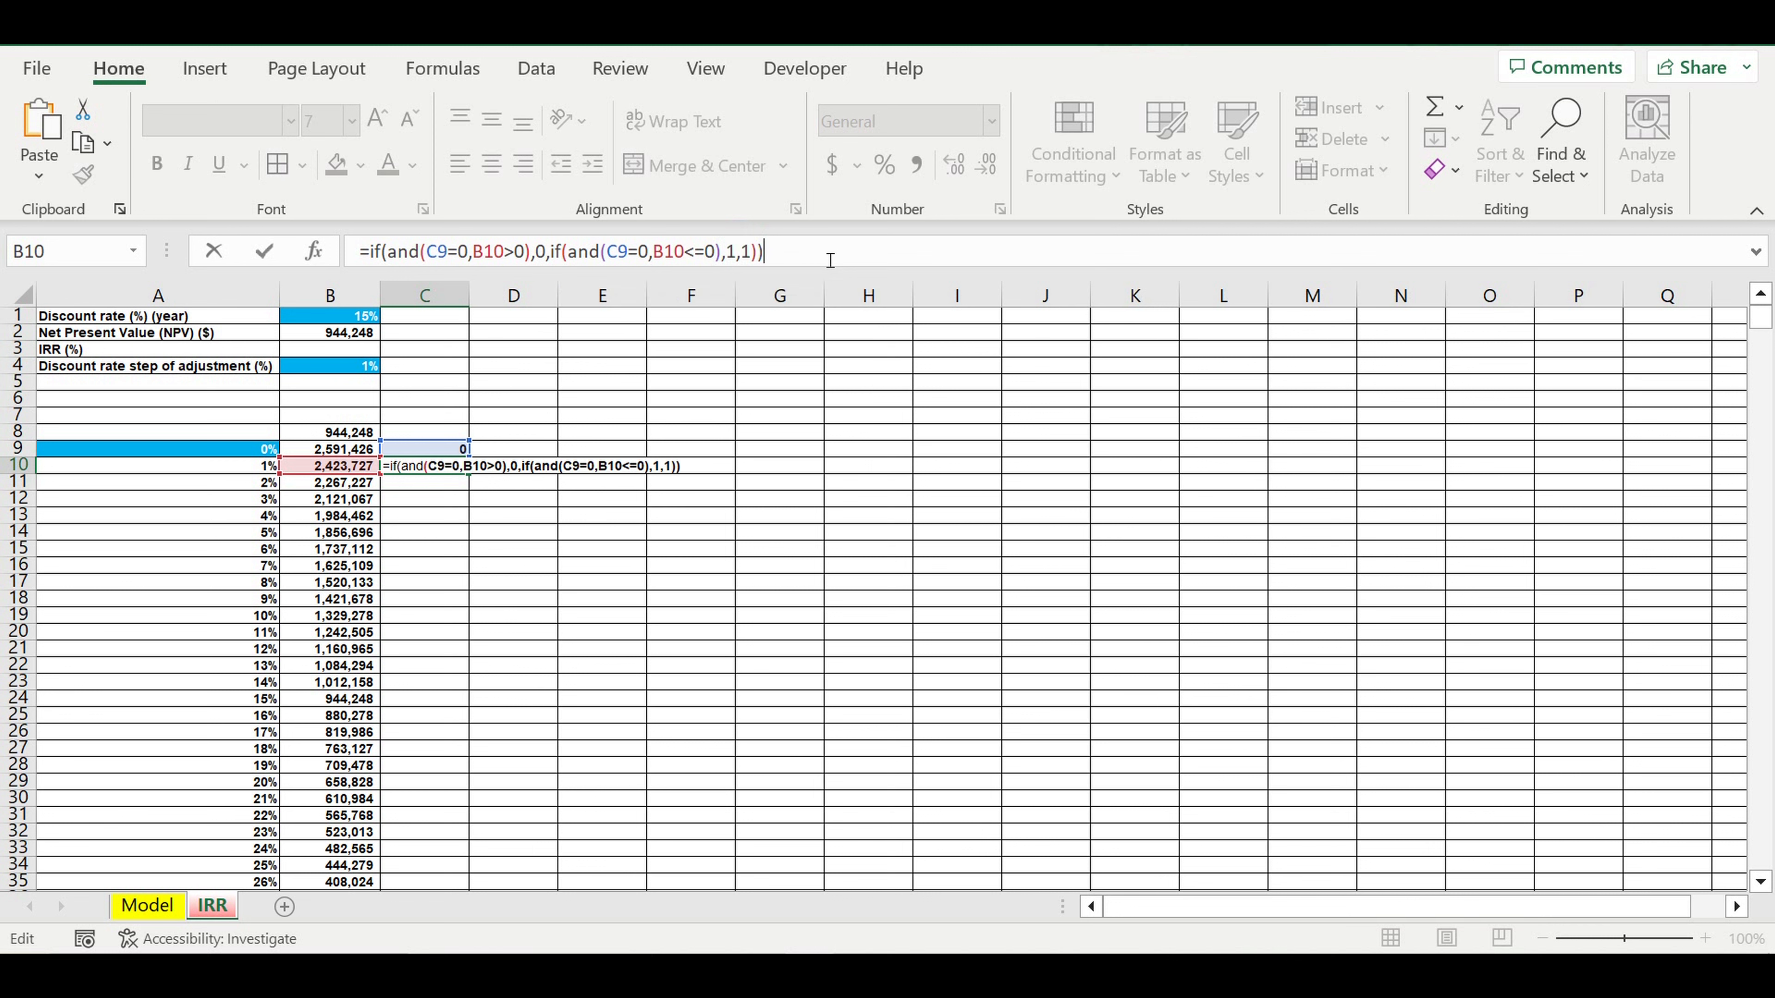
key(ctrl+Return)
Fill the C10 formula down through C94 and check the flags around the NPV sign change.
drag(469, 474, 459, 917)
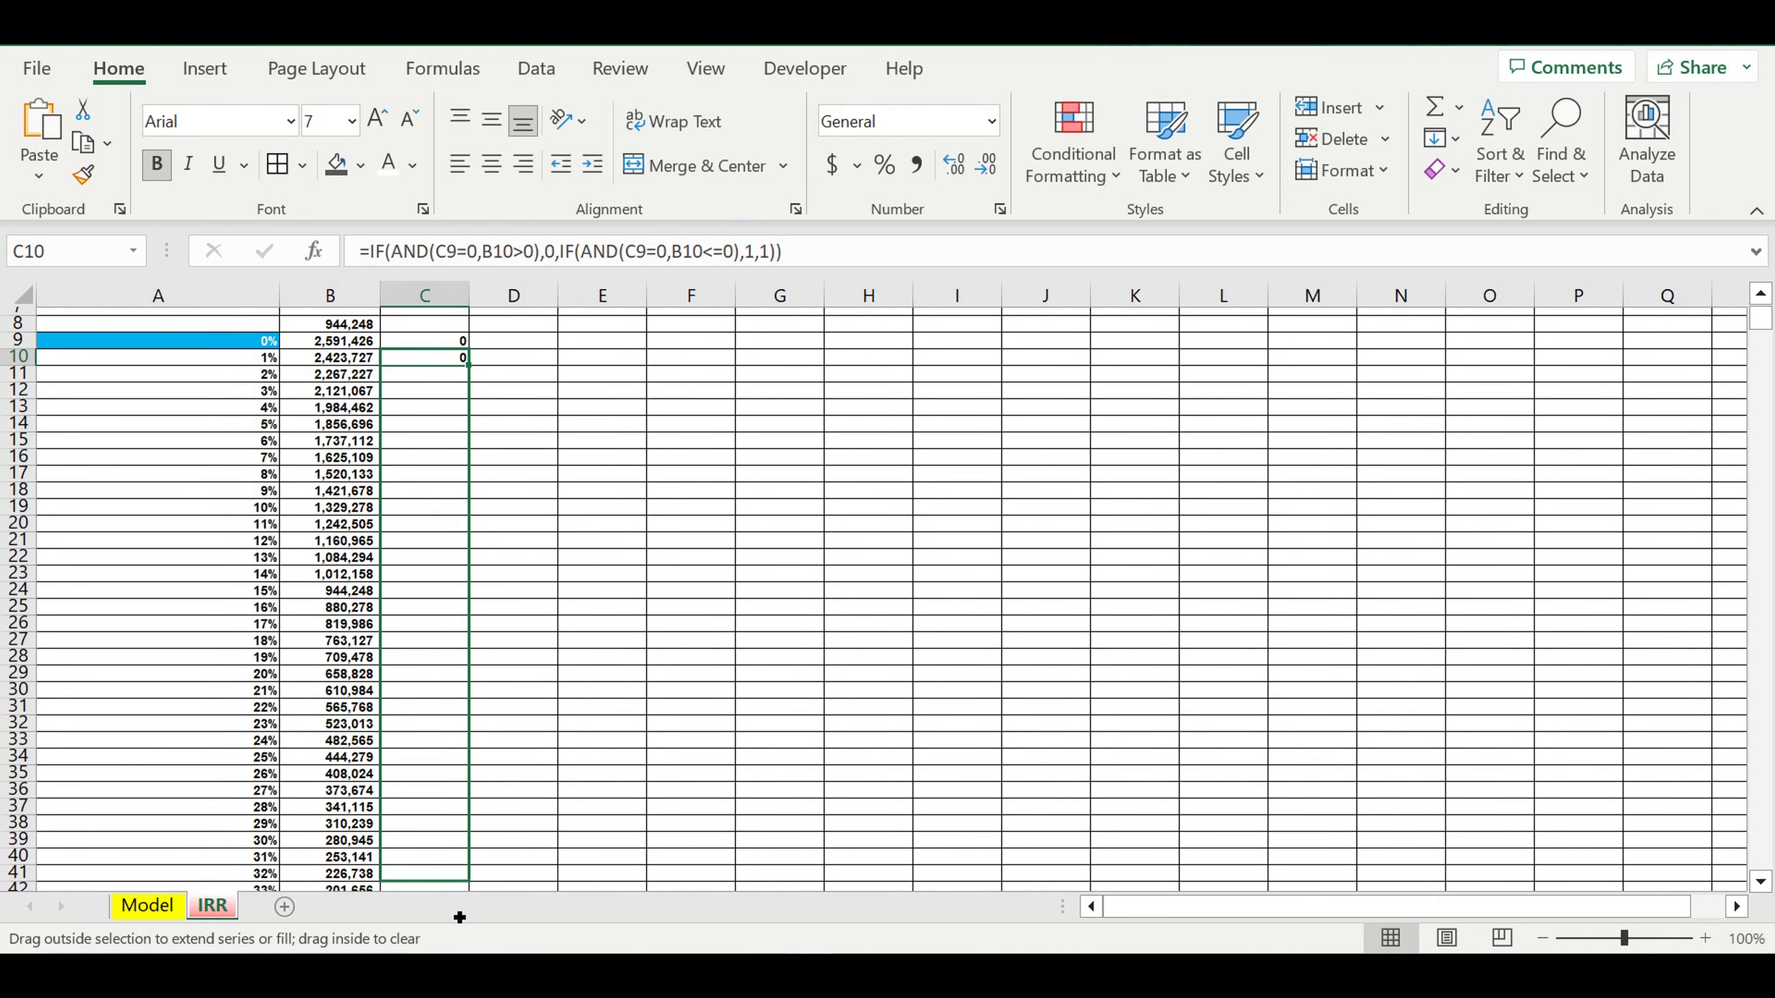
drag(459, 918, 523, 660)
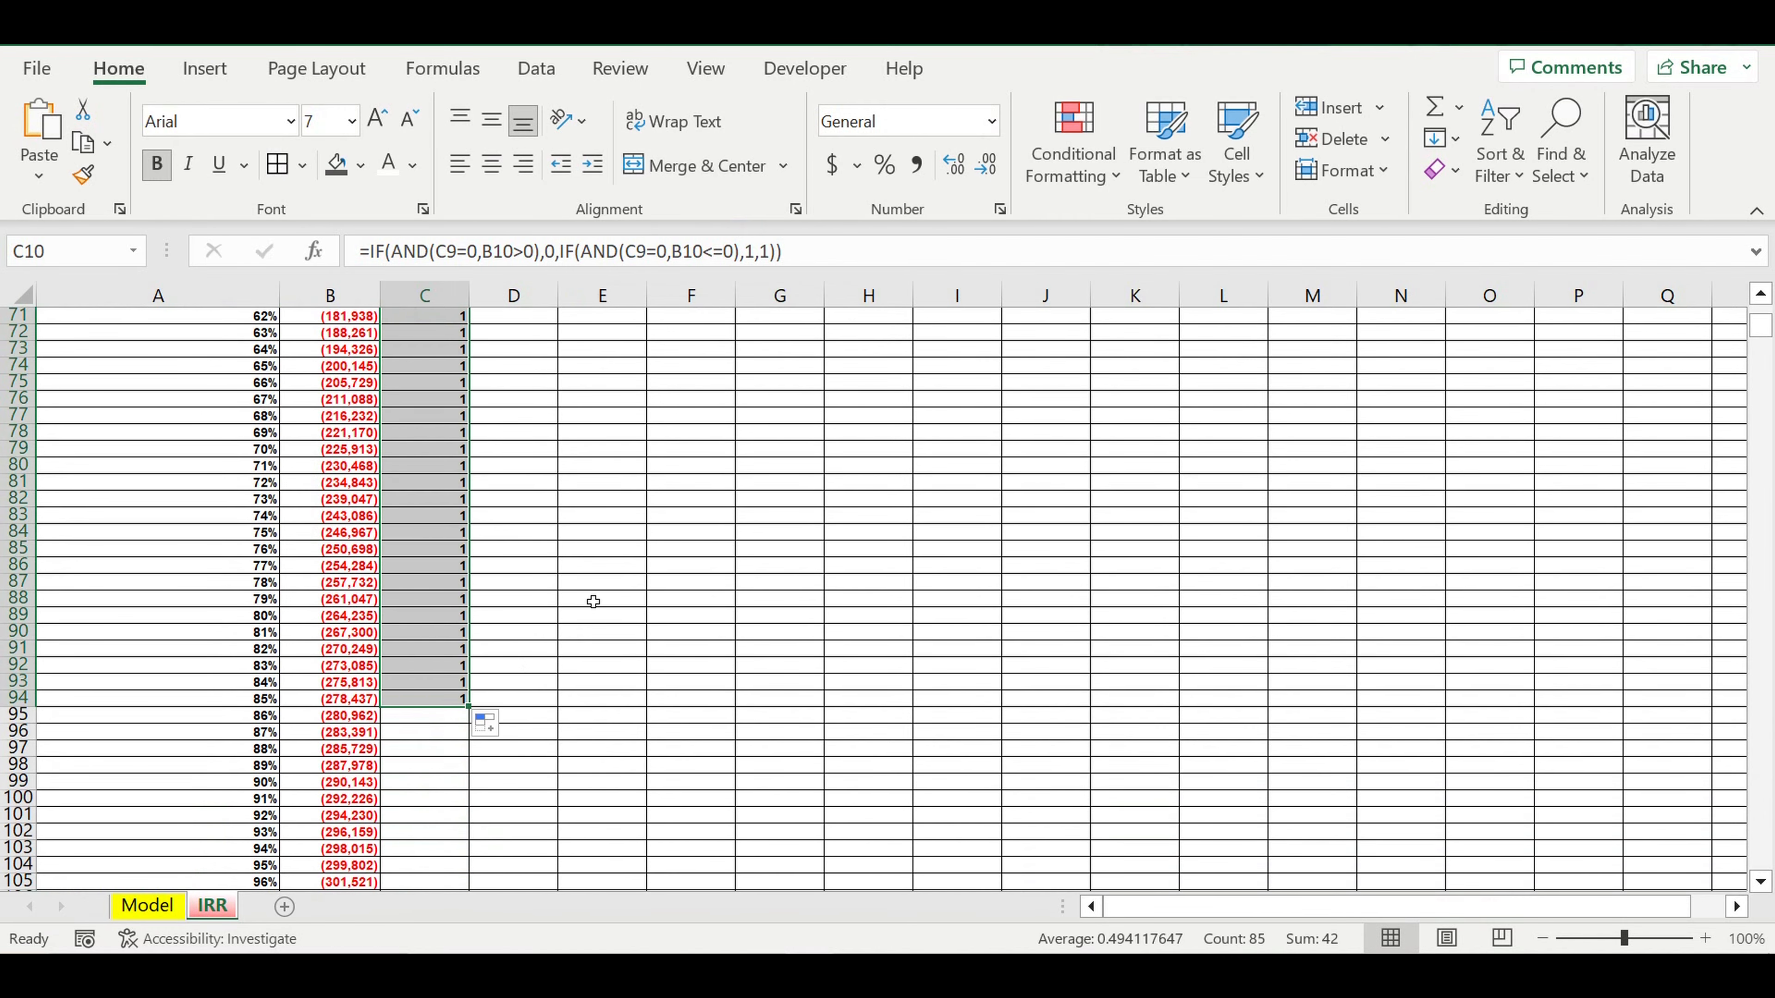
scroll(594, 601, up, 20)
scroll(539, 546, down, 1)
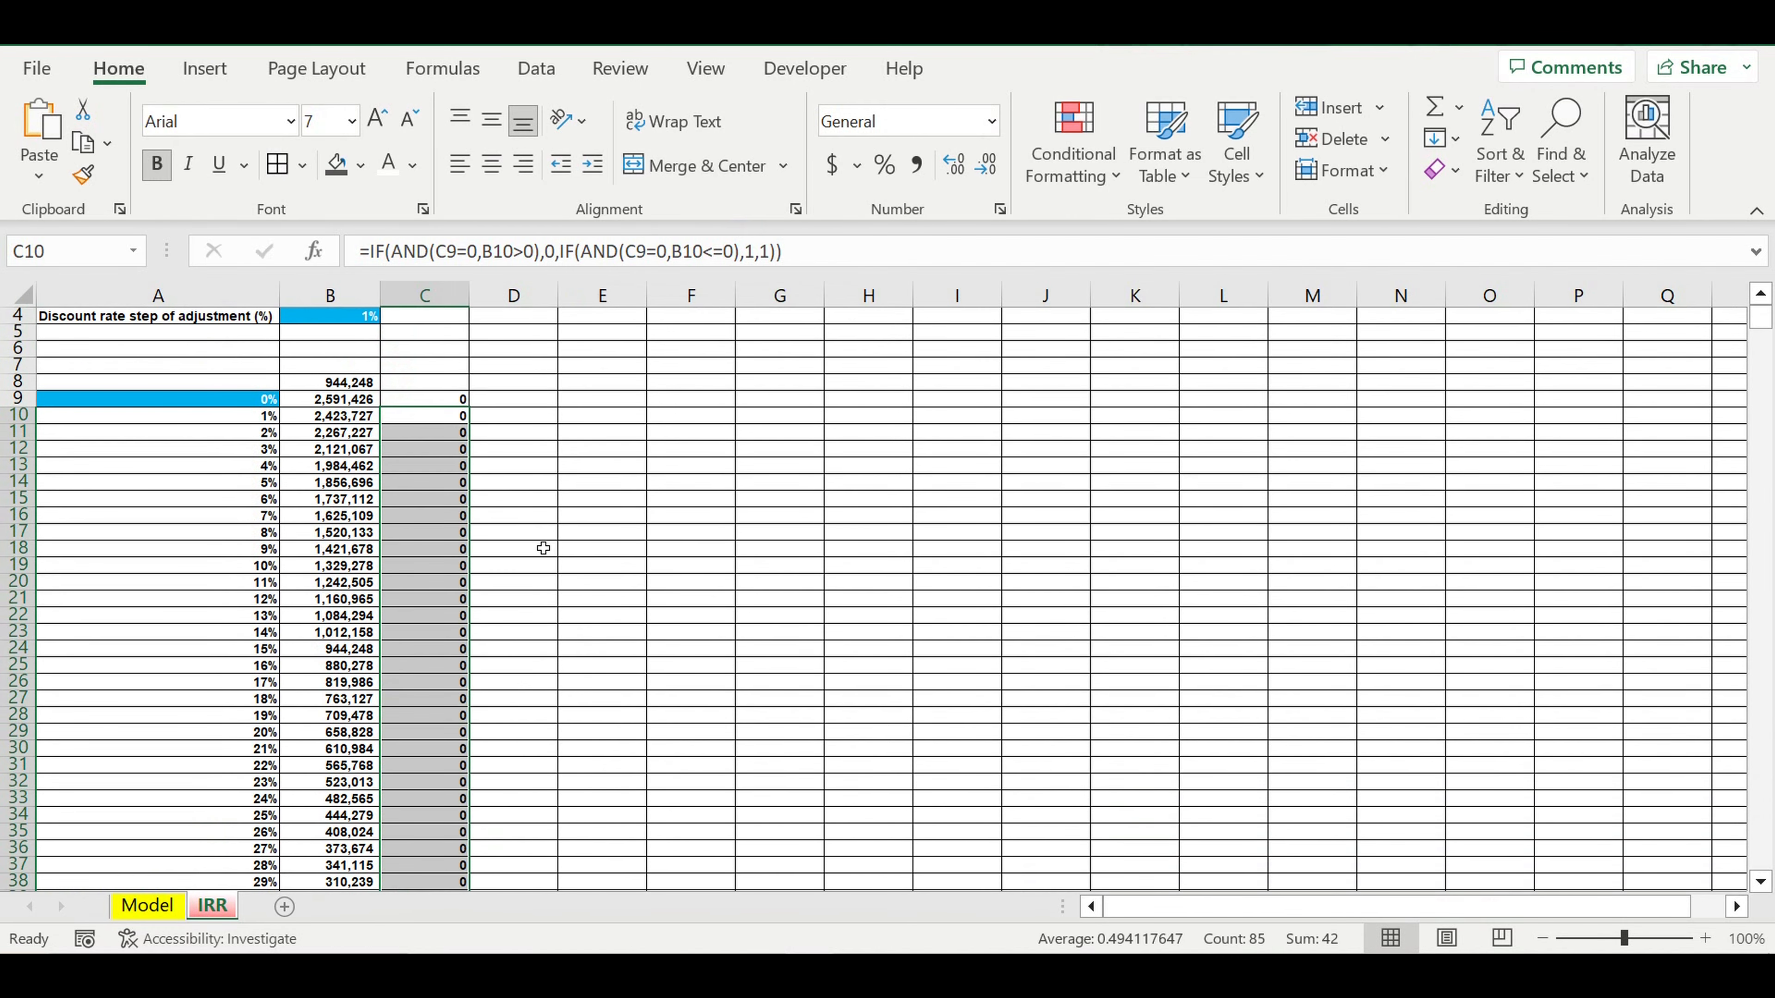
scroll(539, 630, down, 10)
scroll(551, 615, down, 4)
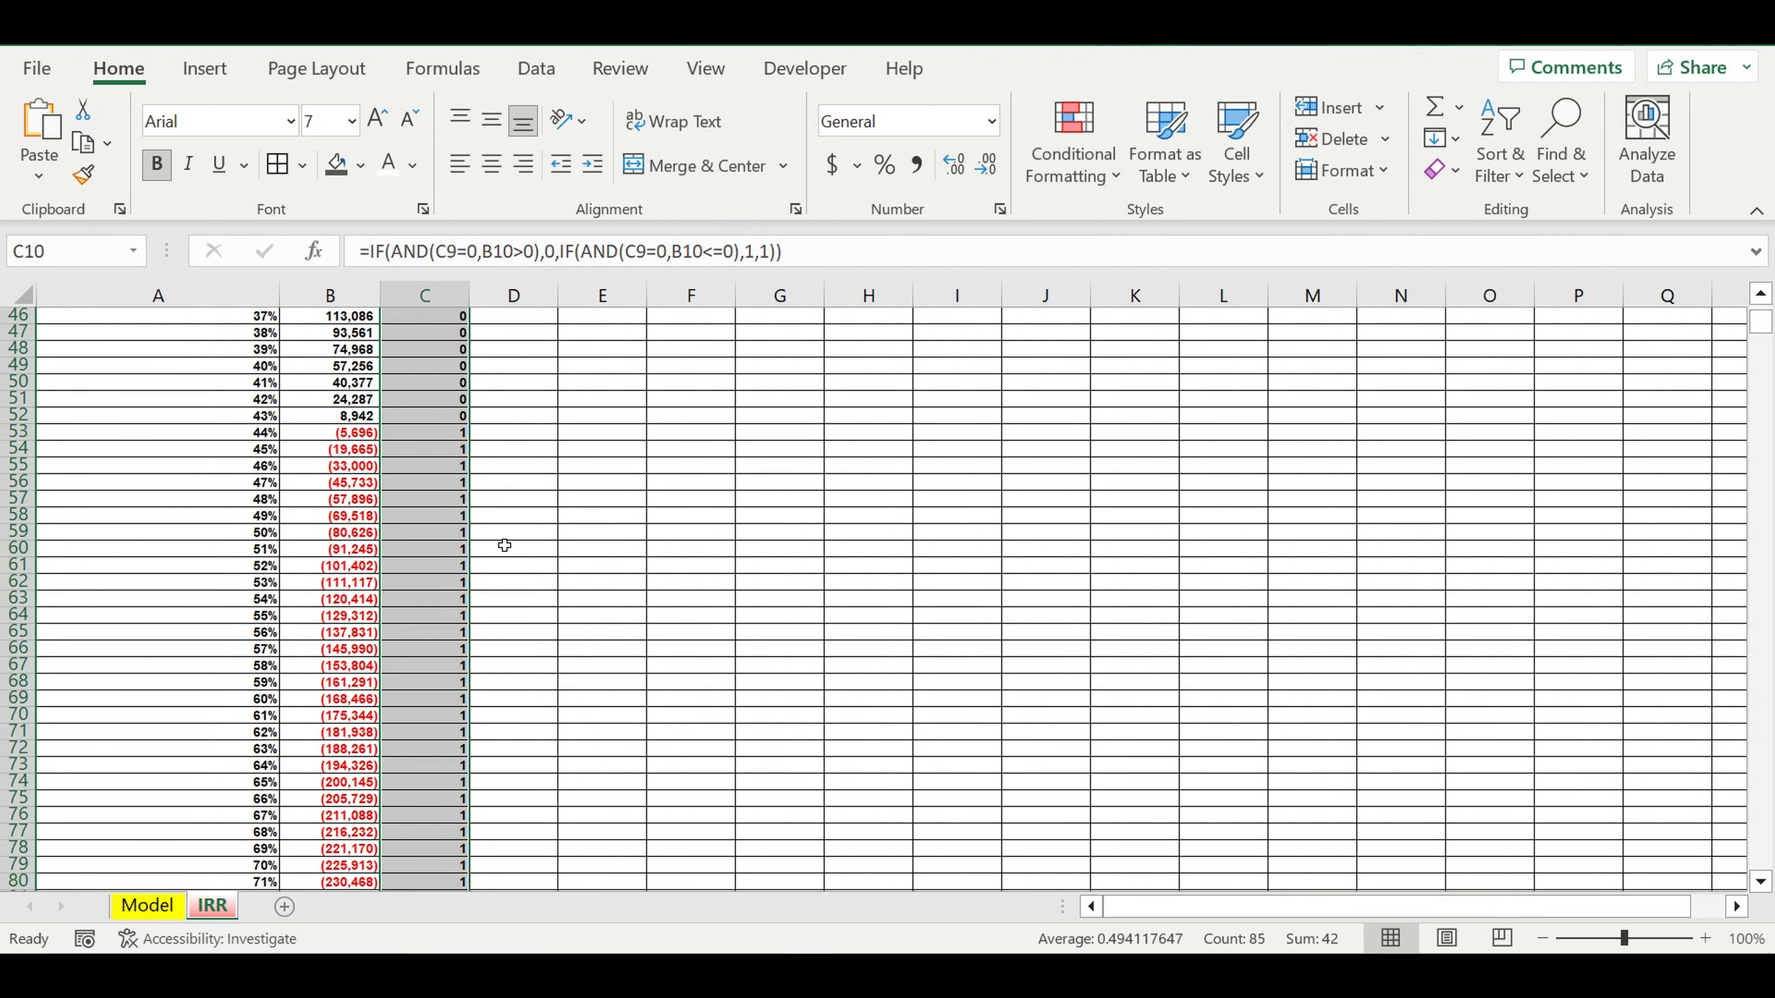
Compare the flag formulas in C52 and C53, where the NPV turns negative.
click(427, 435)
click(451, 418)
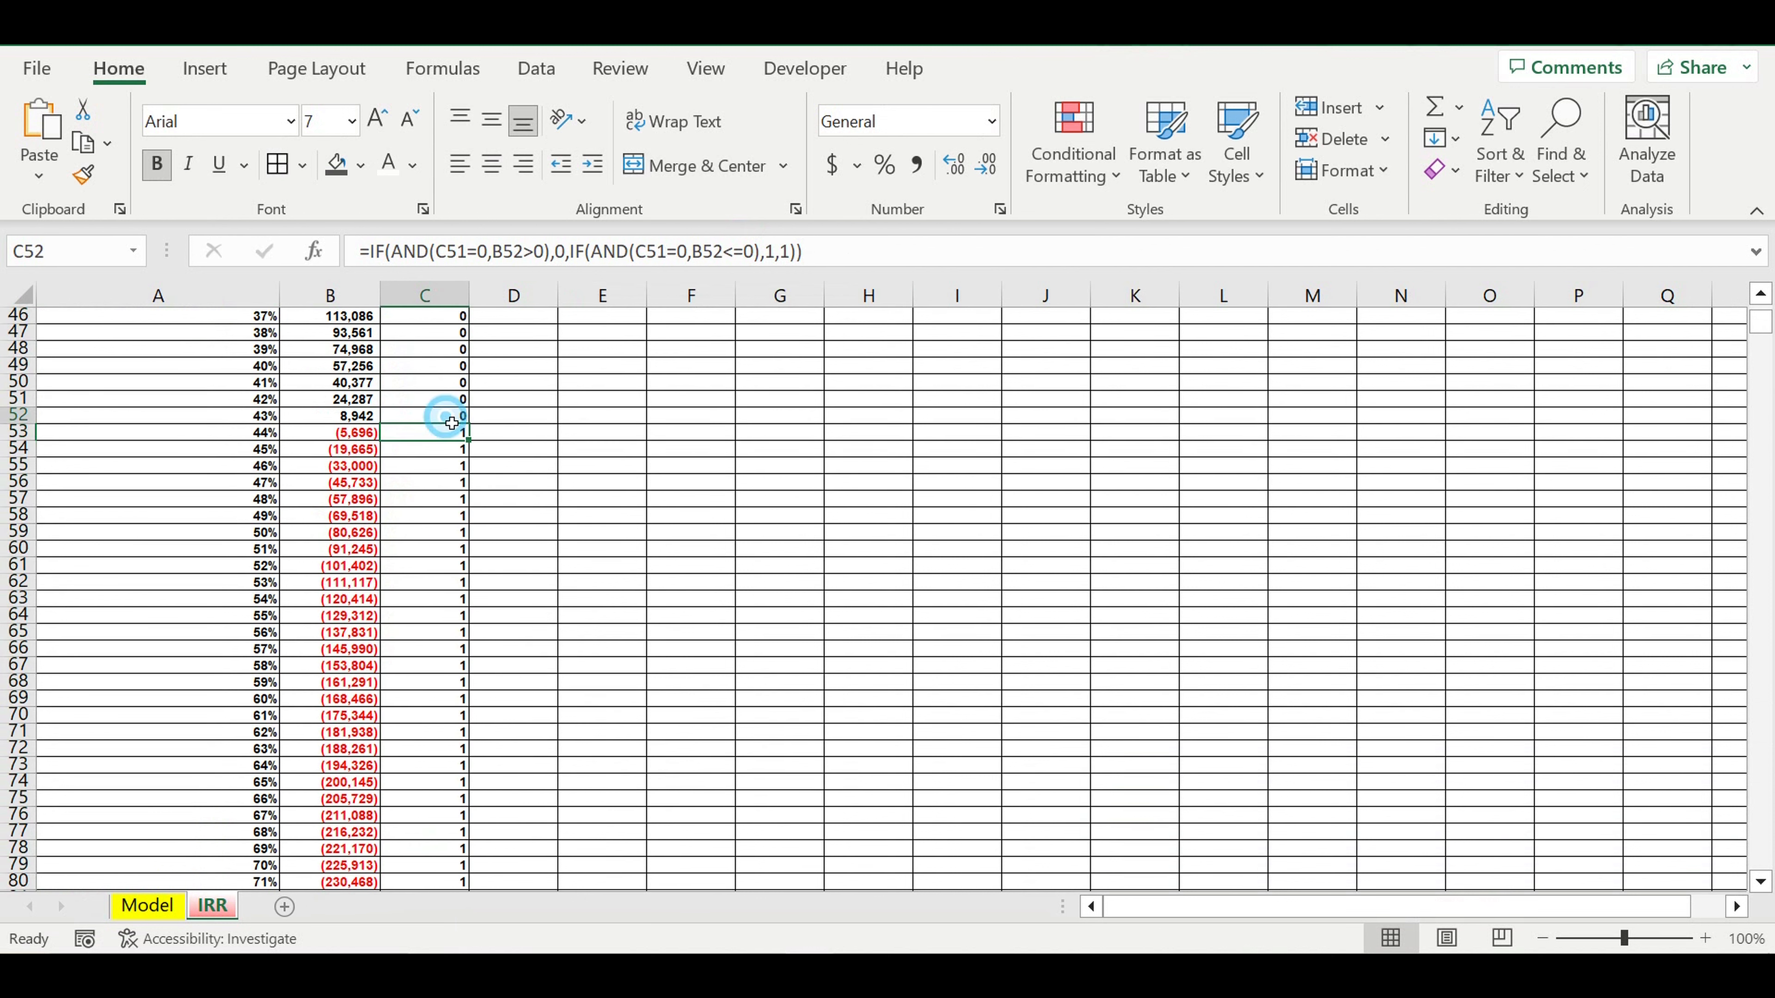
click(436, 433)
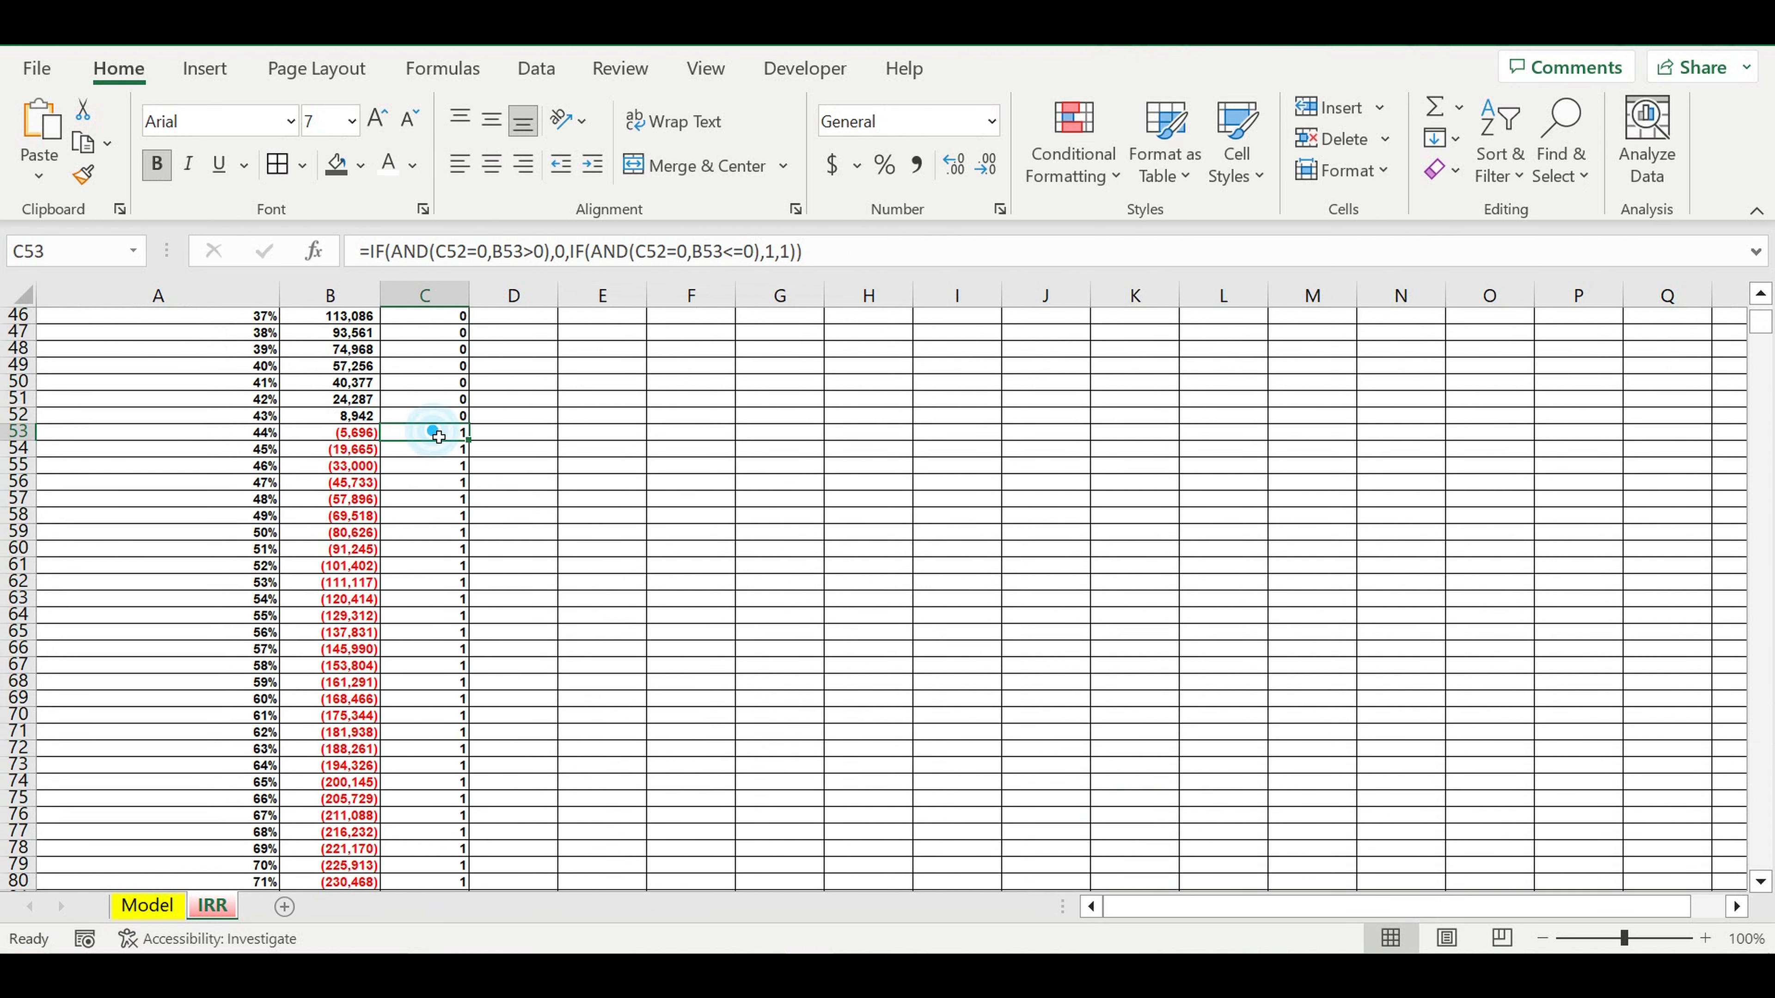
Extend the flag formula from C94 down to the table's last row, C4831, and check the end of the column.
scroll(539, 606, down, 4)
click(434, 501)
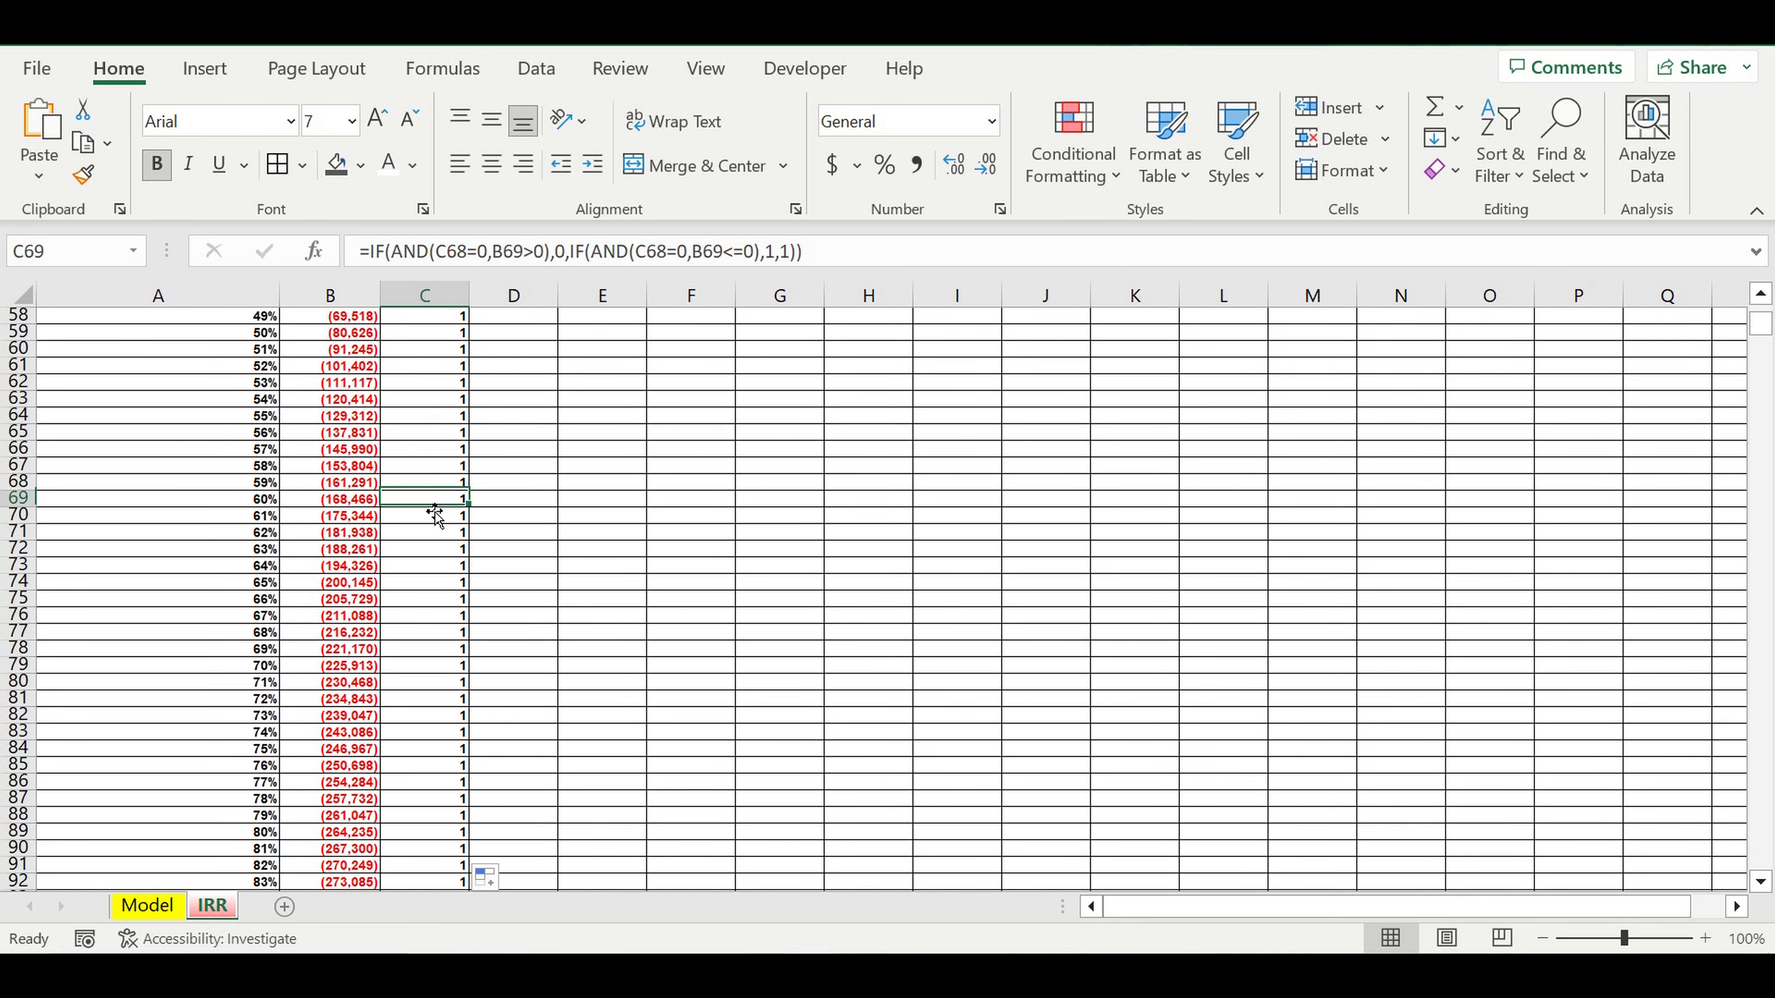
scroll(435, 518, down, 5)
click(416, 668)
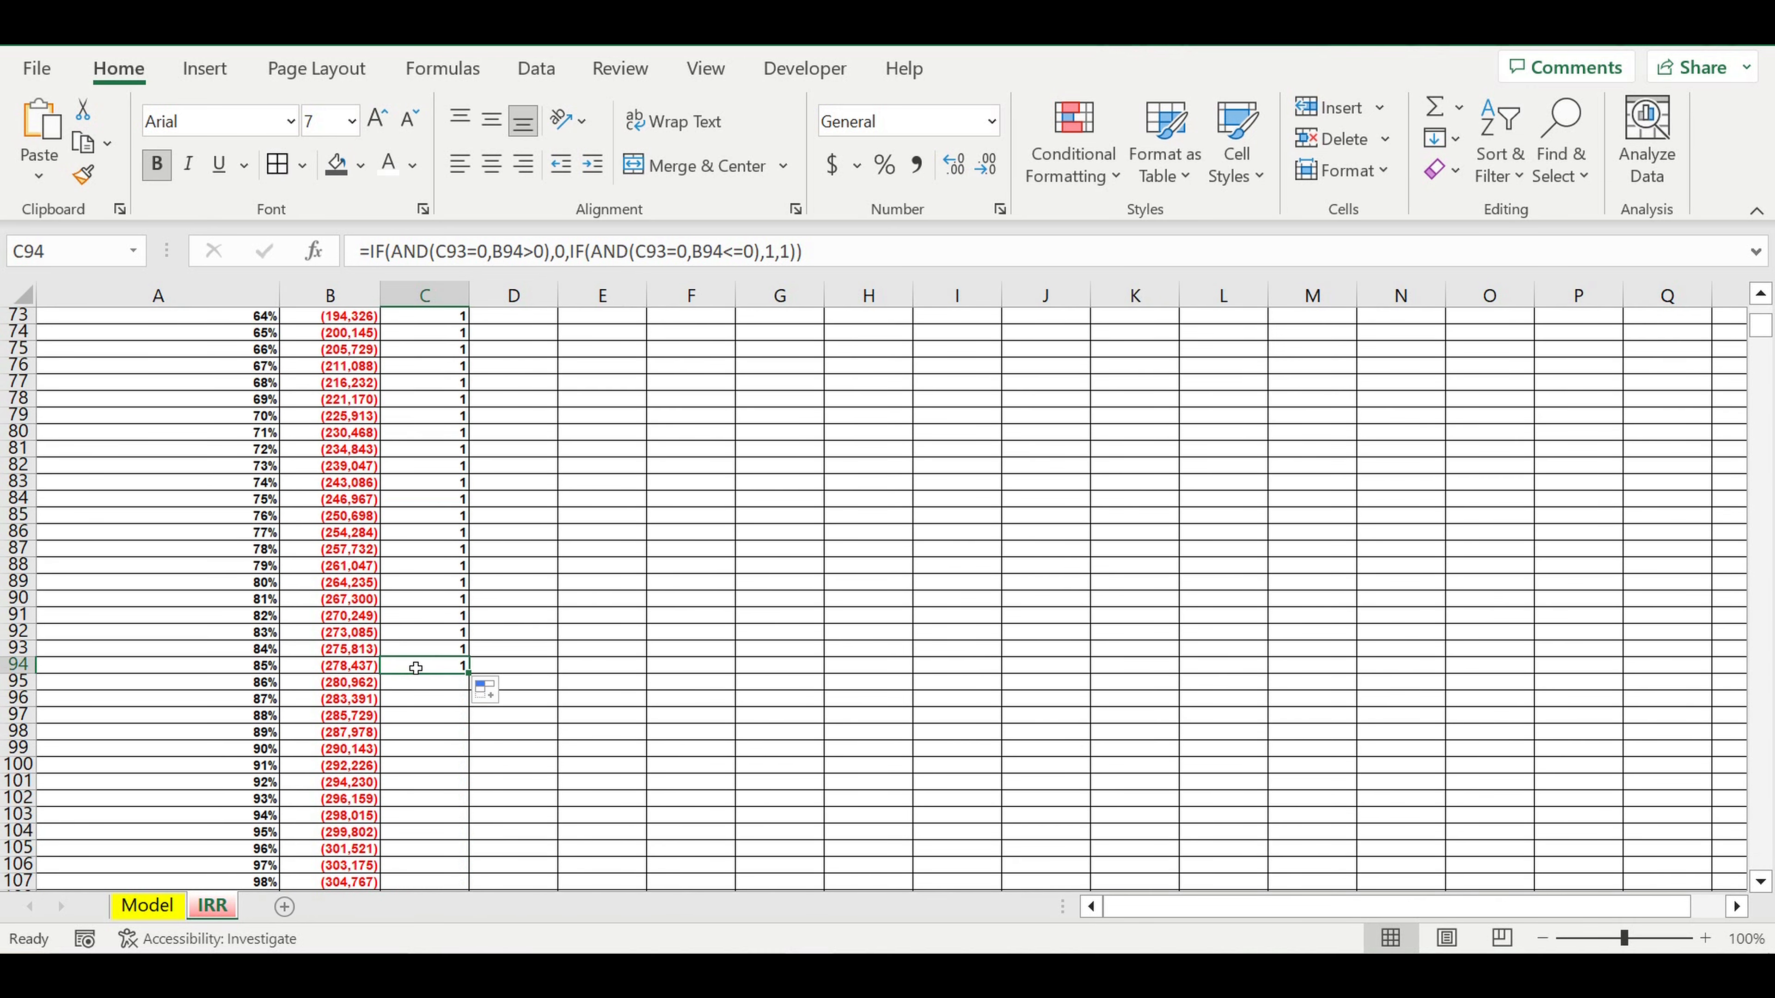
click(469, 673)
double_click(469, 673)
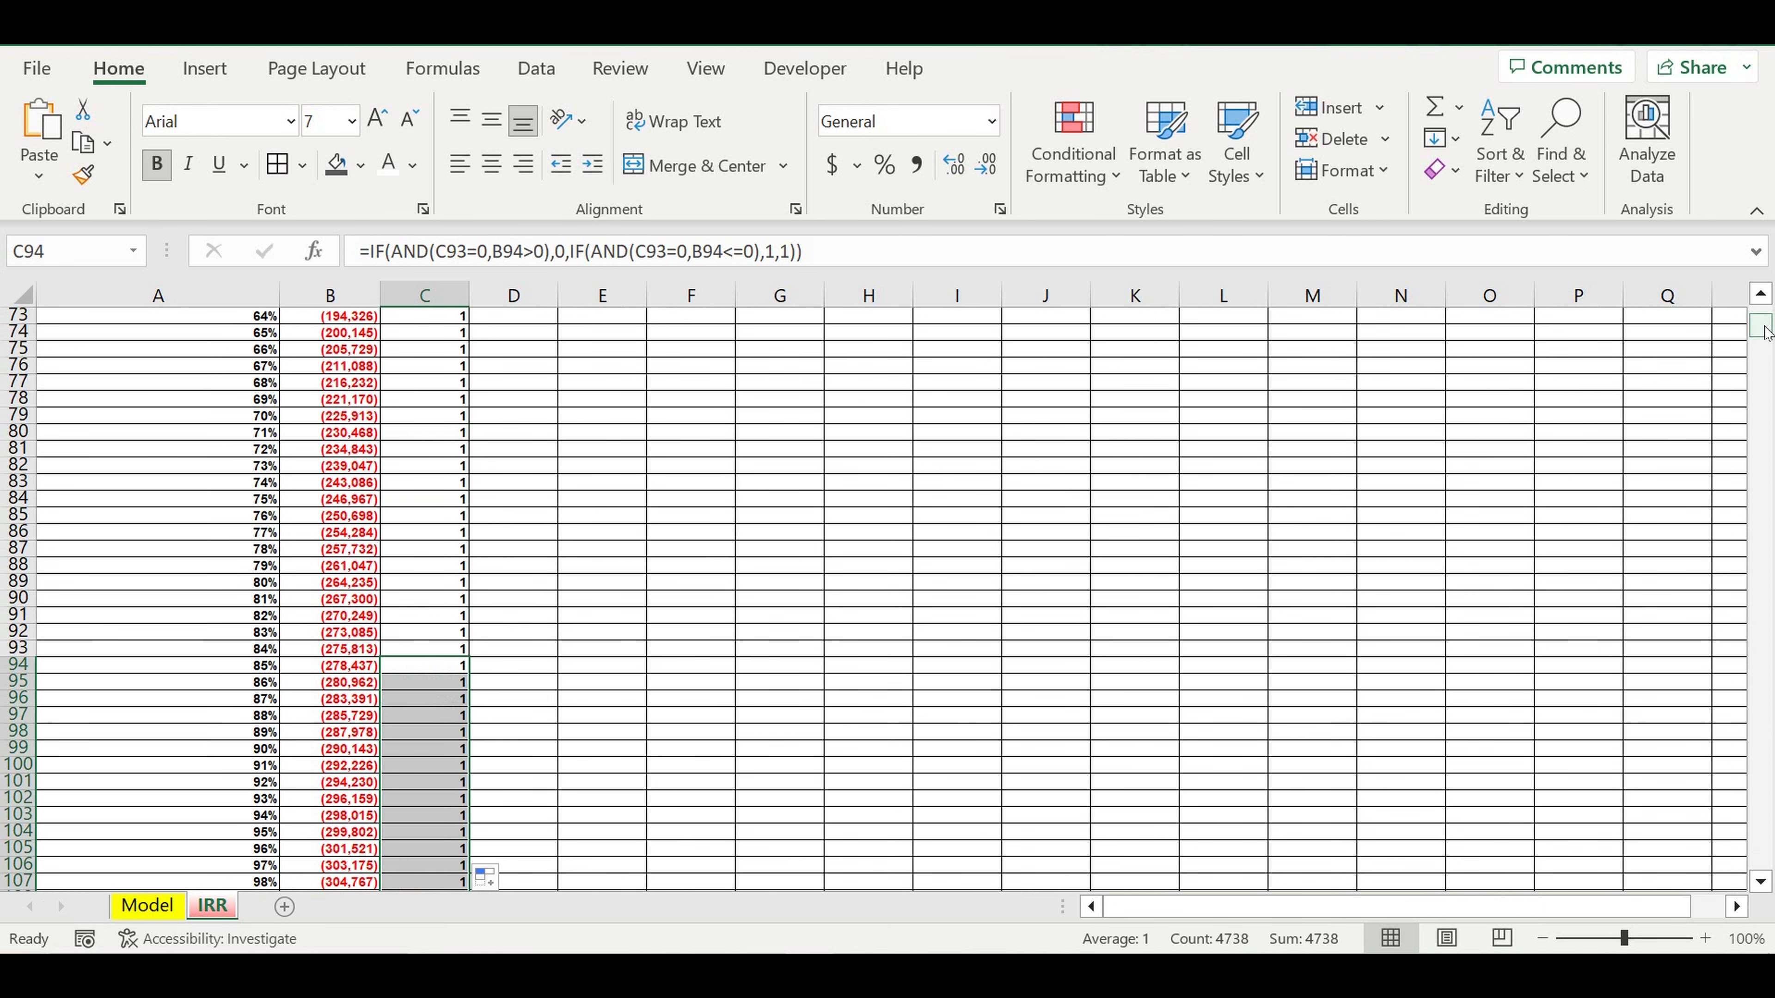
drag(1764, 328, 1762, 867)
click(851, 749)
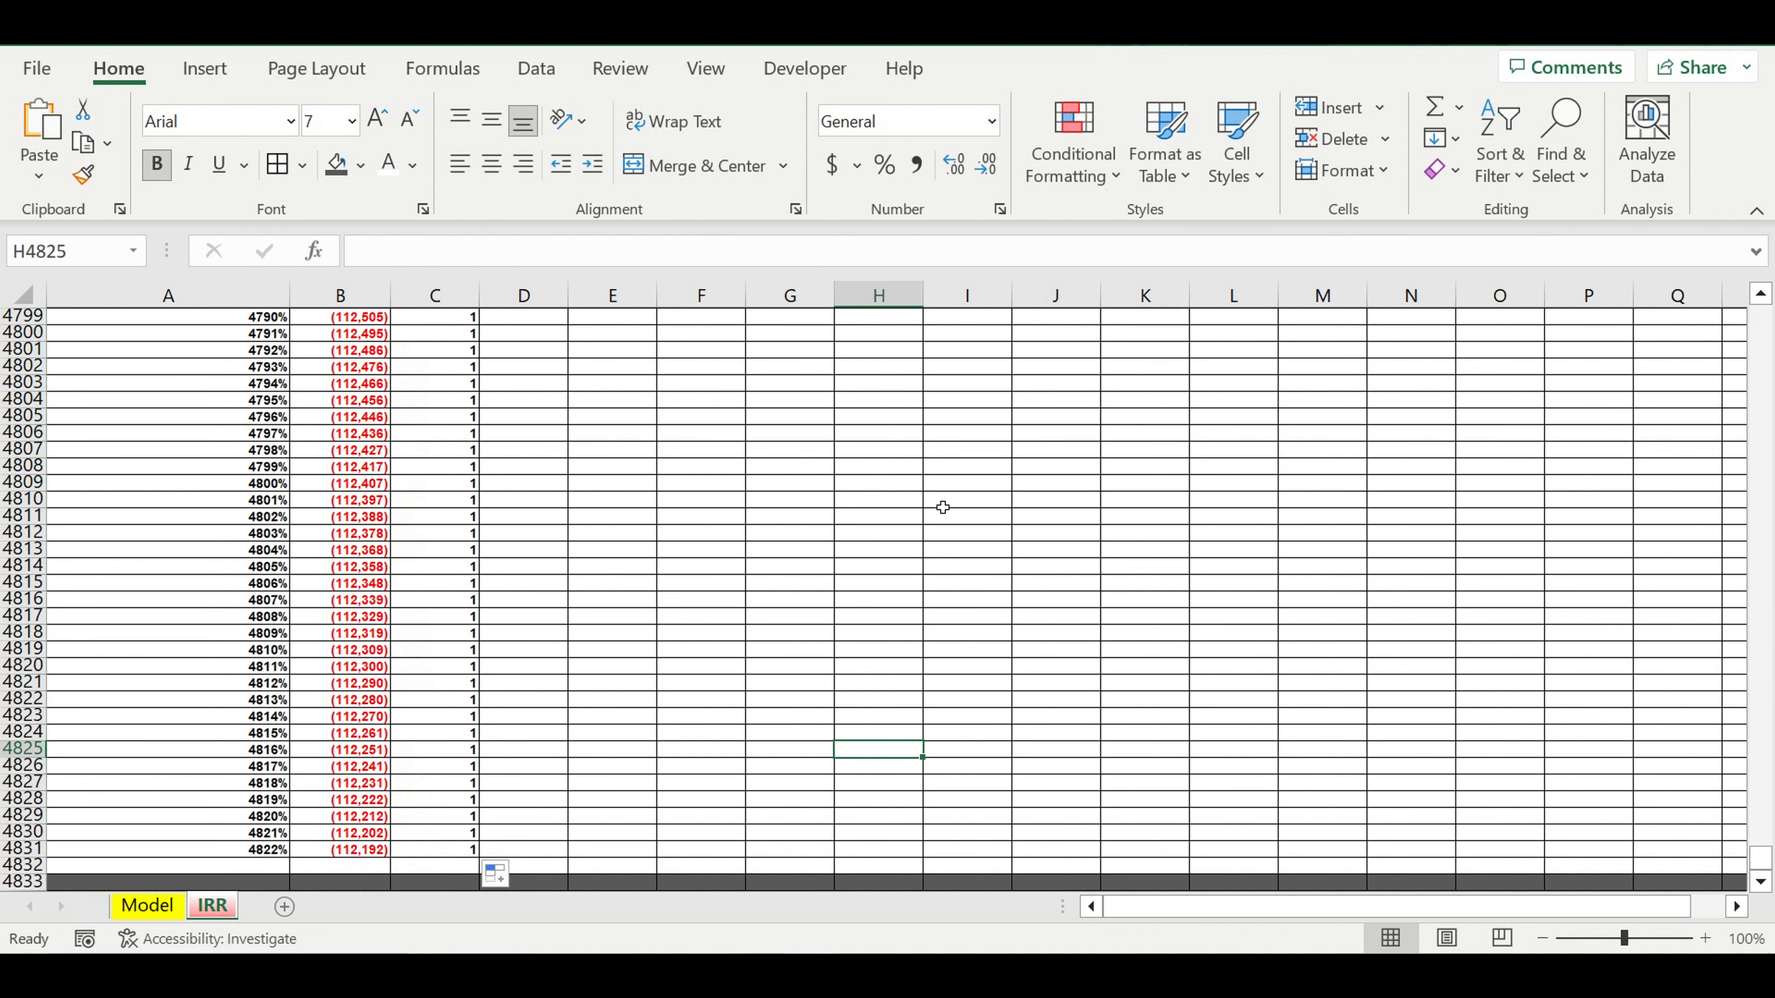
Examine the discount rate, NPV and flags in rows 52 and 53, where the flag switches to 1.
drag(1762, 858, 1762, 318)
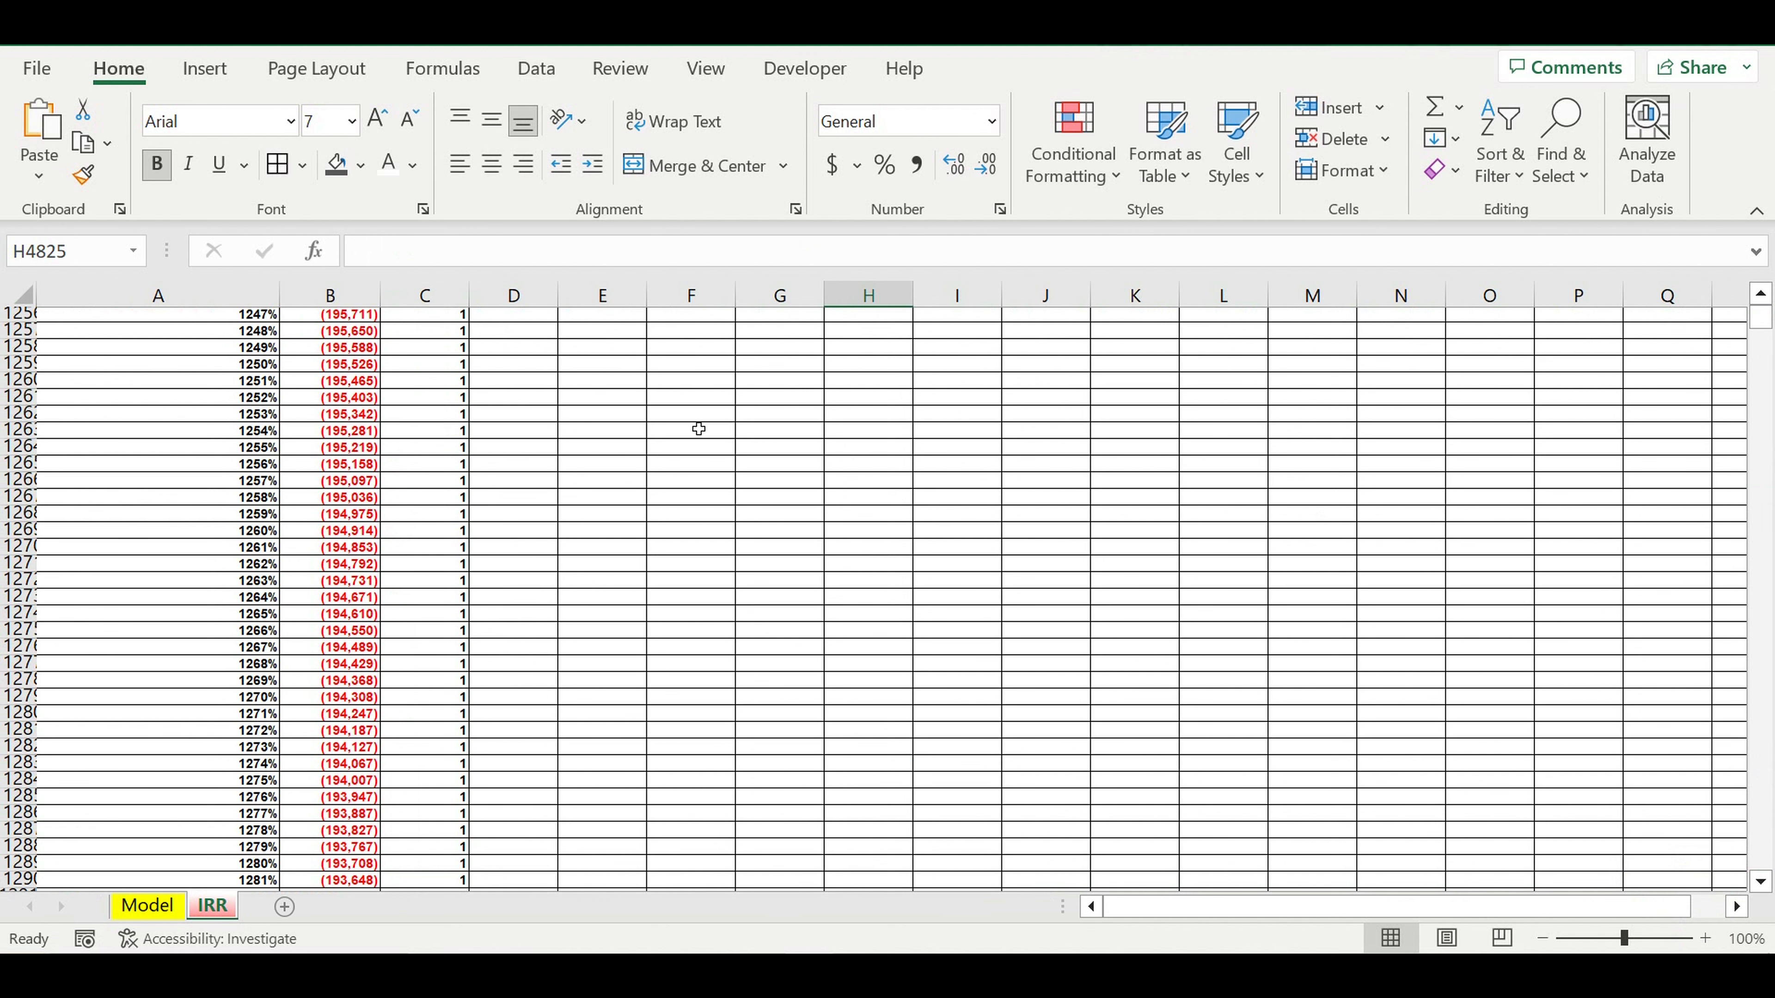
drag(1760, 319, 1759, 317)
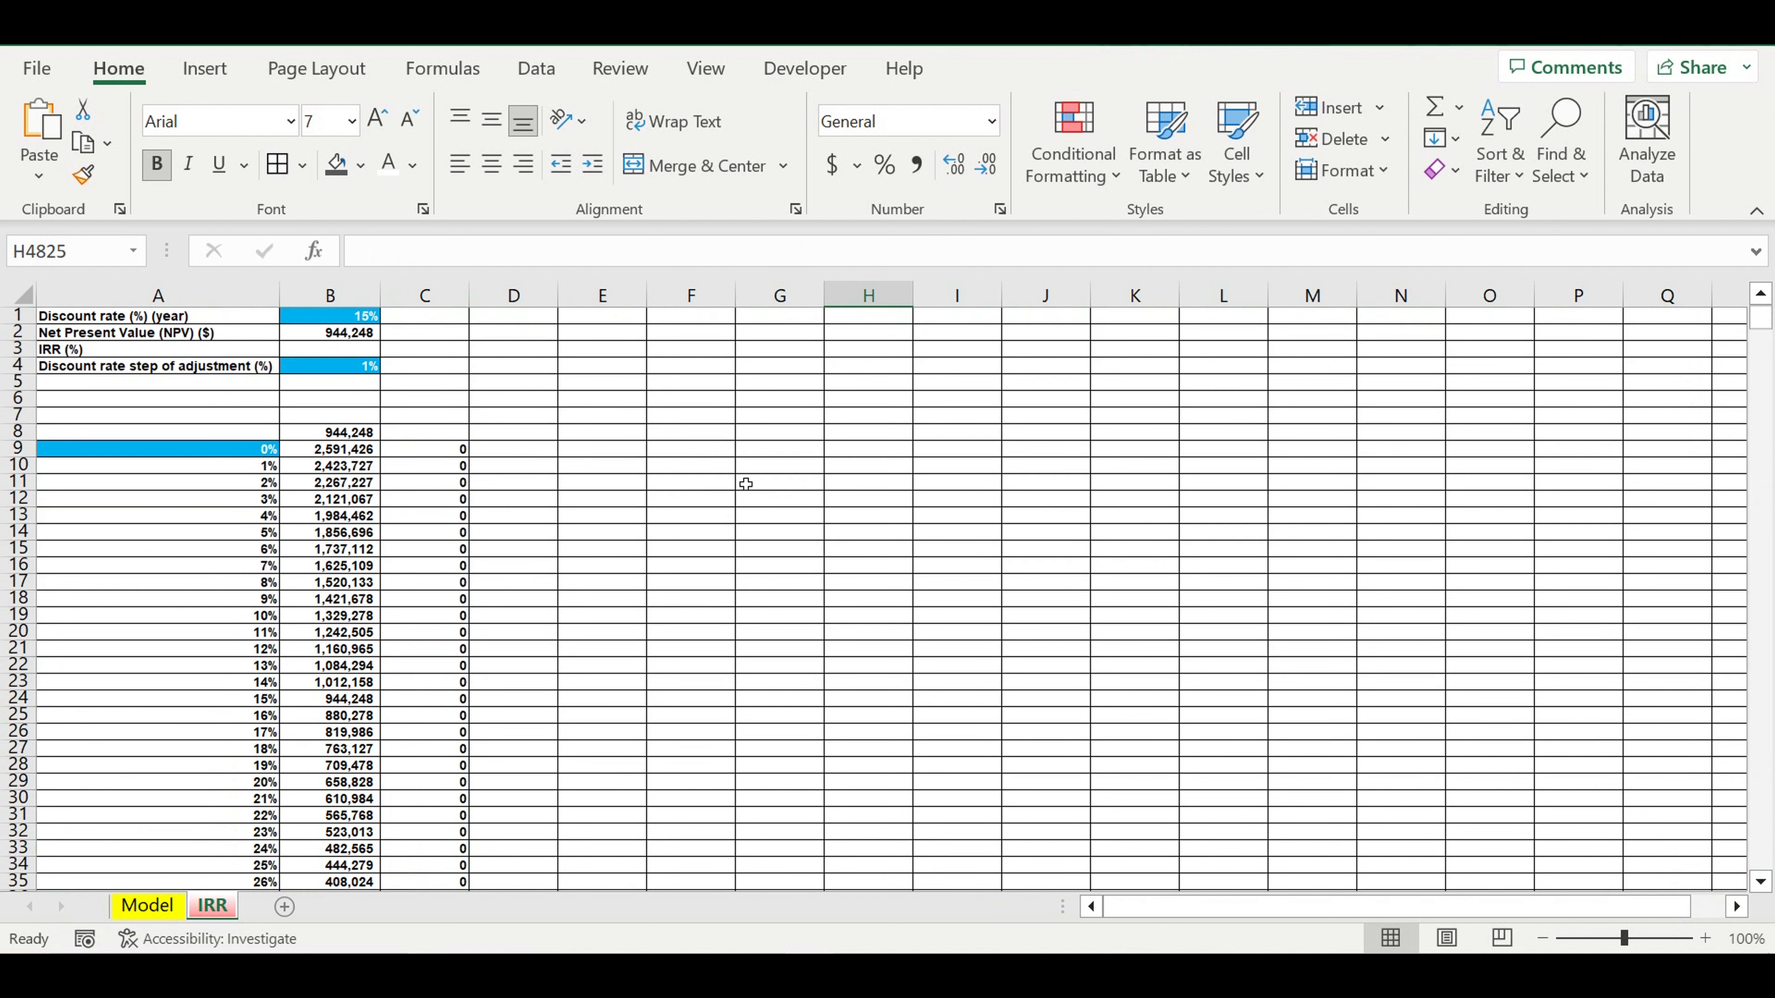
click(514, 449)
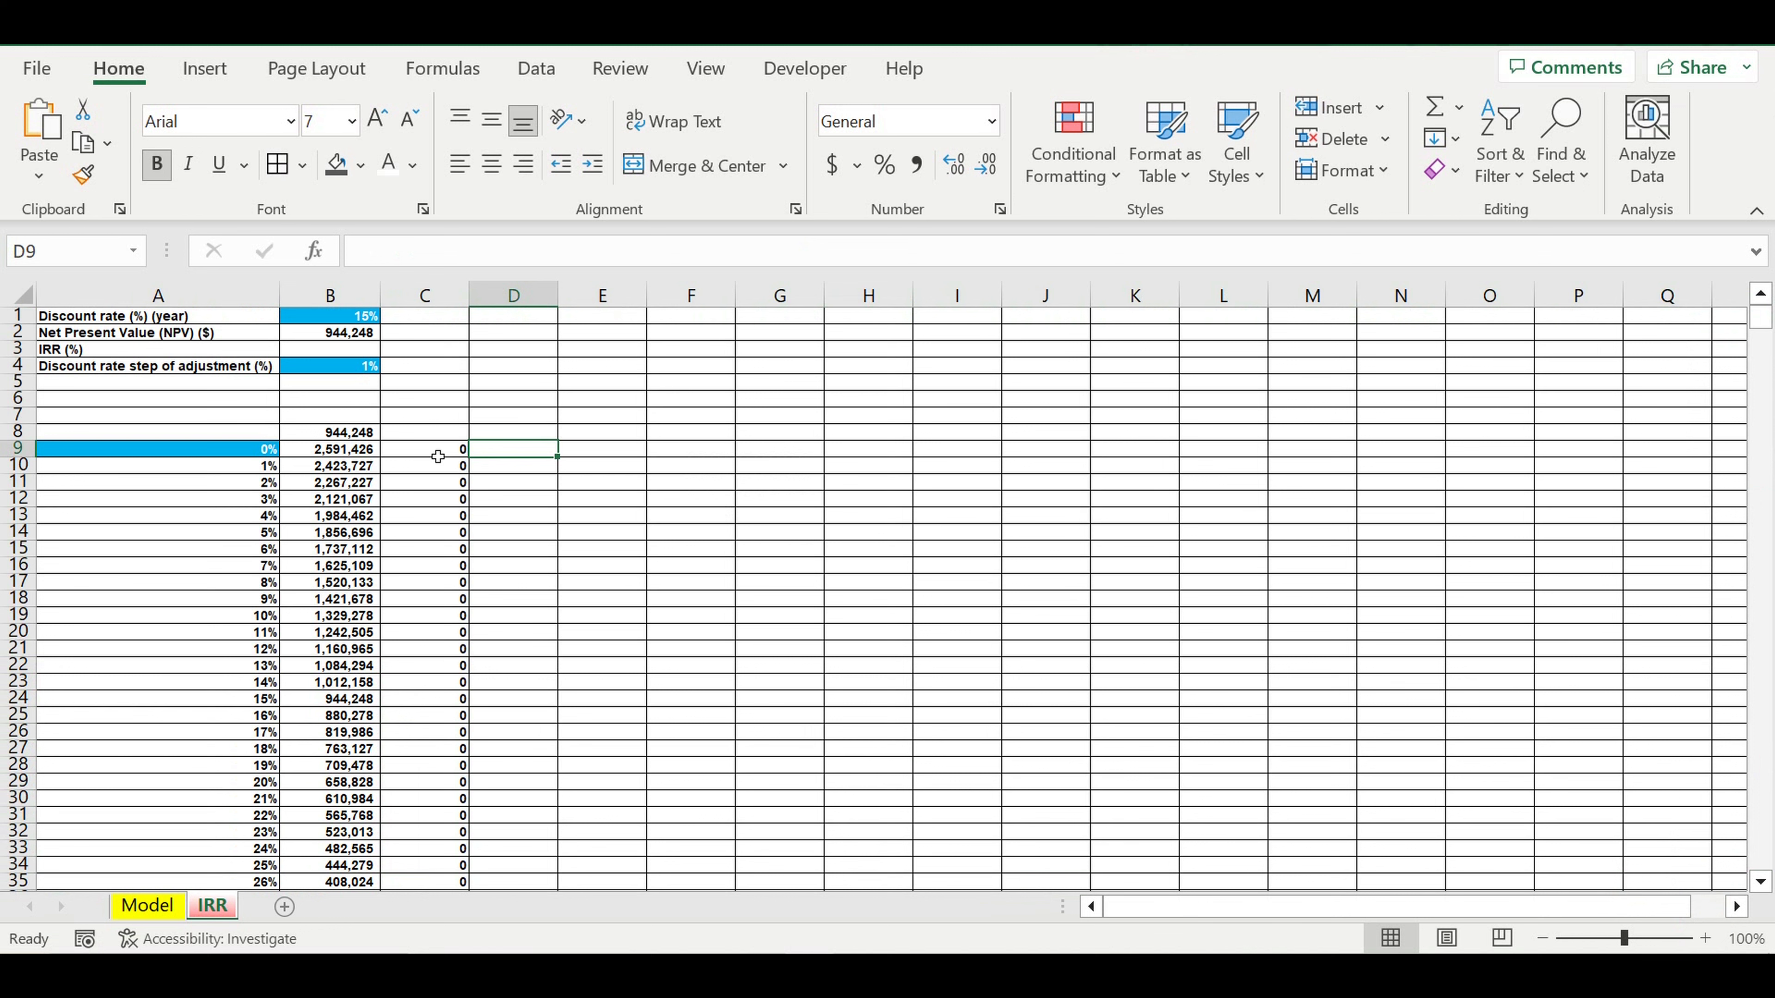
scroll(438, 457, down, 4)
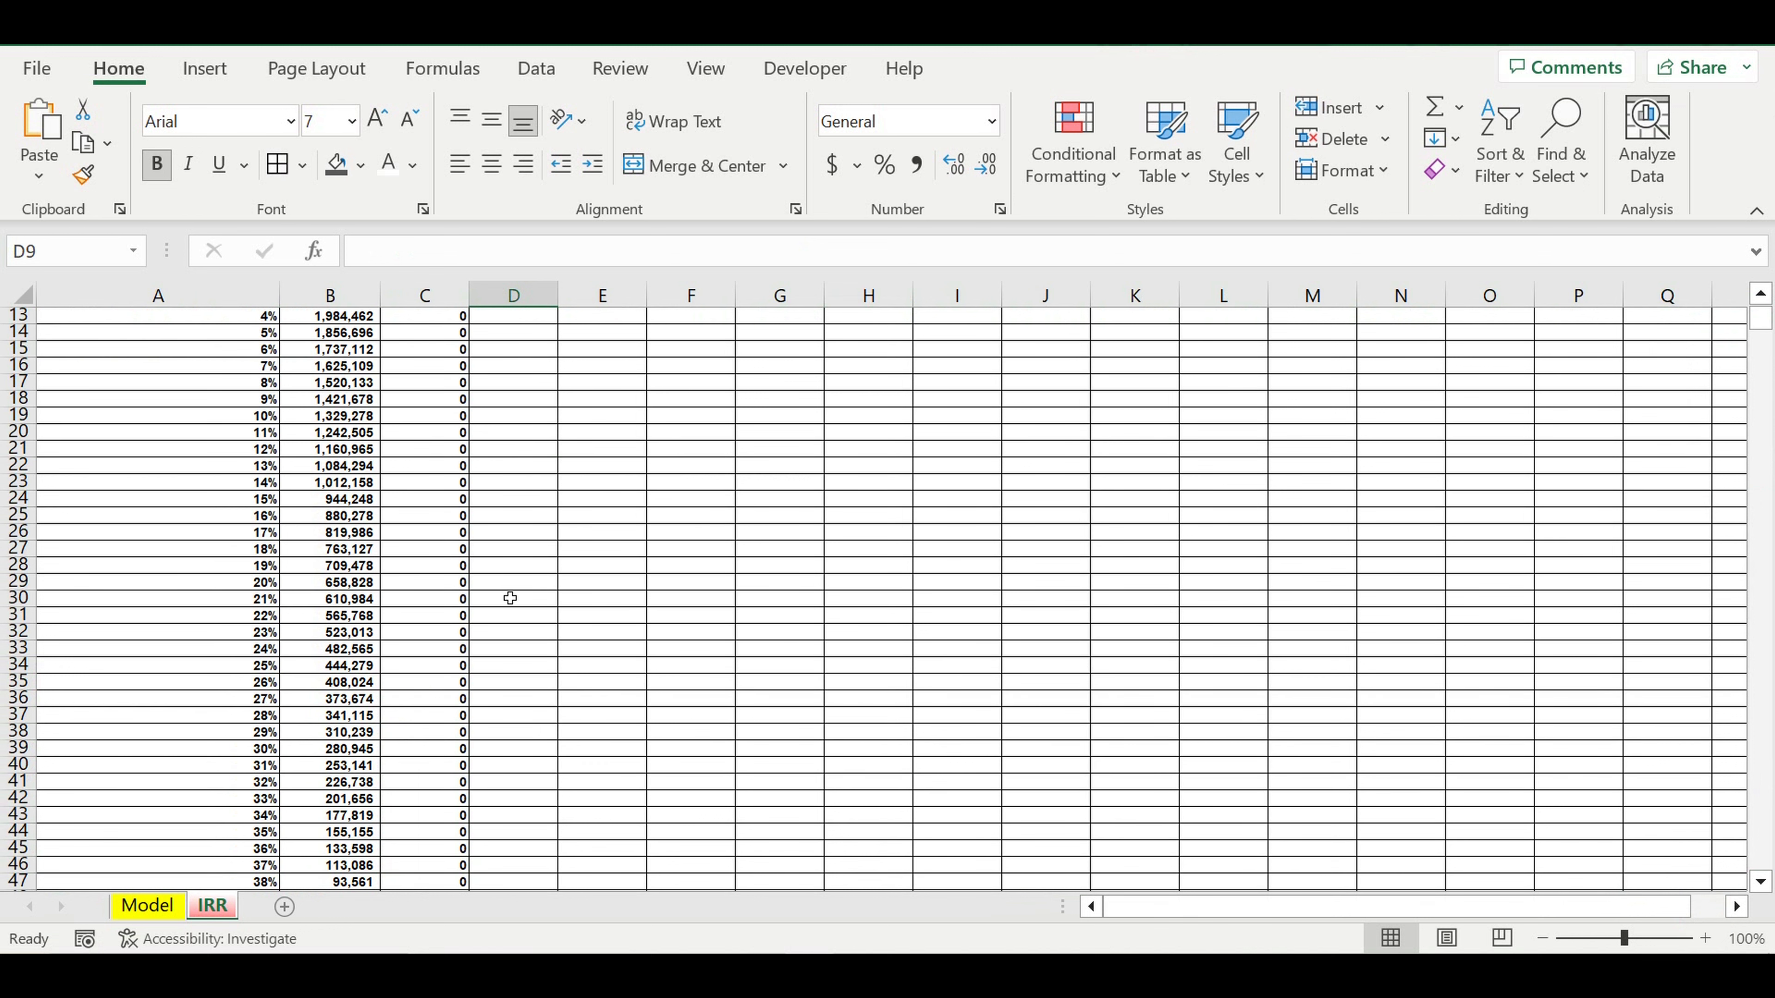
scroll(511, 599, down, 9)
drag(246, 537, 379, 532)
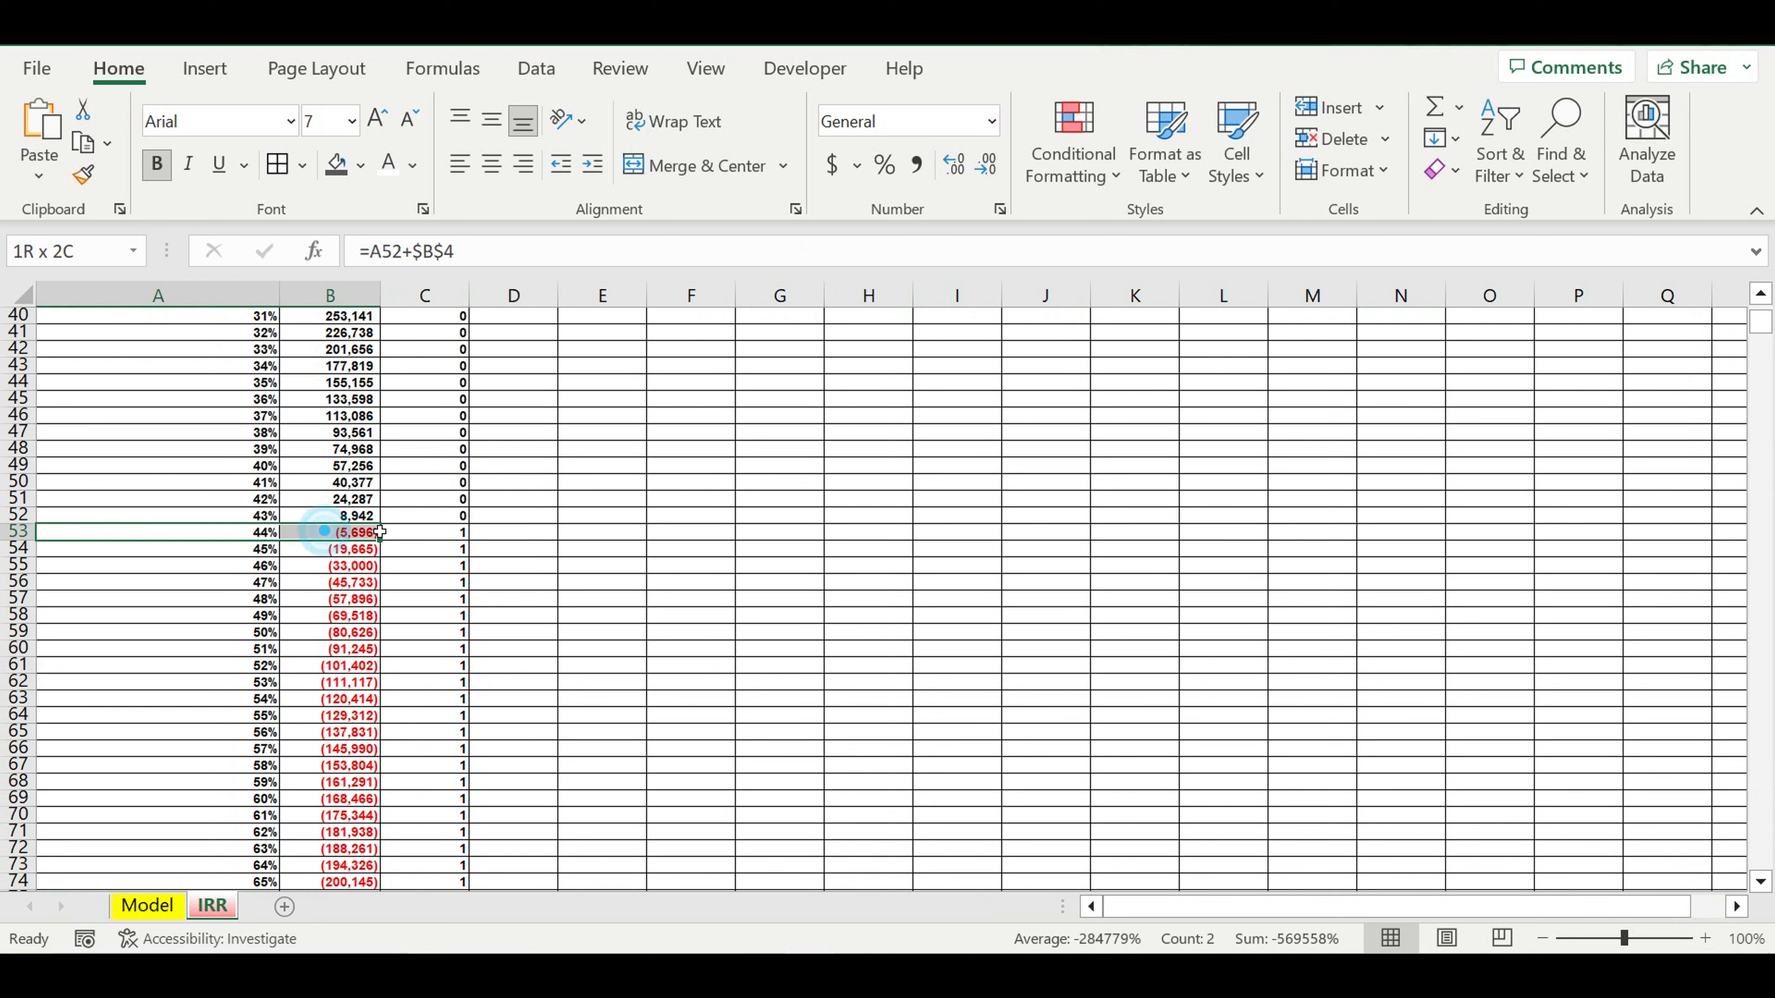
click(445, 517)
click(442, 539)
click(238, 537)
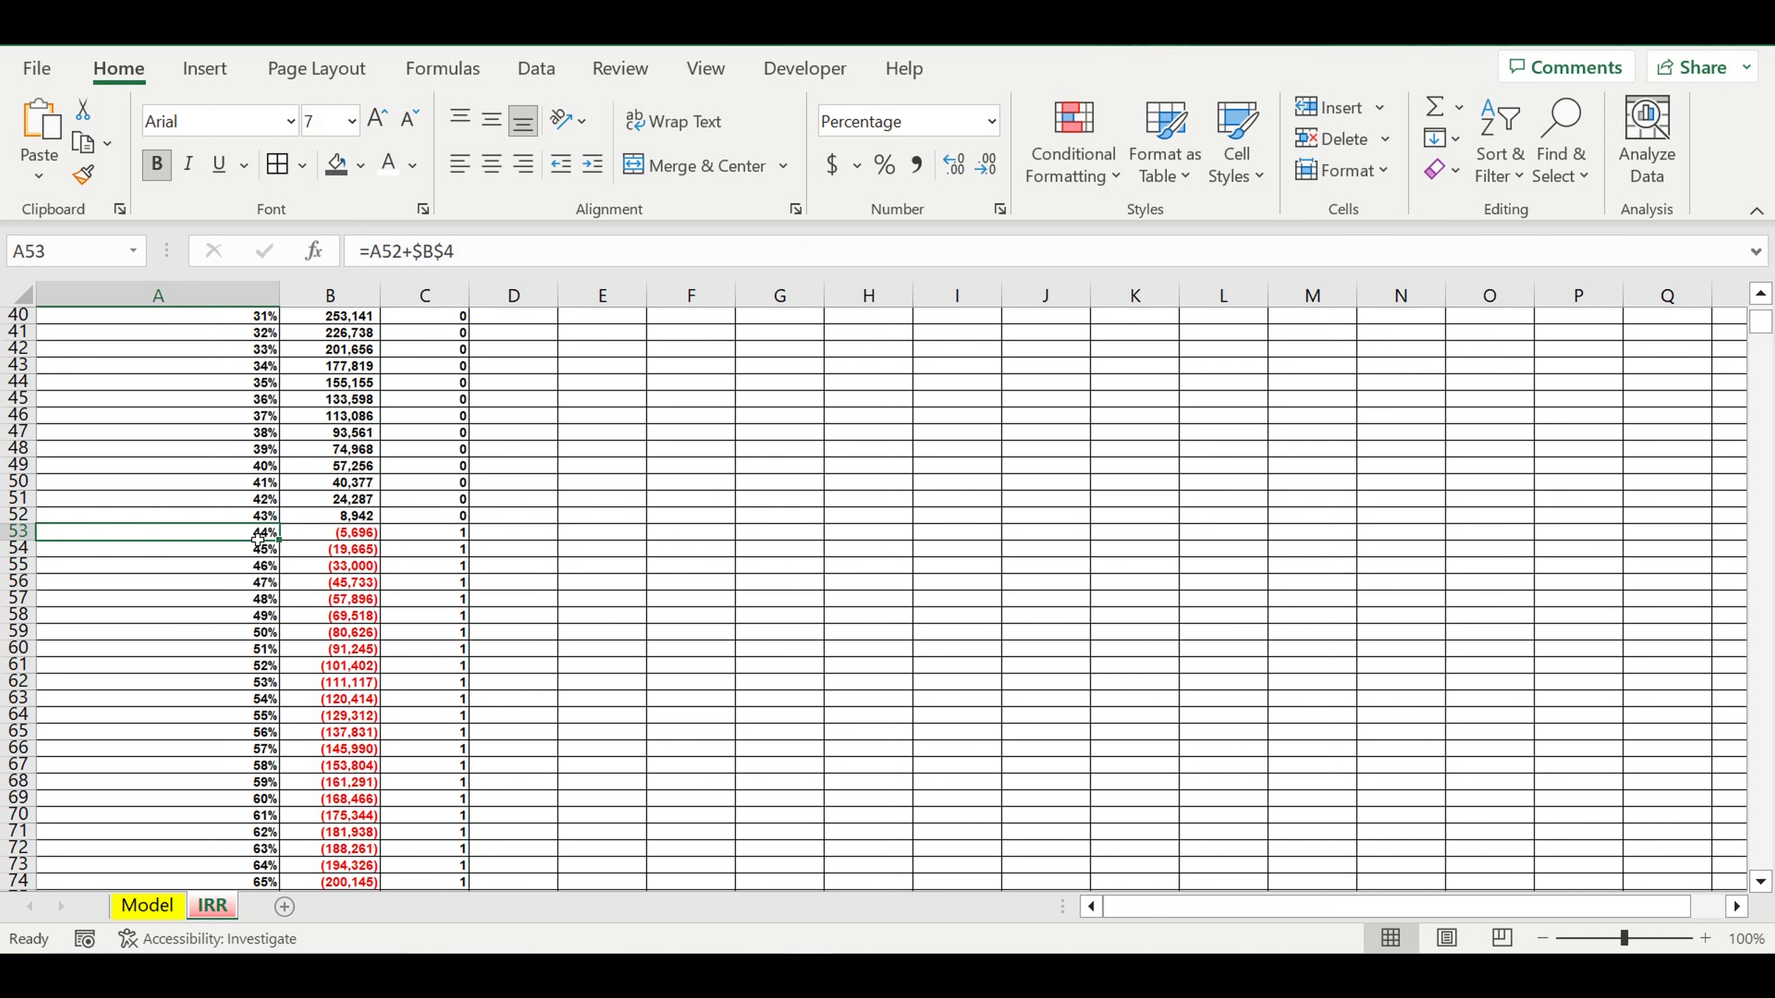
Enter =IF(C9=1,A9,0) in D9 and format the cell as a percentage.
scroll(583, 595, up, 2)
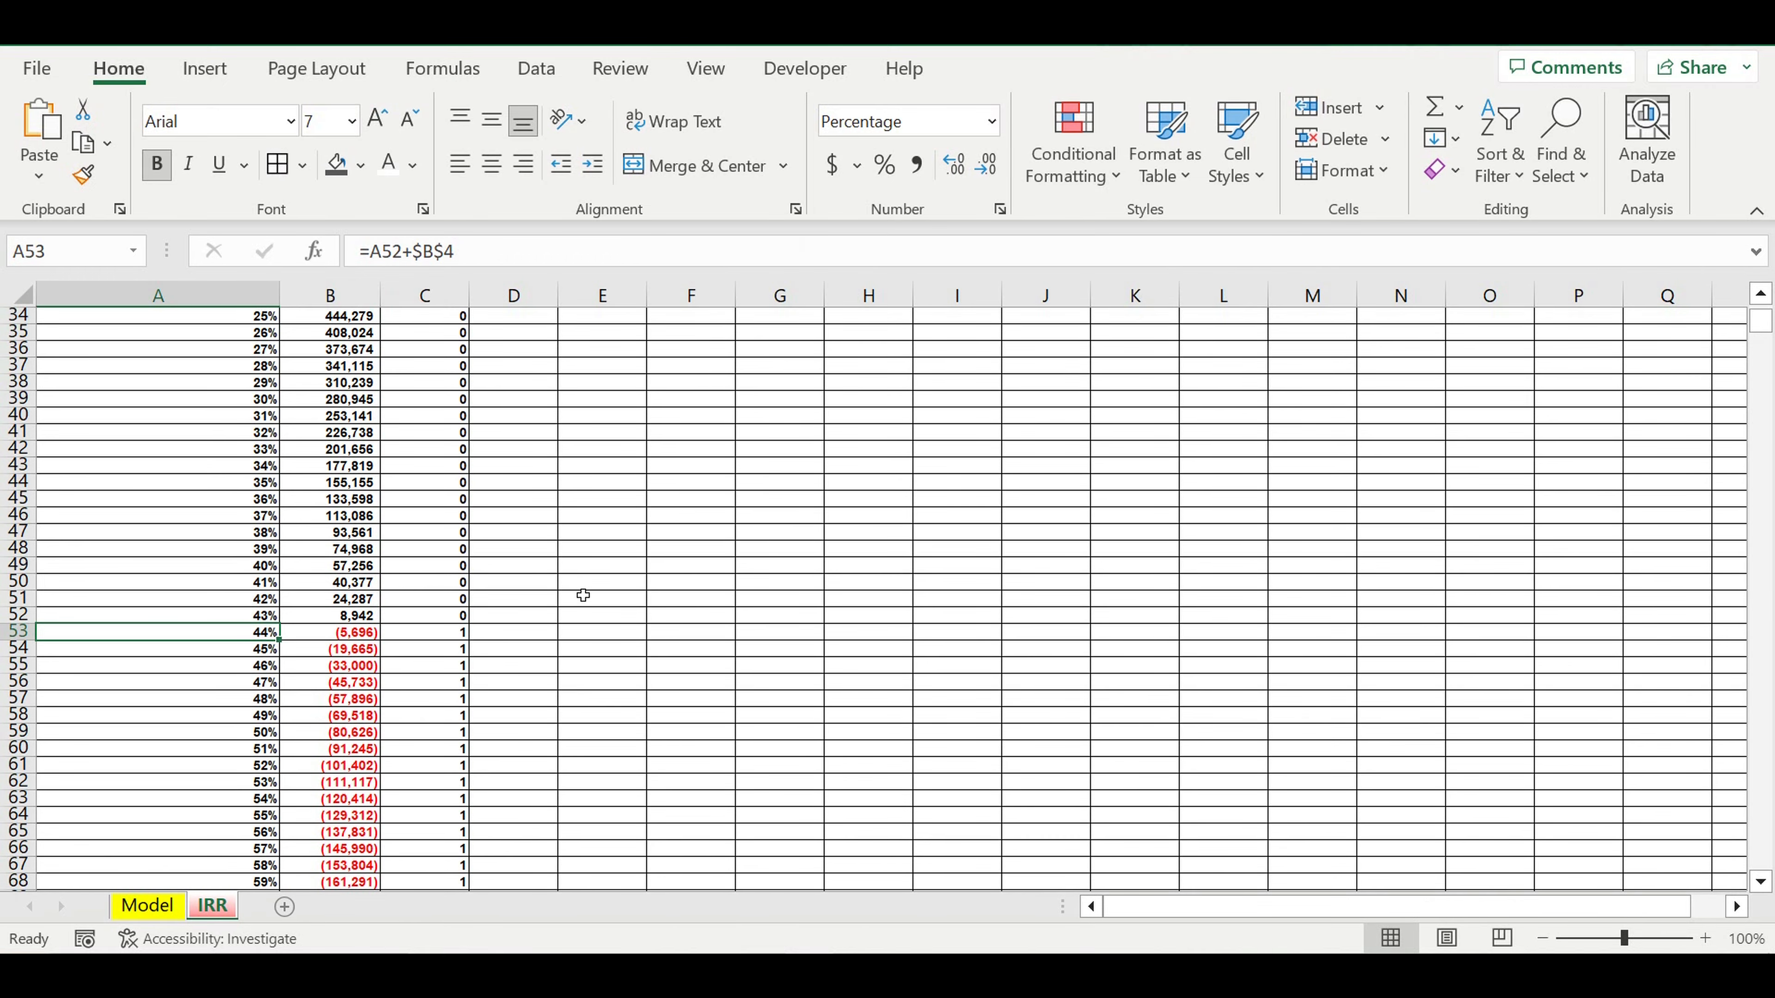
scroll(584, 595, up, 11)
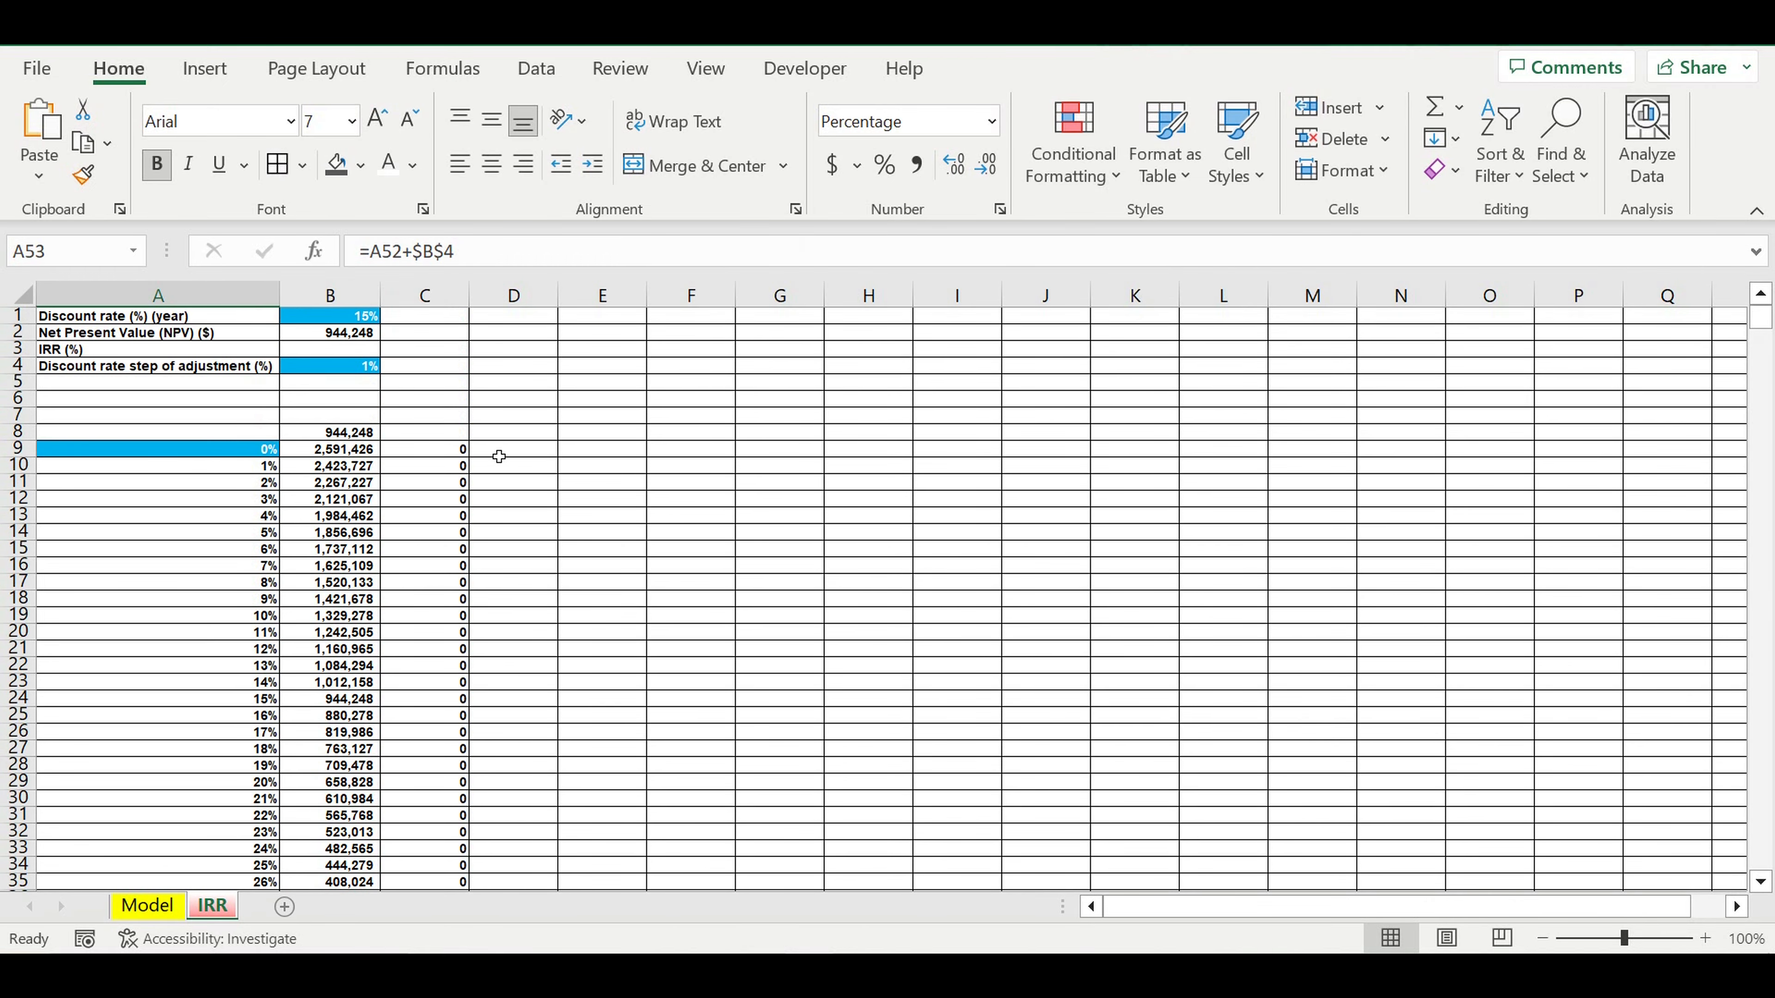
click(503, 451)
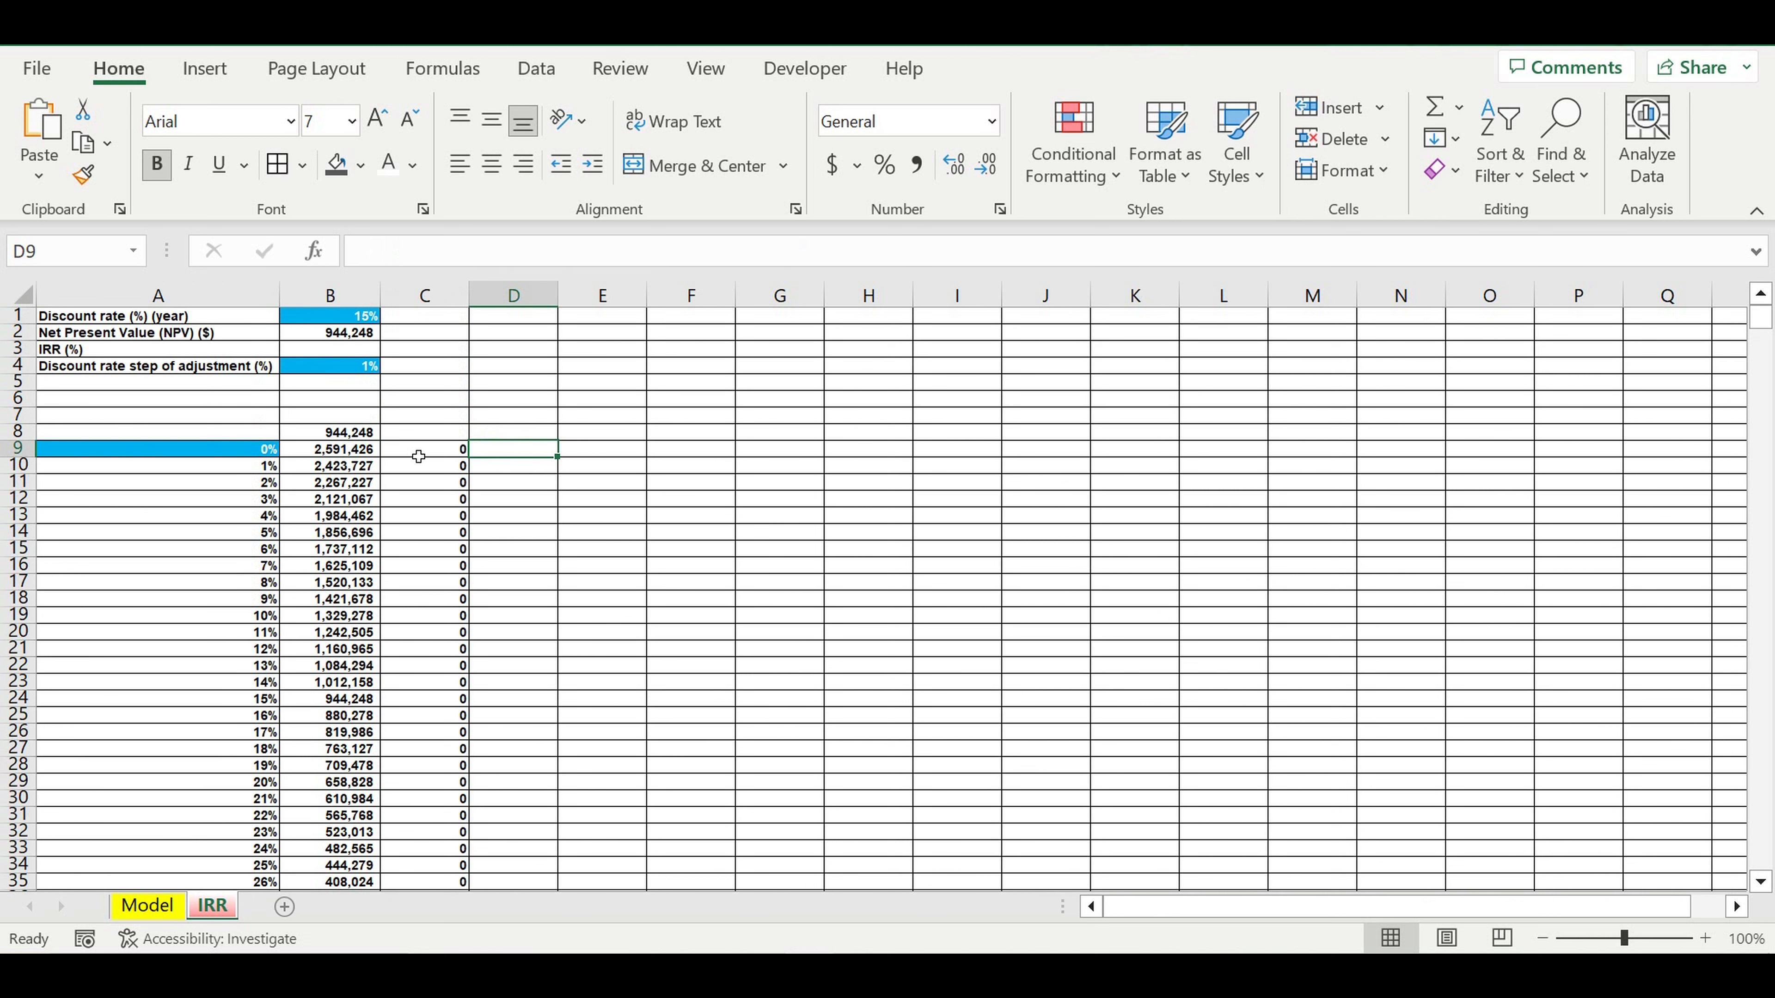
text(=)
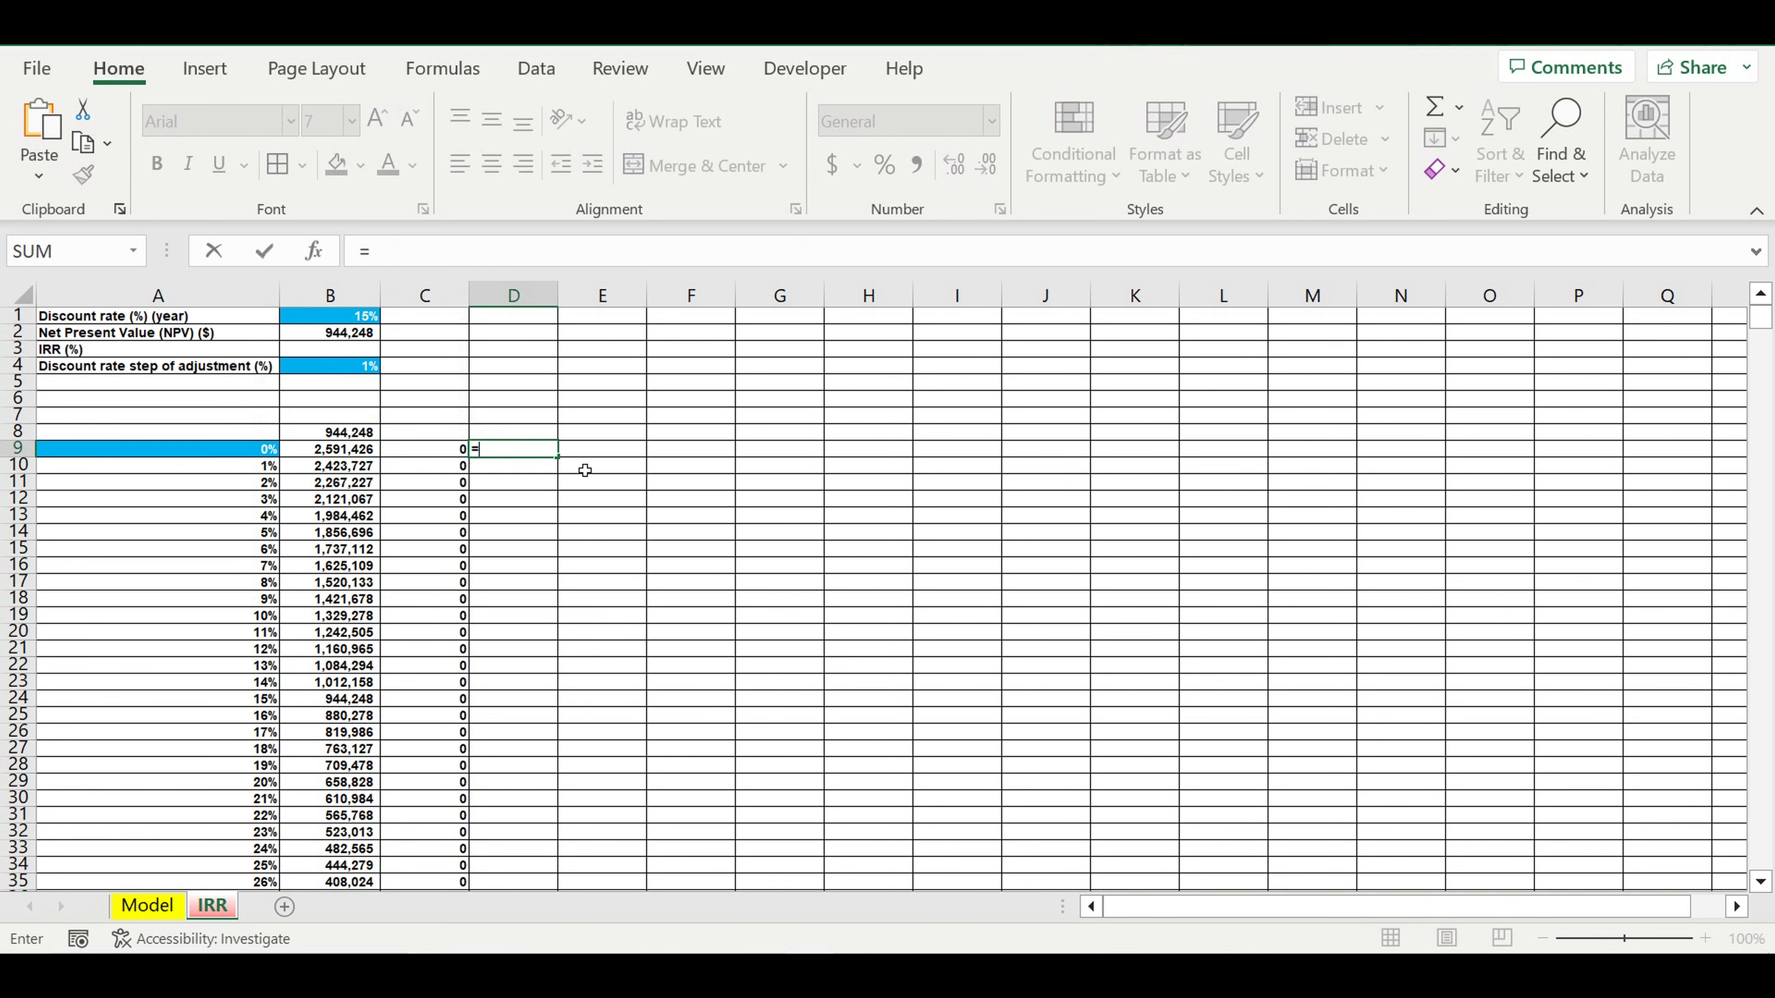
text(if)
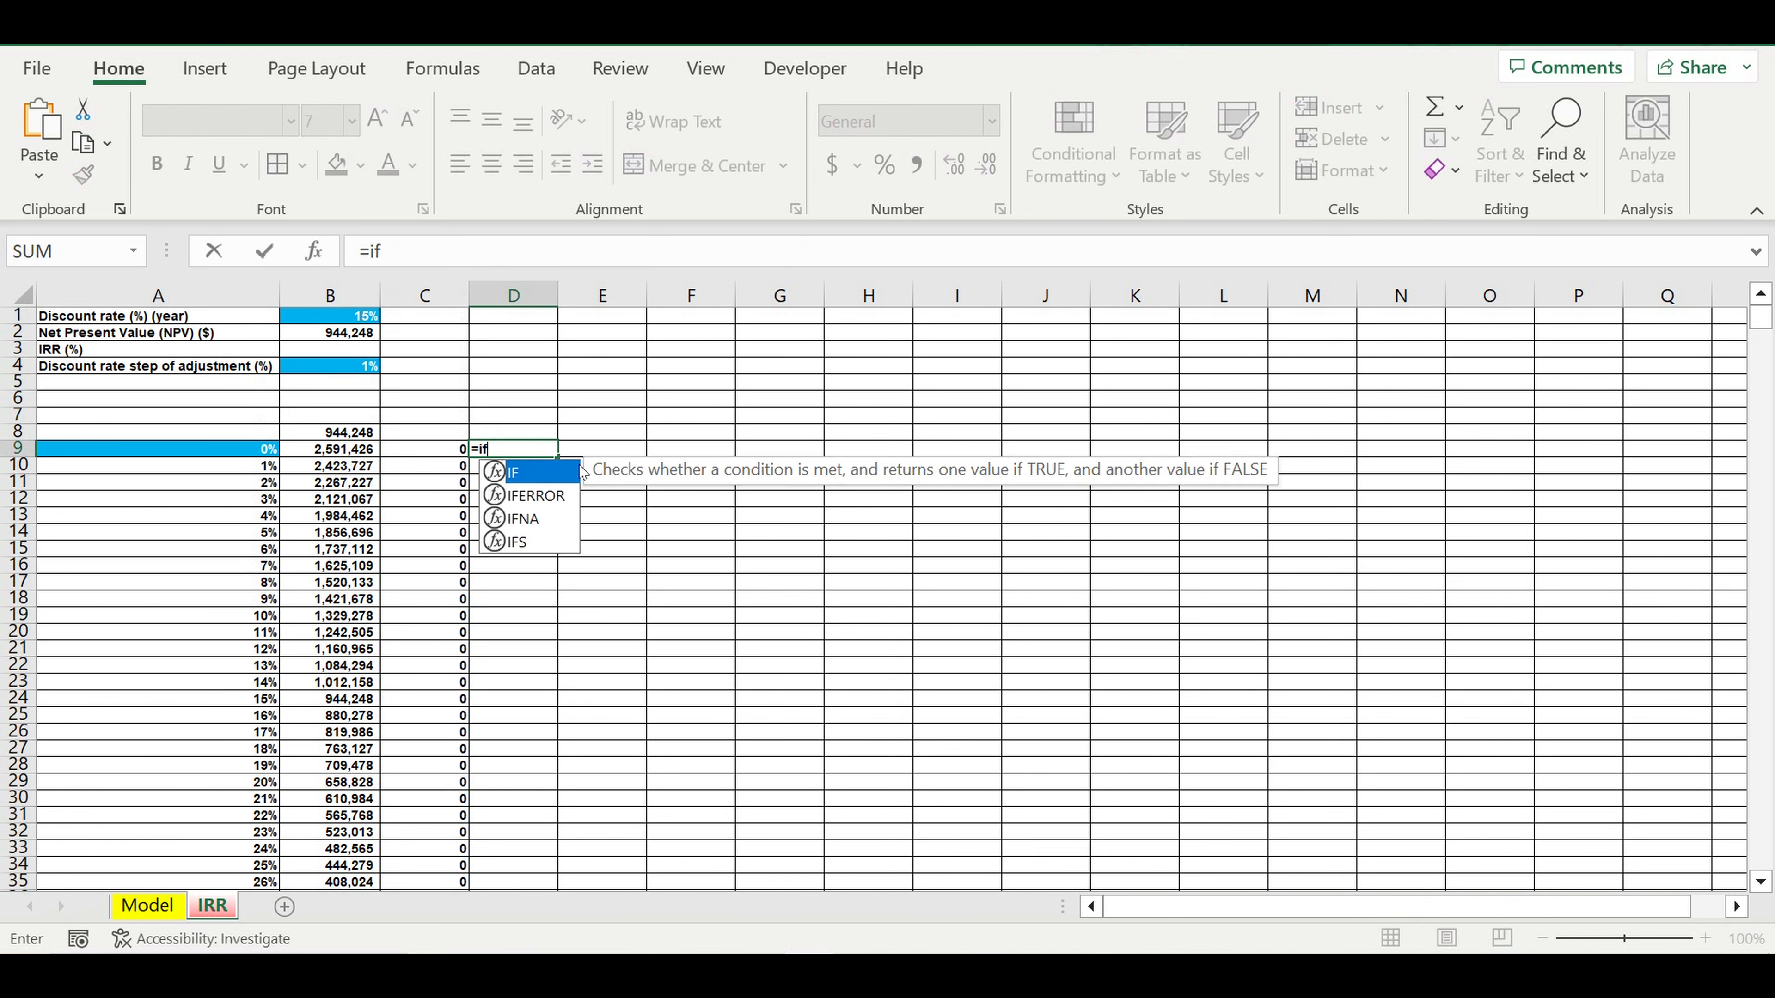
text(()
key(Left)
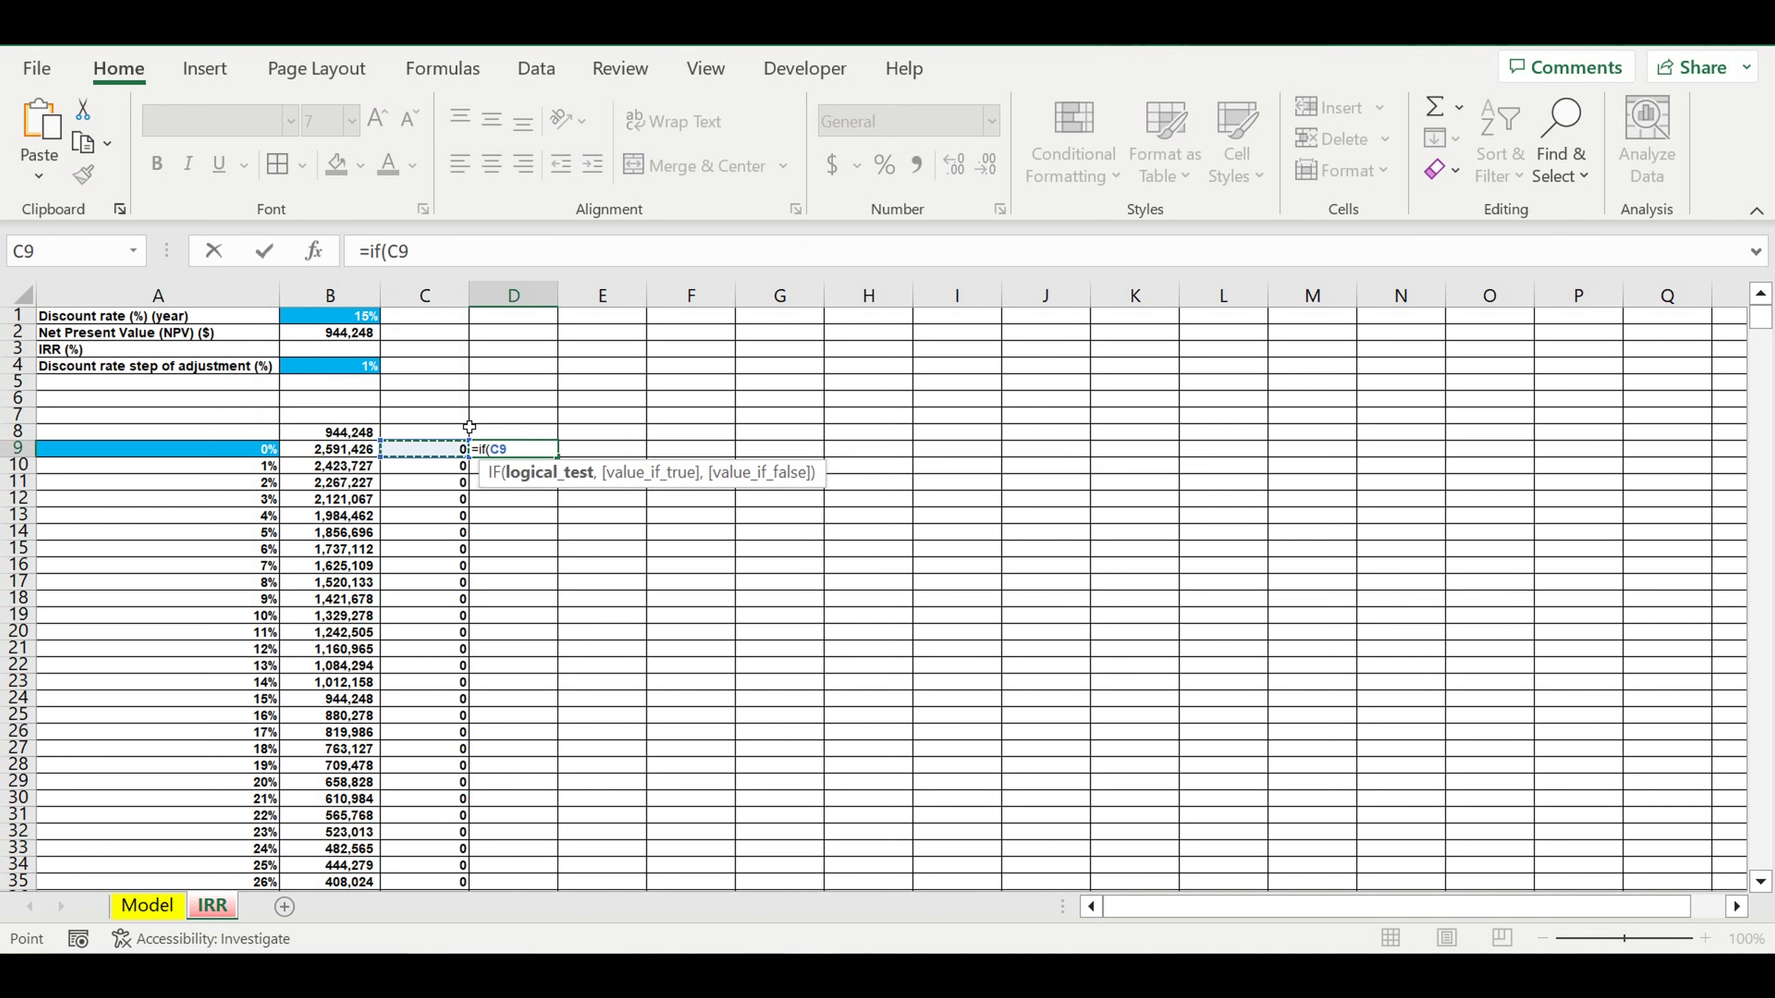
text(=1,)
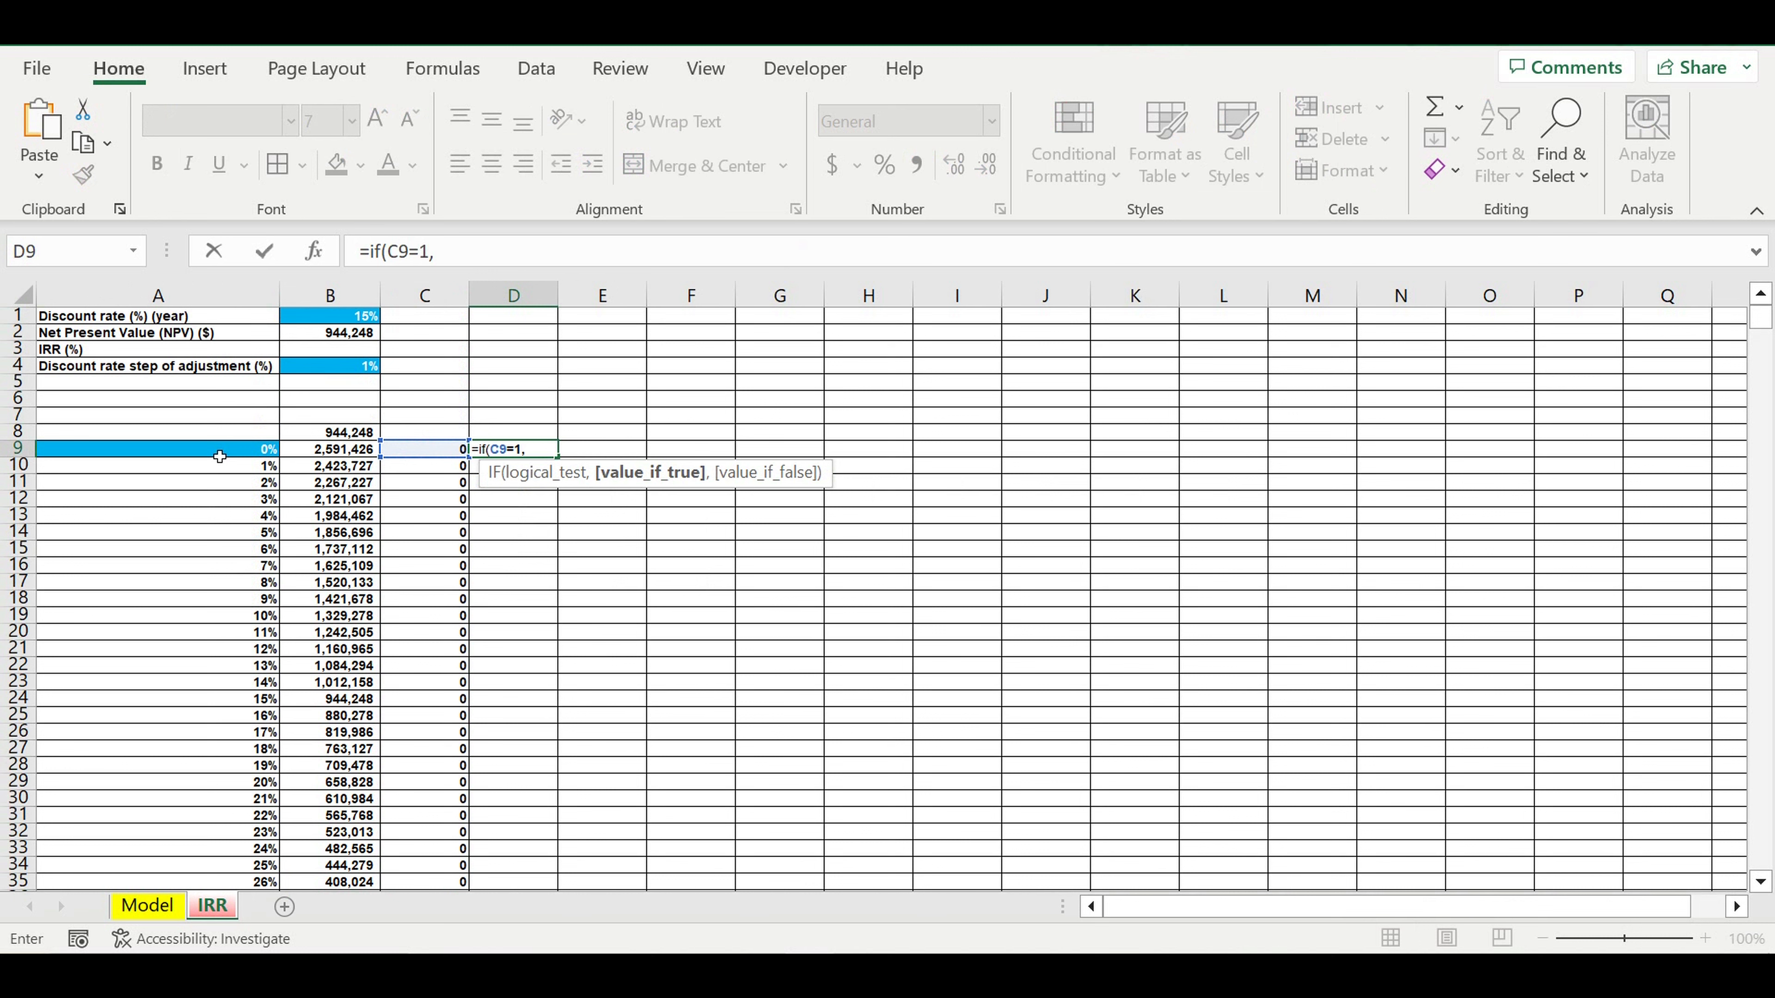
click(220, 456)
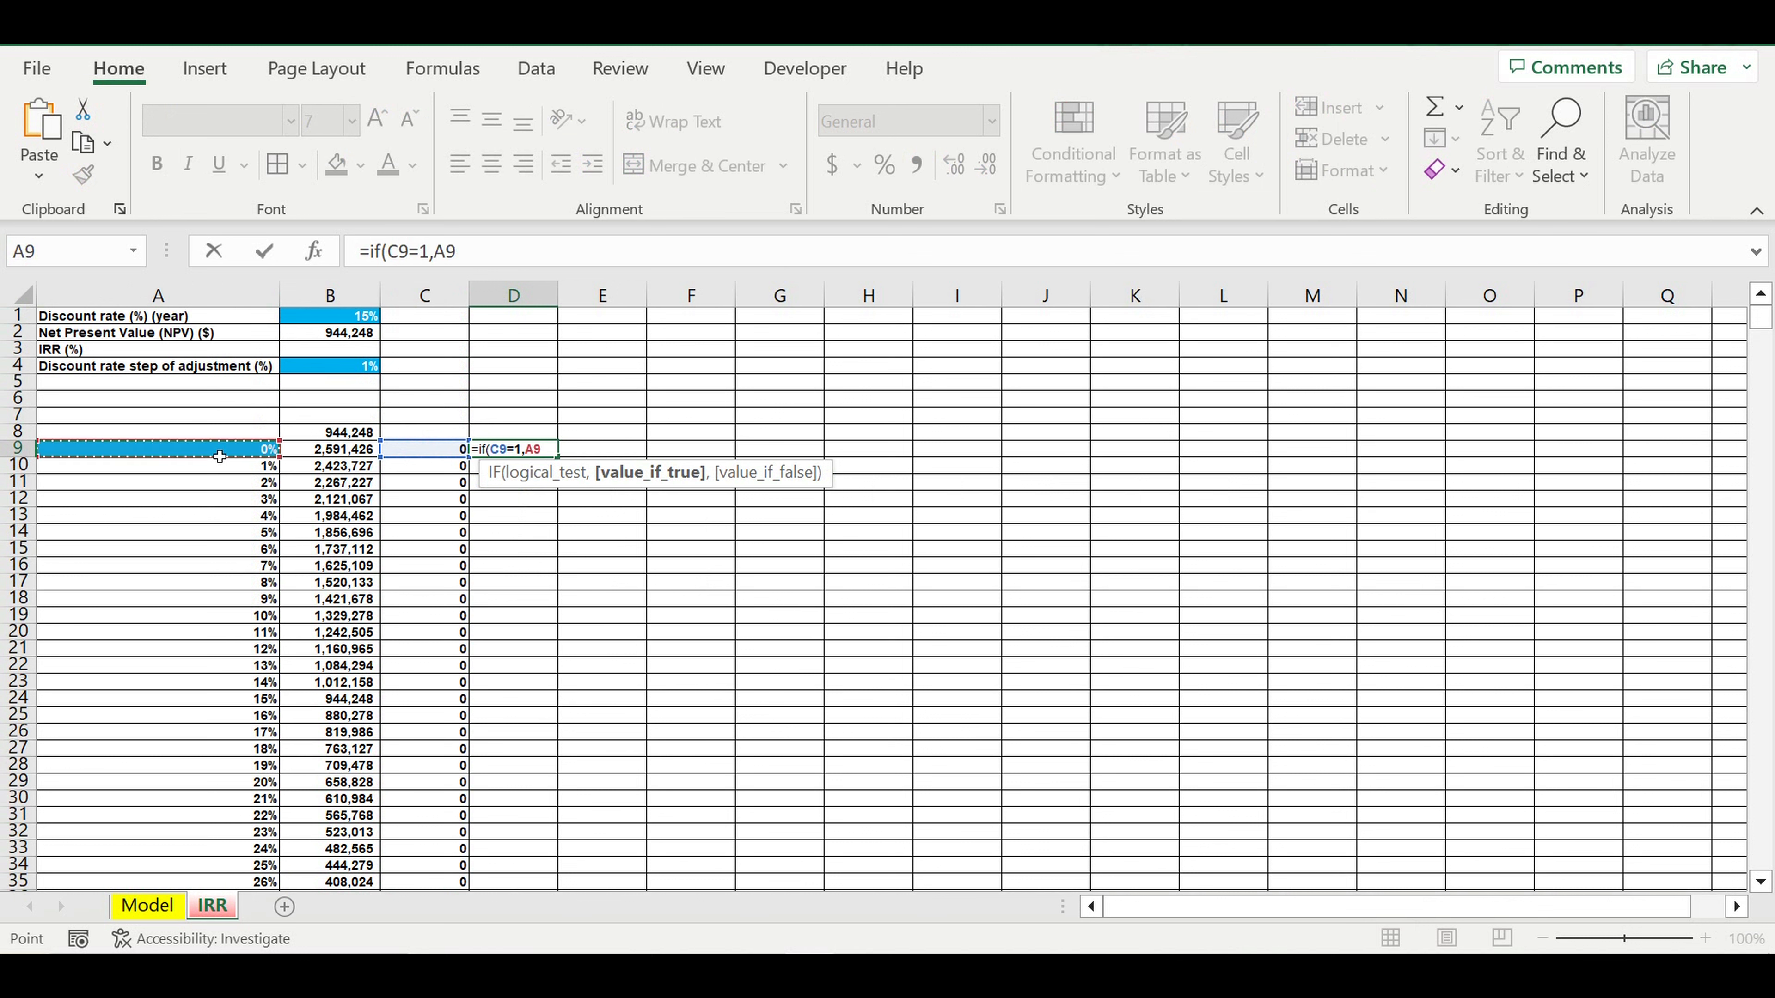
text(,0)
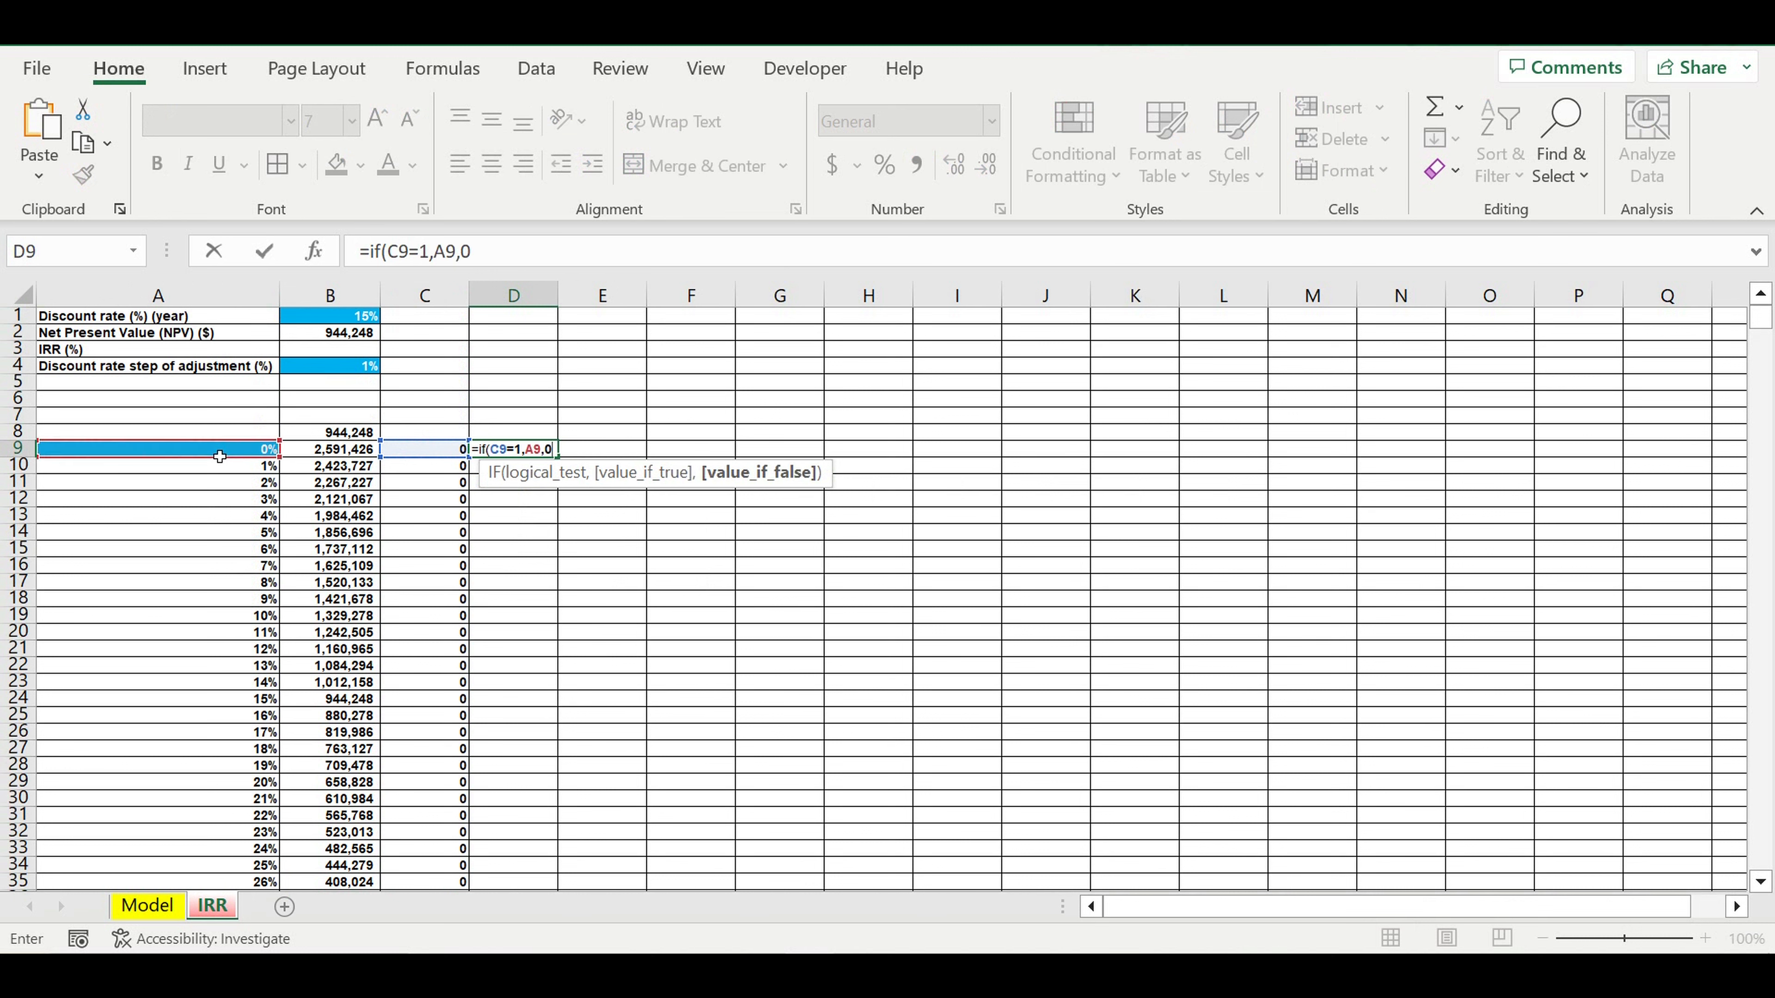
key(Return)
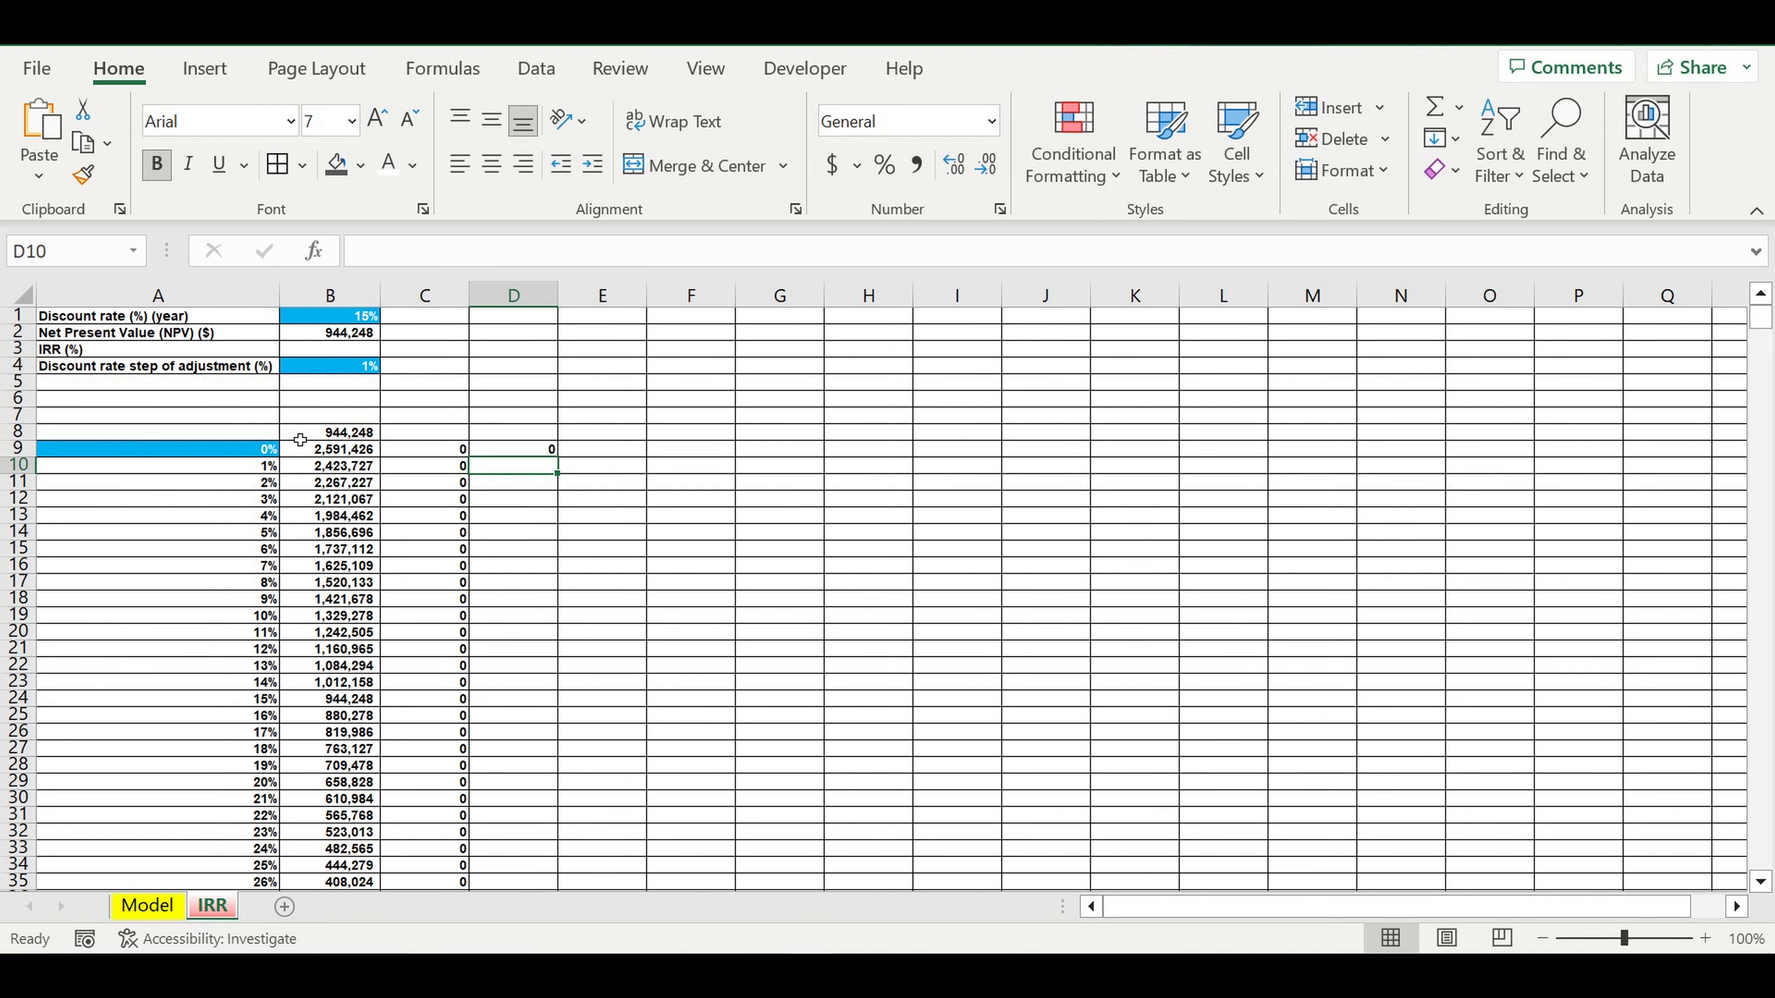
key(Up)
click(883, 166)
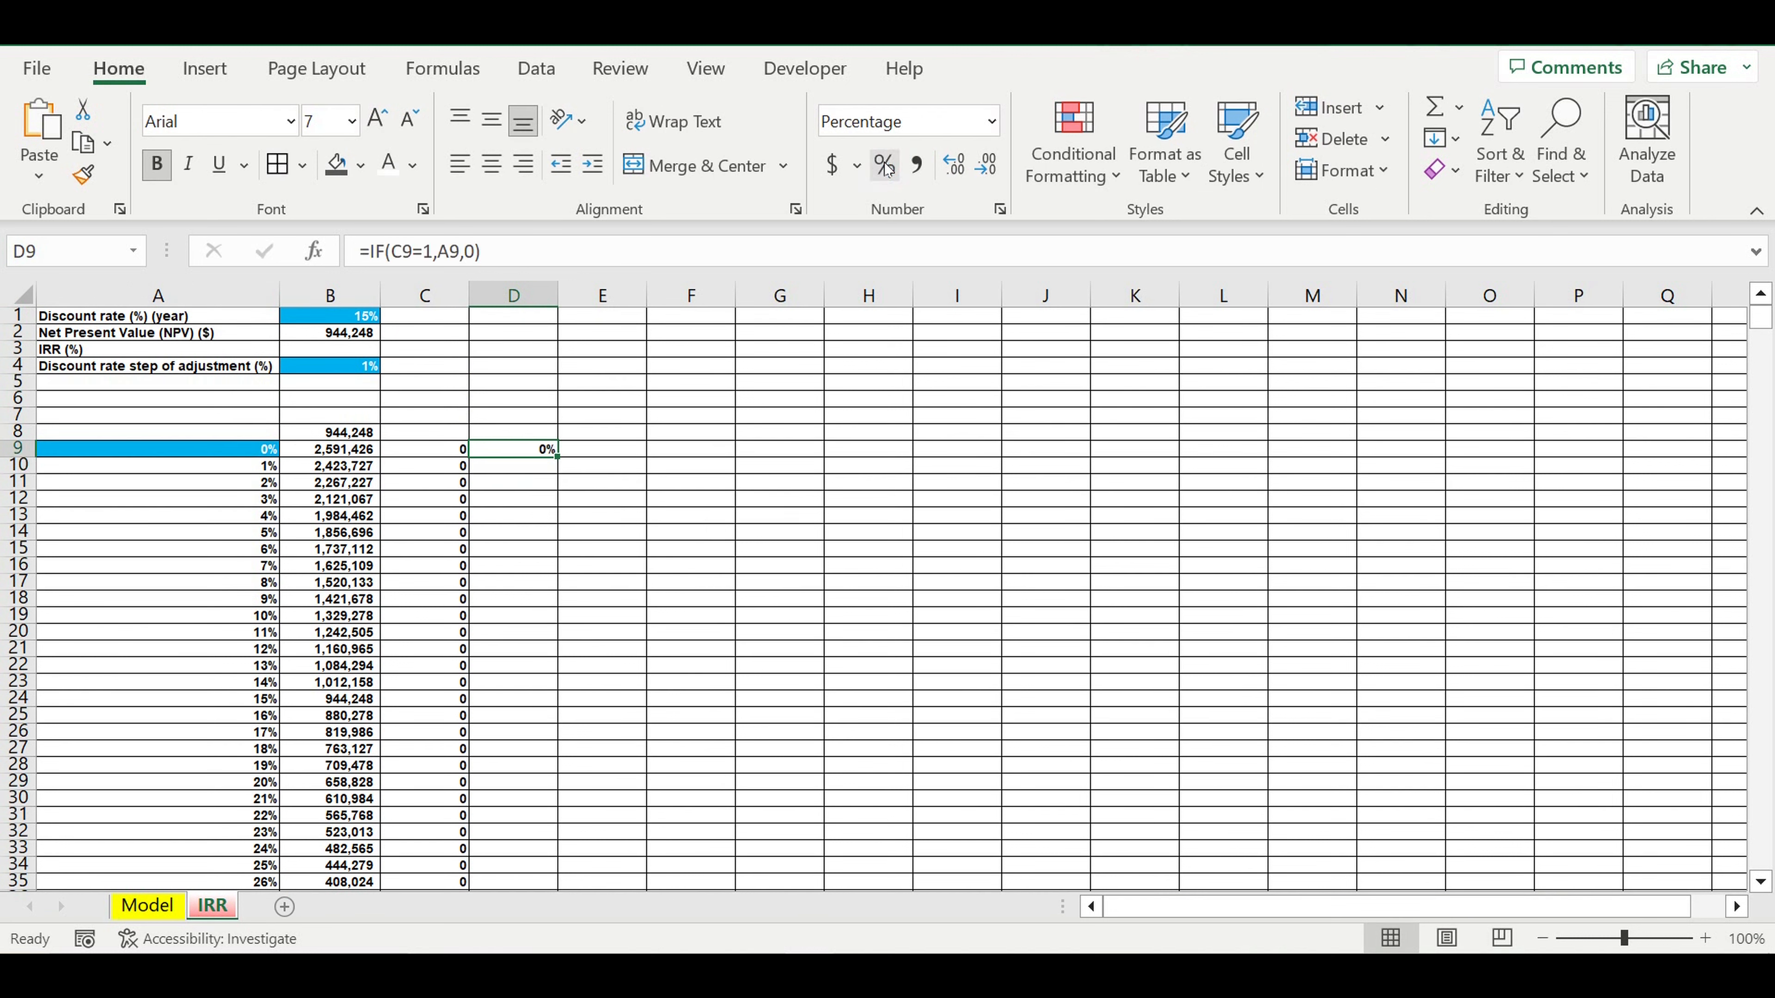
Enter =IF(AND(C9=0,C10=1),A10,0) in D10 to return the discount rate where the flag switches from 0 to 1.
key(Down)
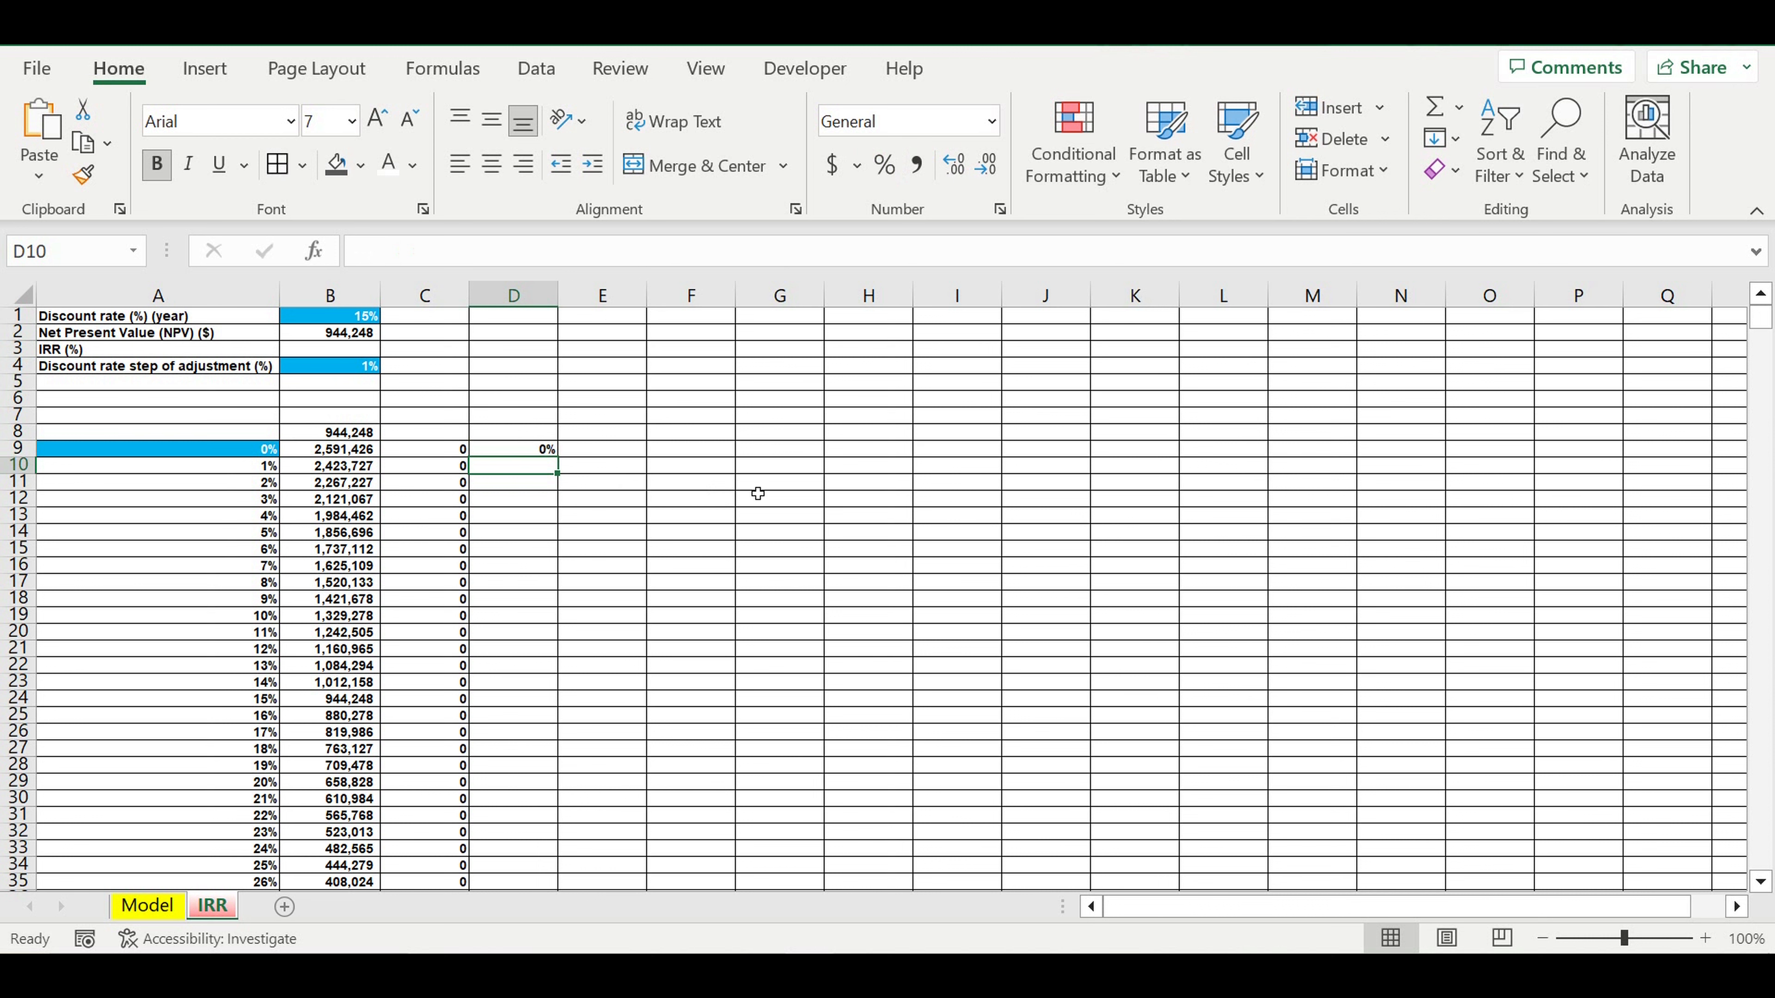
text(=)
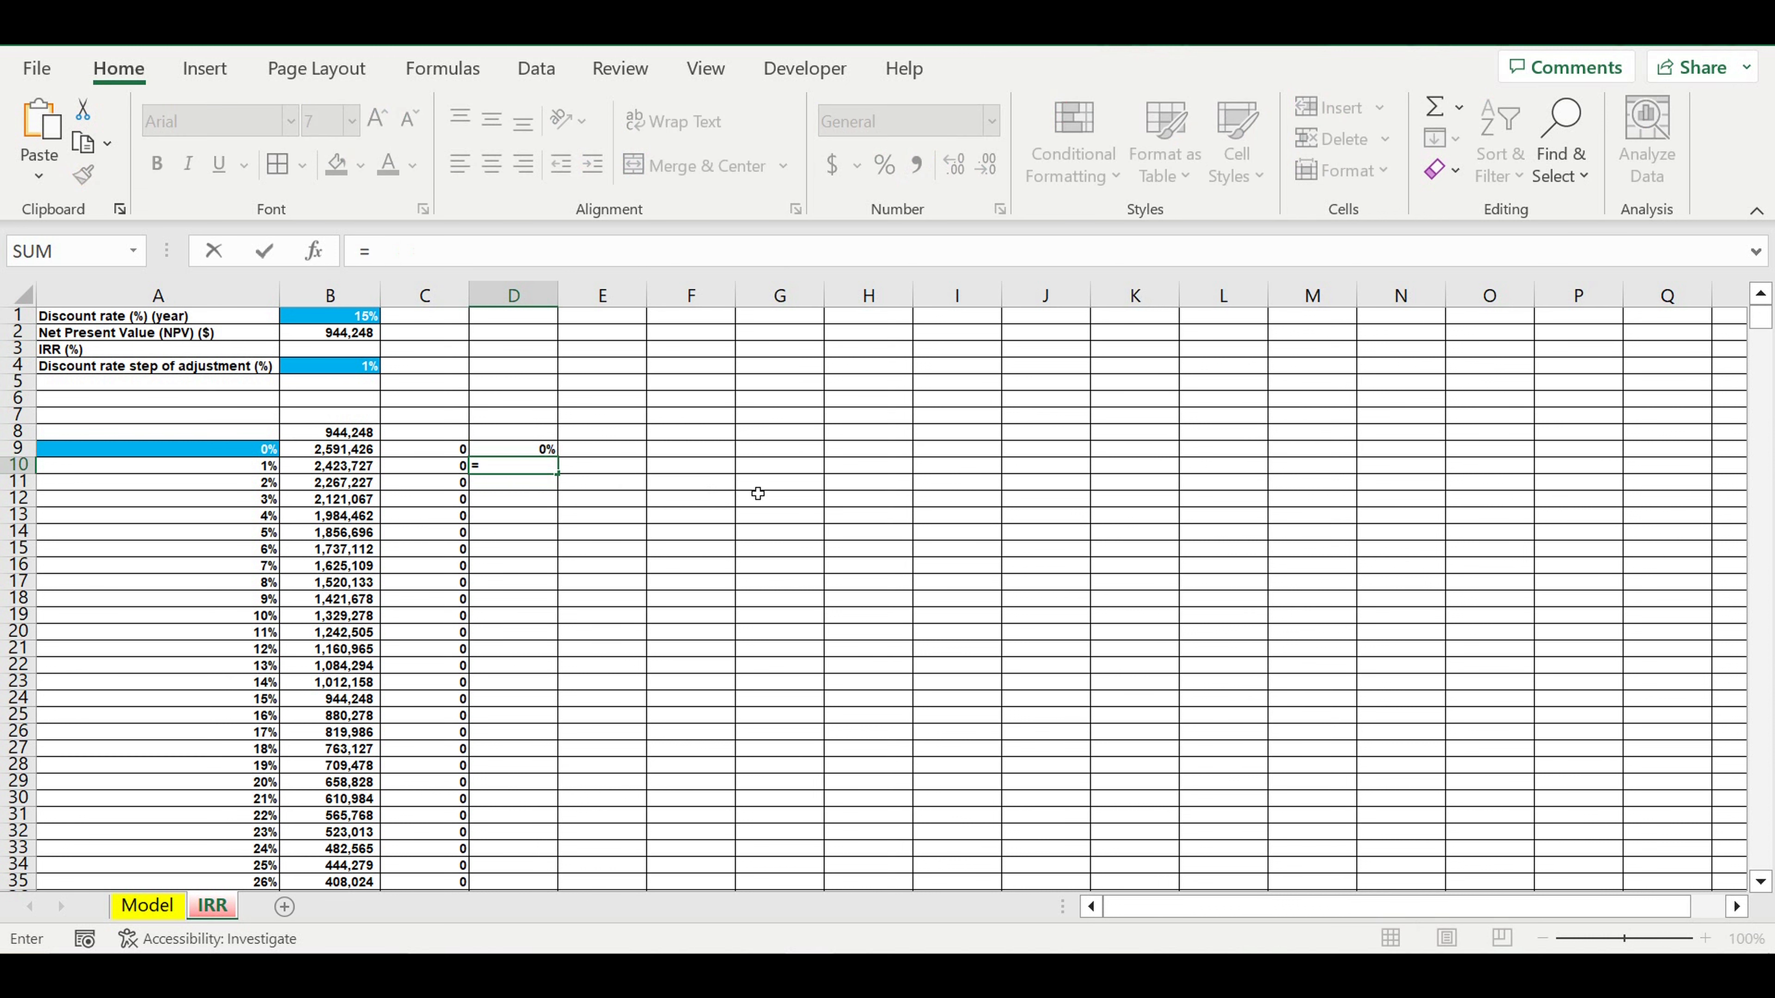
text(if()
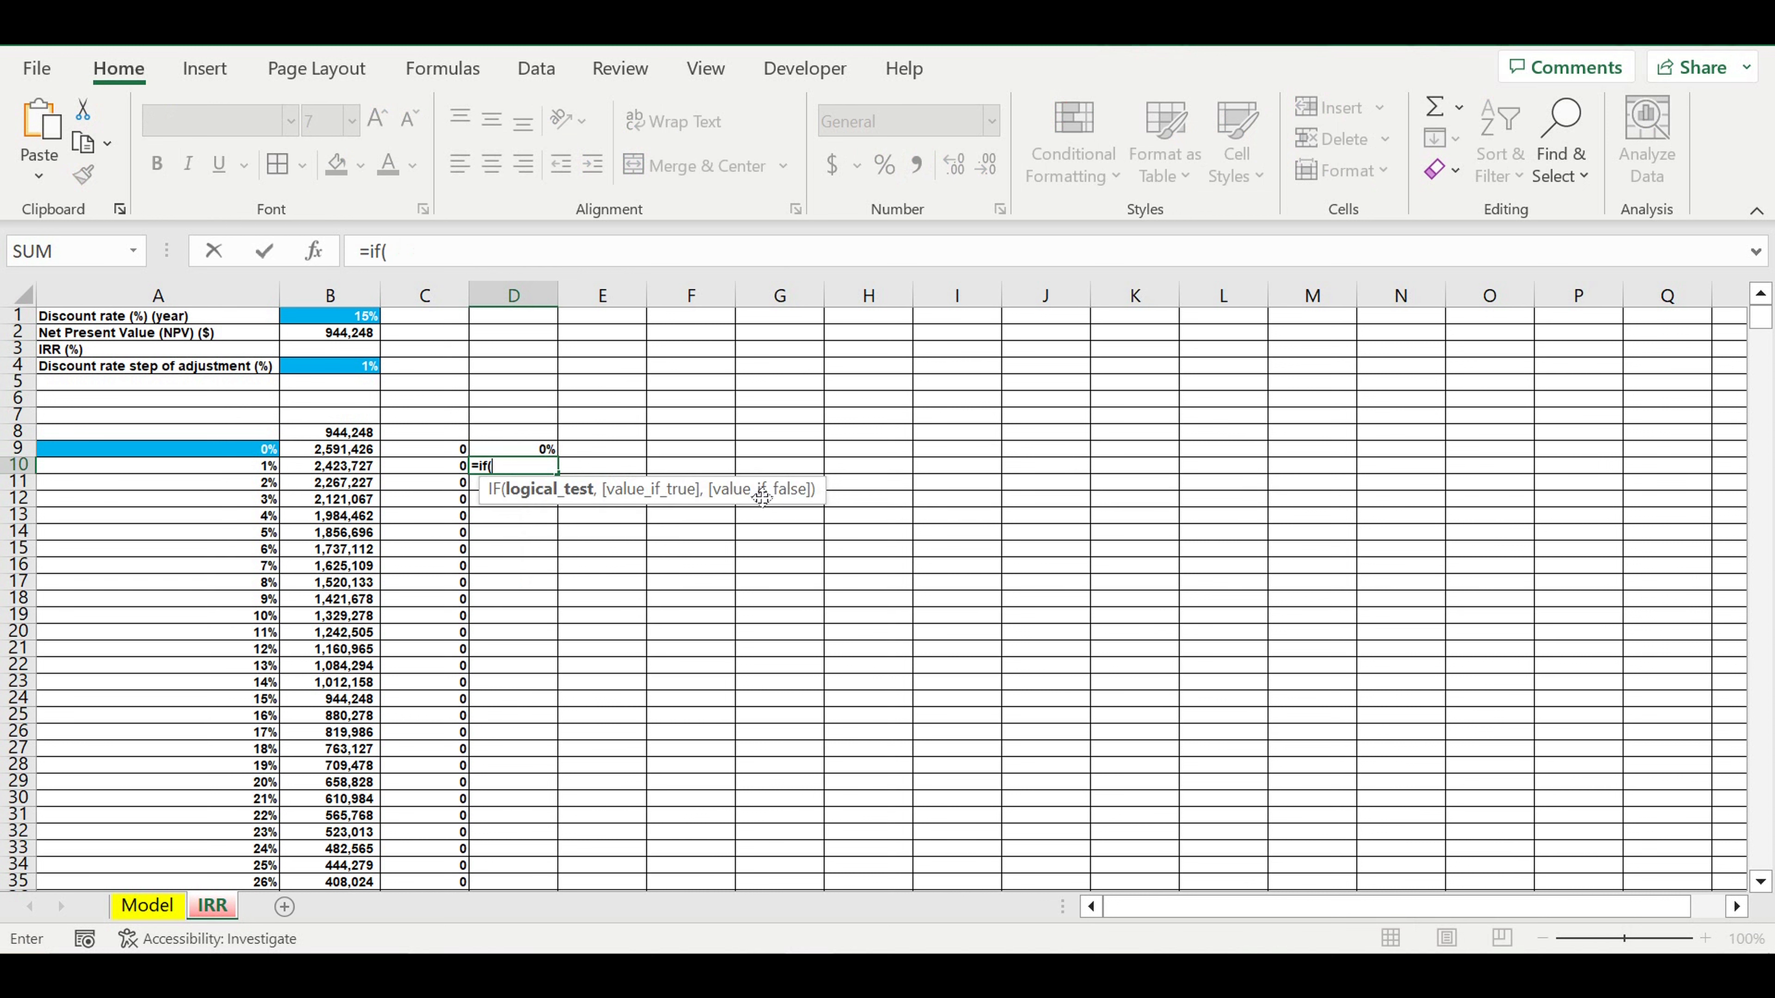
text(and()
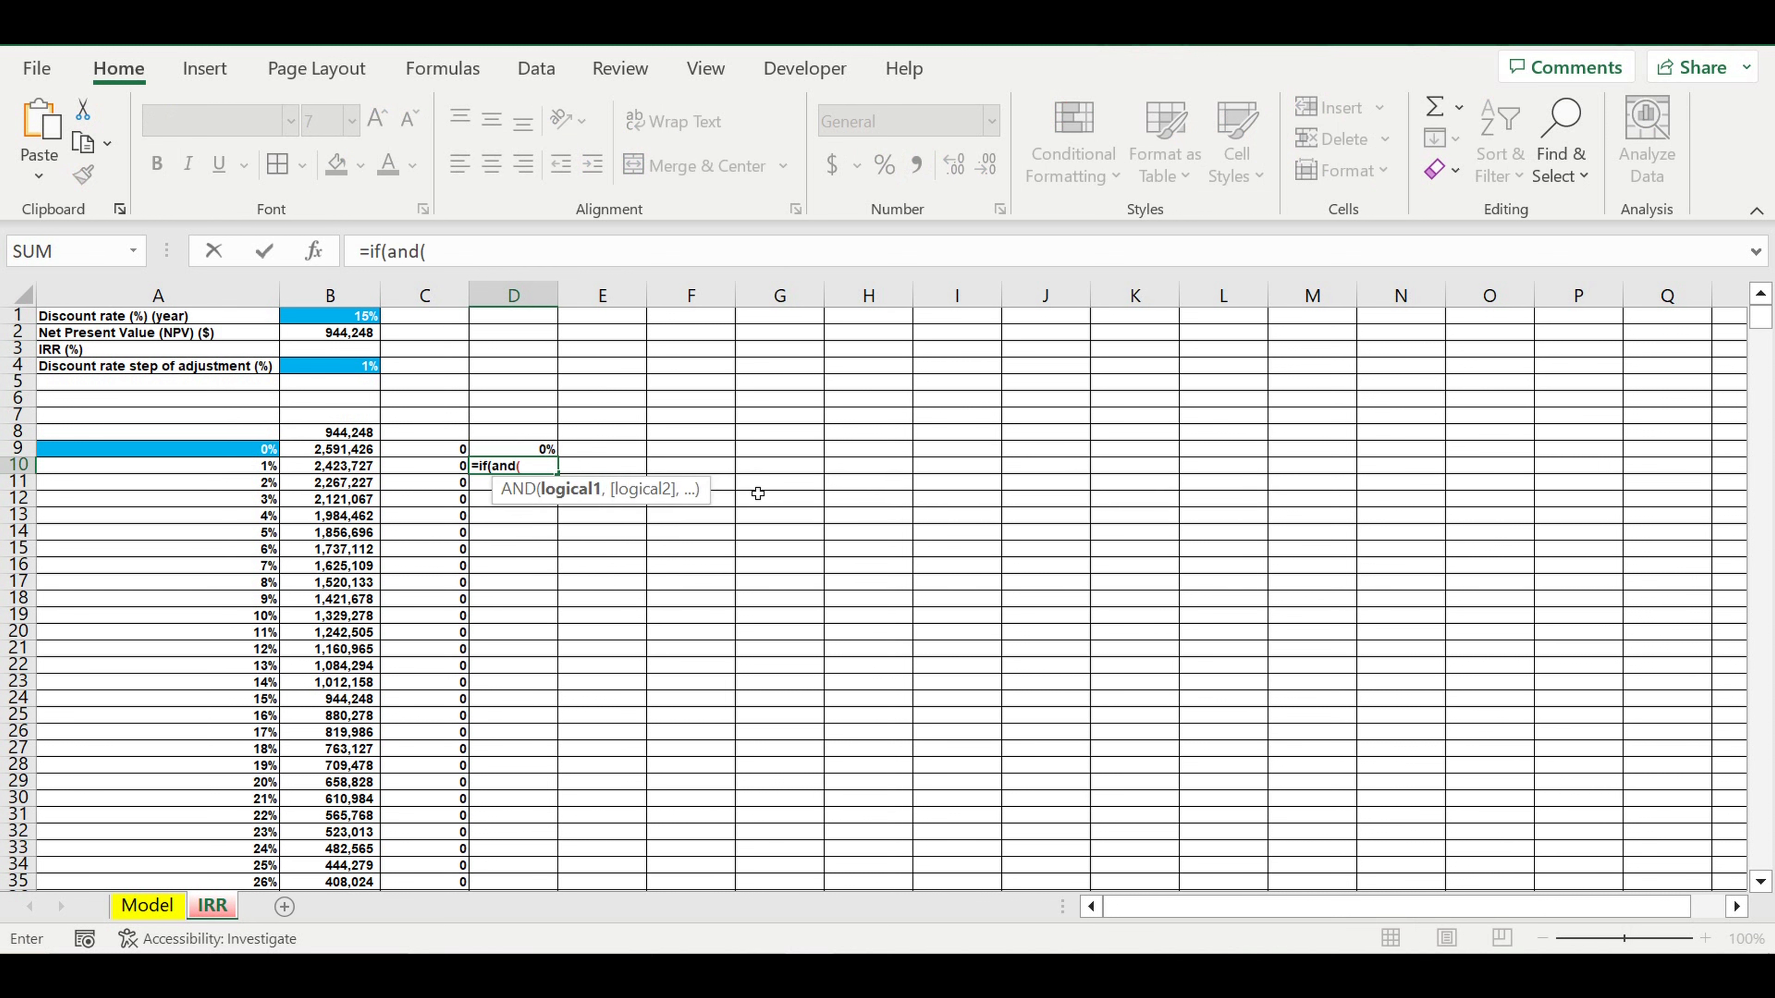
click(433, 455)
text(=0)
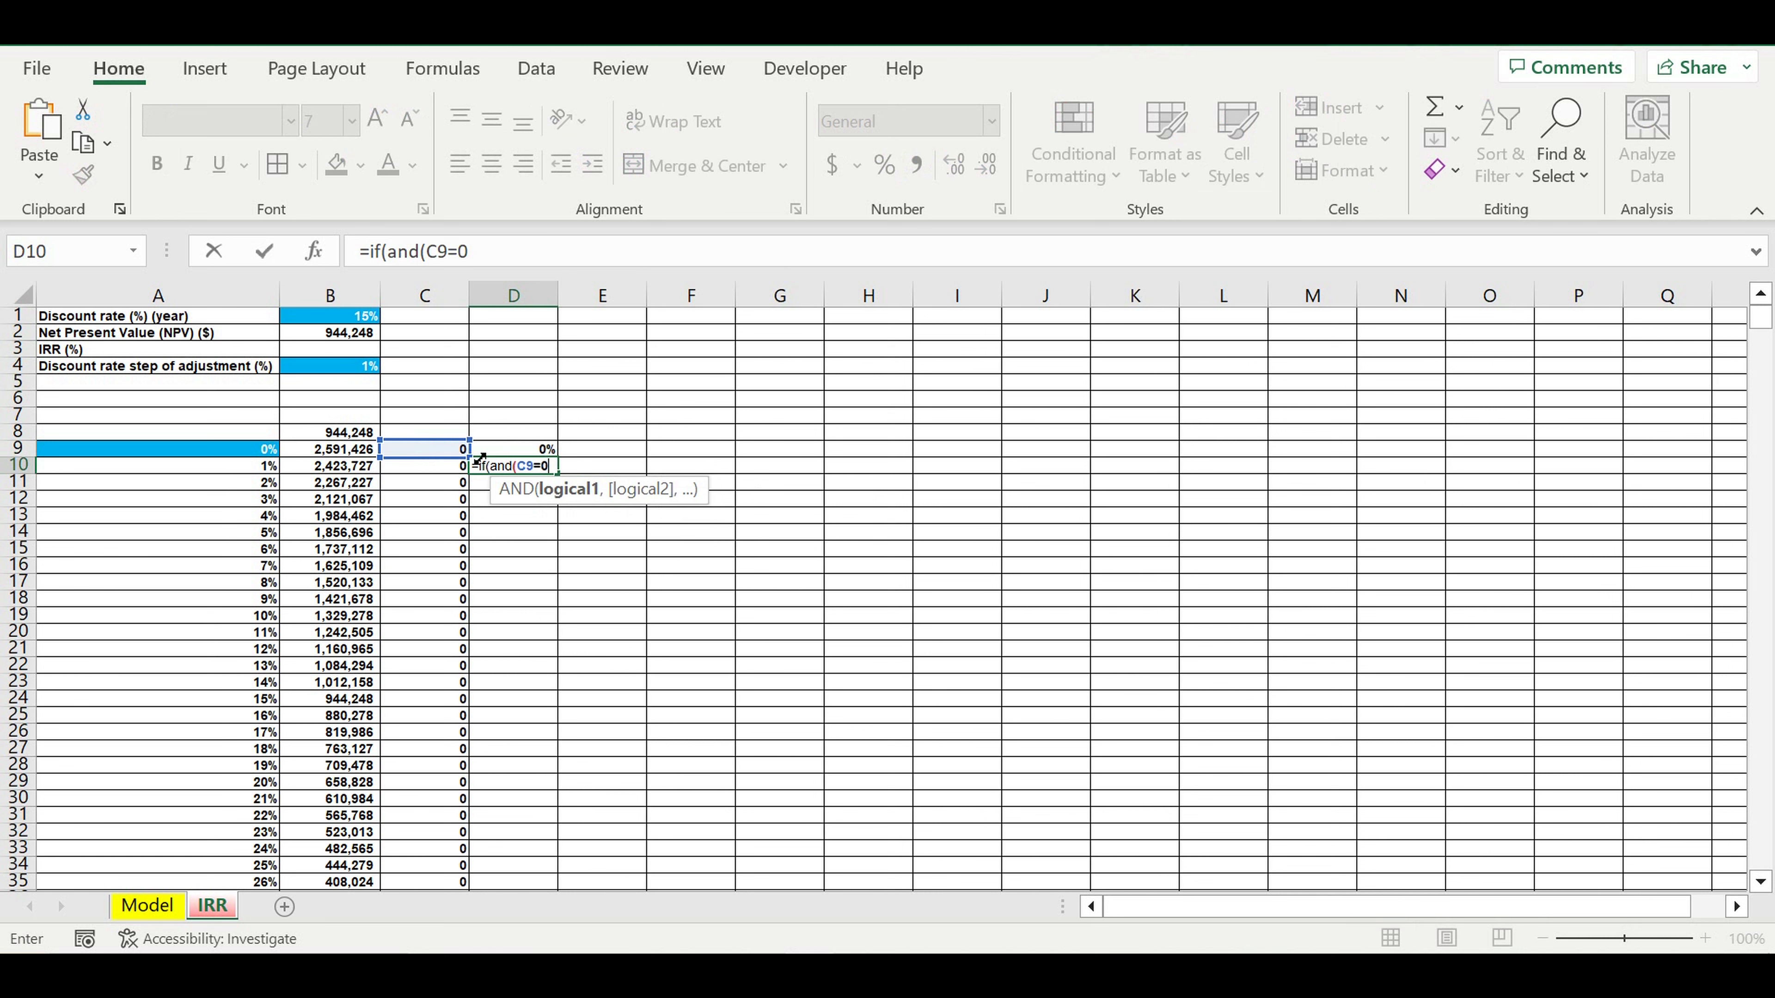
text(,)
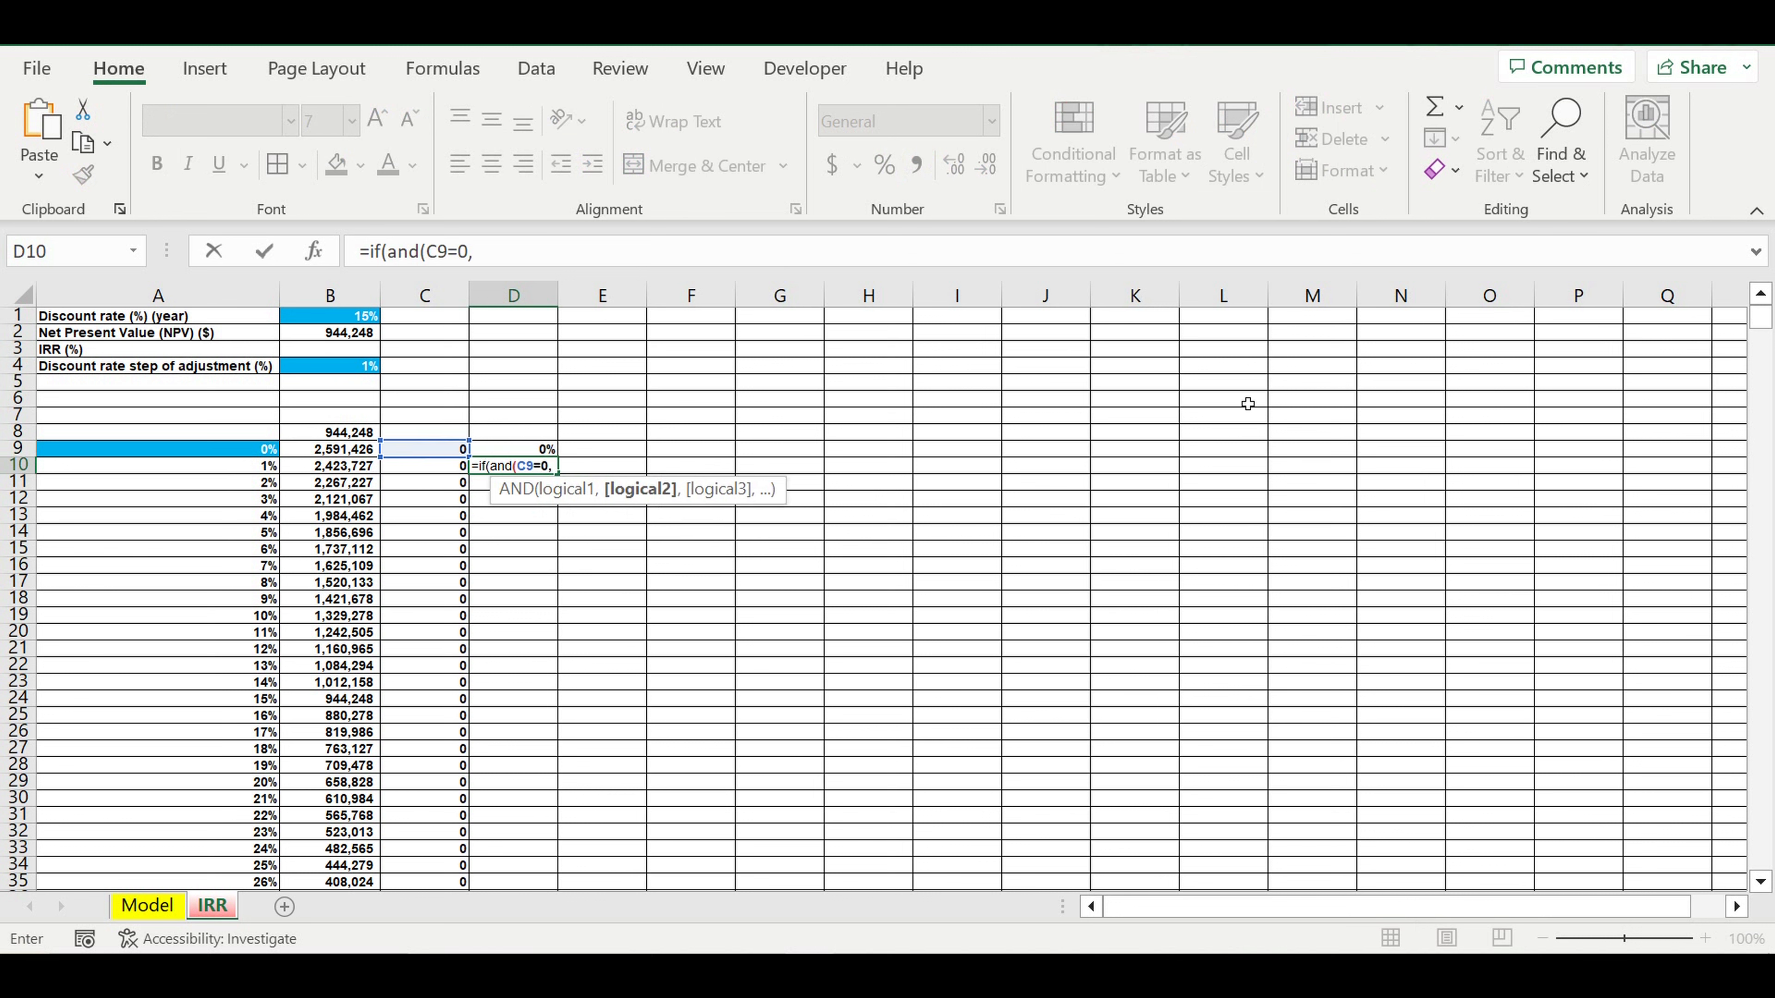
key(Left)
text(=1)
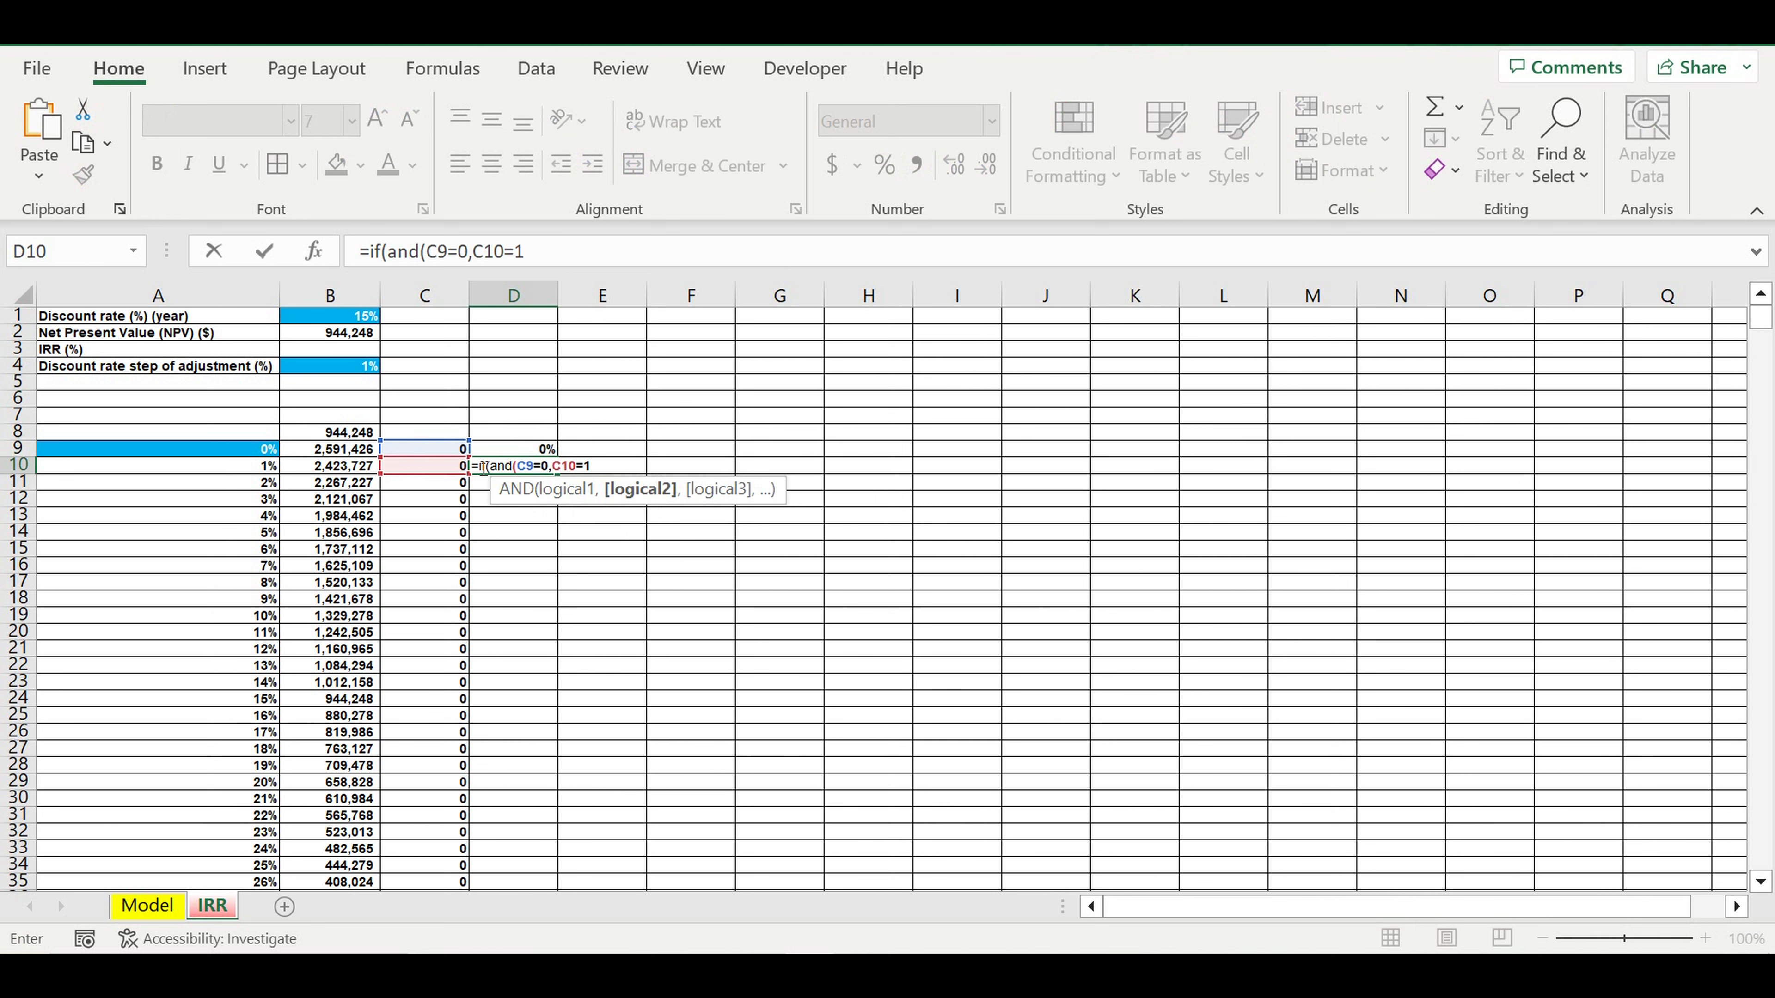
text(),)
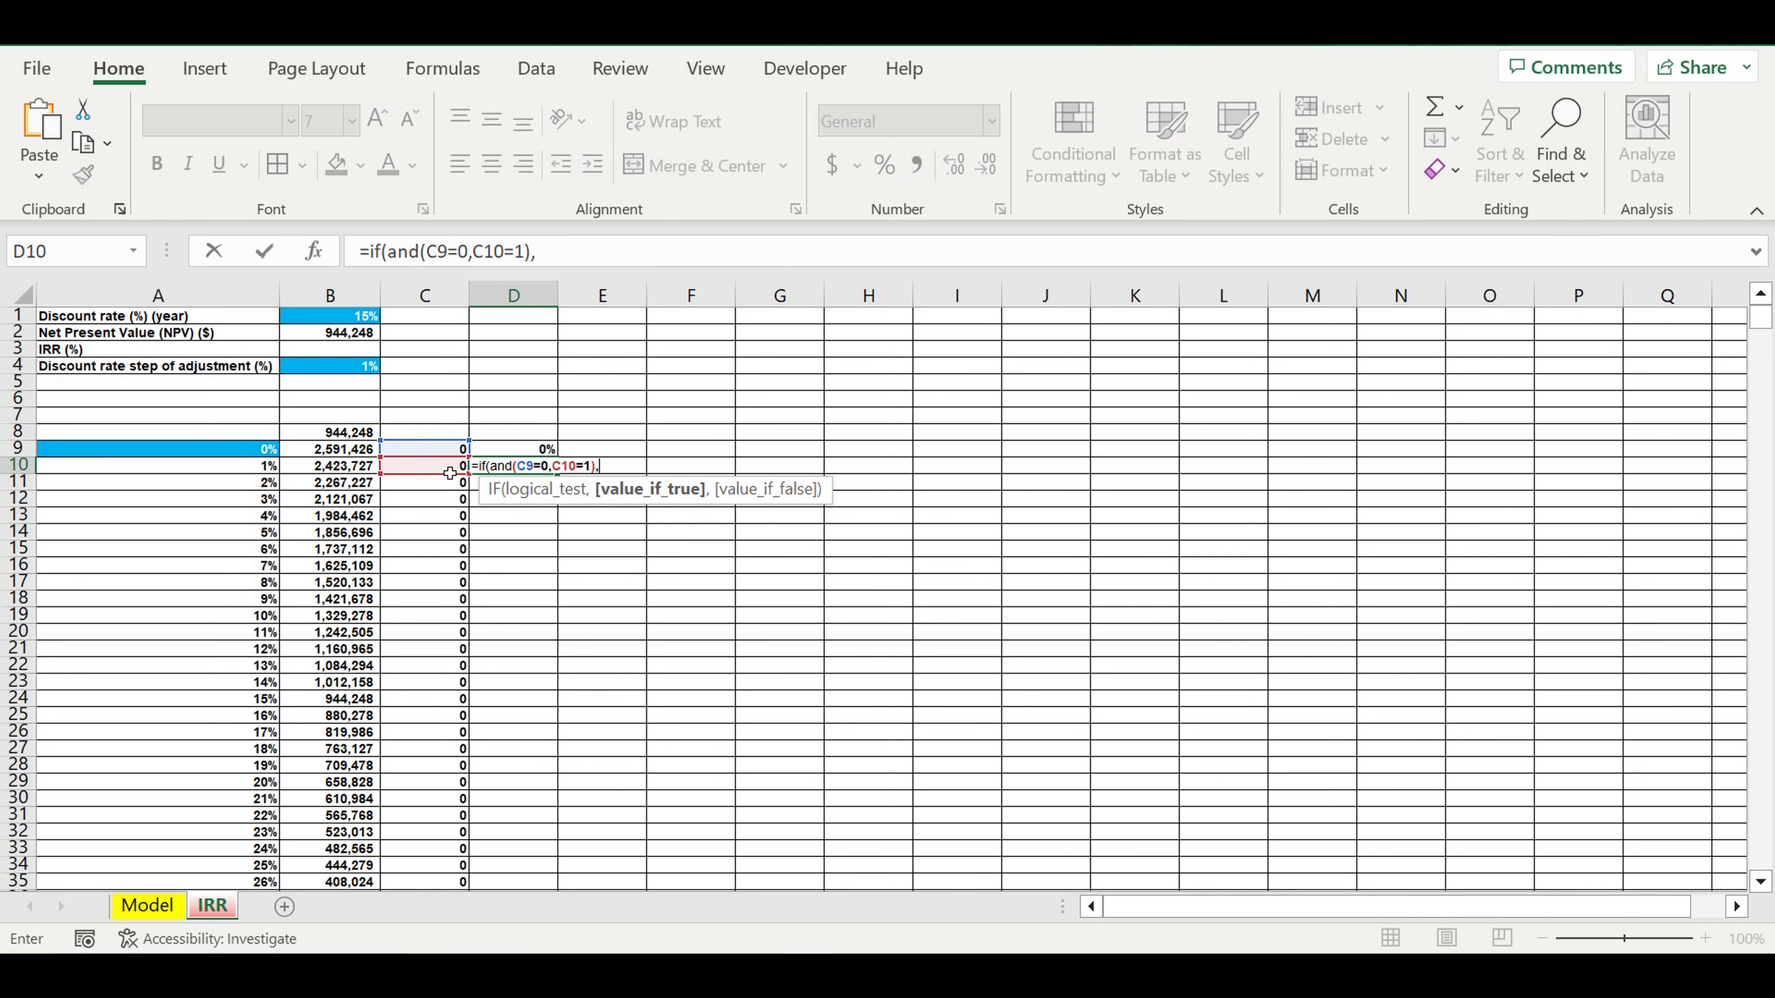
click(263, 466)
text(,0)
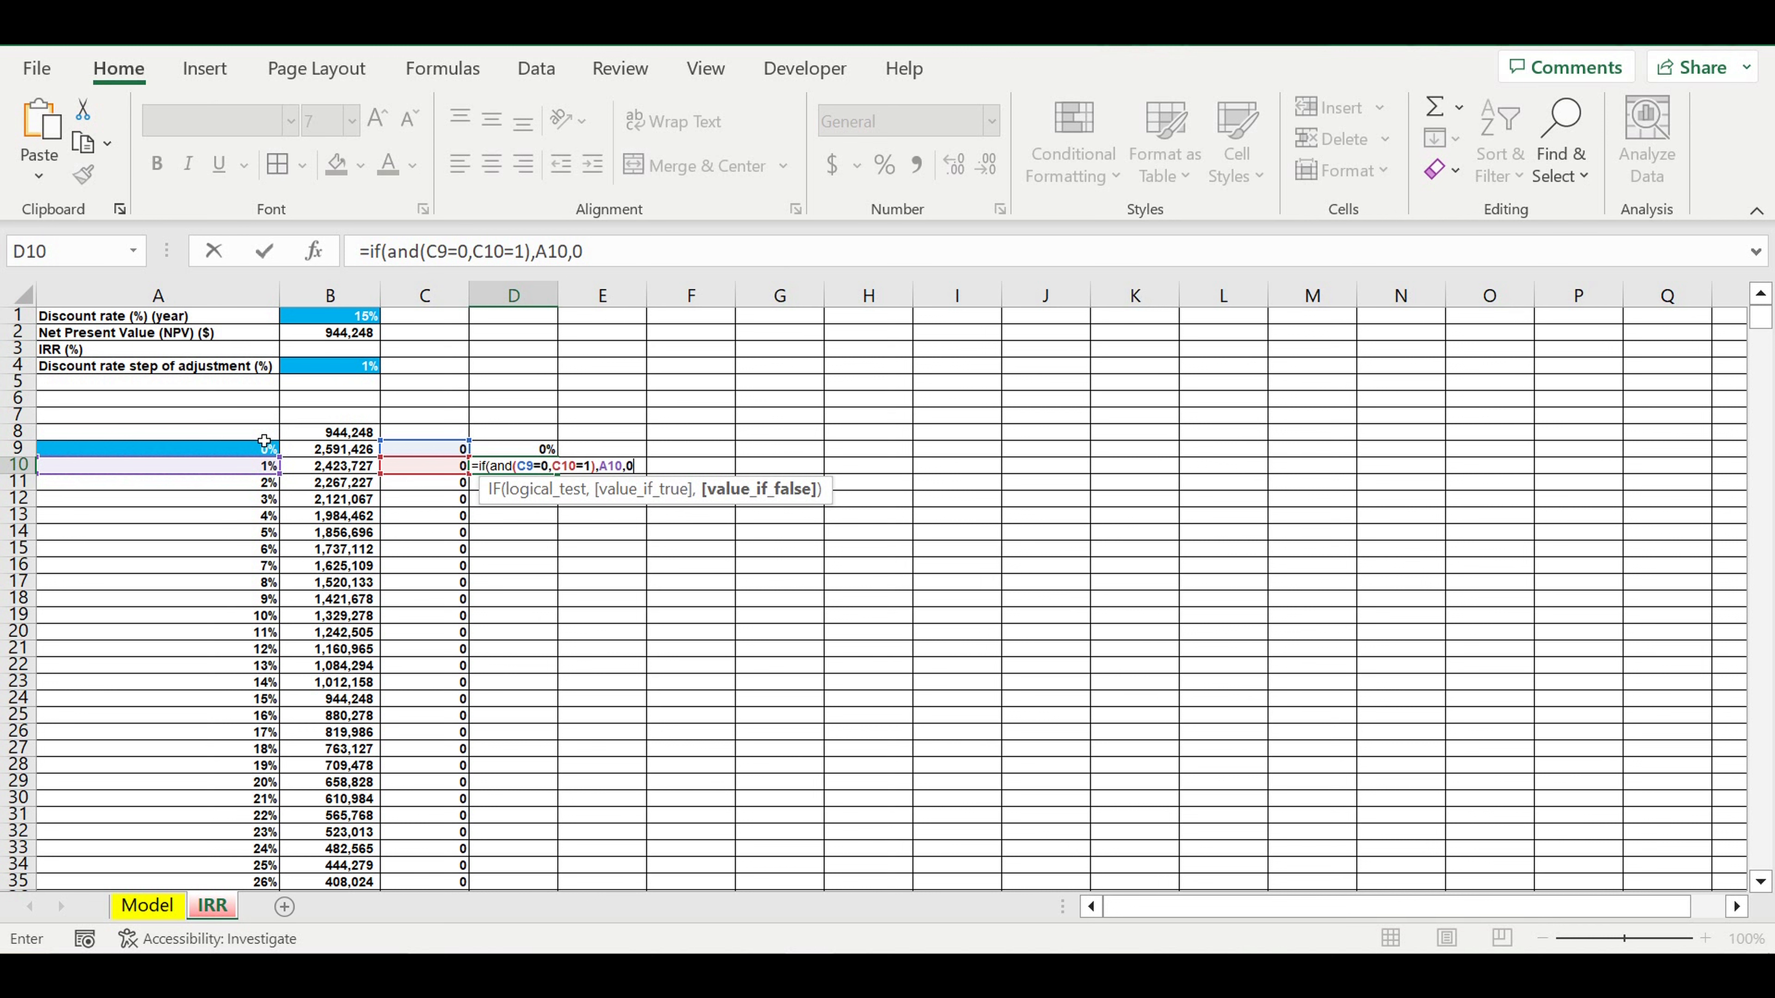
key(Return)
Format D10 as a percentage and fill its formula down through D30.
click(542, 465)
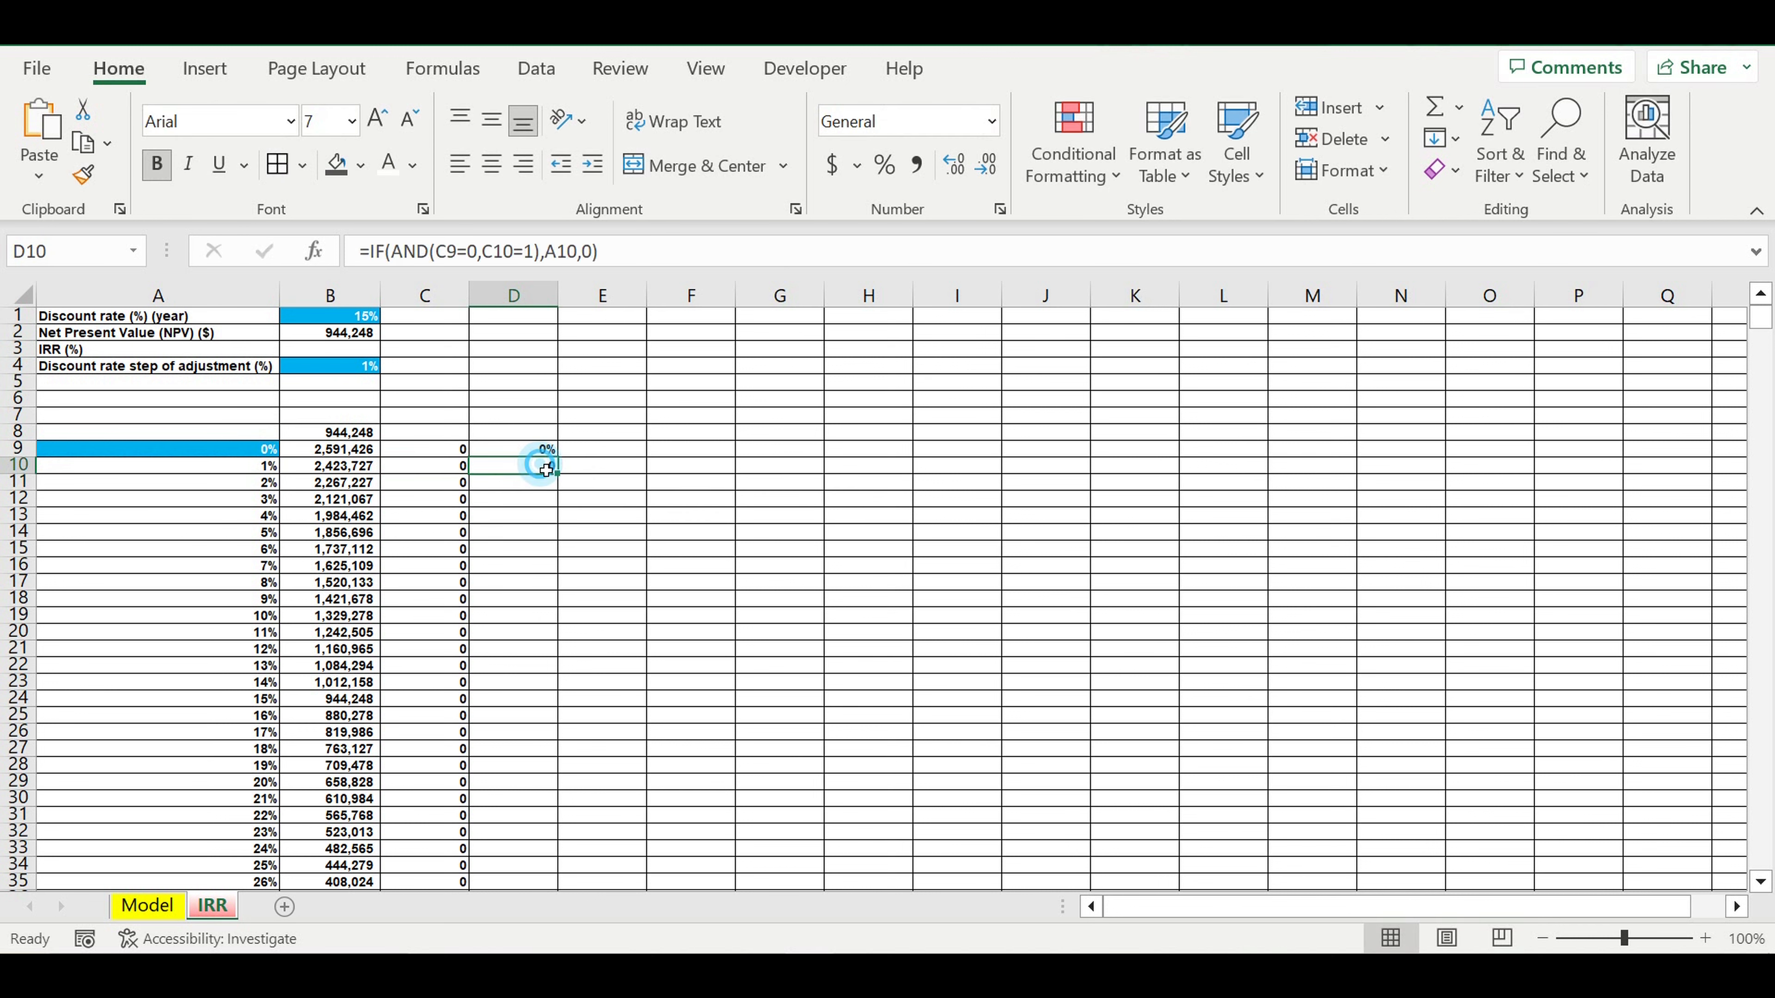
click(882, 167)
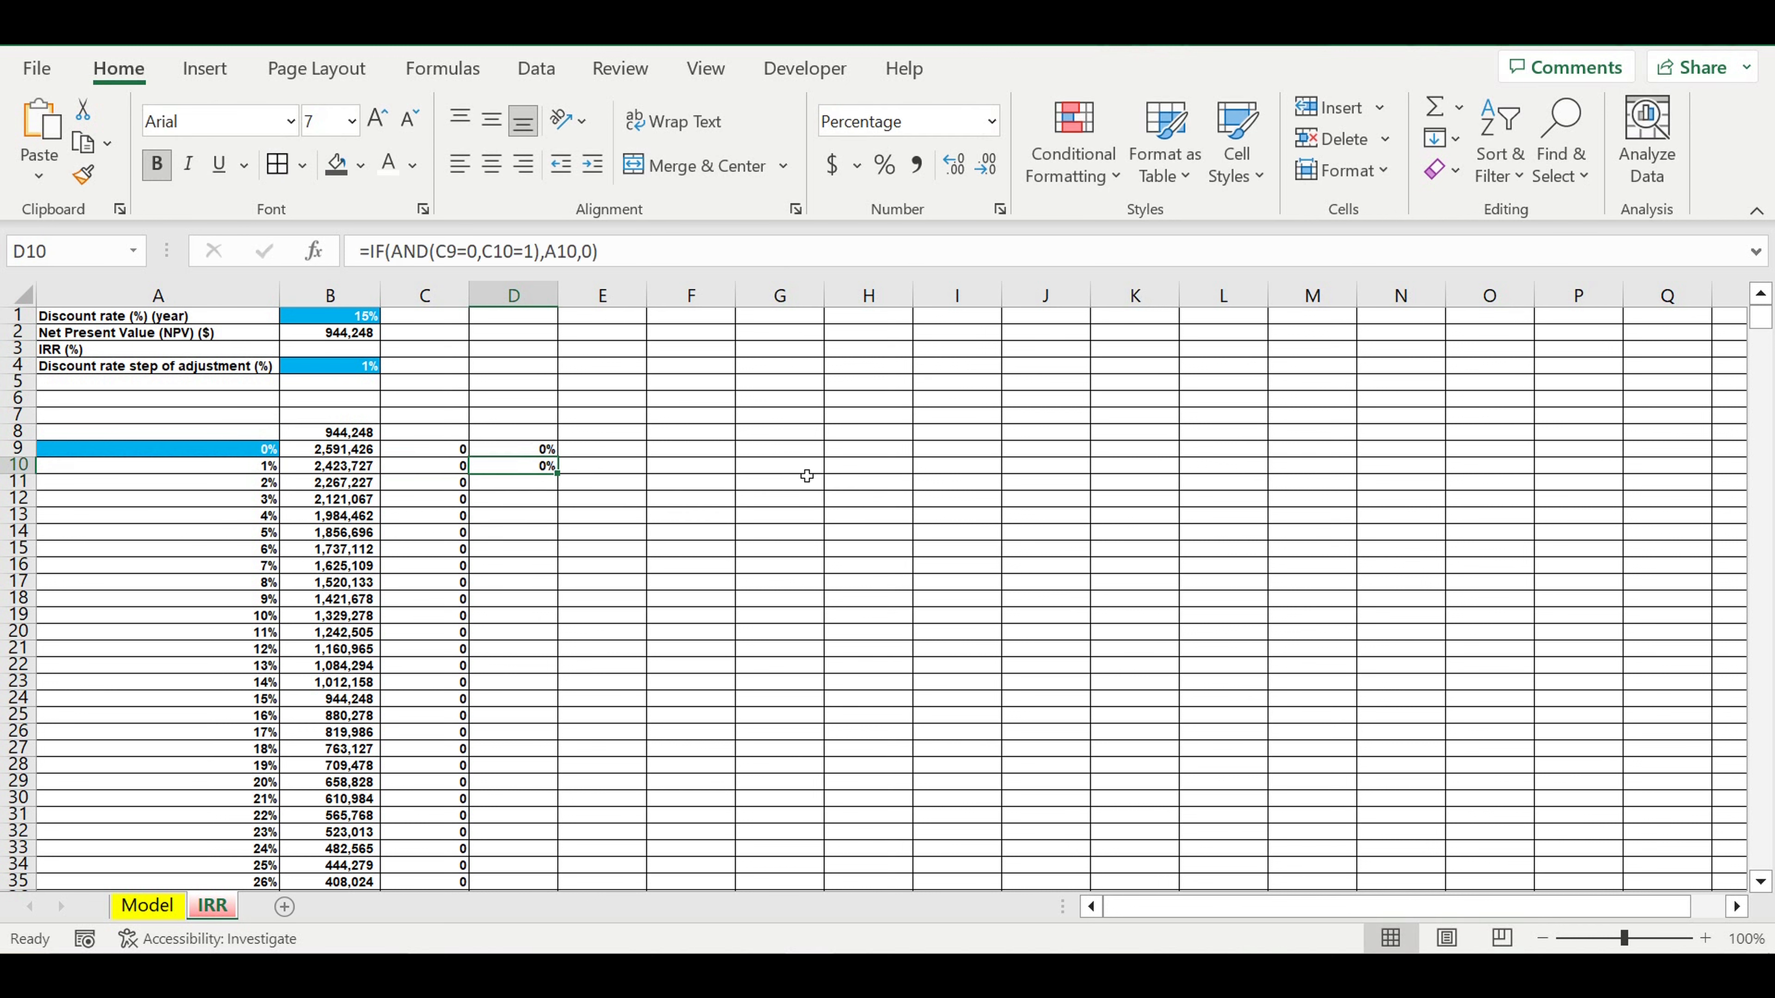
drag(556, 473, 557, 804)
scroll(640, 554, down, 6)
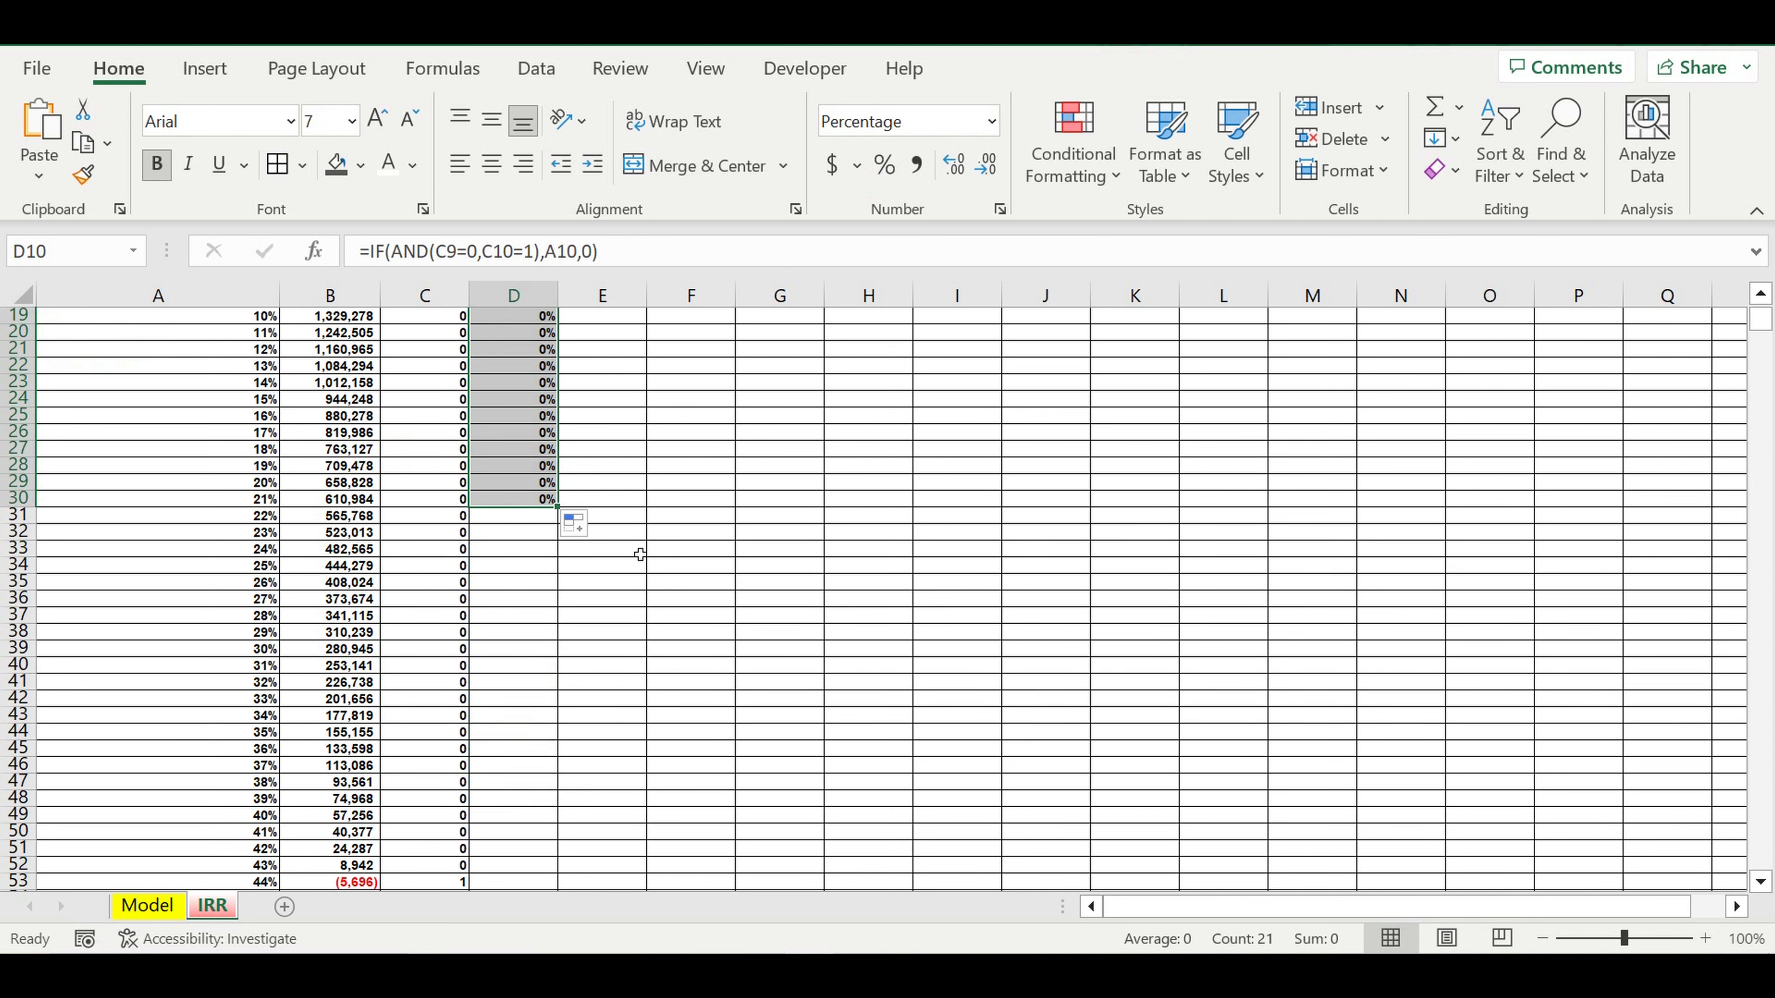
Extend the rate-extraction formula in column D down through D56 and inspect the discount rate it returns in row 53.
drag(557, 505, 557, 882)
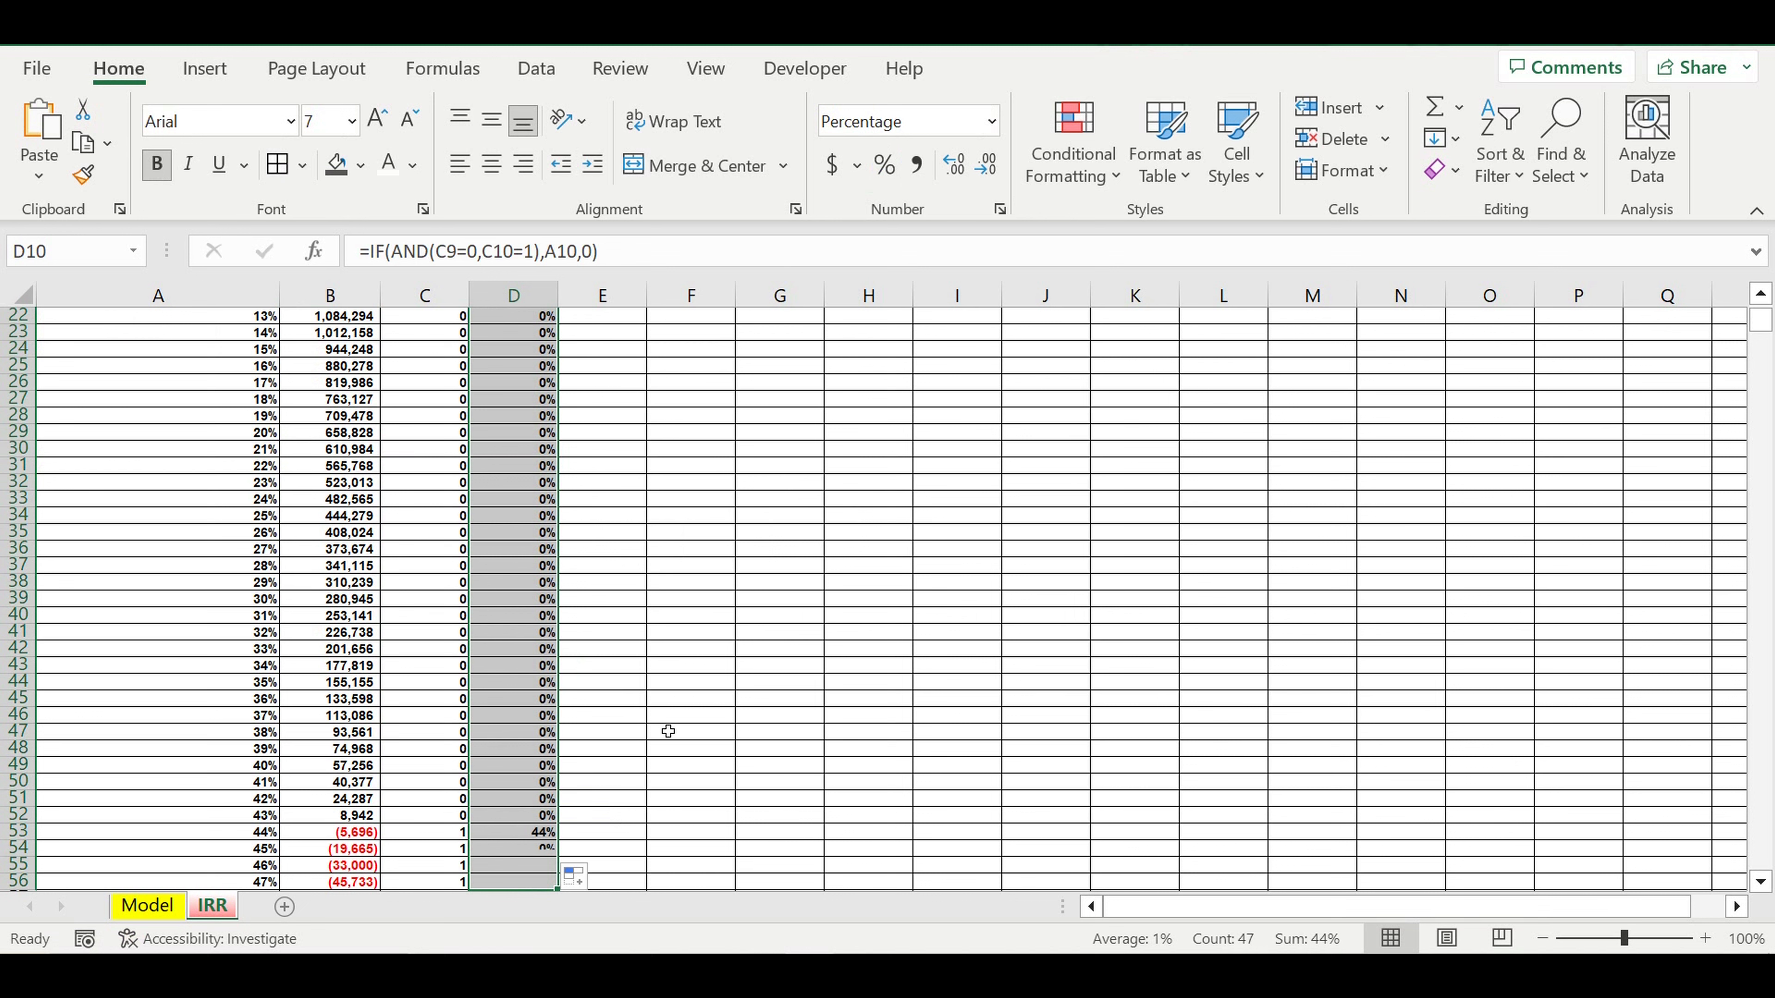
scroll(668, 732, down, 5)
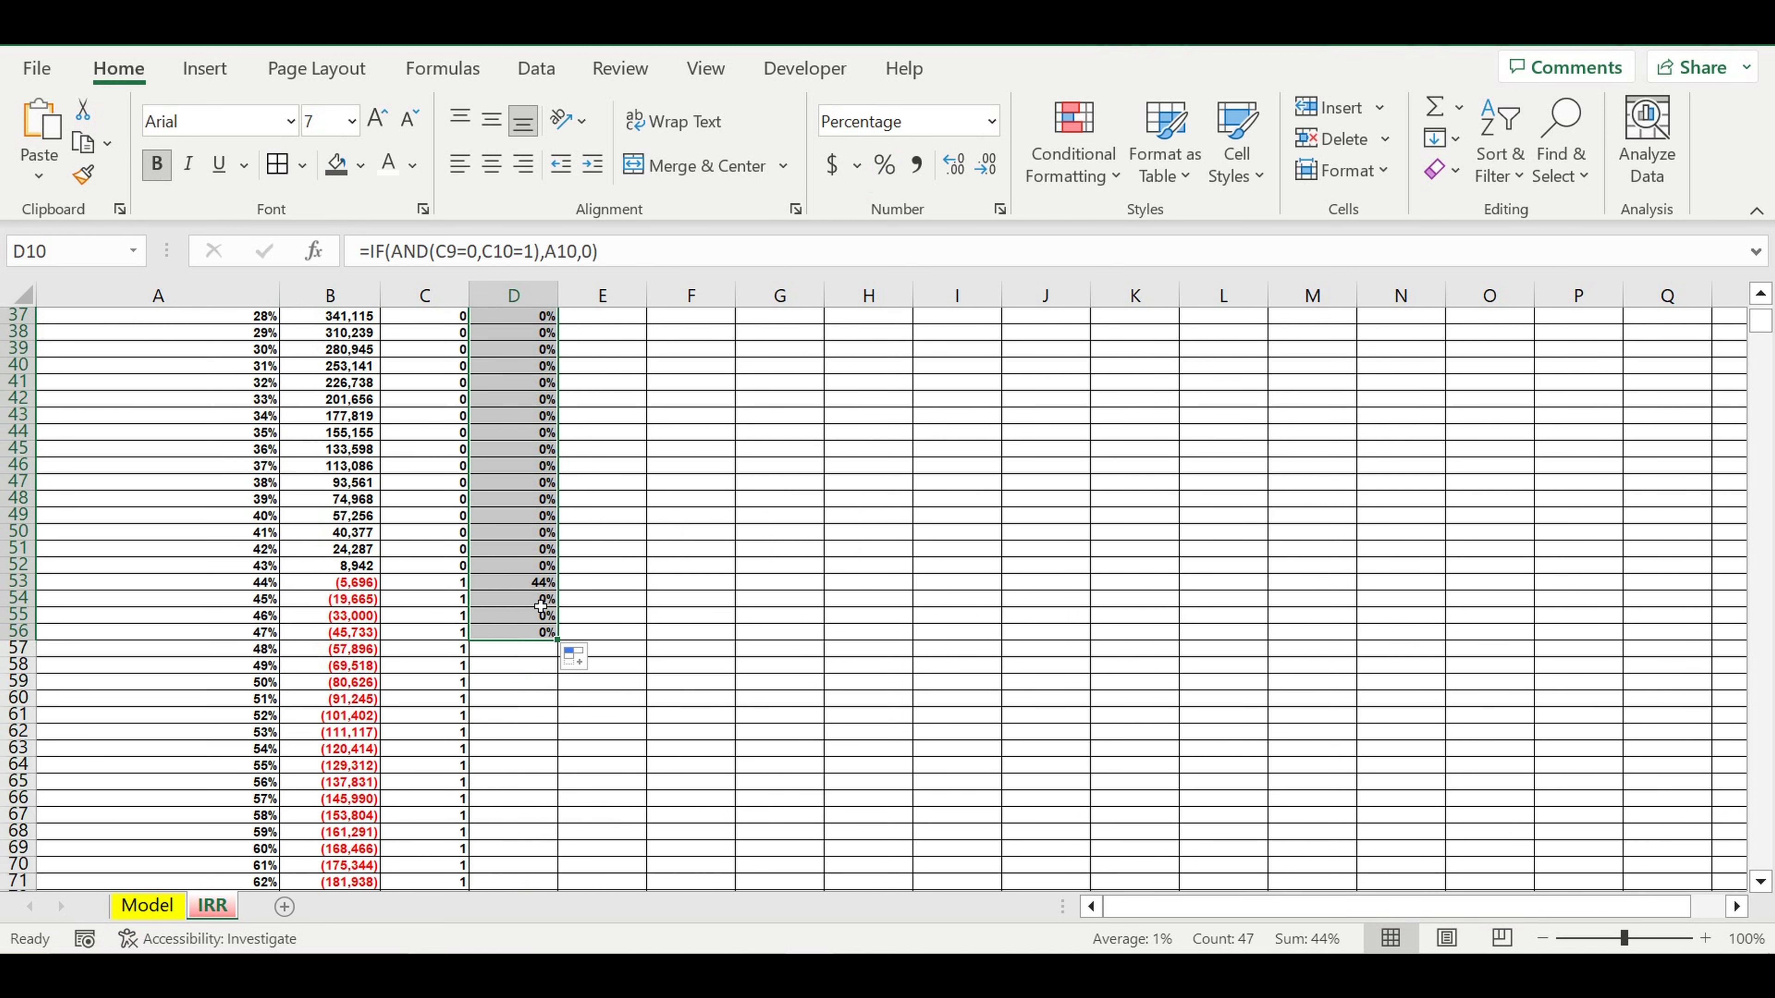
click(250, 583)
drag(524, 584, 281, 581)
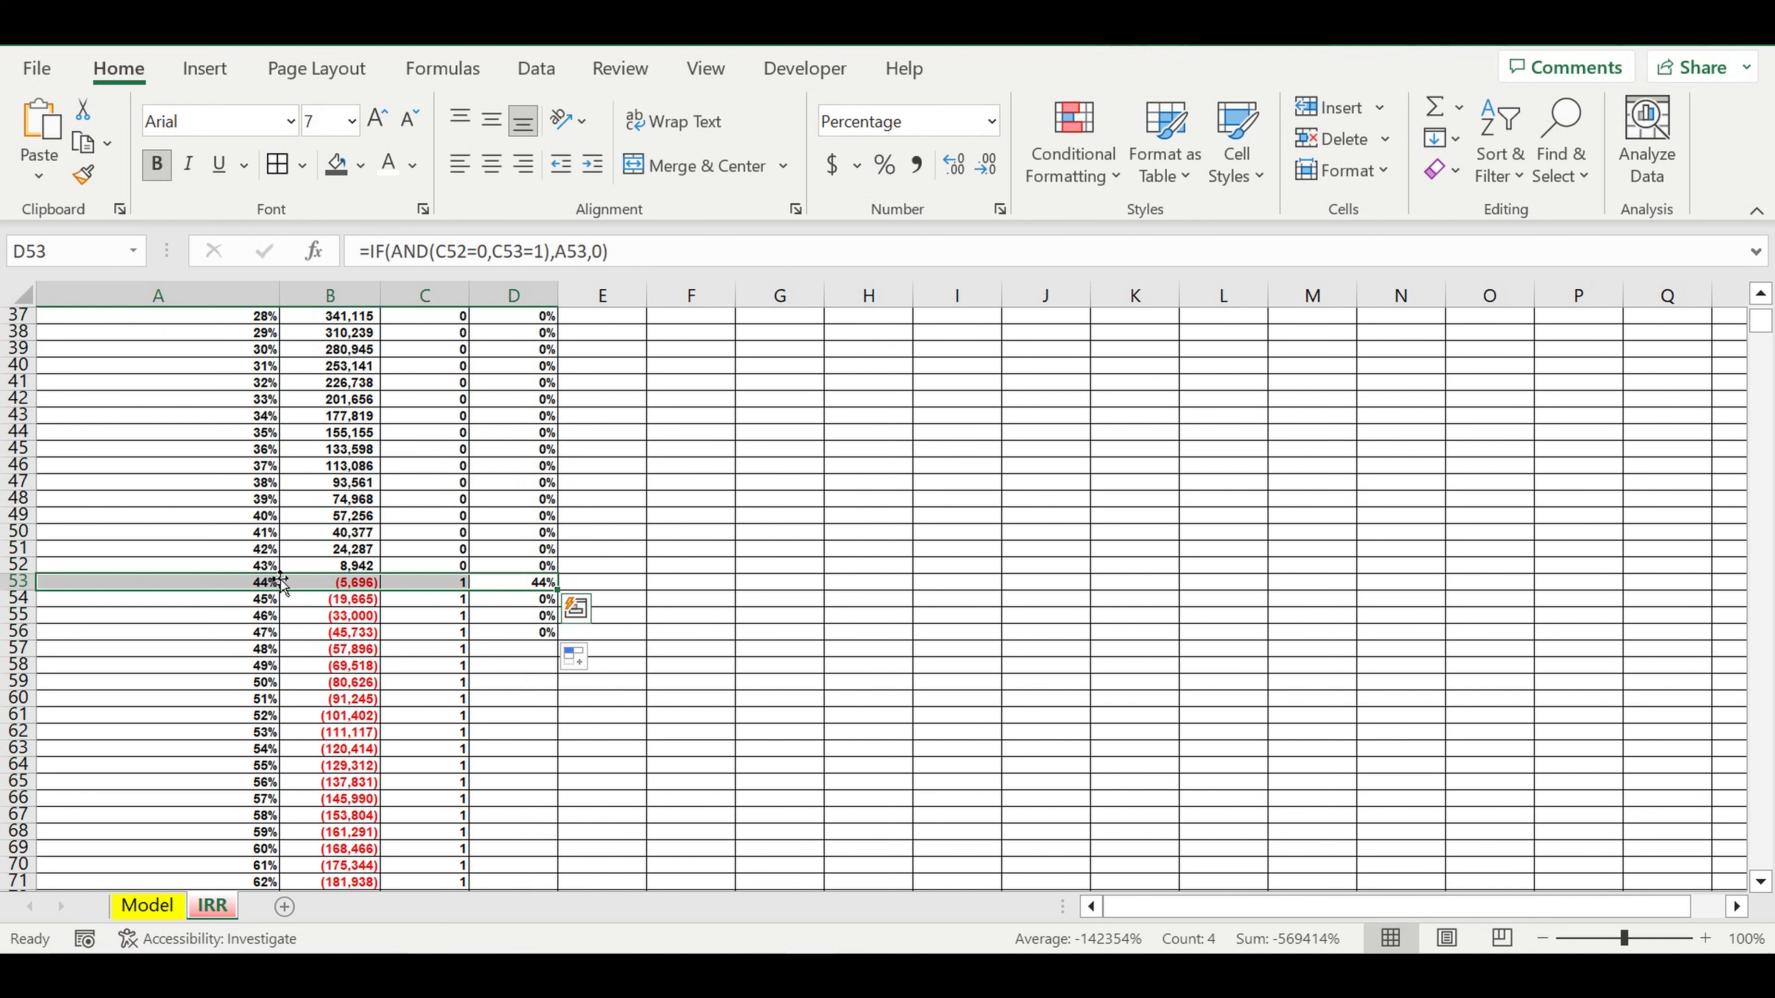
key(Left)
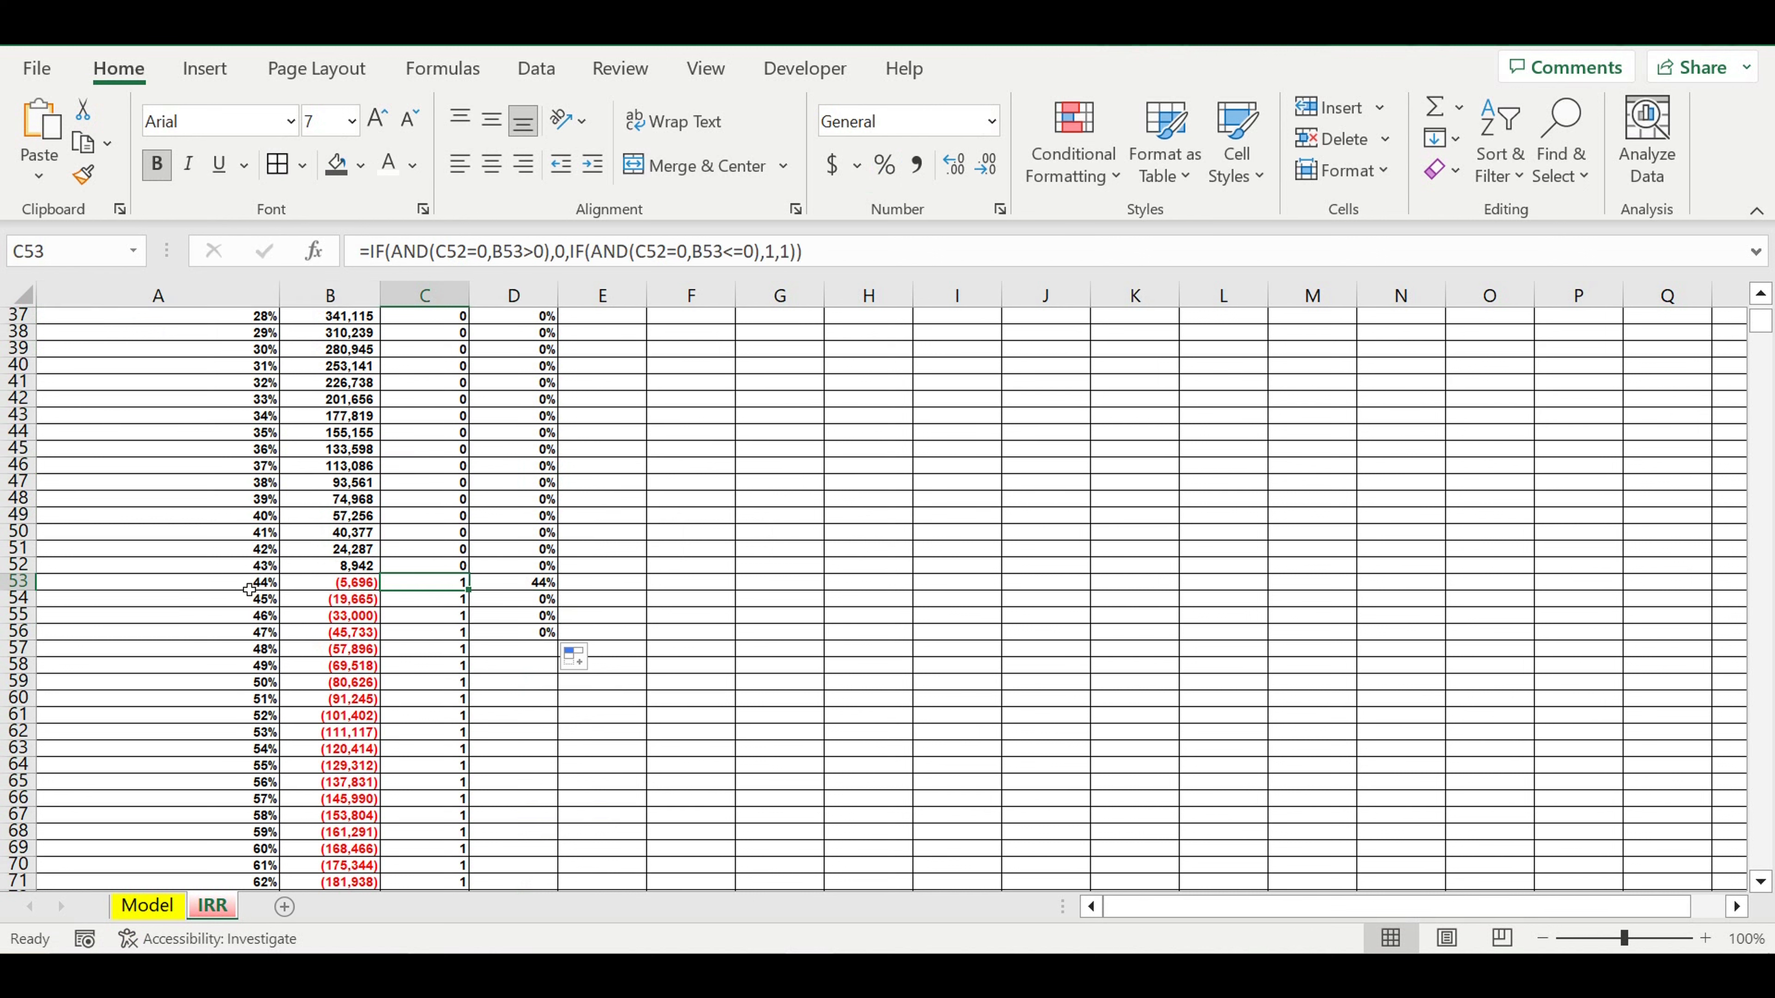
click(250, 589)
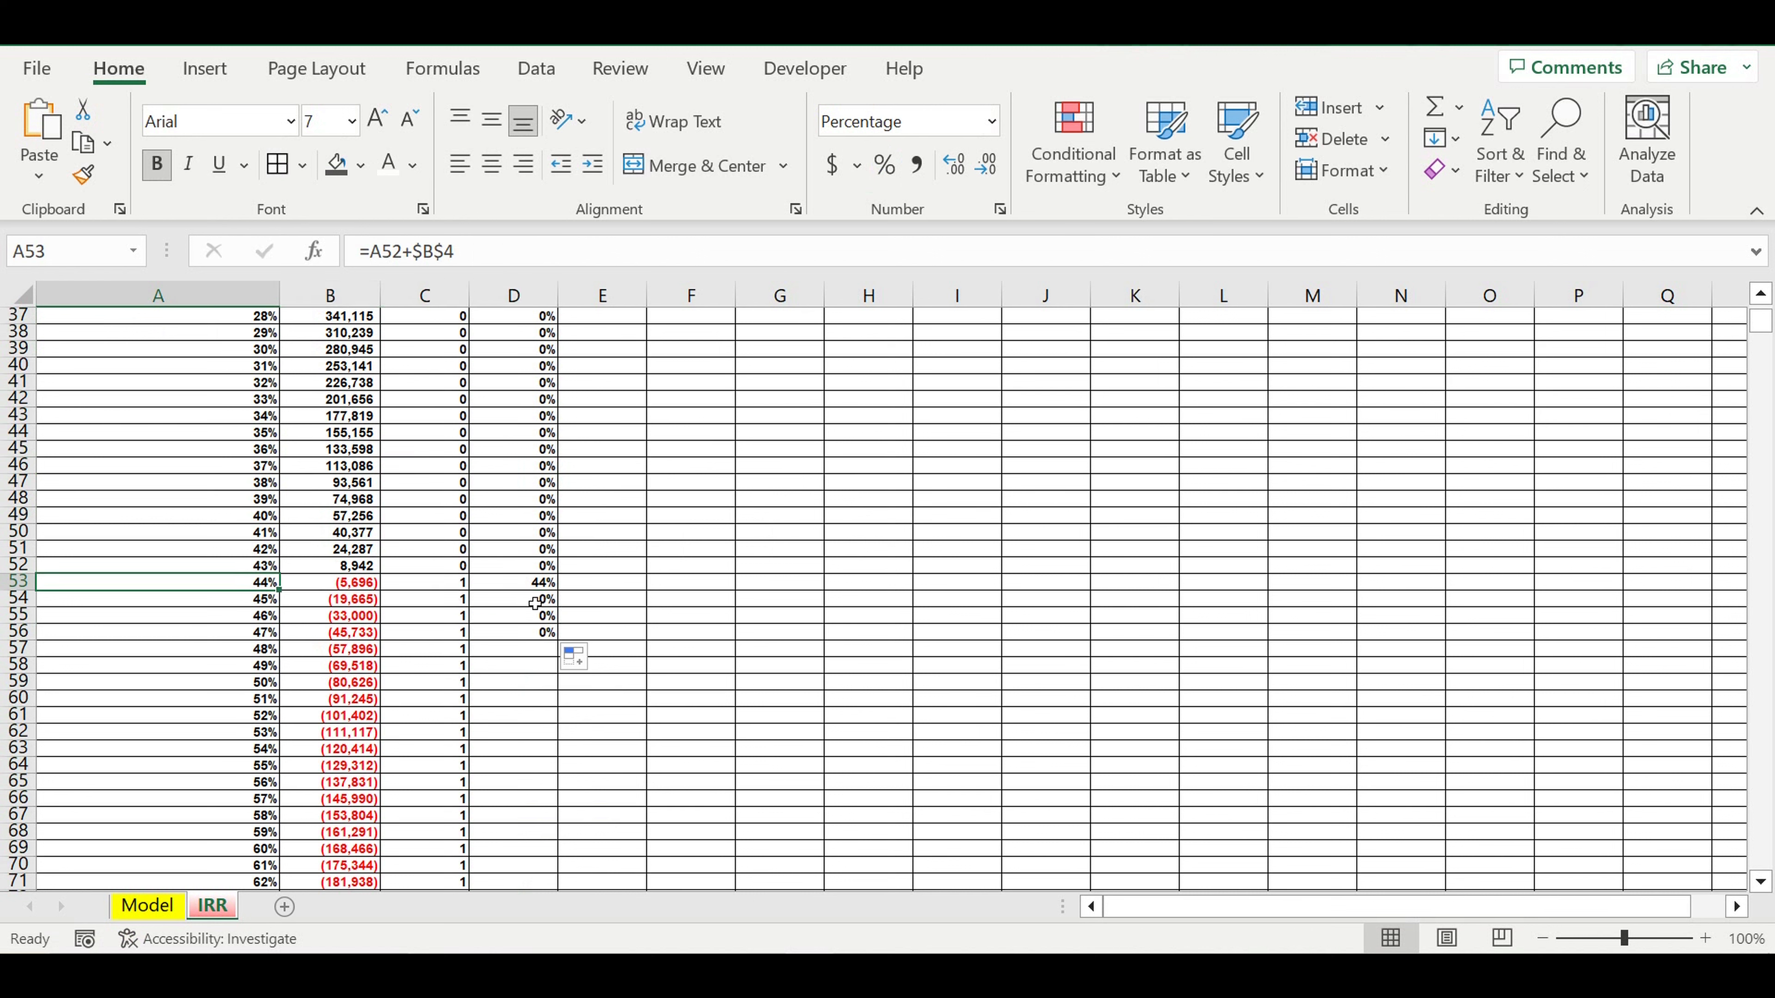
Fill the D56 formula down to the end of the data table at D4831.
click(528, 633)
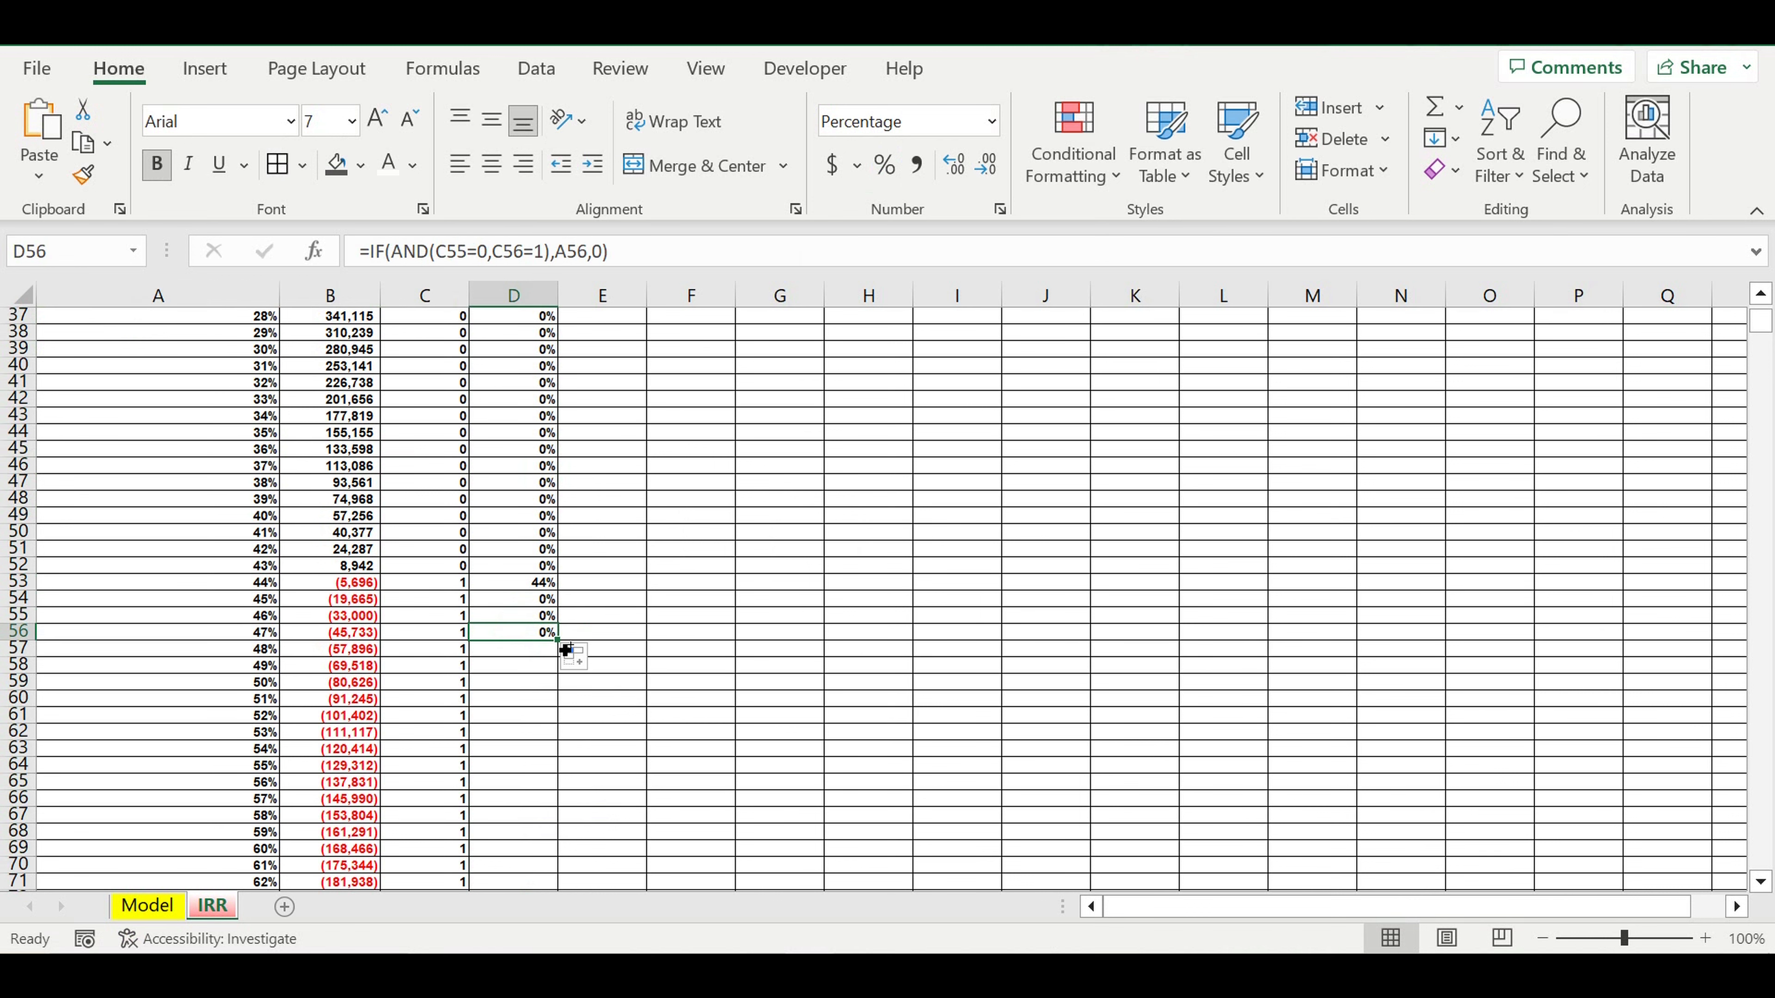
double_click(566, 650)
drag(1752, 354, 1723, 916)
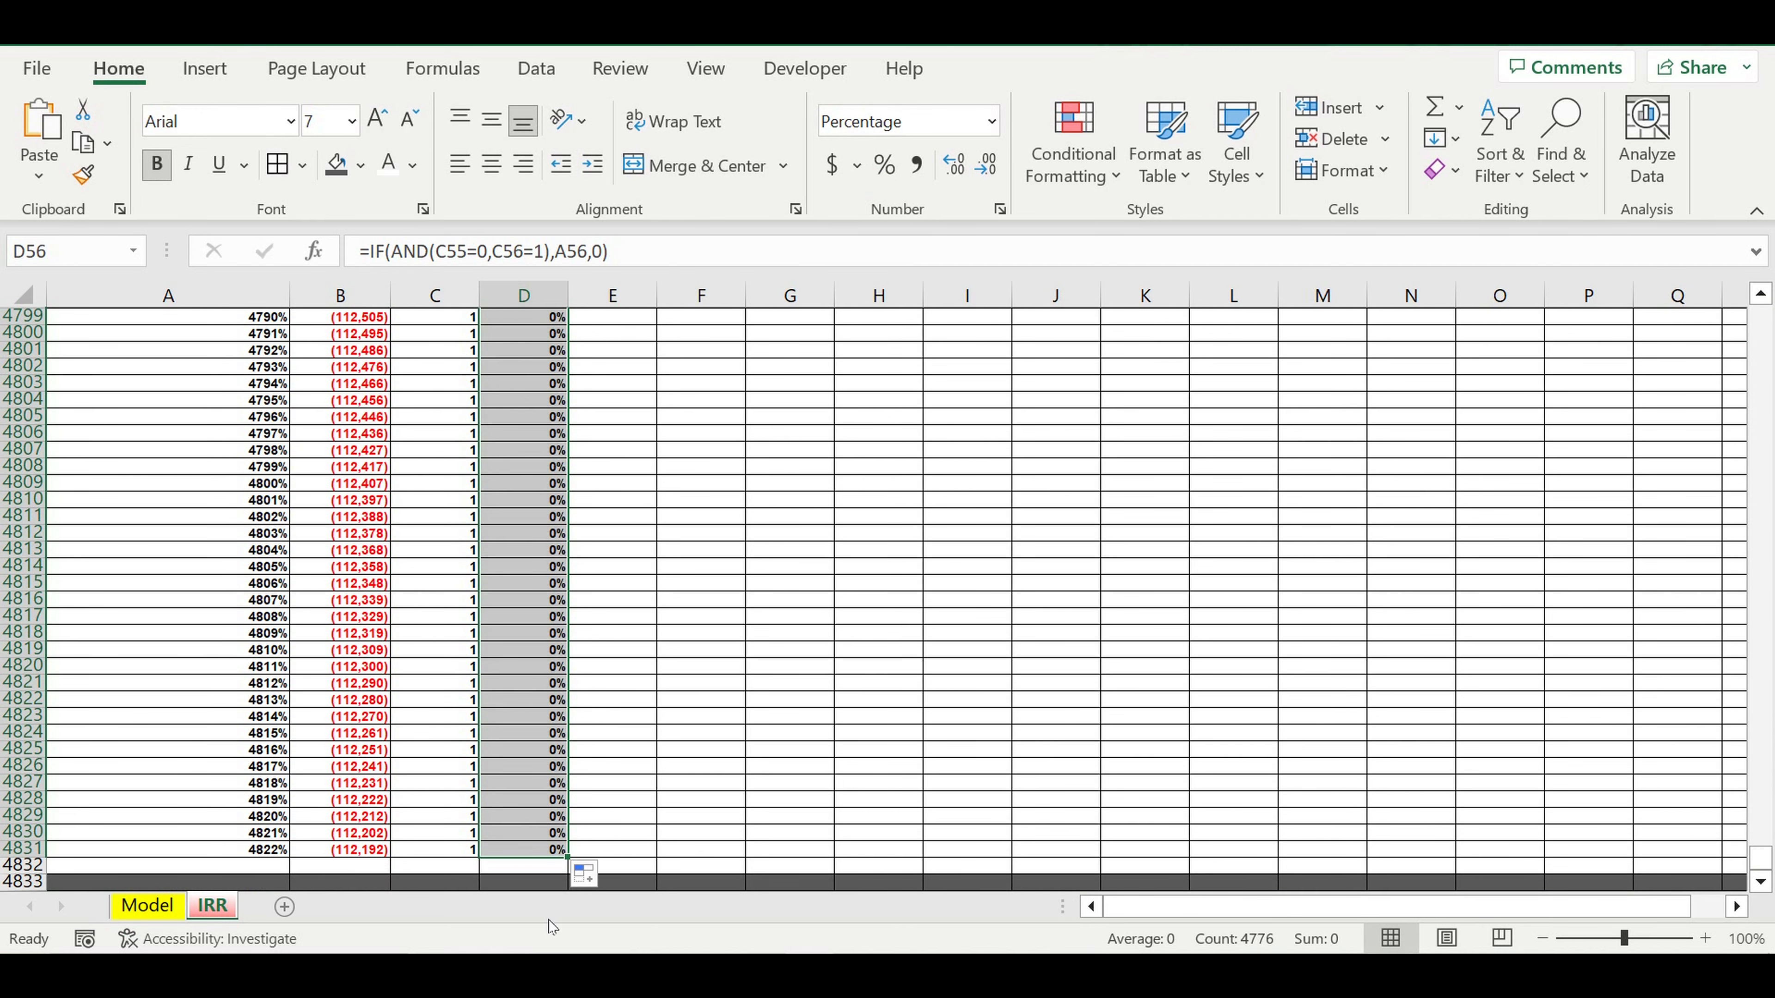
Highlight D4832 in yellow and enter =SUM(D9:D4831) in it to total the extracted rates.
click(531, 866)
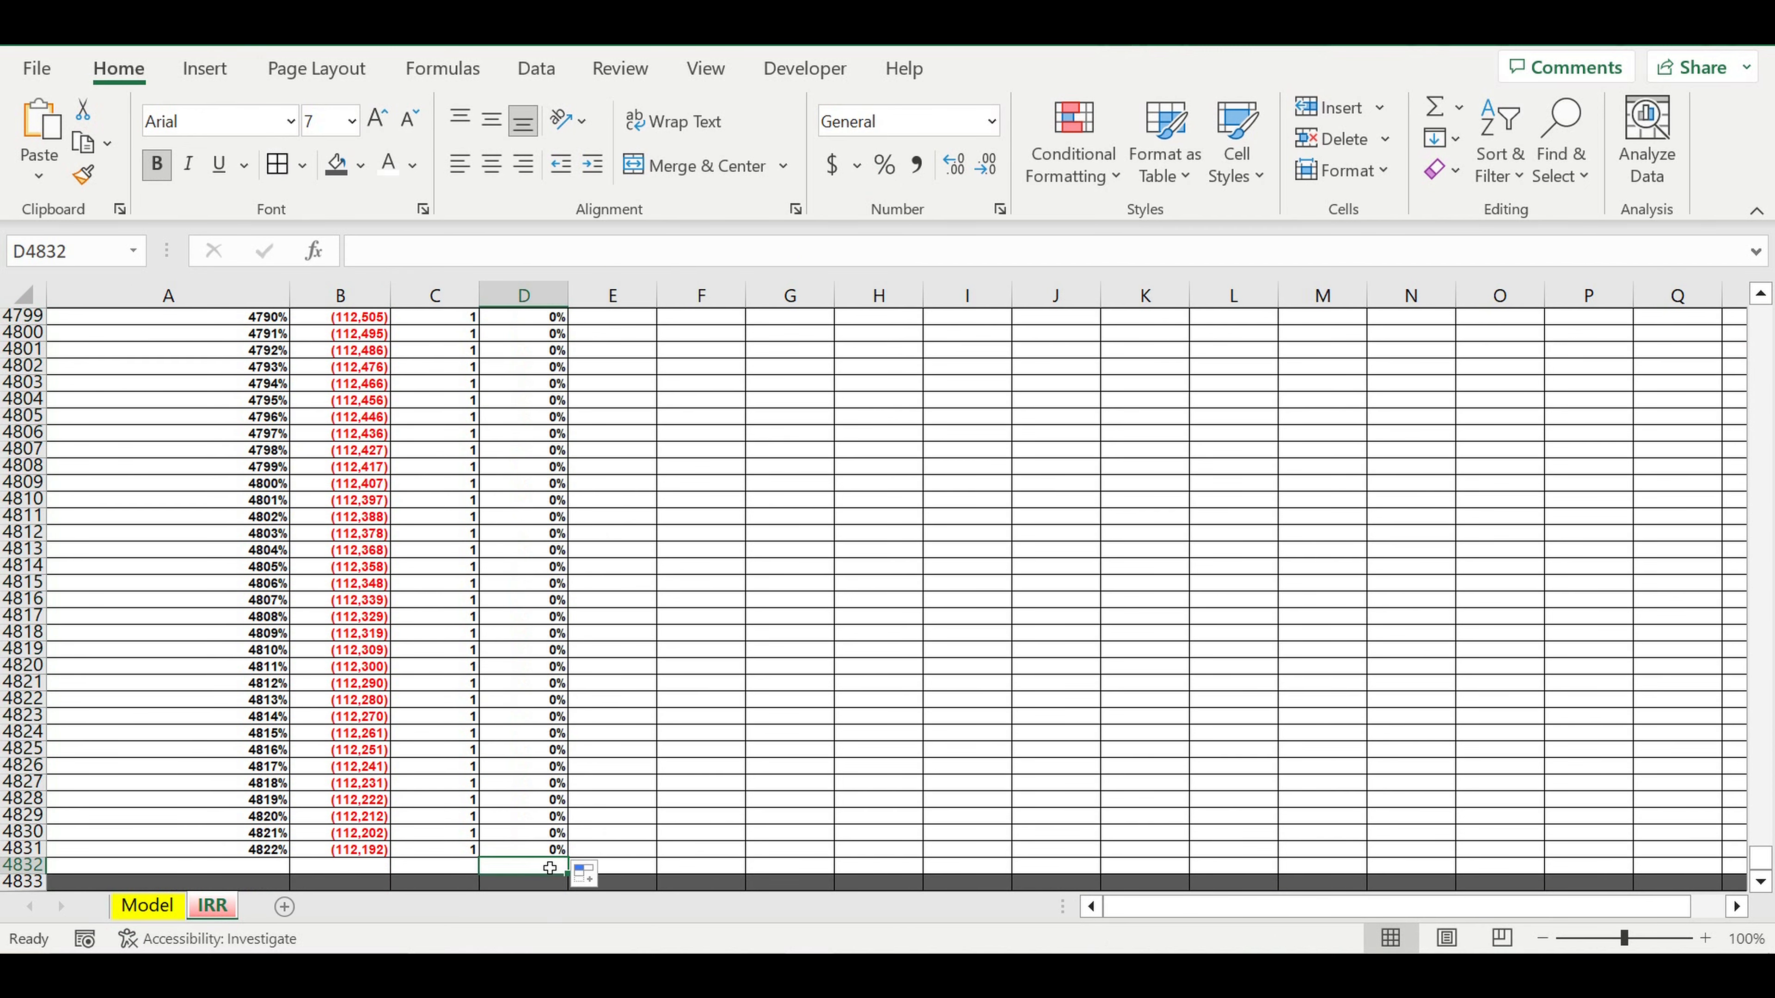
click(358, 168)
click(1436, 112)
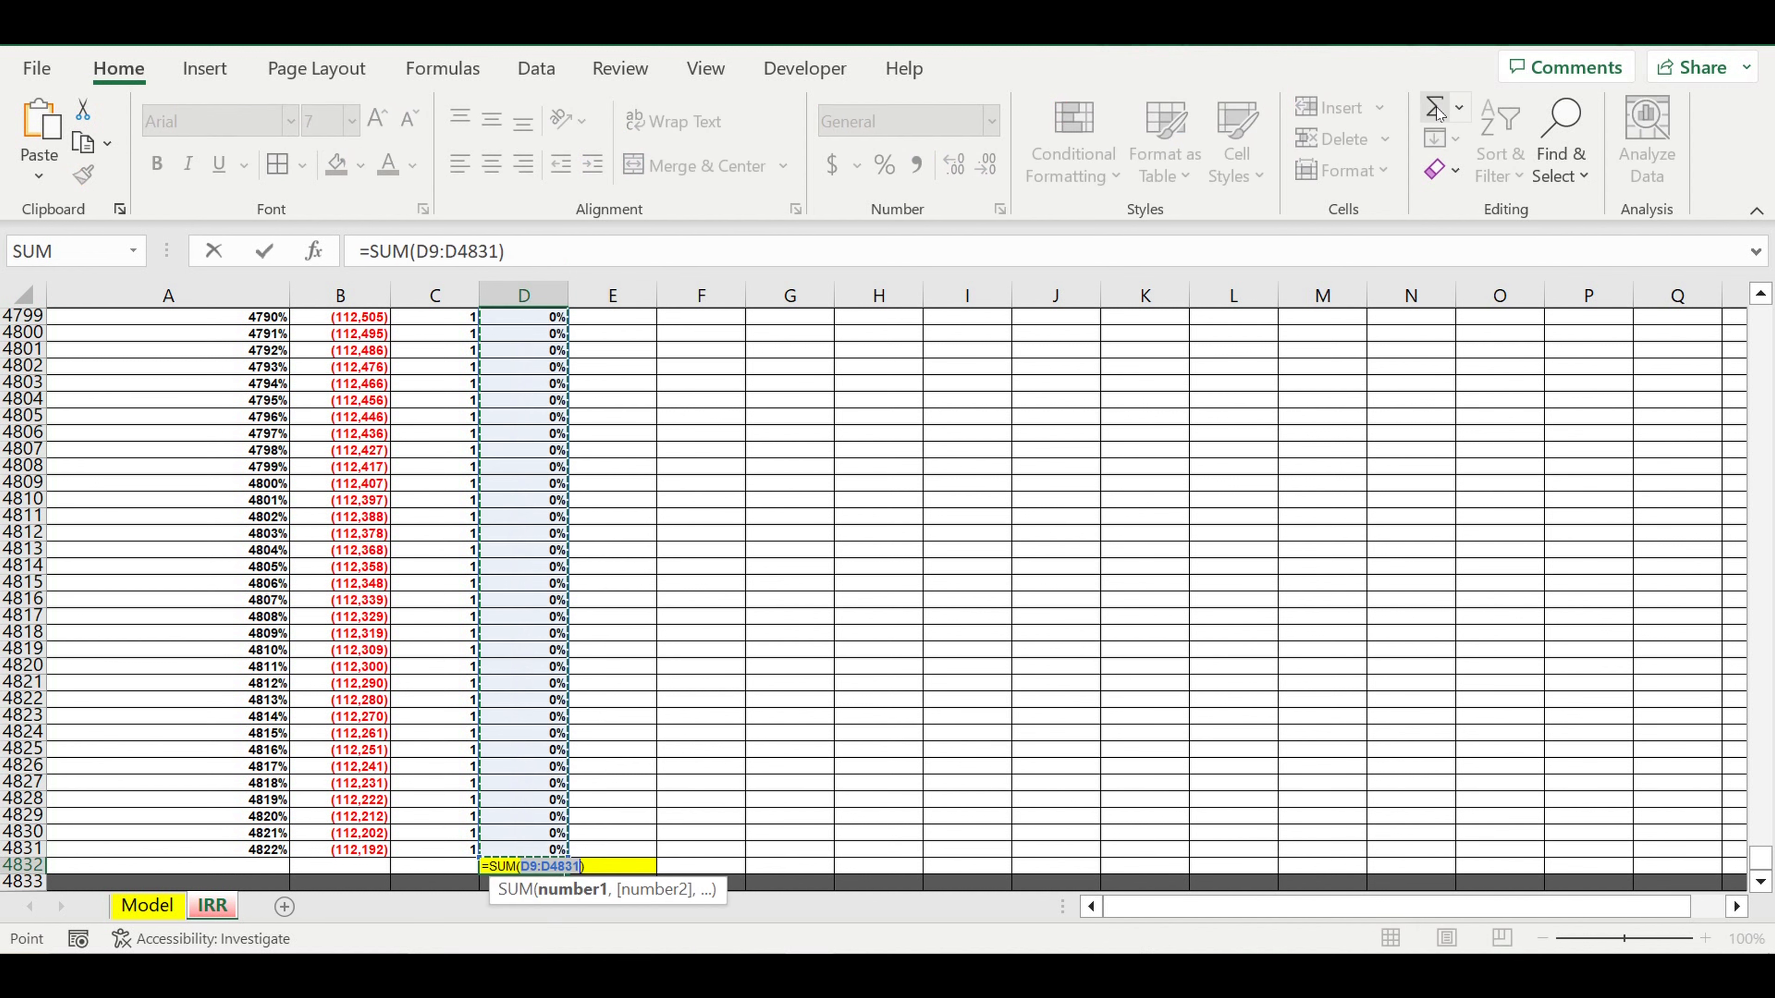
drag(1760, 858, 1750, 190)
key(Return)
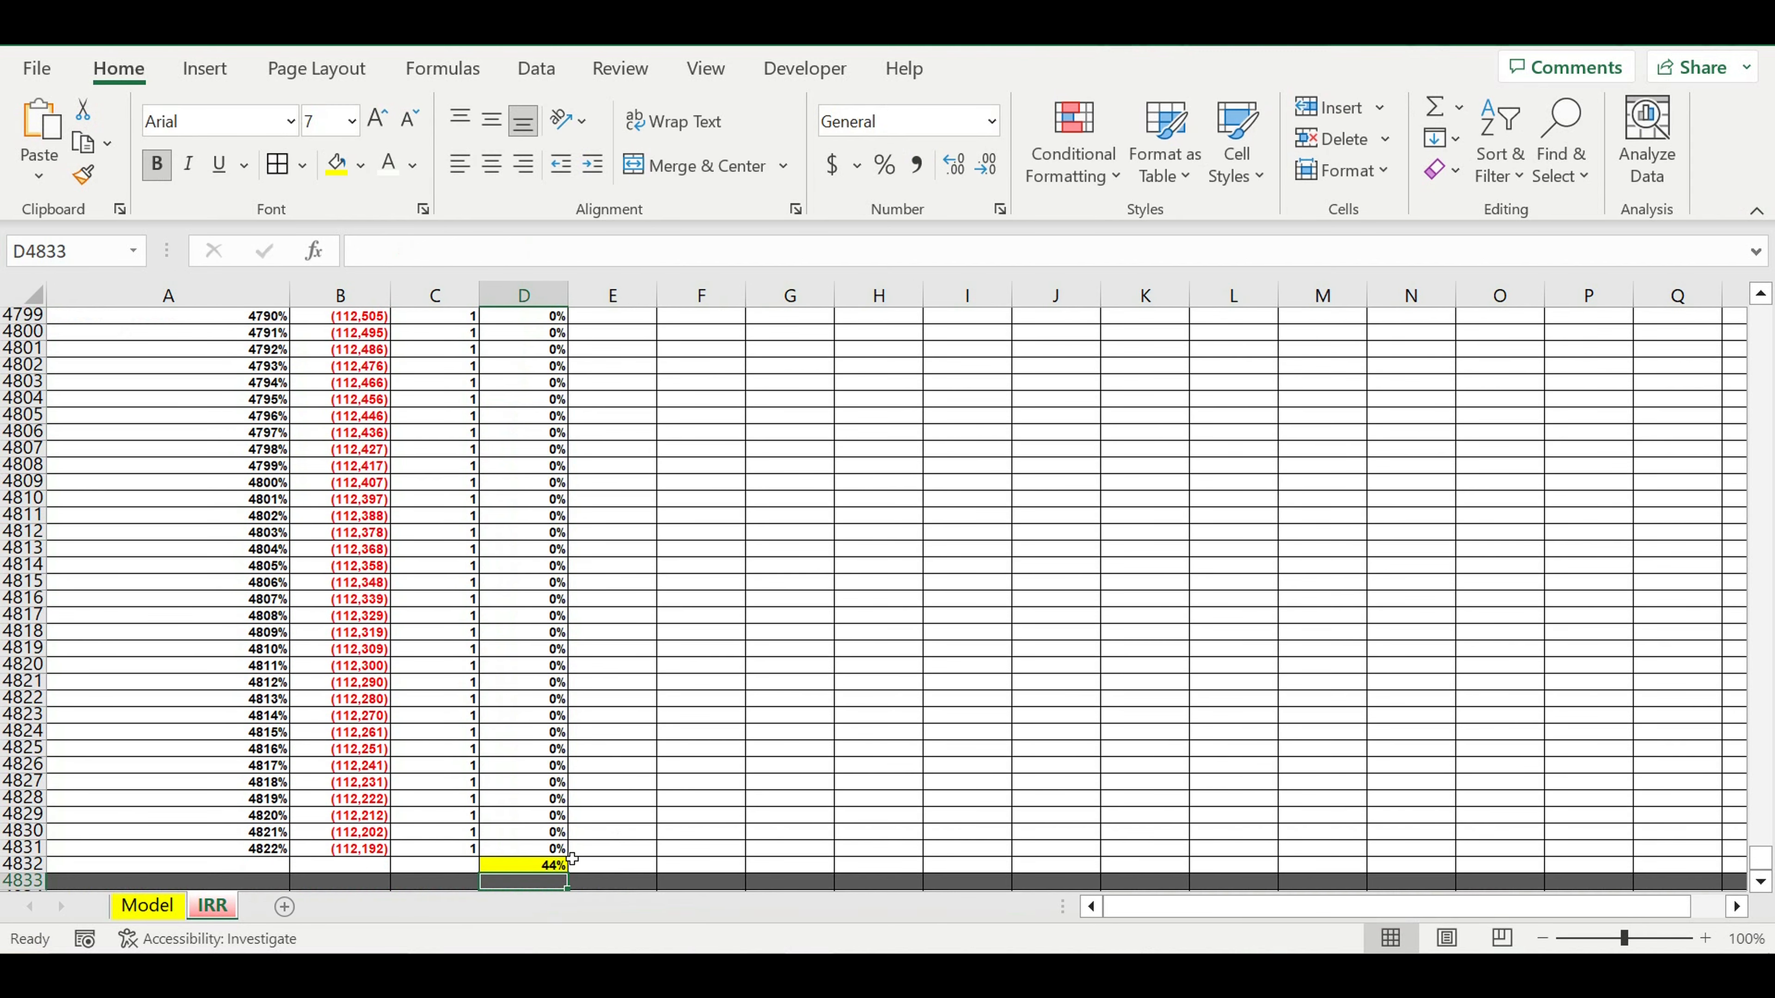
key(Up)
Link the IRR (%) cell B3 to the total in D4832 with =D4832.
drag(1760, 867, 1759, 183)
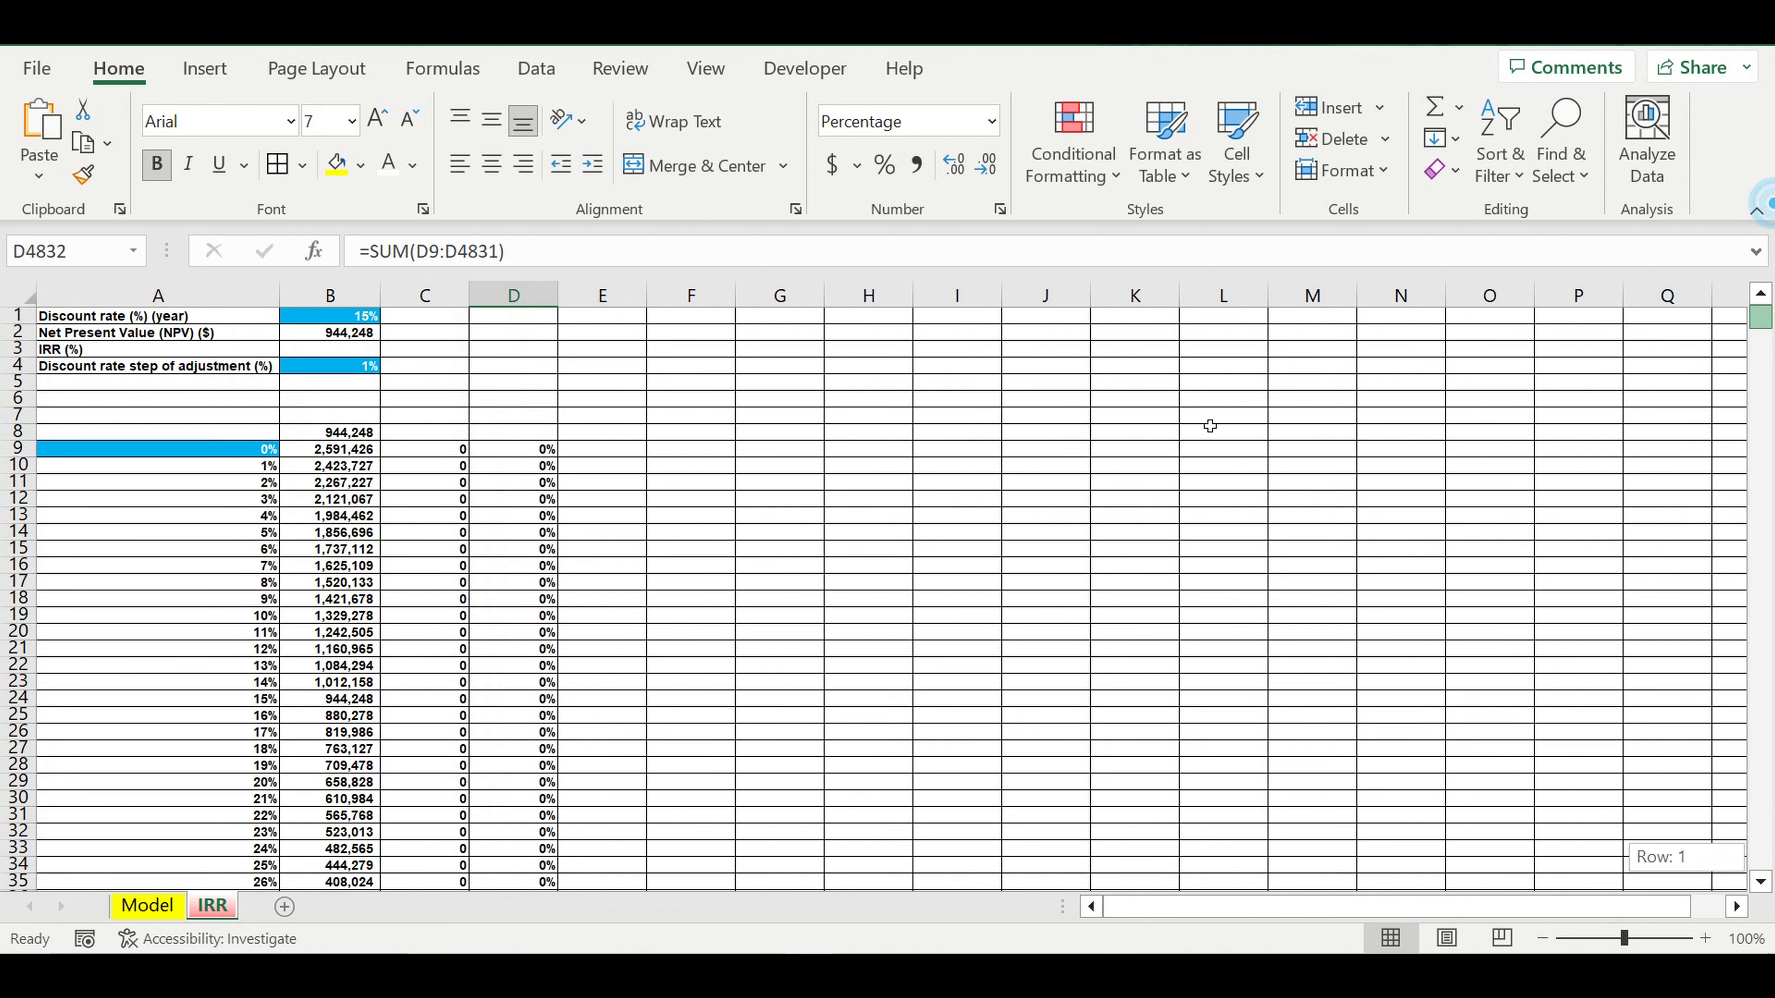
click(321, 350)
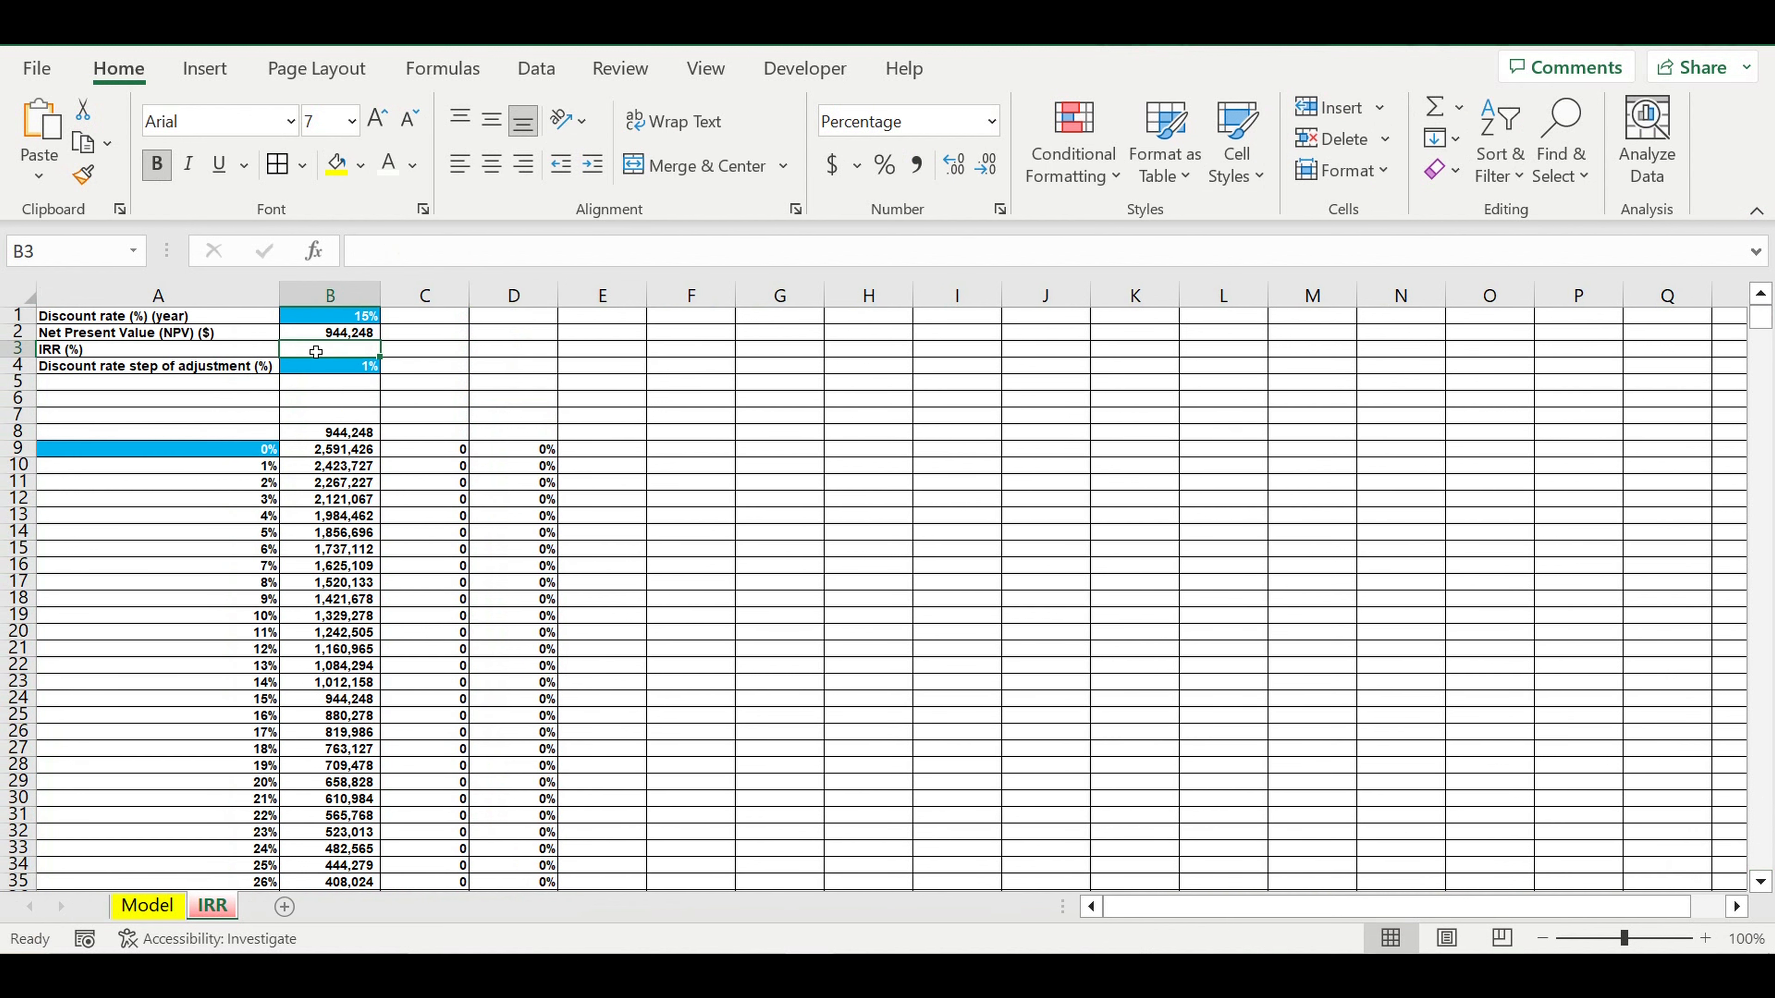
text(=)
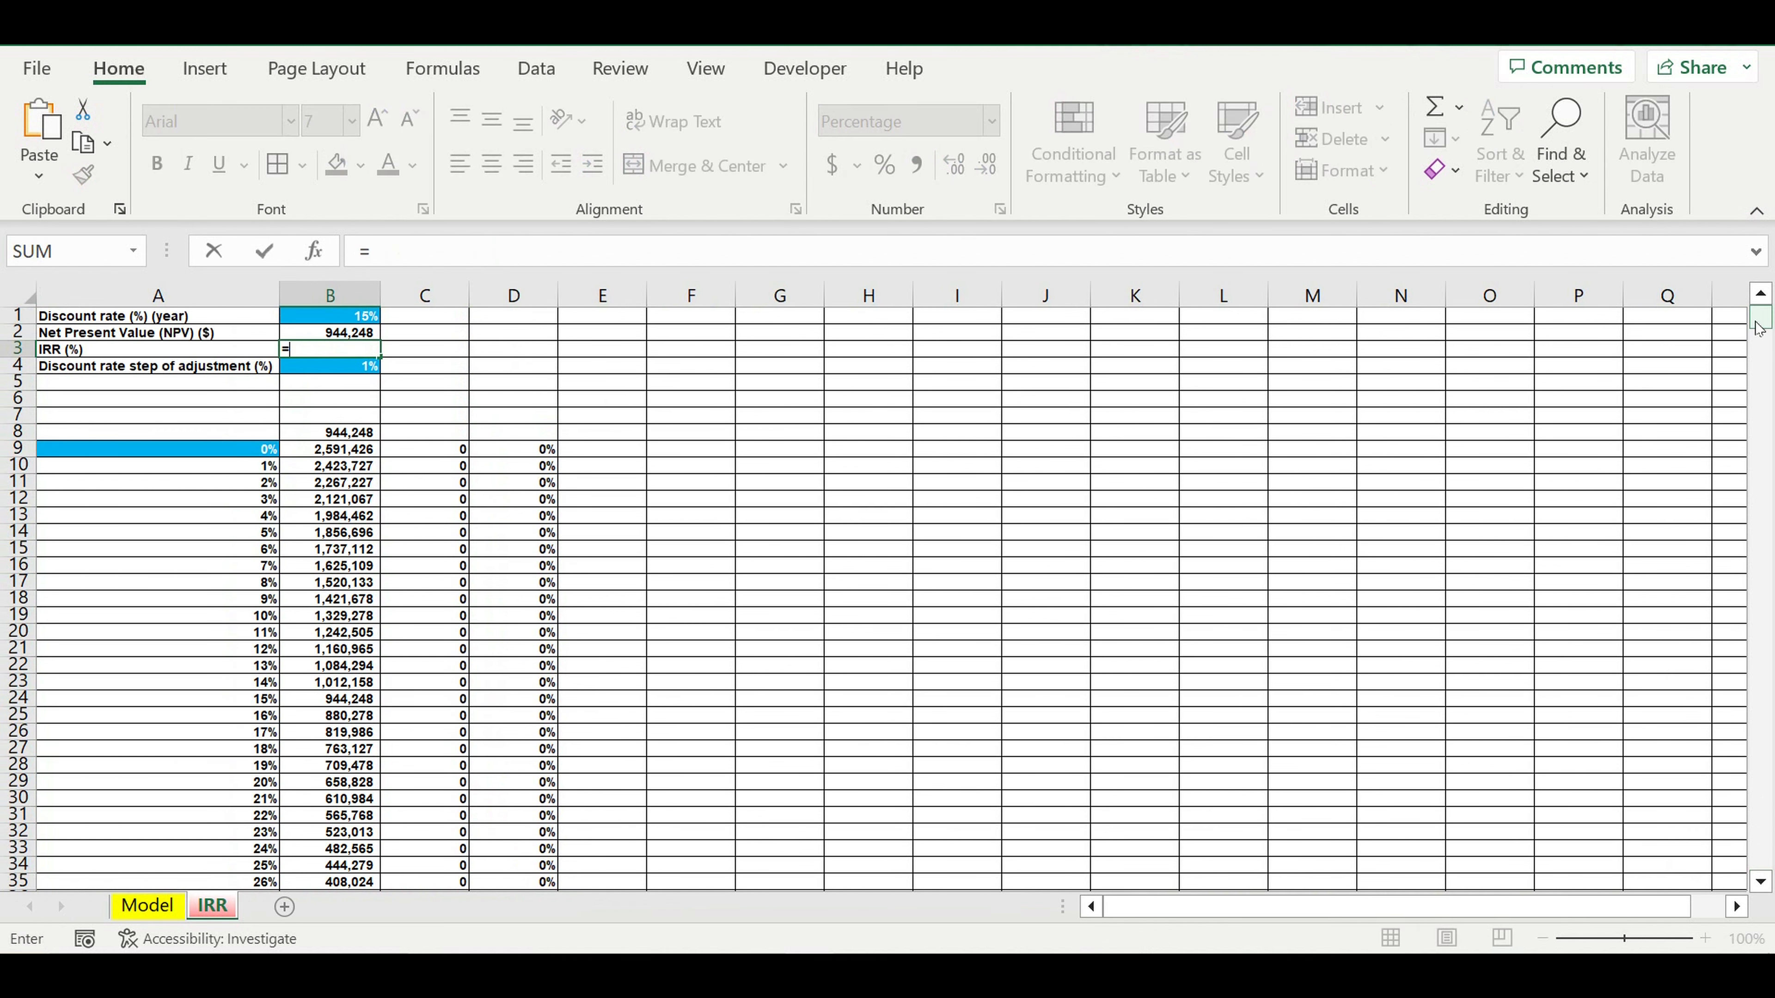
drag(1760, 320, 1760, 857)
click(524, 866)
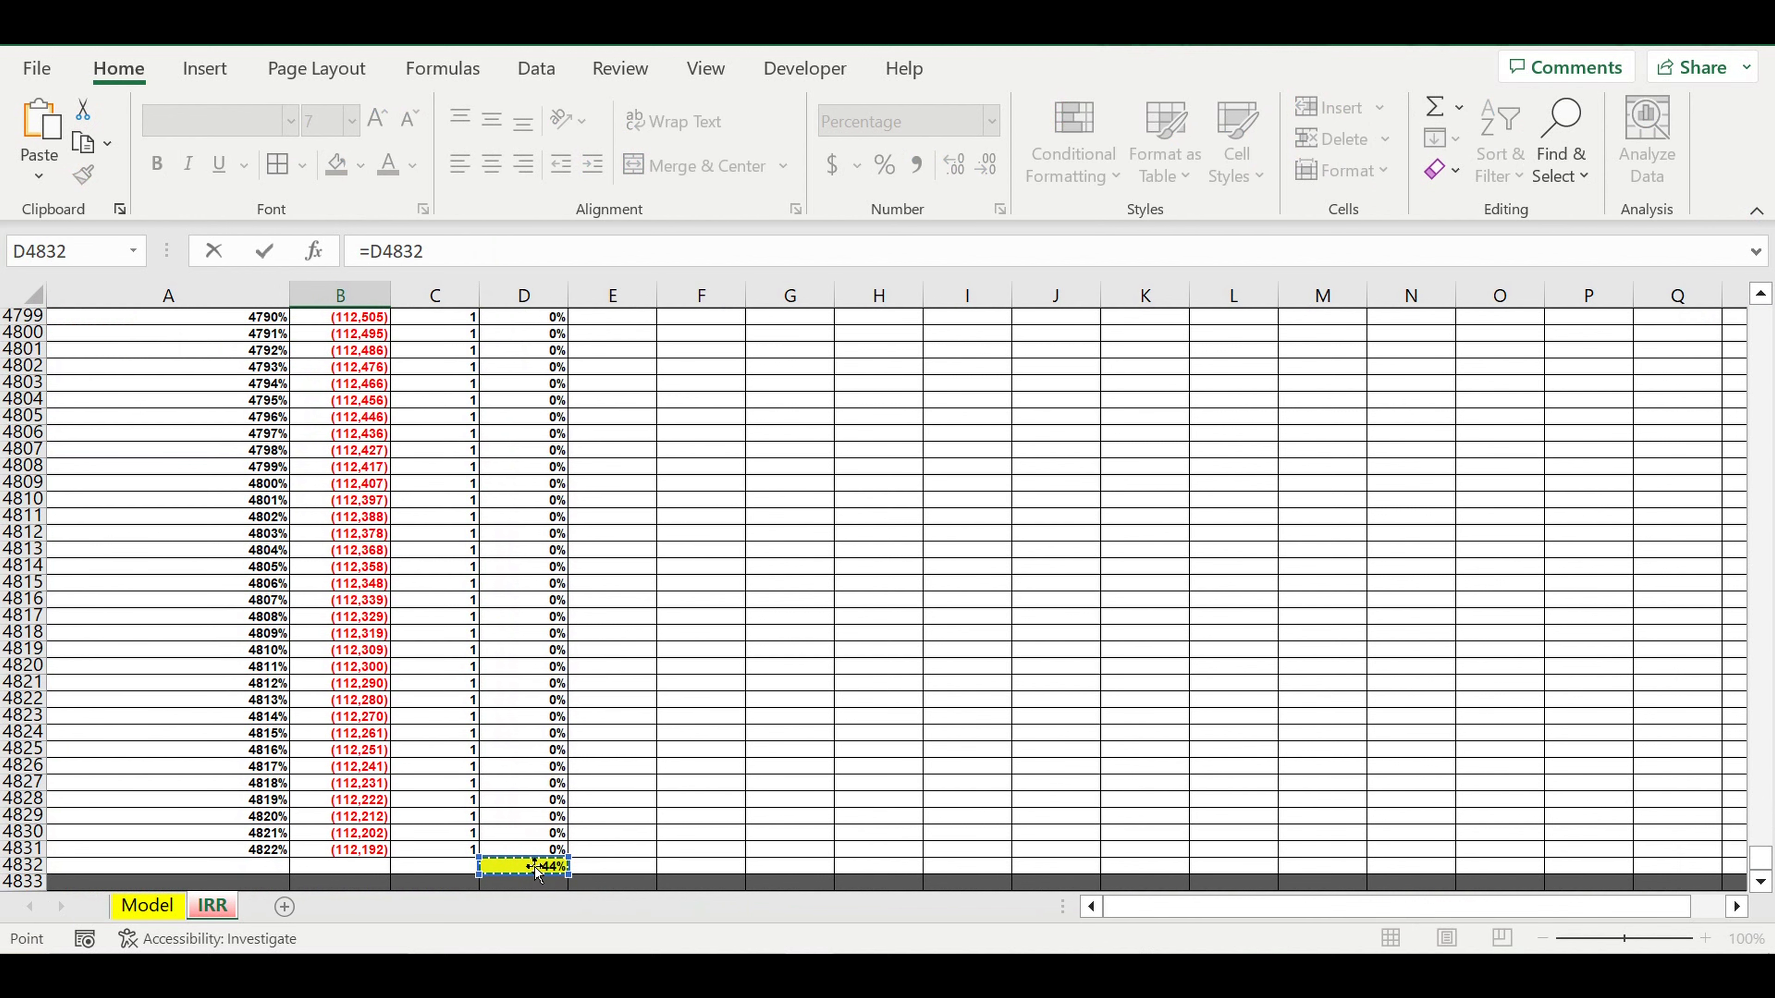
key(Escape)
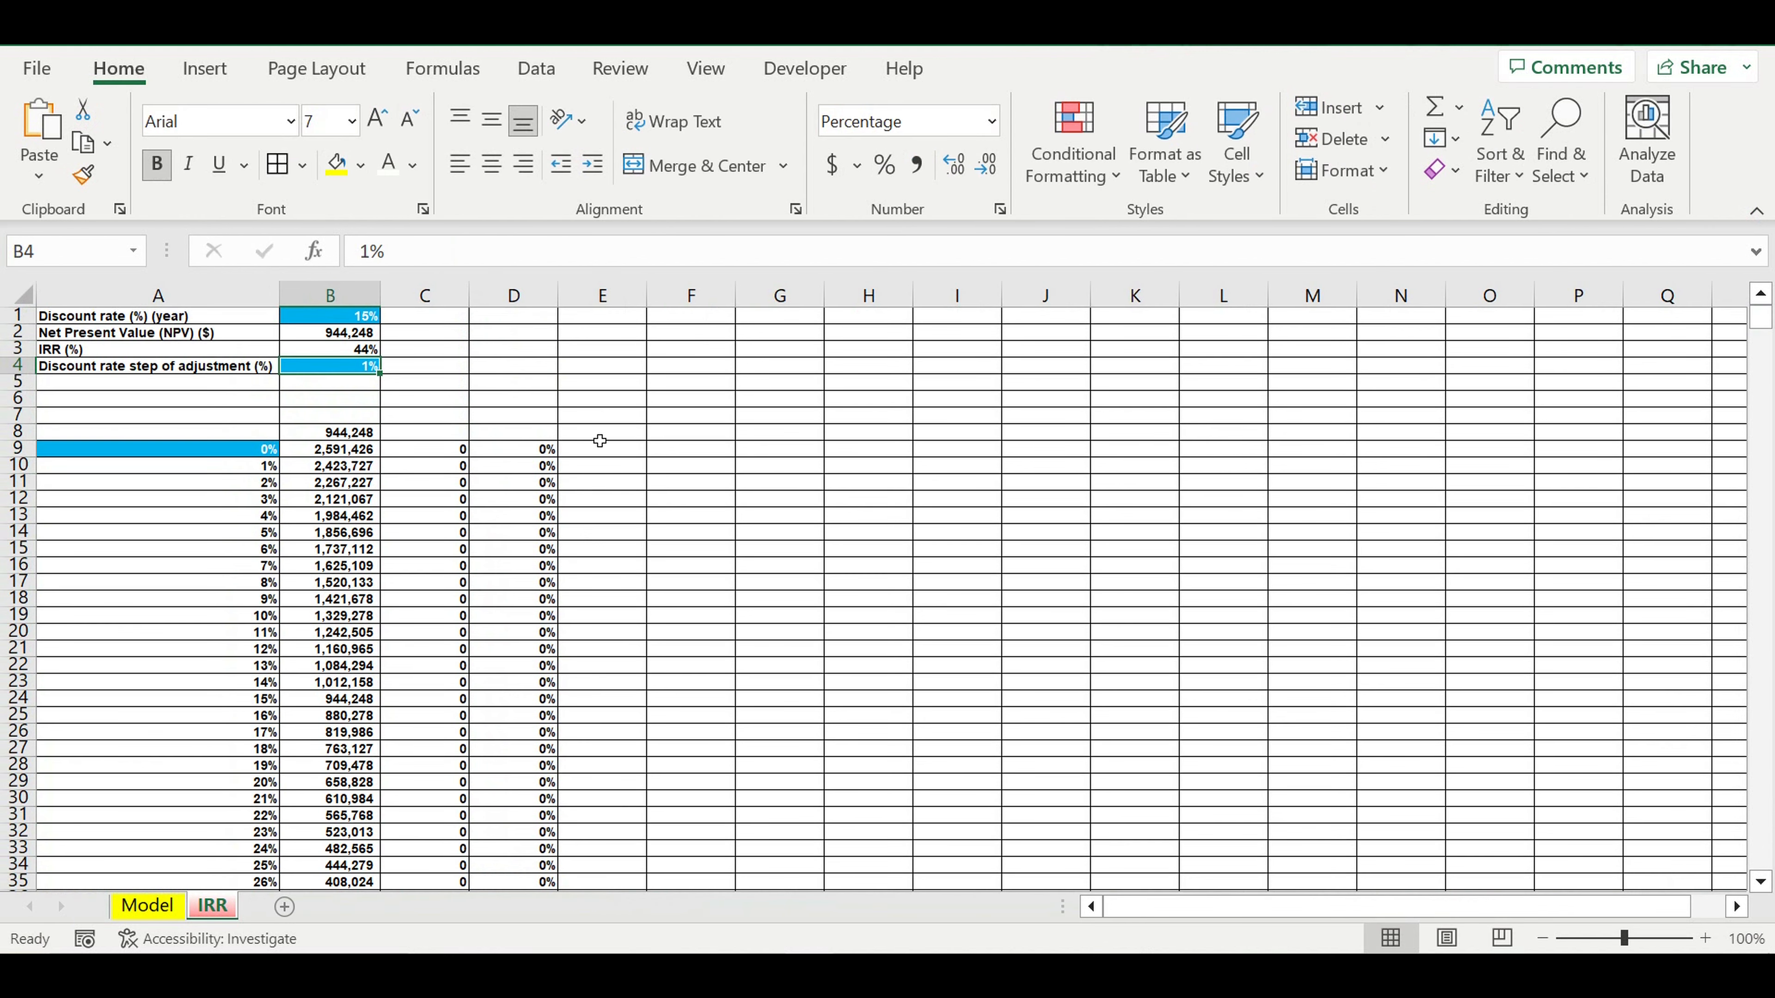
Fill row 5 with black to separate the summary rows from the data table.
click(21, 383)
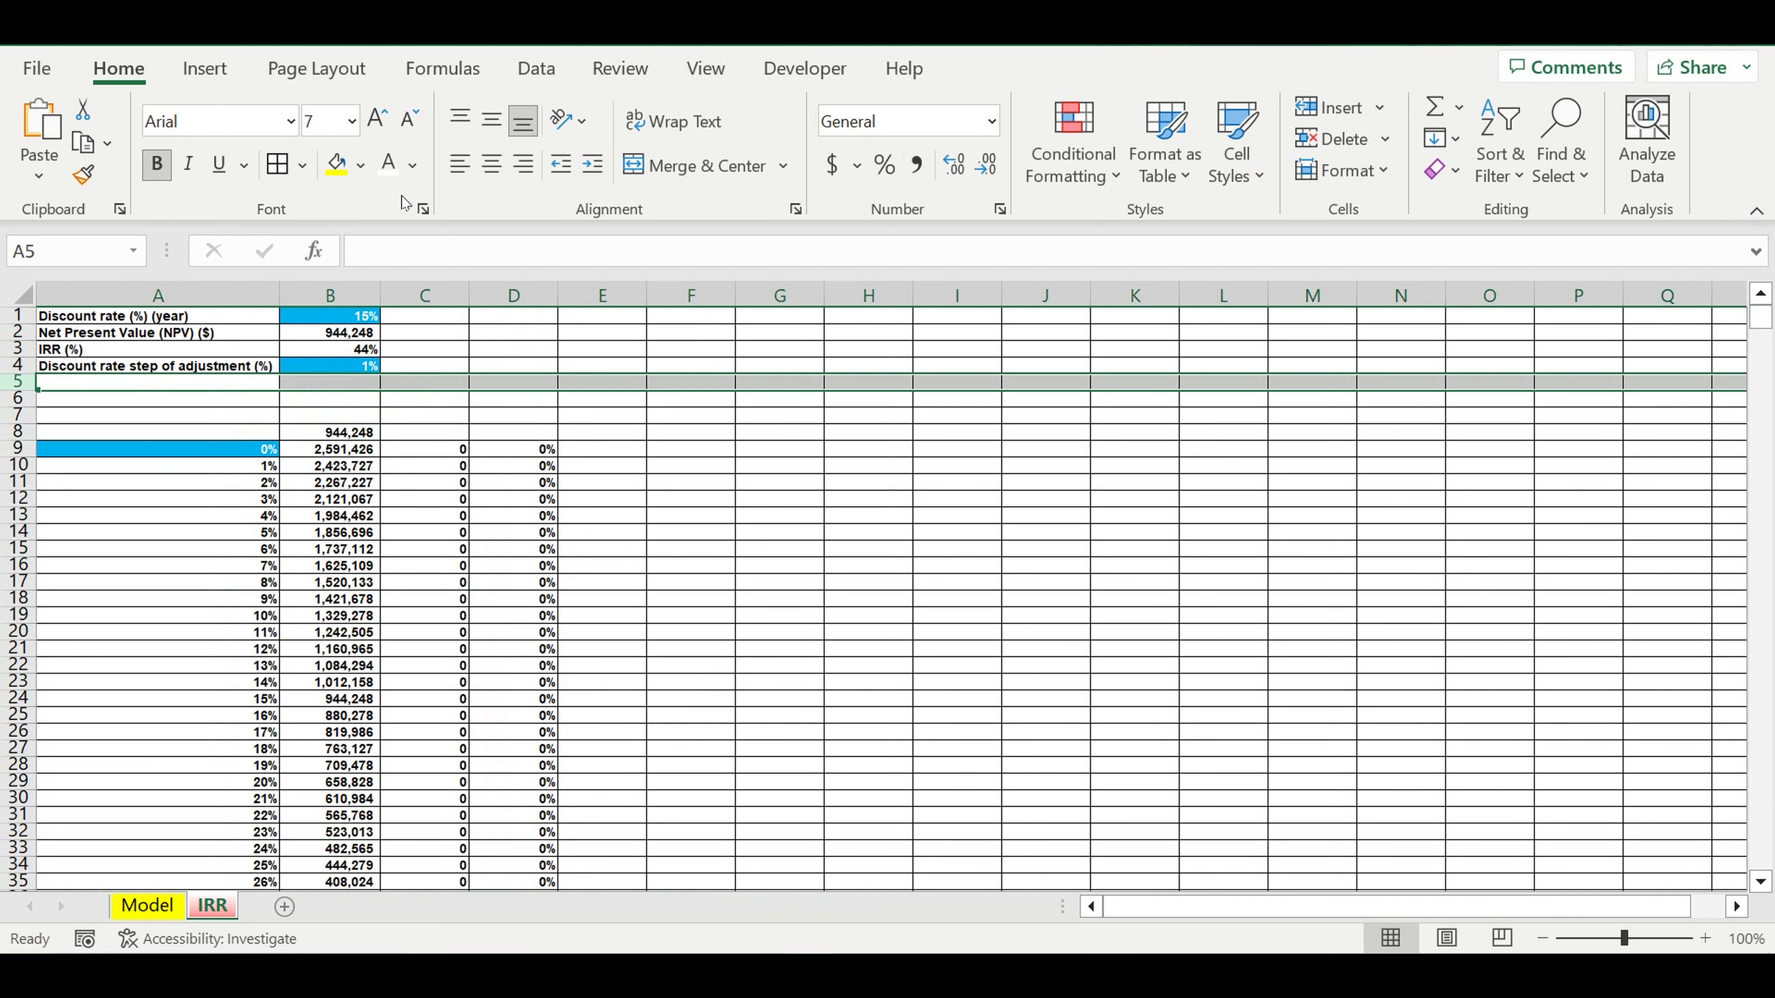
click(361, 165)
click(358, 234)
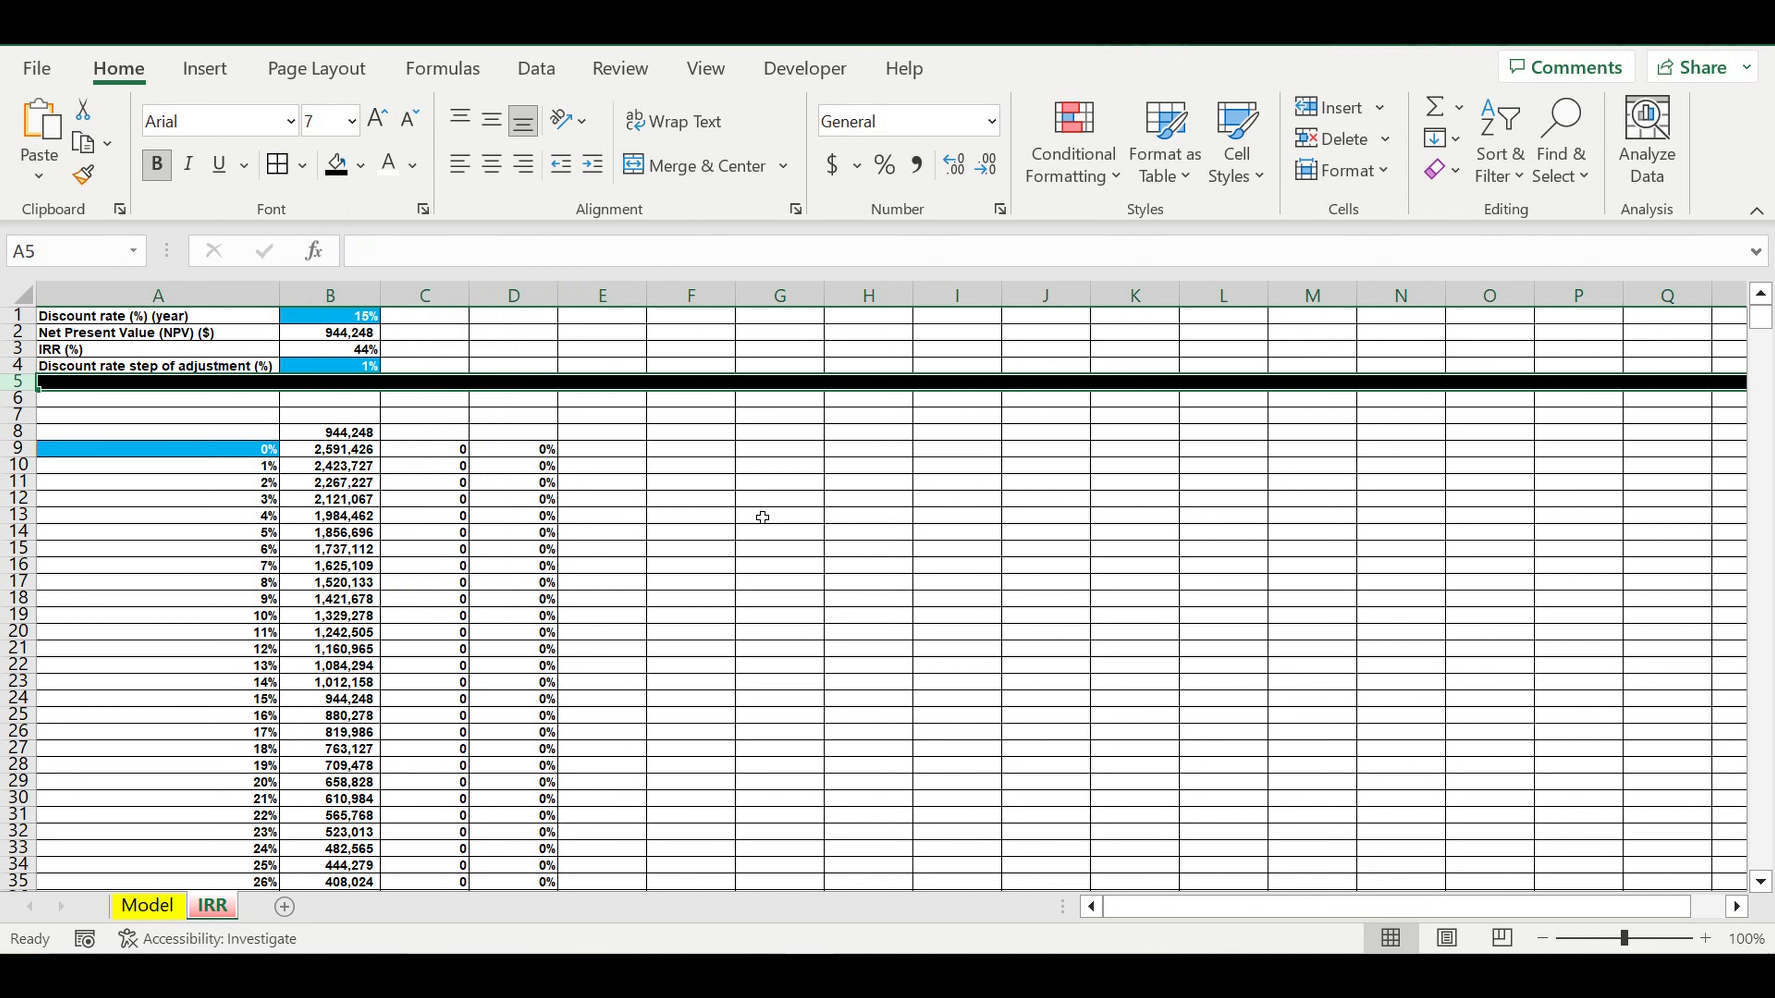
click(762, 517)
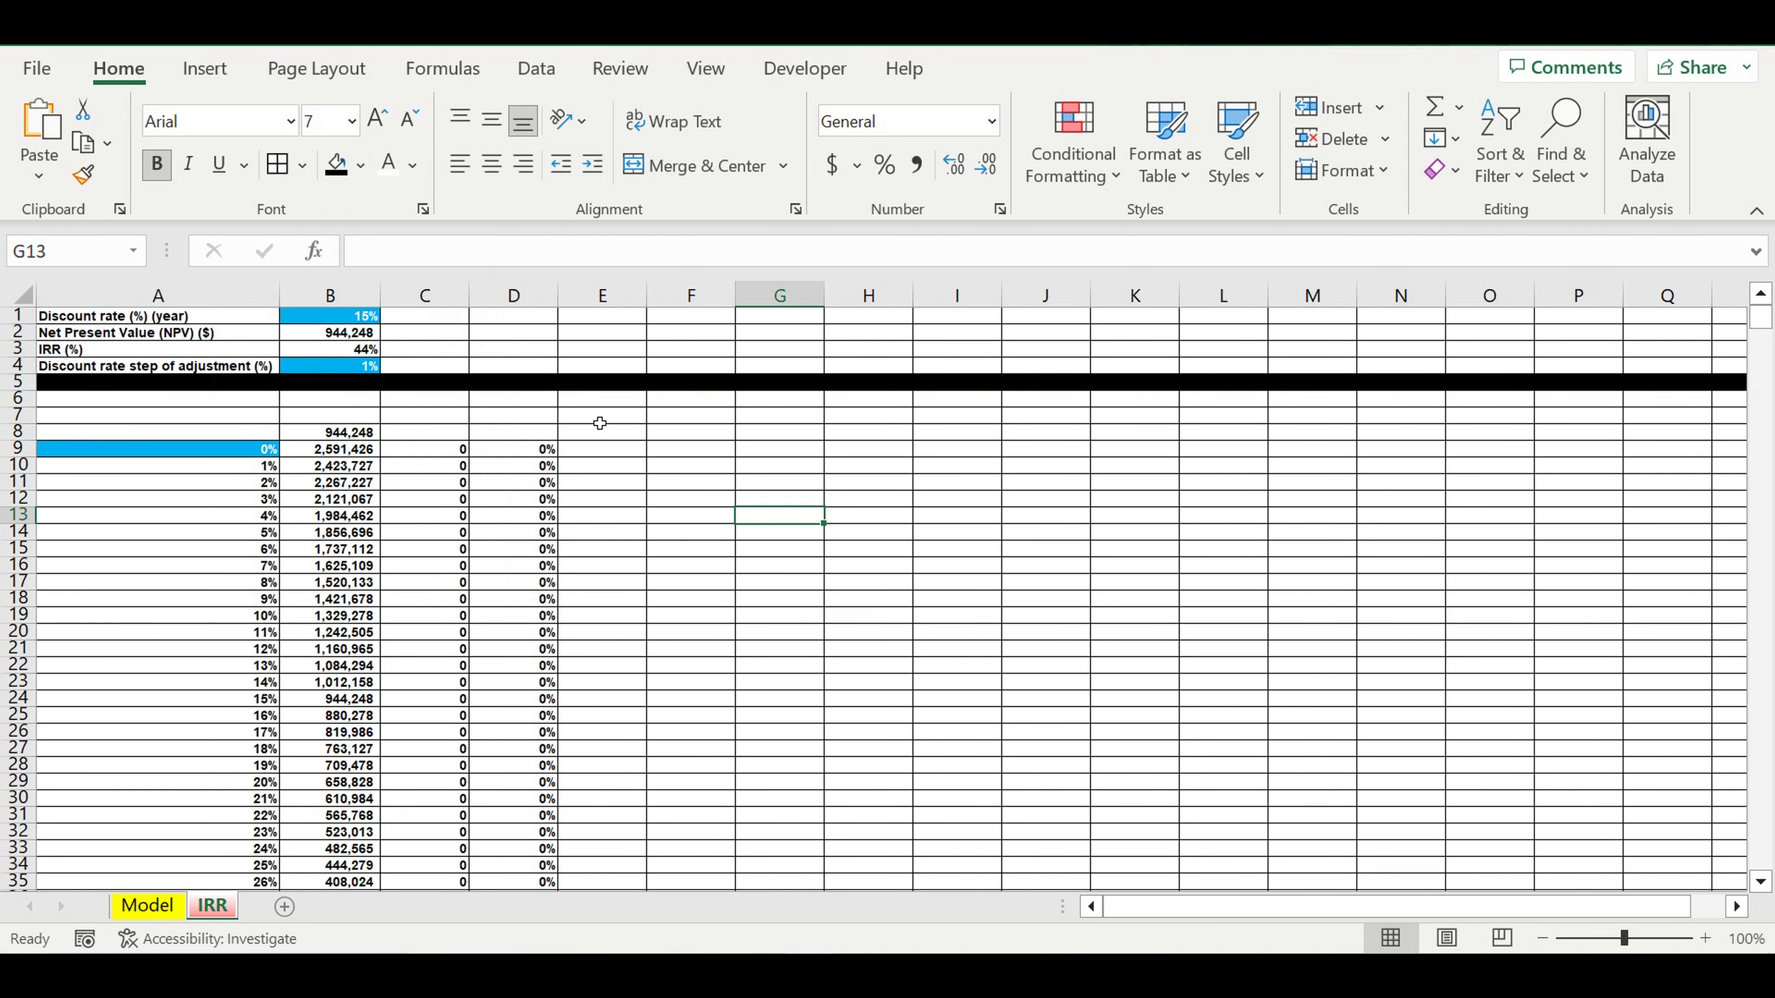
Set the monthly rent in B22 of the Model sheet to 30000.
key(ctrl+Home)
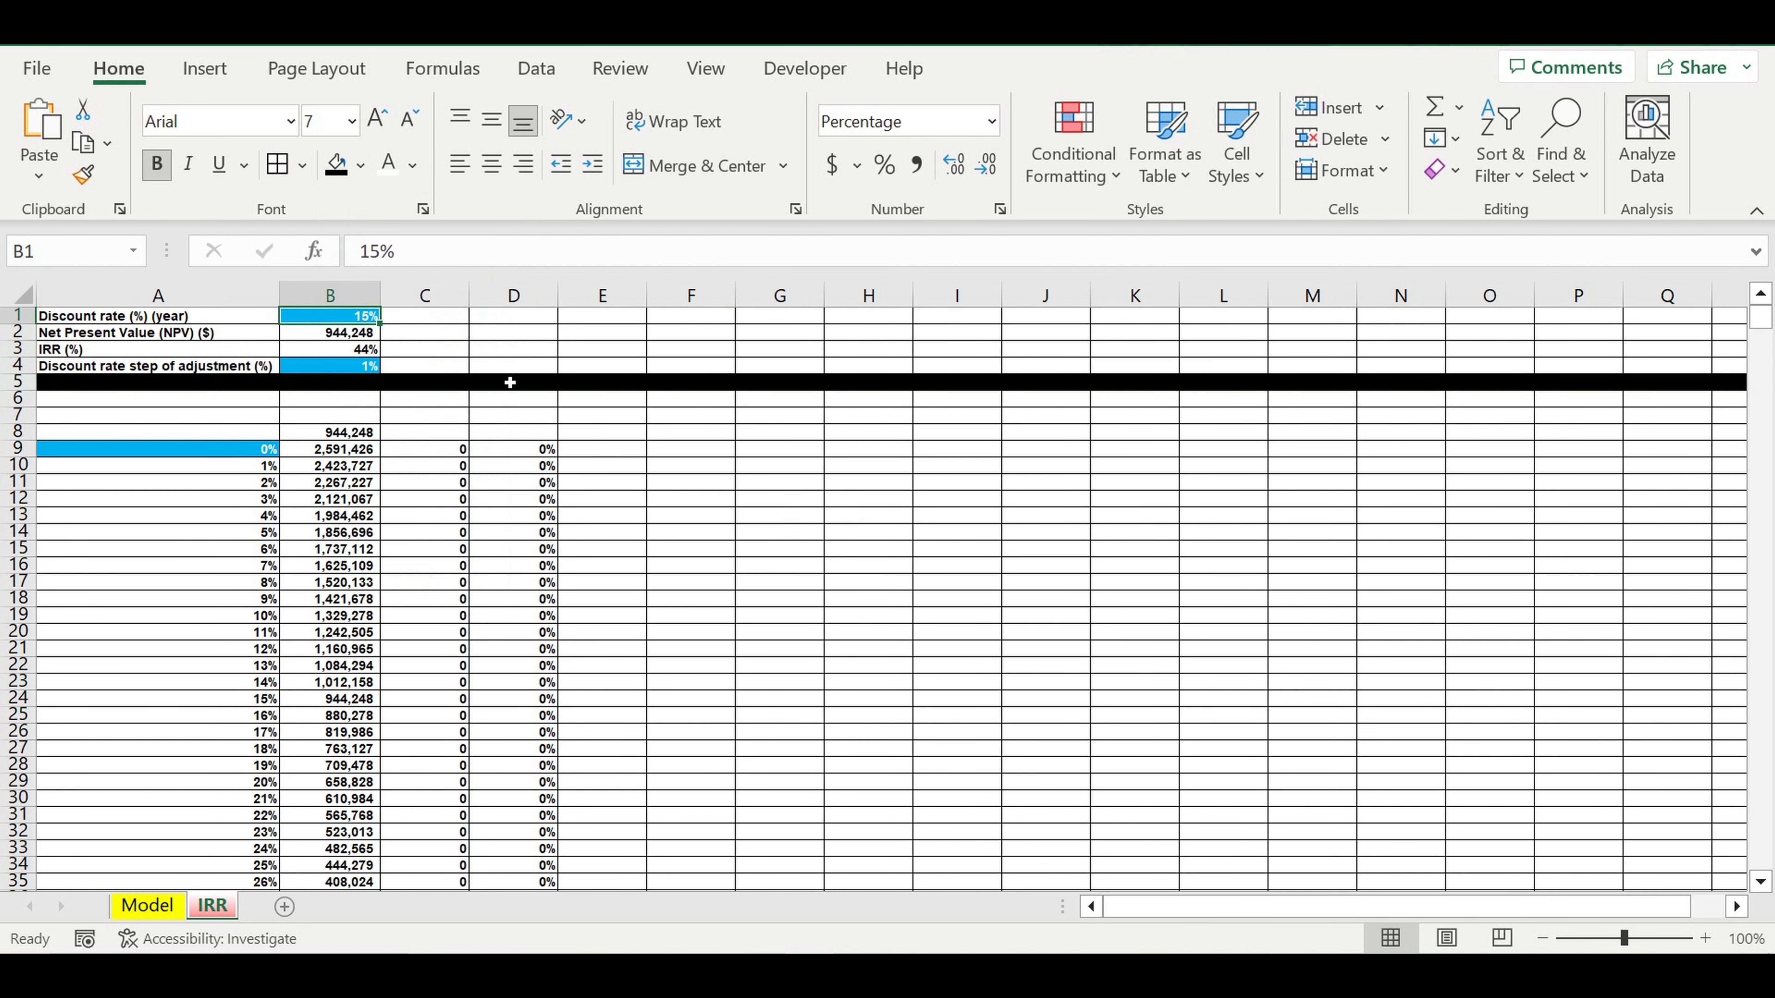
key(ctrl+Page_Up)
drag(1762, 804, 1740, 325)
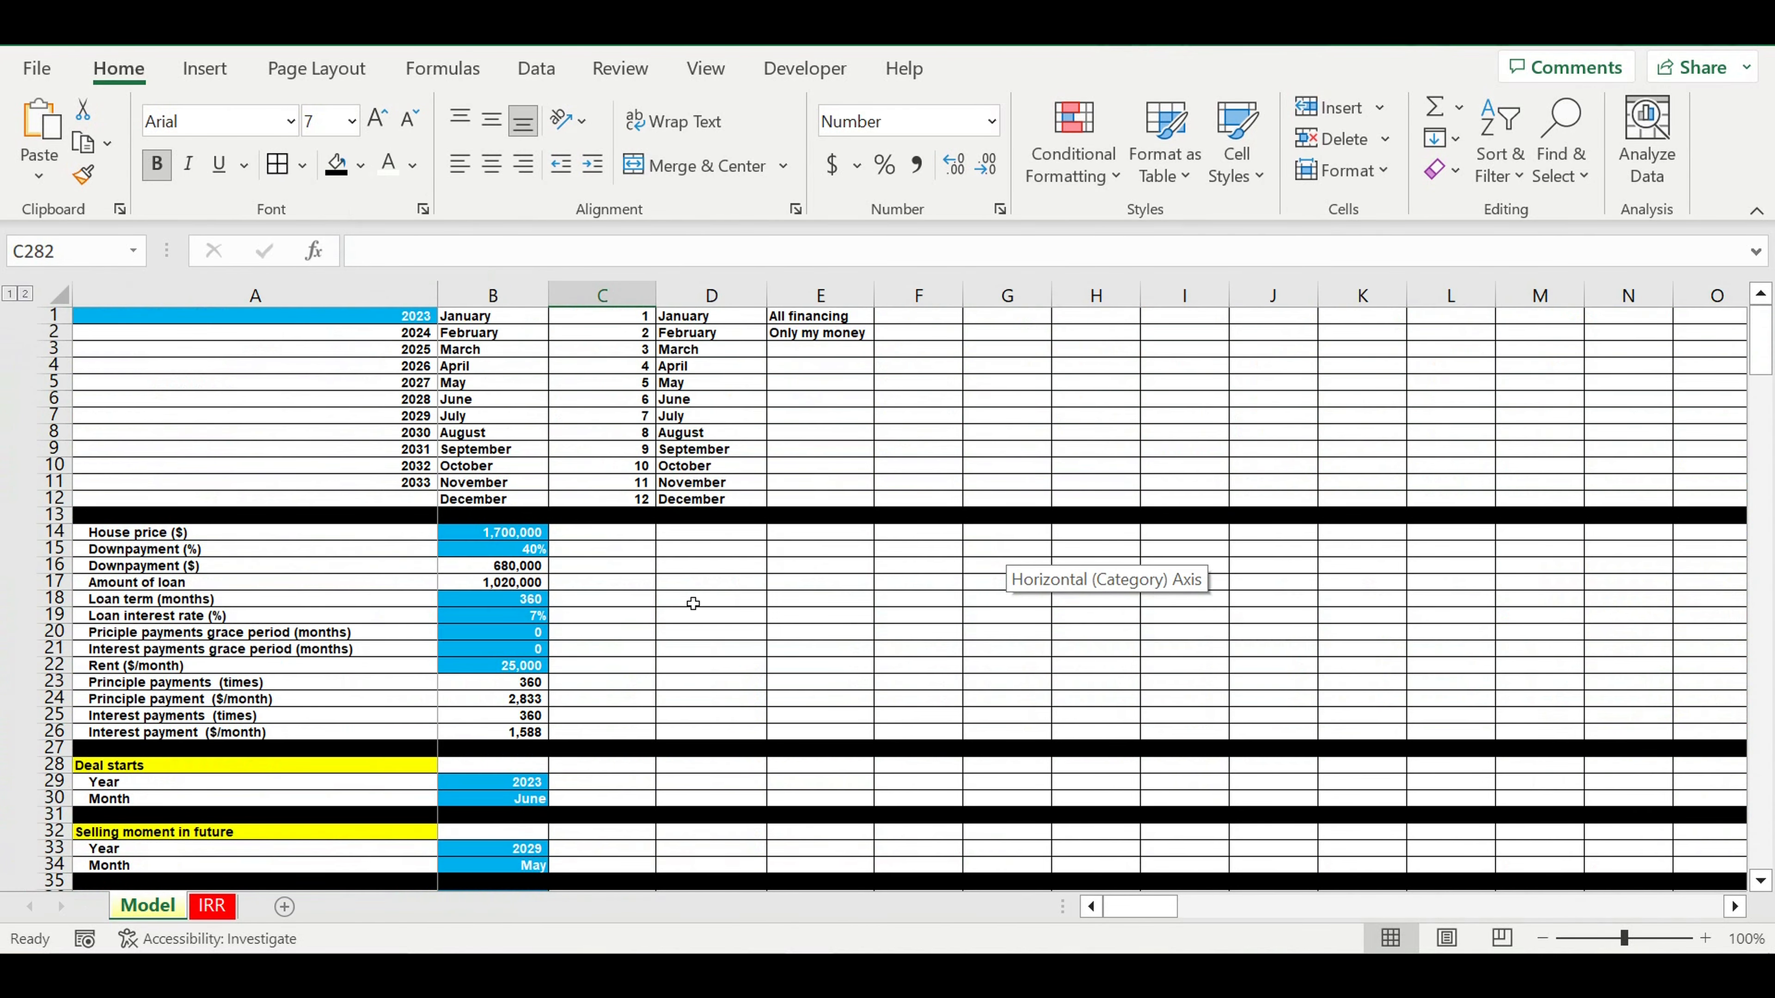
scroll(693, 603, down, 2)
click(520, 565)
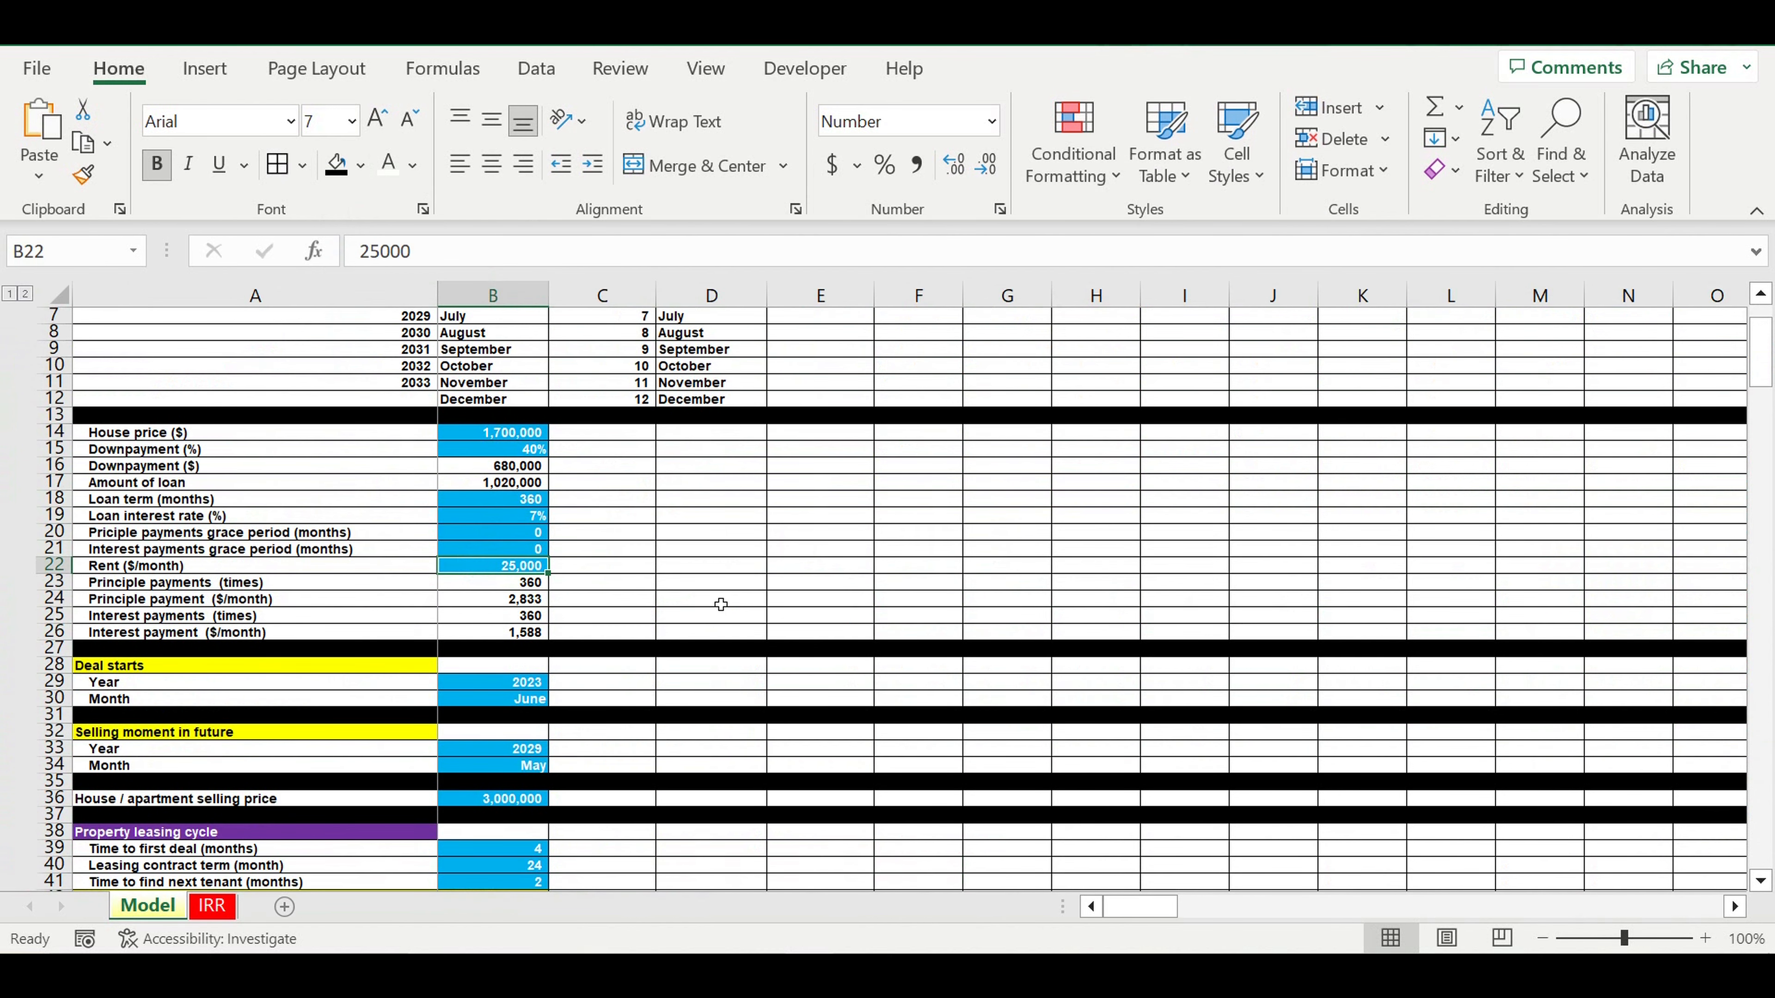
text(30)
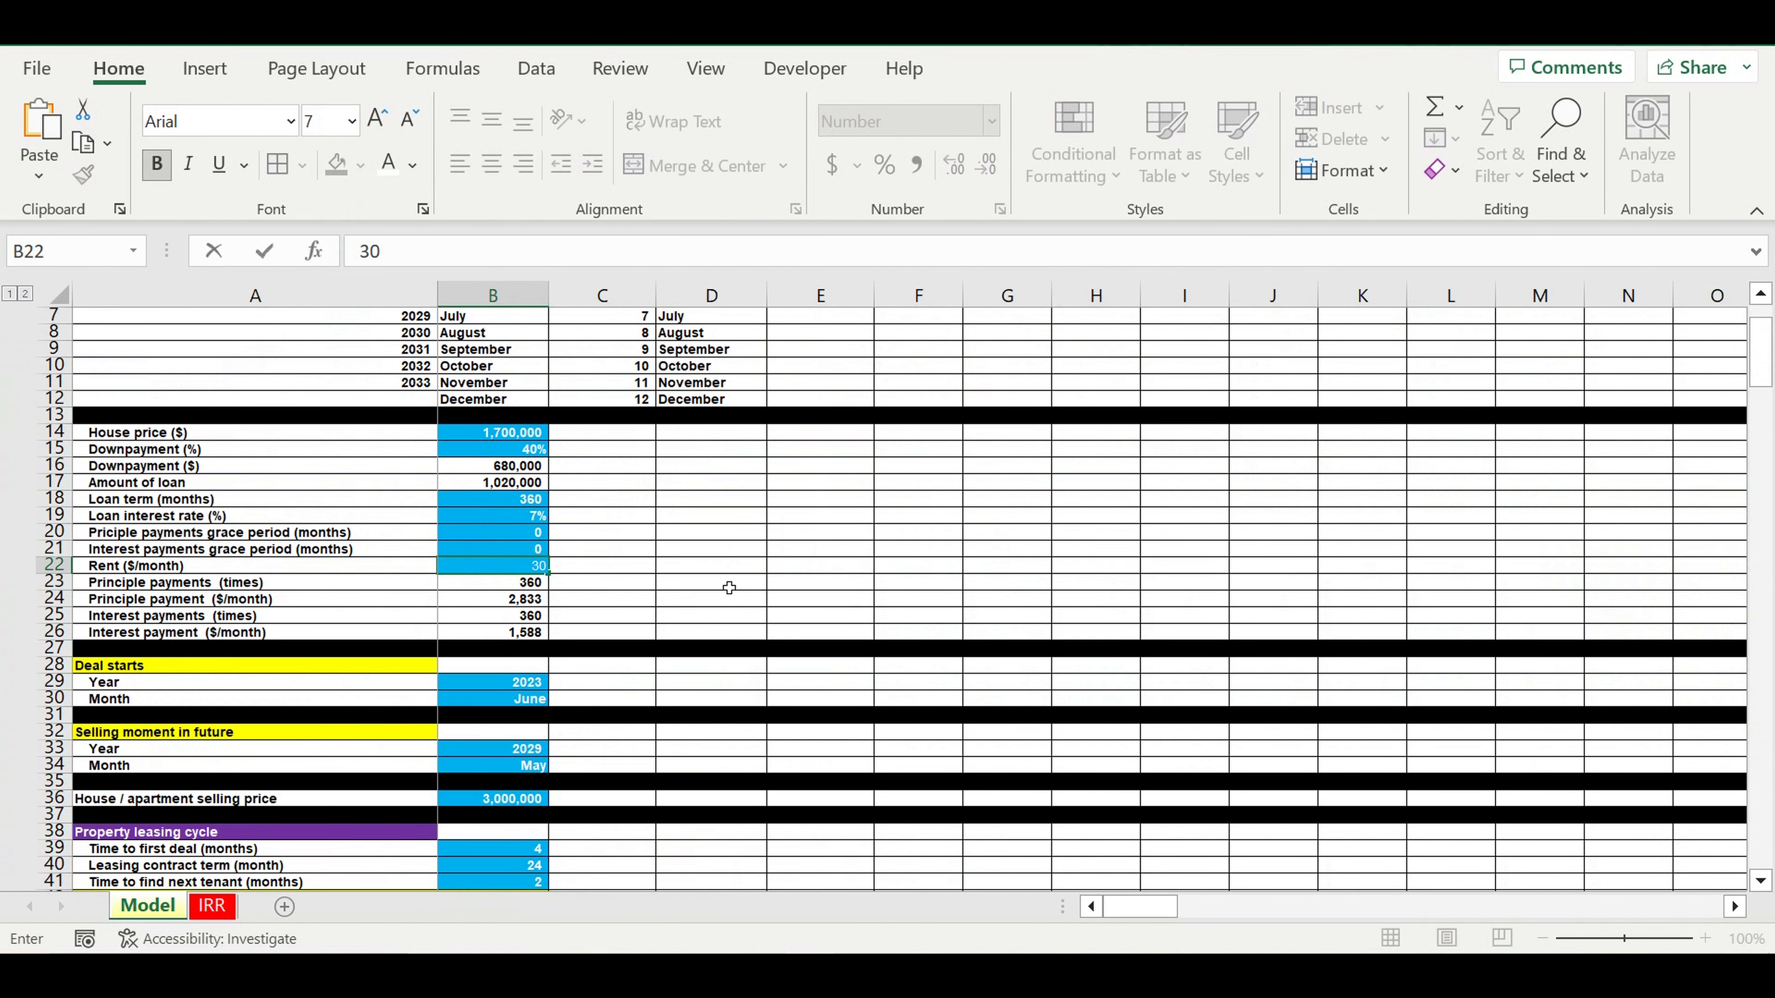
text(000)
key(Return)
Check the recalculated IRR in B3 of the IRR sheet against the inputs on the Model sheet.
click(214, 906)
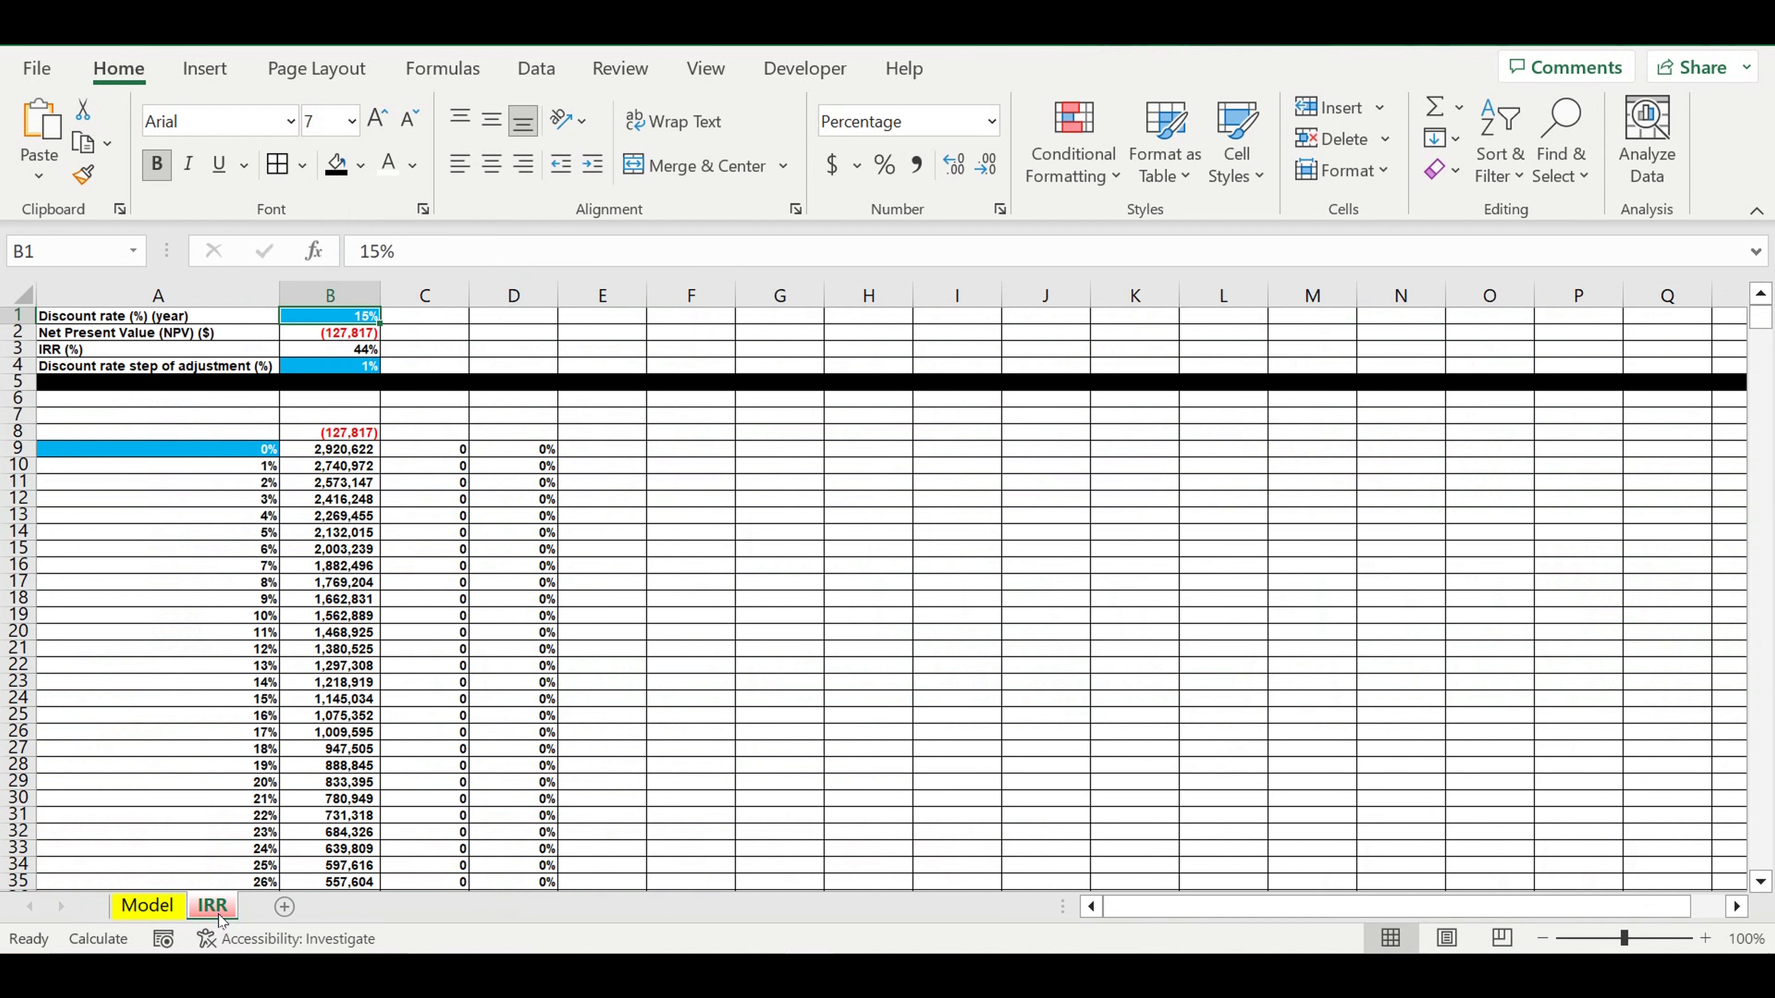
click(311, 354)
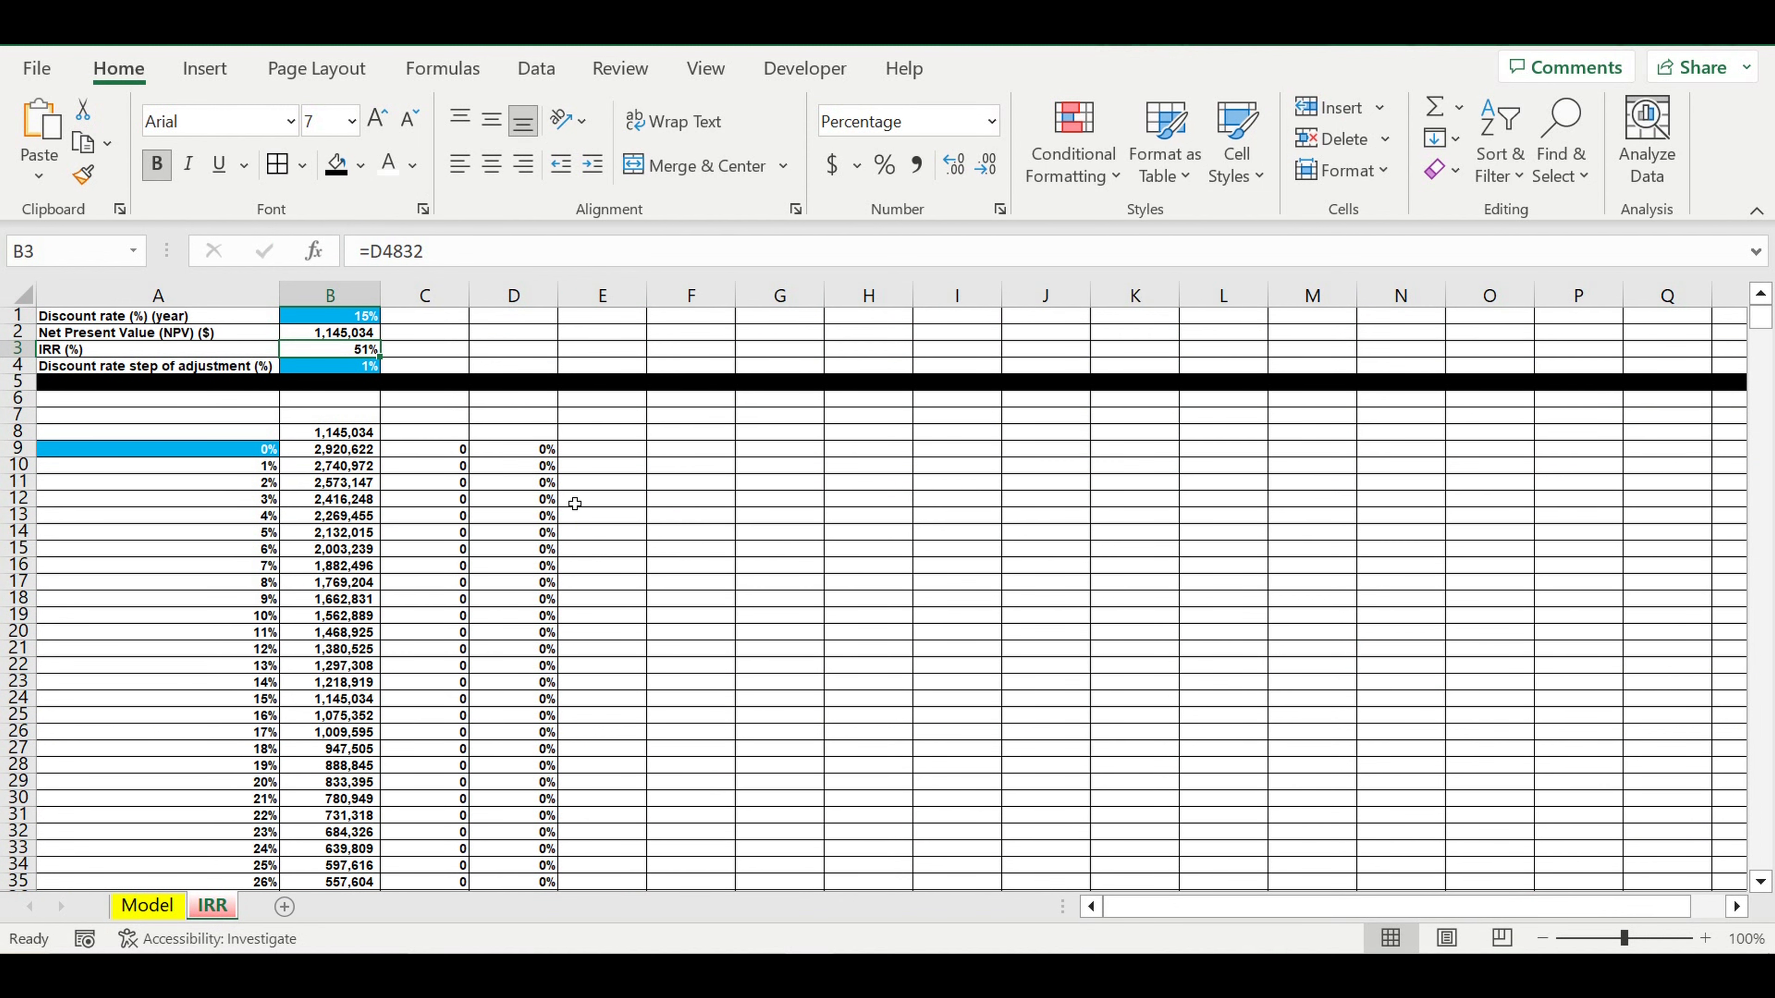
key(ctrl+Page_Up)
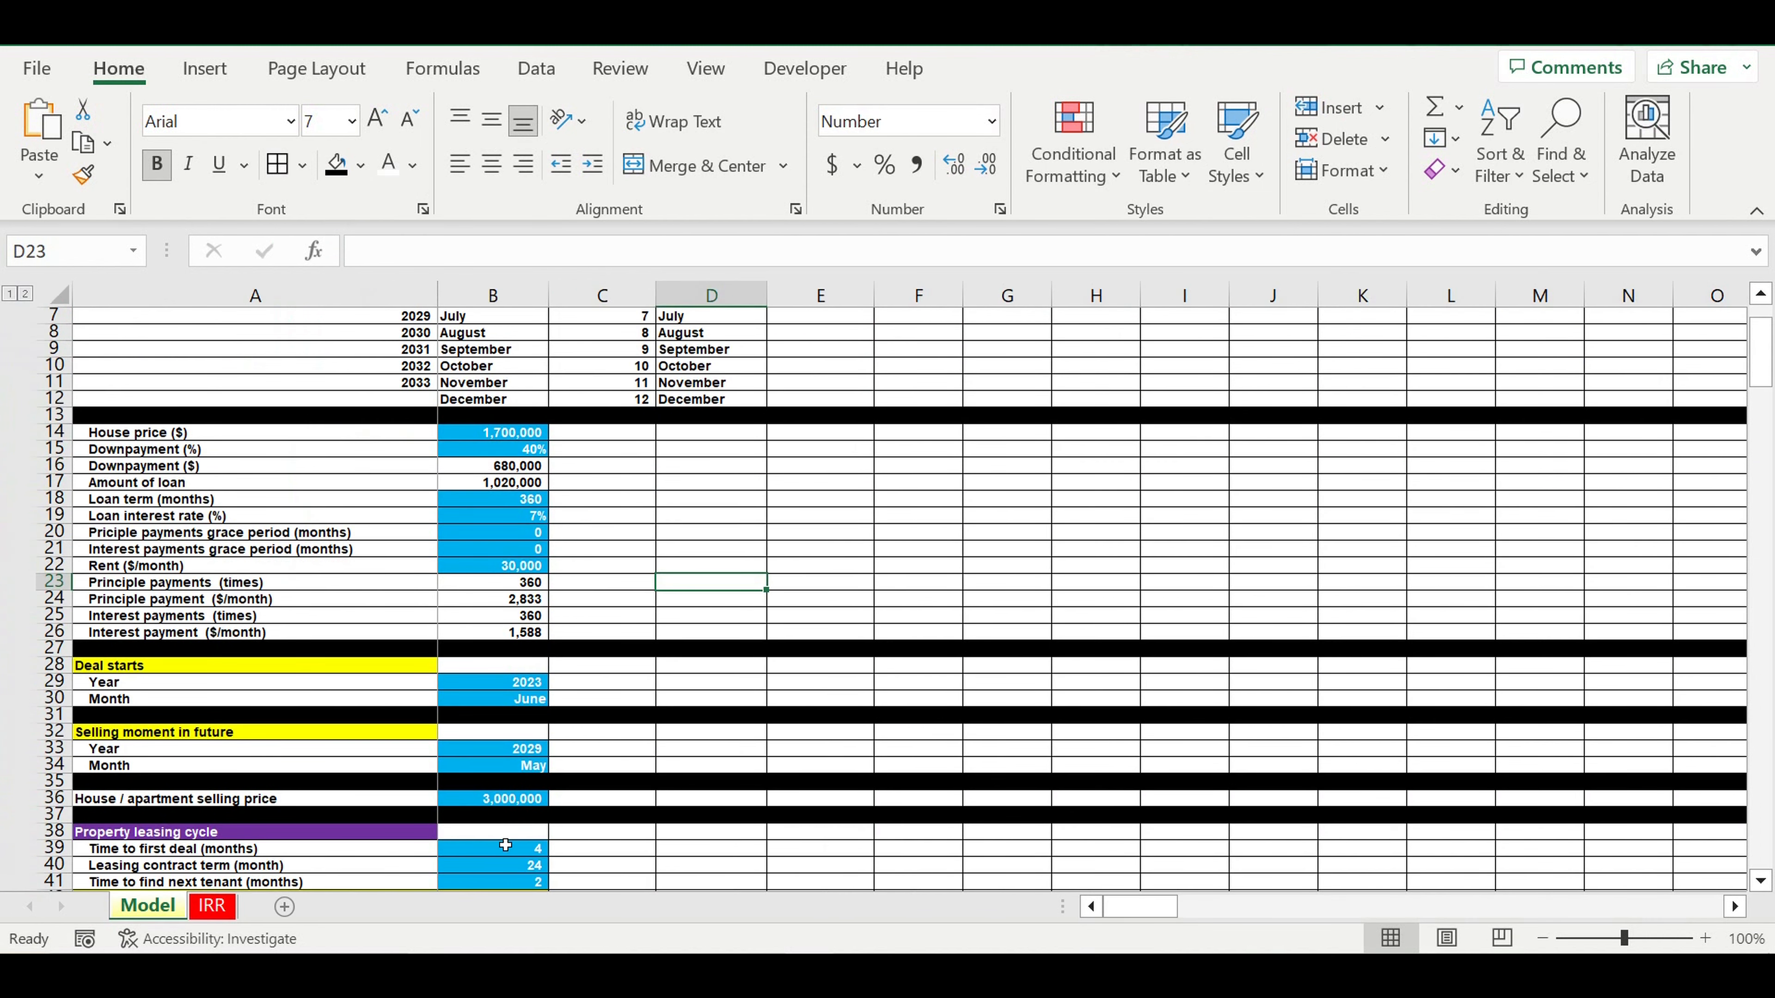
click(225, 907)
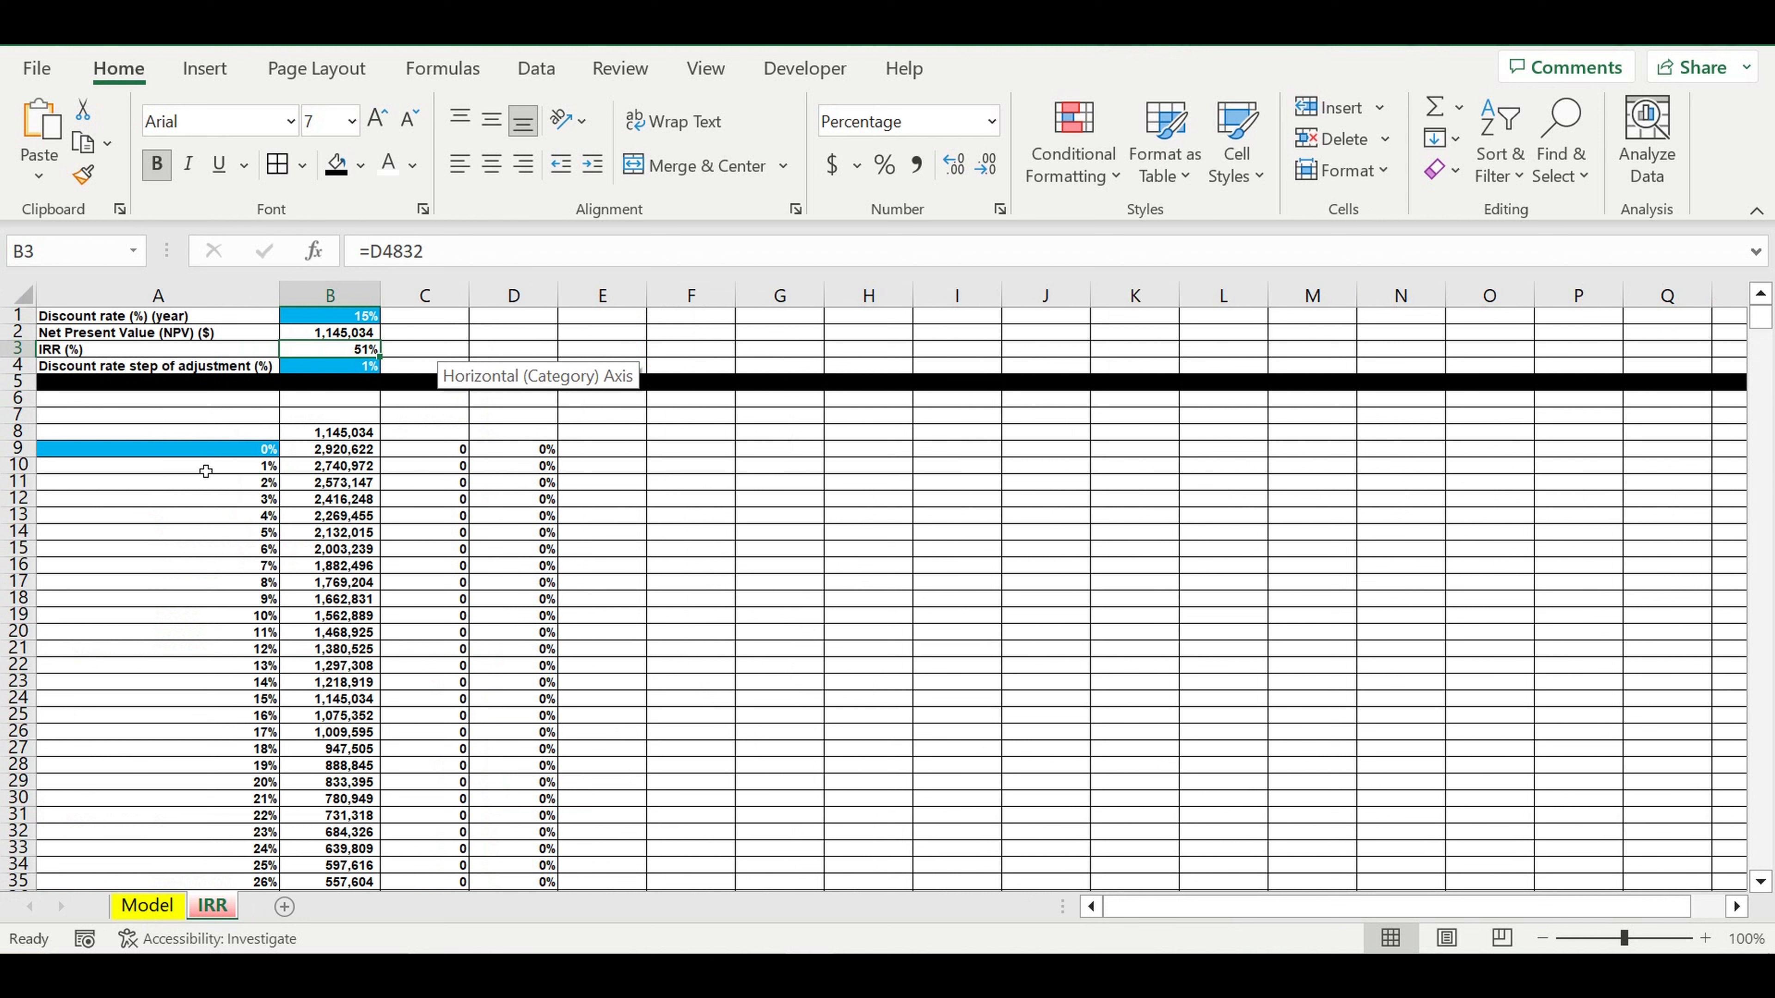
Set the discount rate step of adjustment in B4 of the IRR sheet to 0.5%.
key(Down)
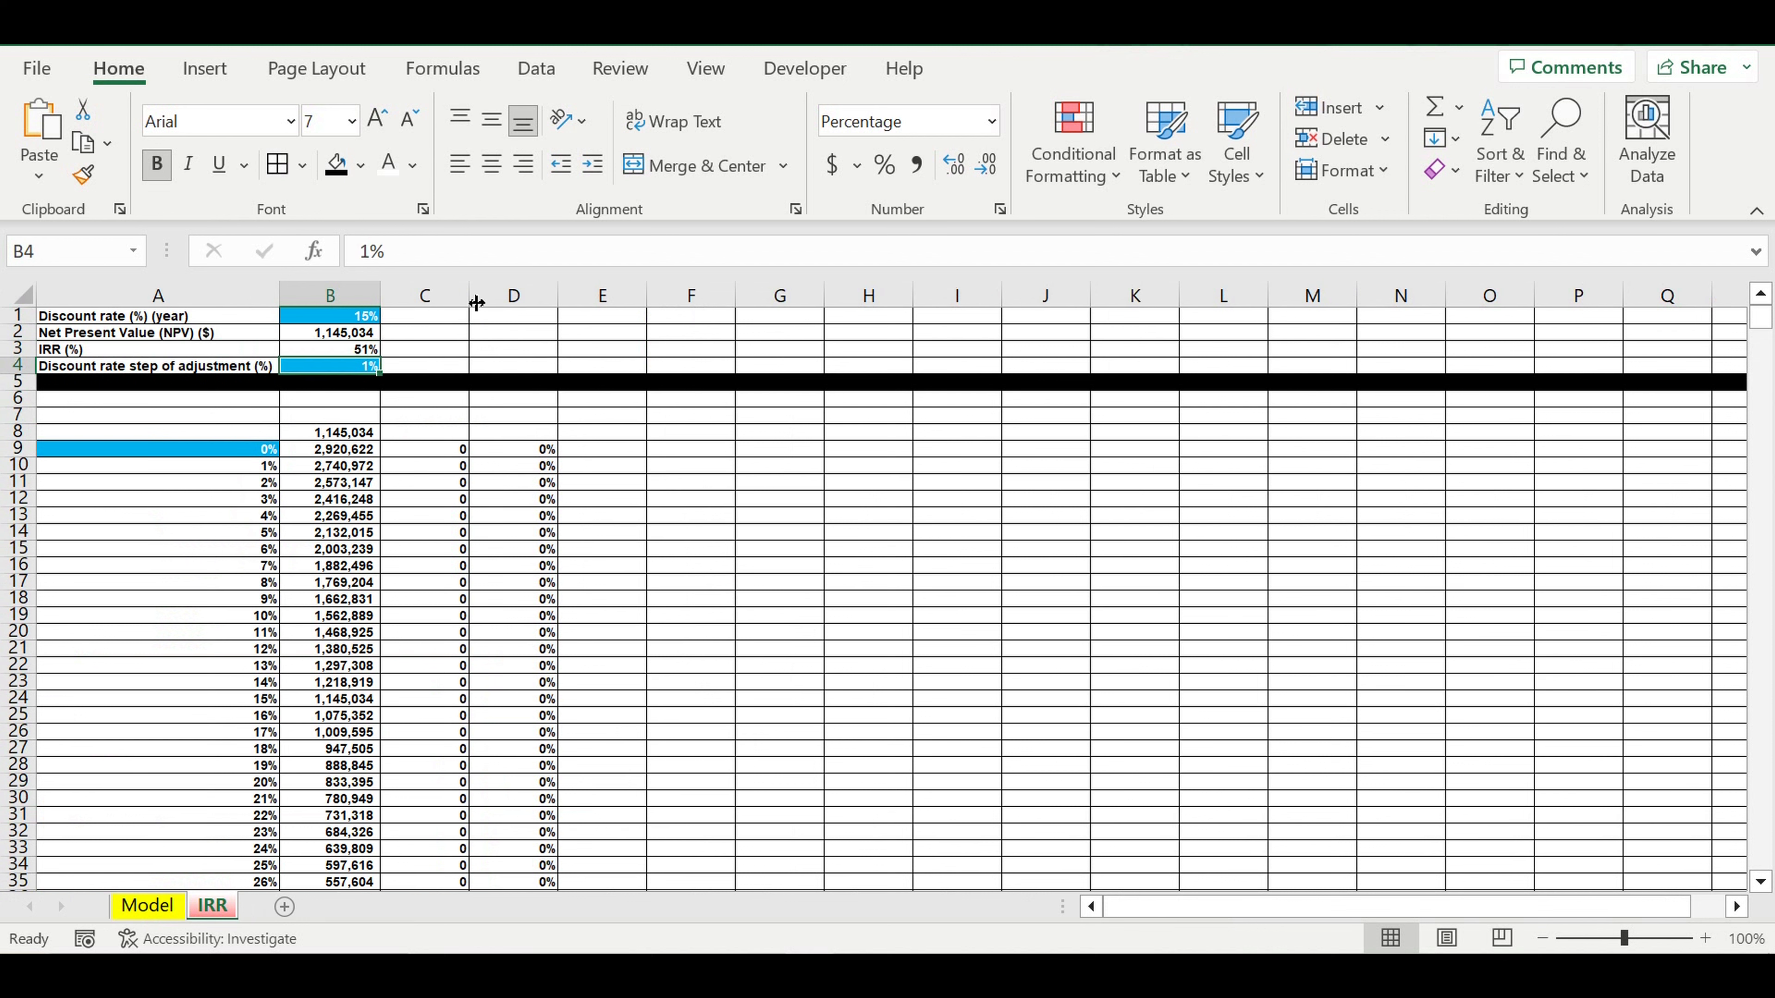
text(0,5)
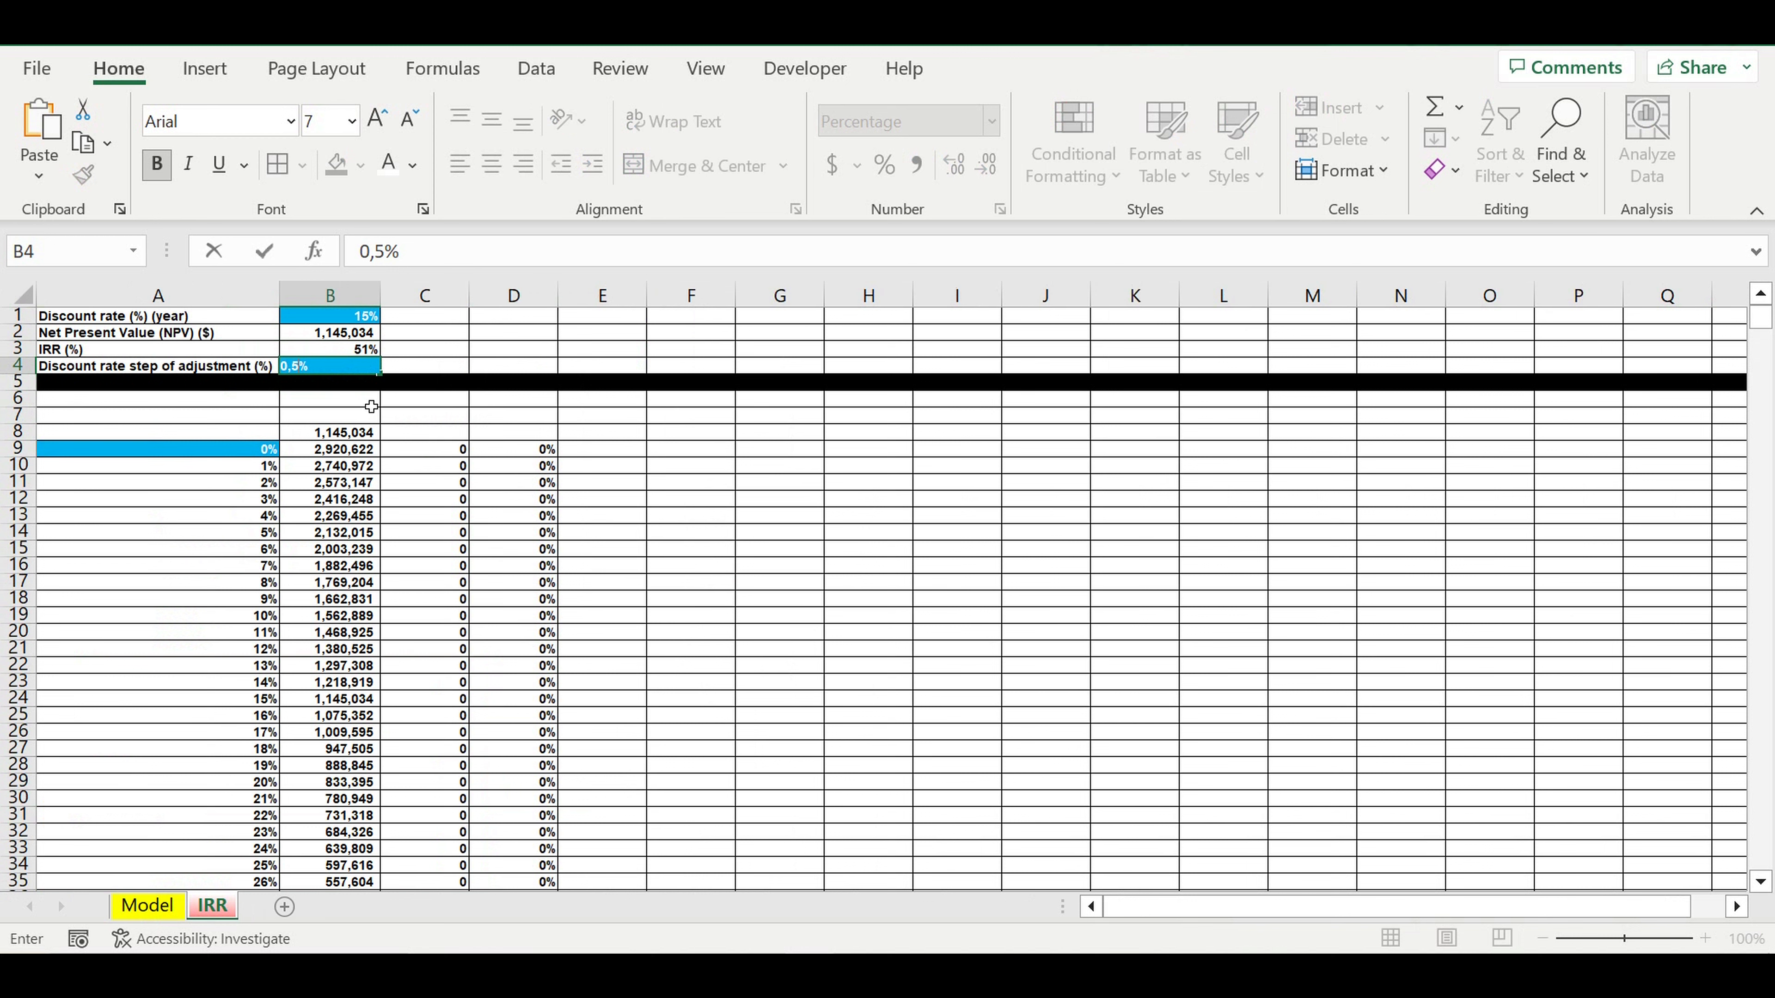
key(Return)
click(330, 368)
double_click(378, 251)
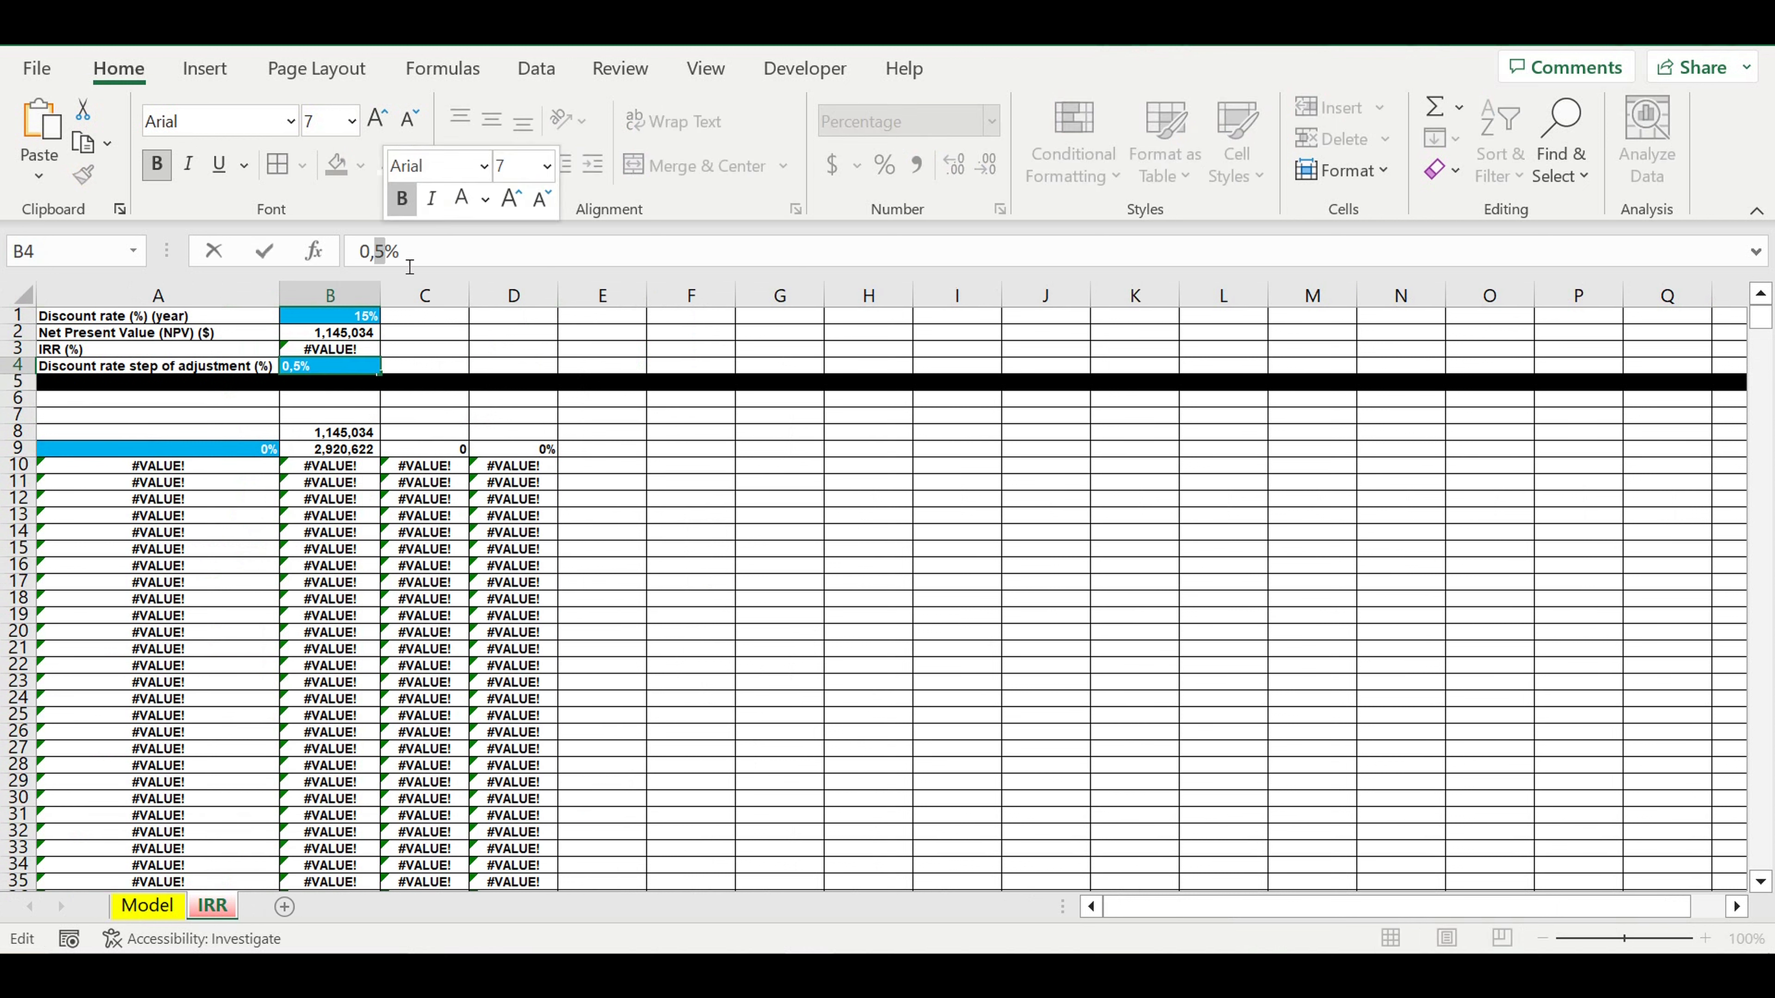
key(BackSpace)
key(BackSpace)
text(.)
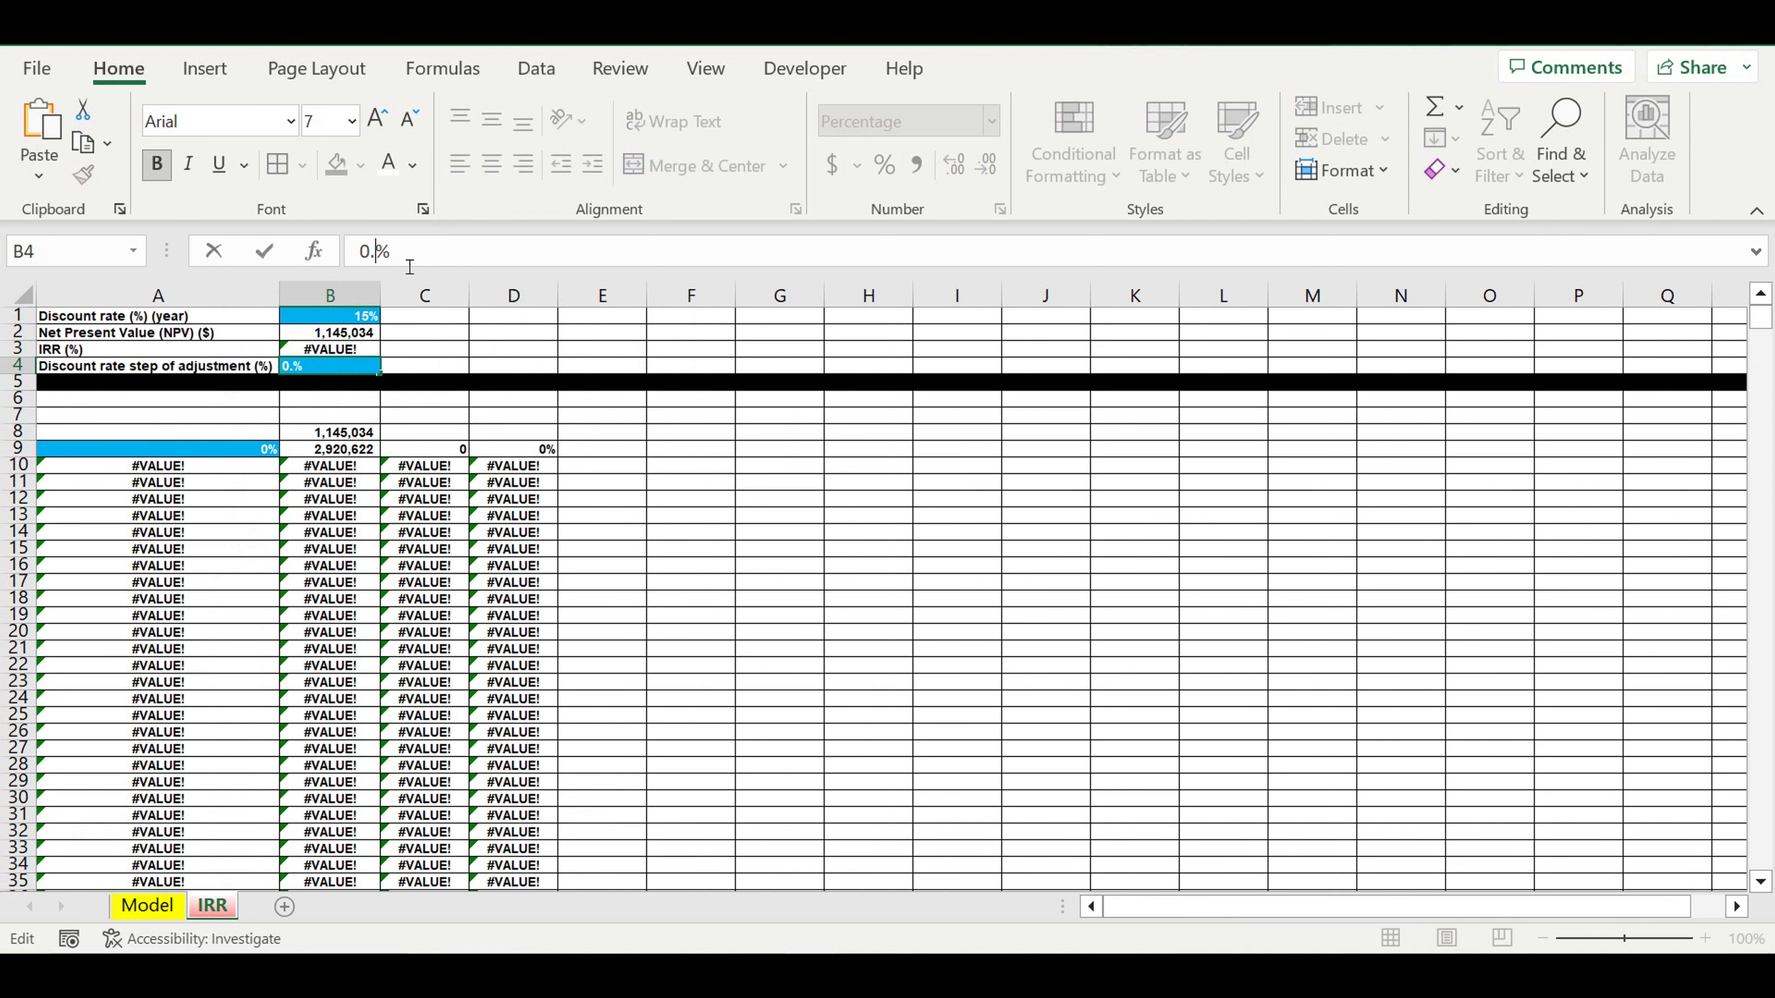
text(5)
key(Return)
key(Return)
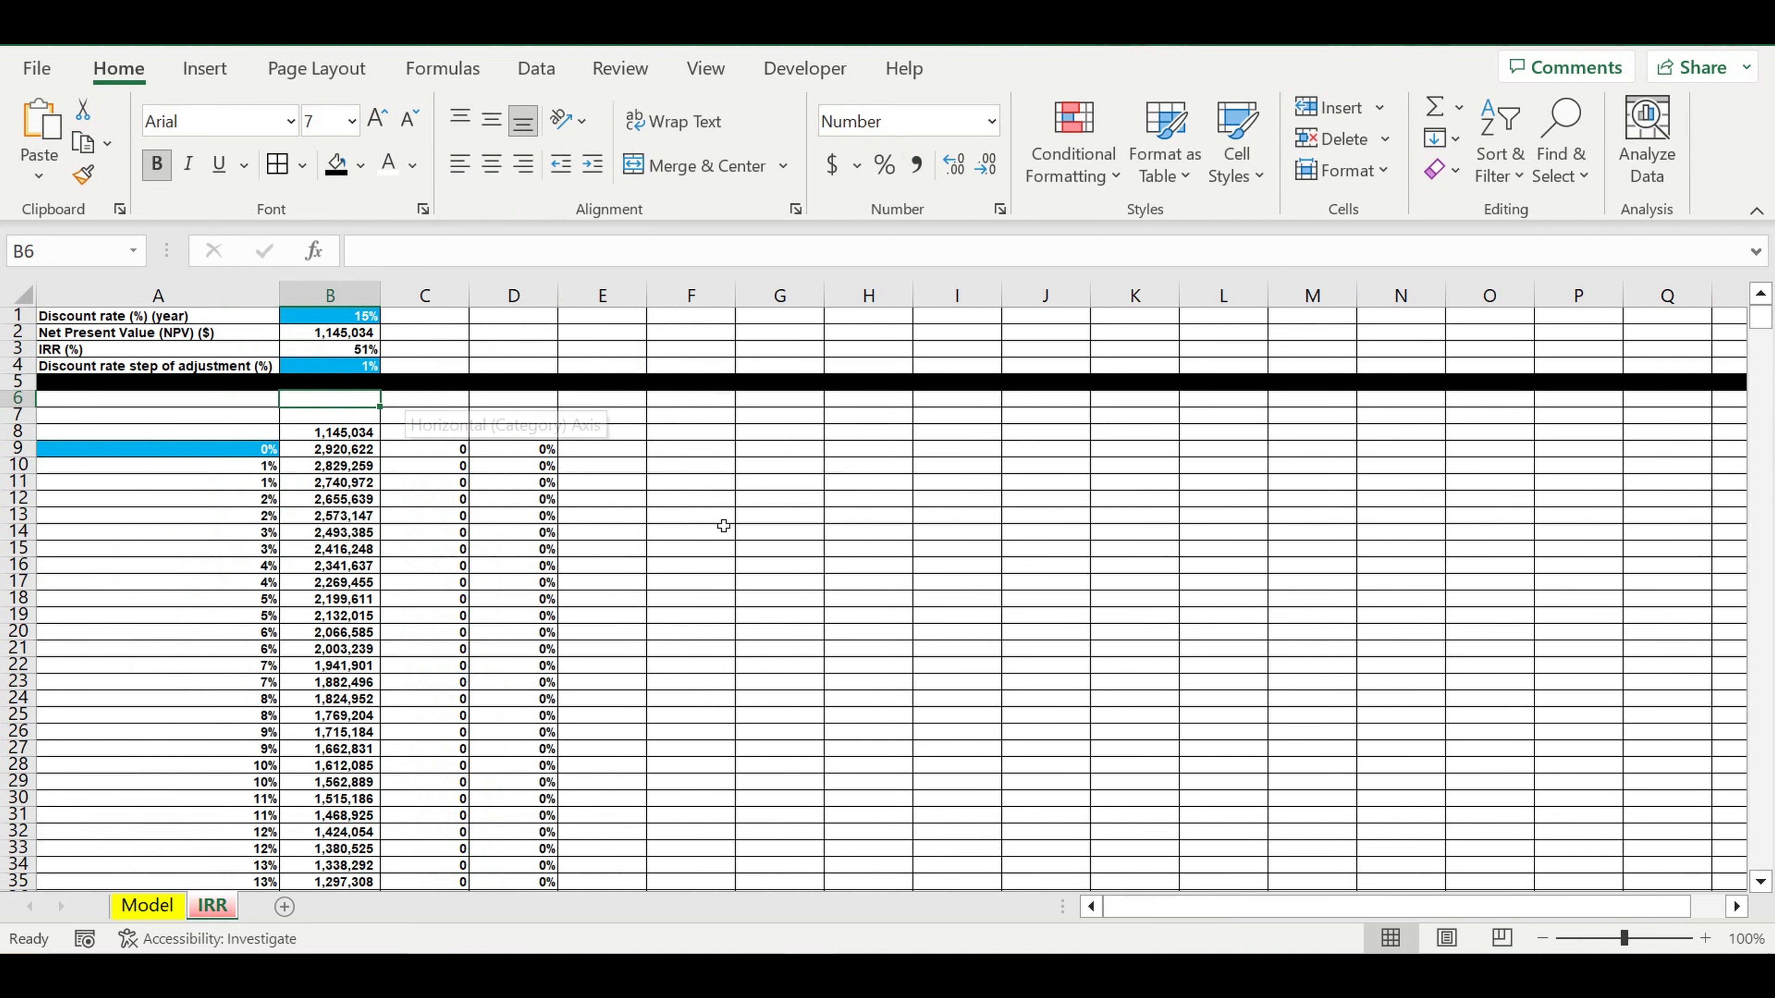
click(718, 519)
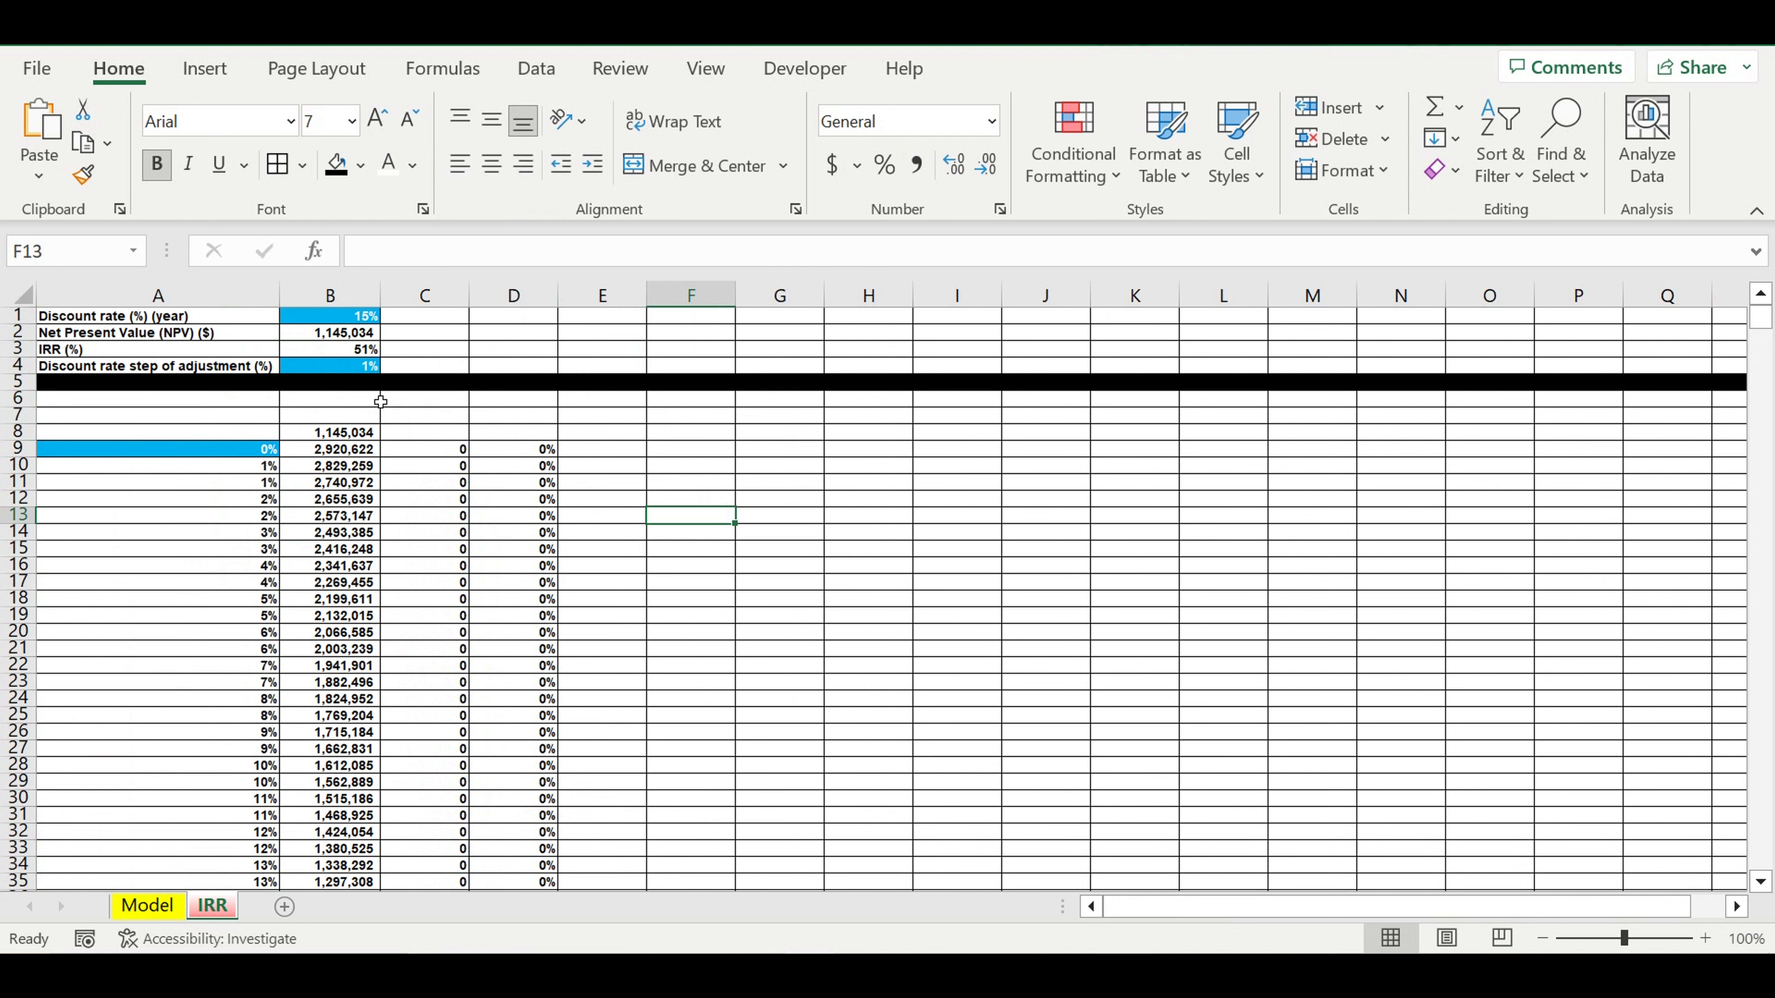
Show the IRR percentage in B3 with two decimal places.
click(360, 349)
click(963, 176)
click(963, 176)
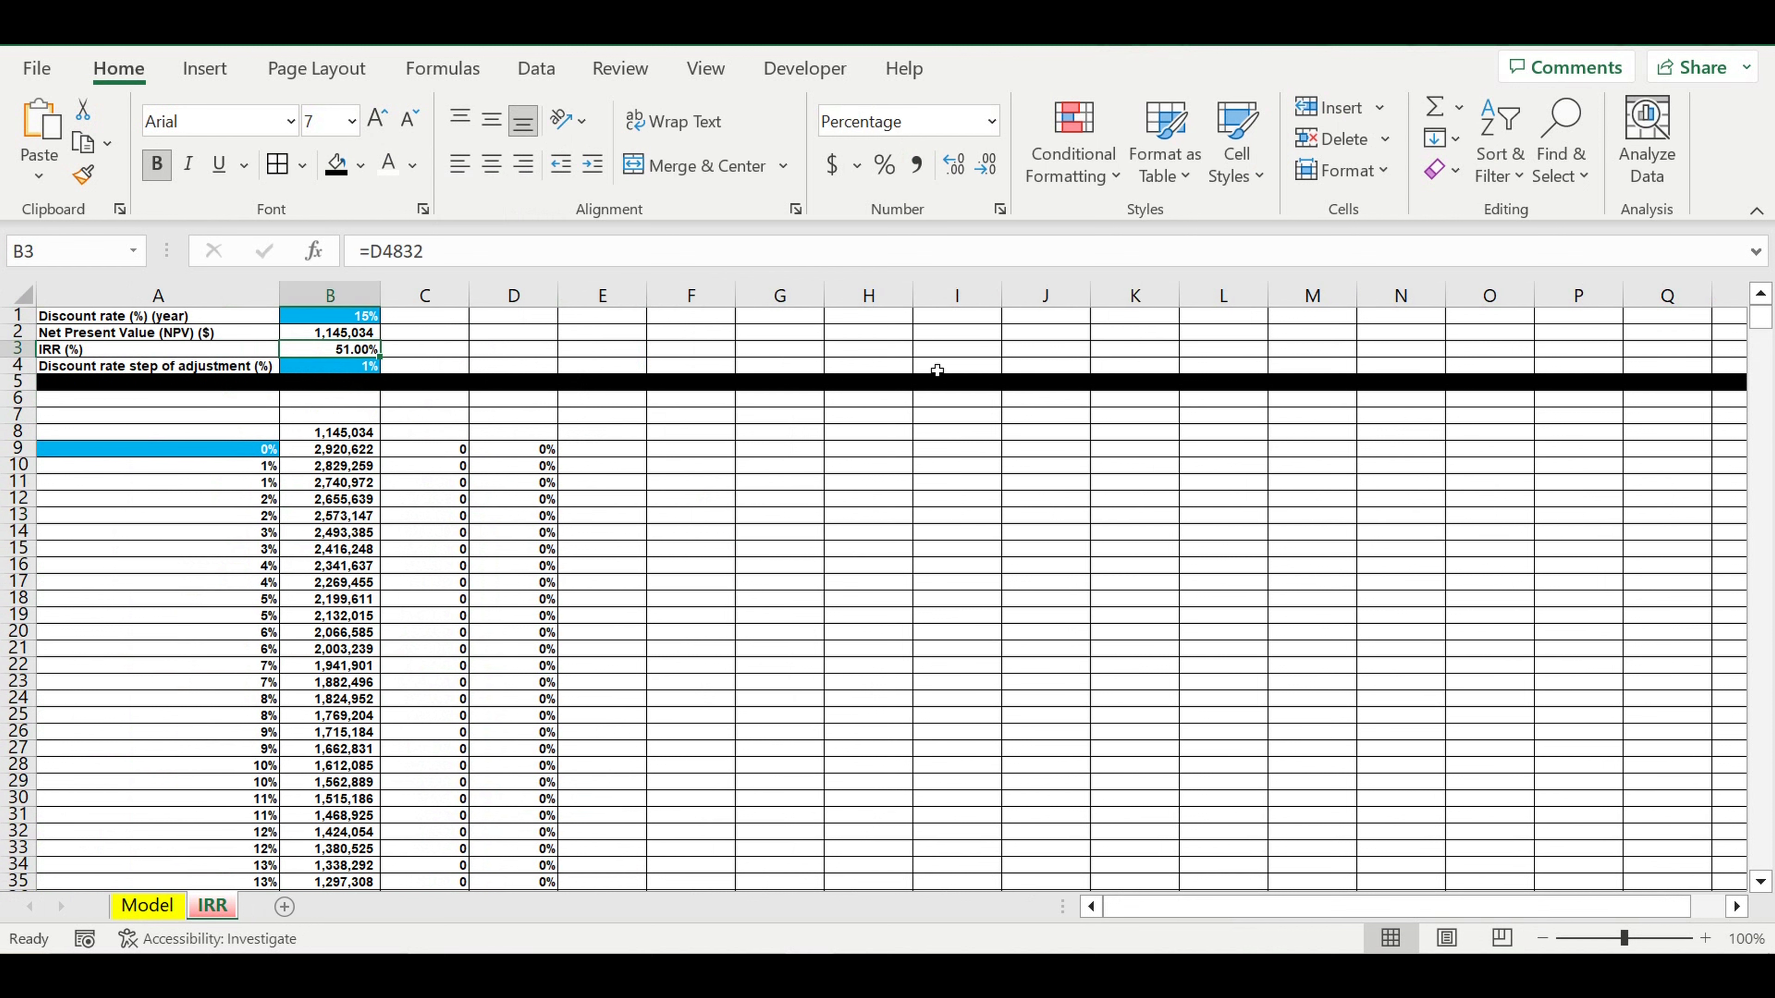
click(799, 605)
Examine the discount rate, NPV, flag and extracted rate in row 111, where the NPV turns negative.
scroll(799, 629, down, 20)
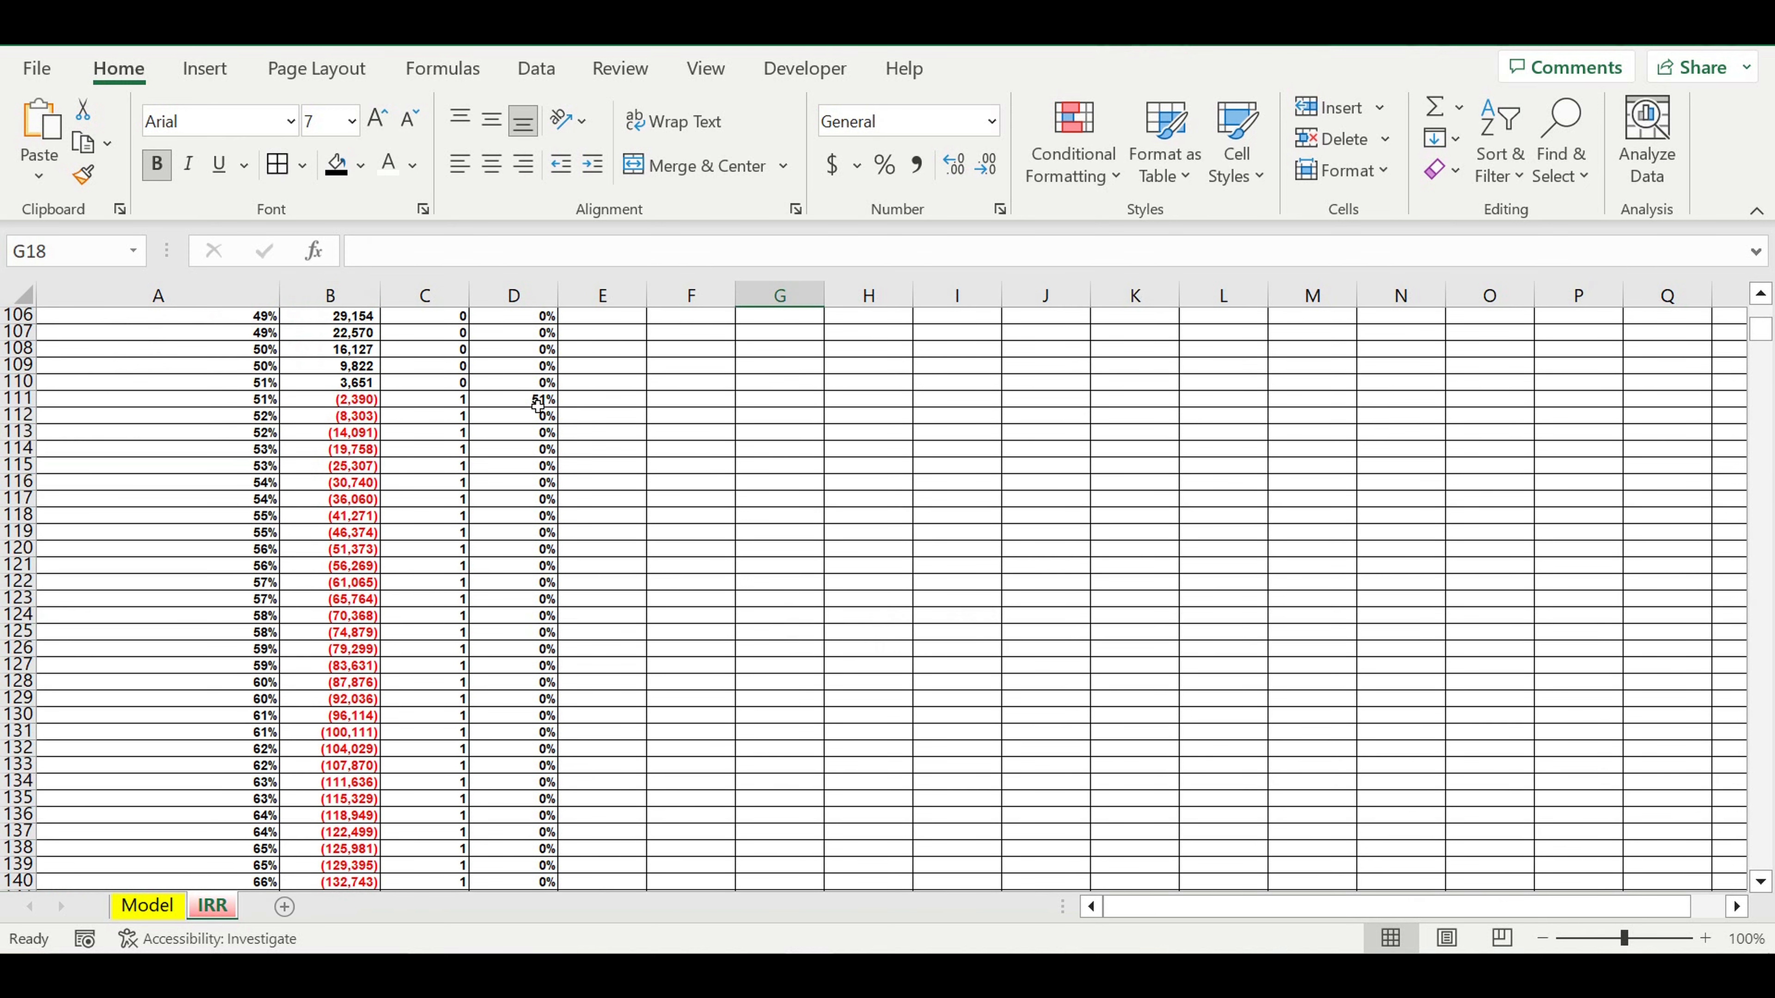
click(332, 403)
drag(231, 399, 518, 407)
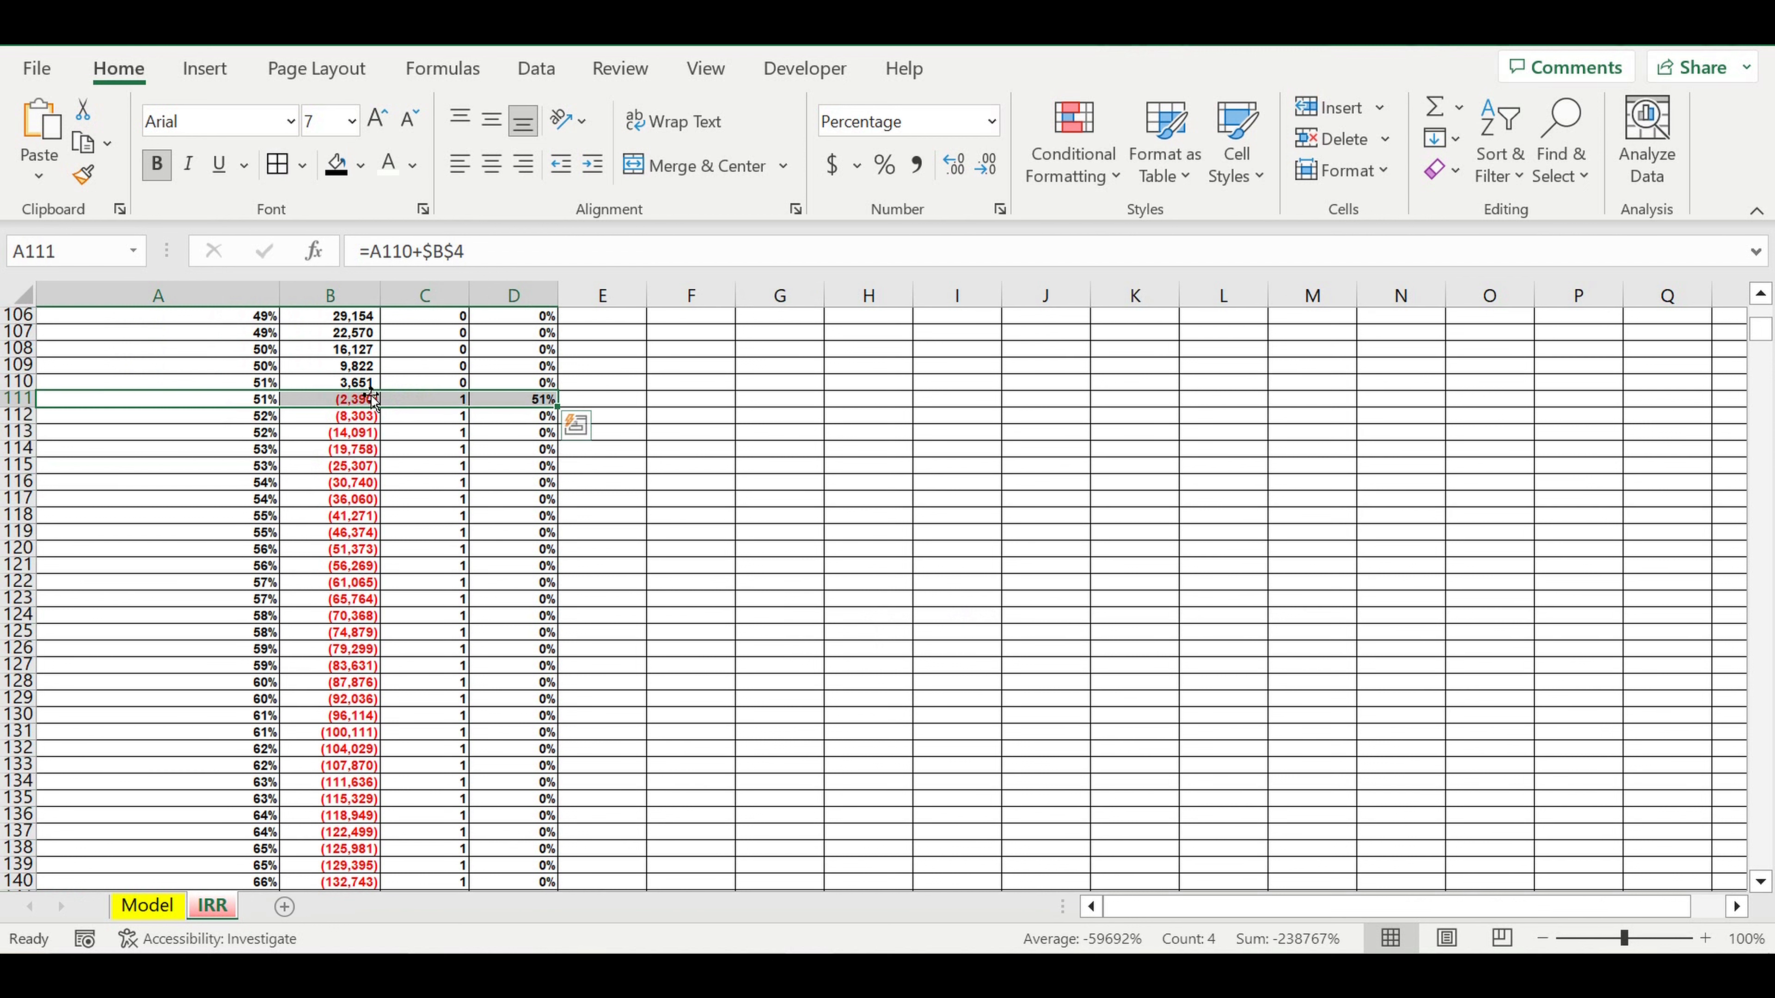
Compare the NPVs in B110 and B111 of the IRR sheet, on either side of the sign change.
click(369, 386)
click(361, 404)
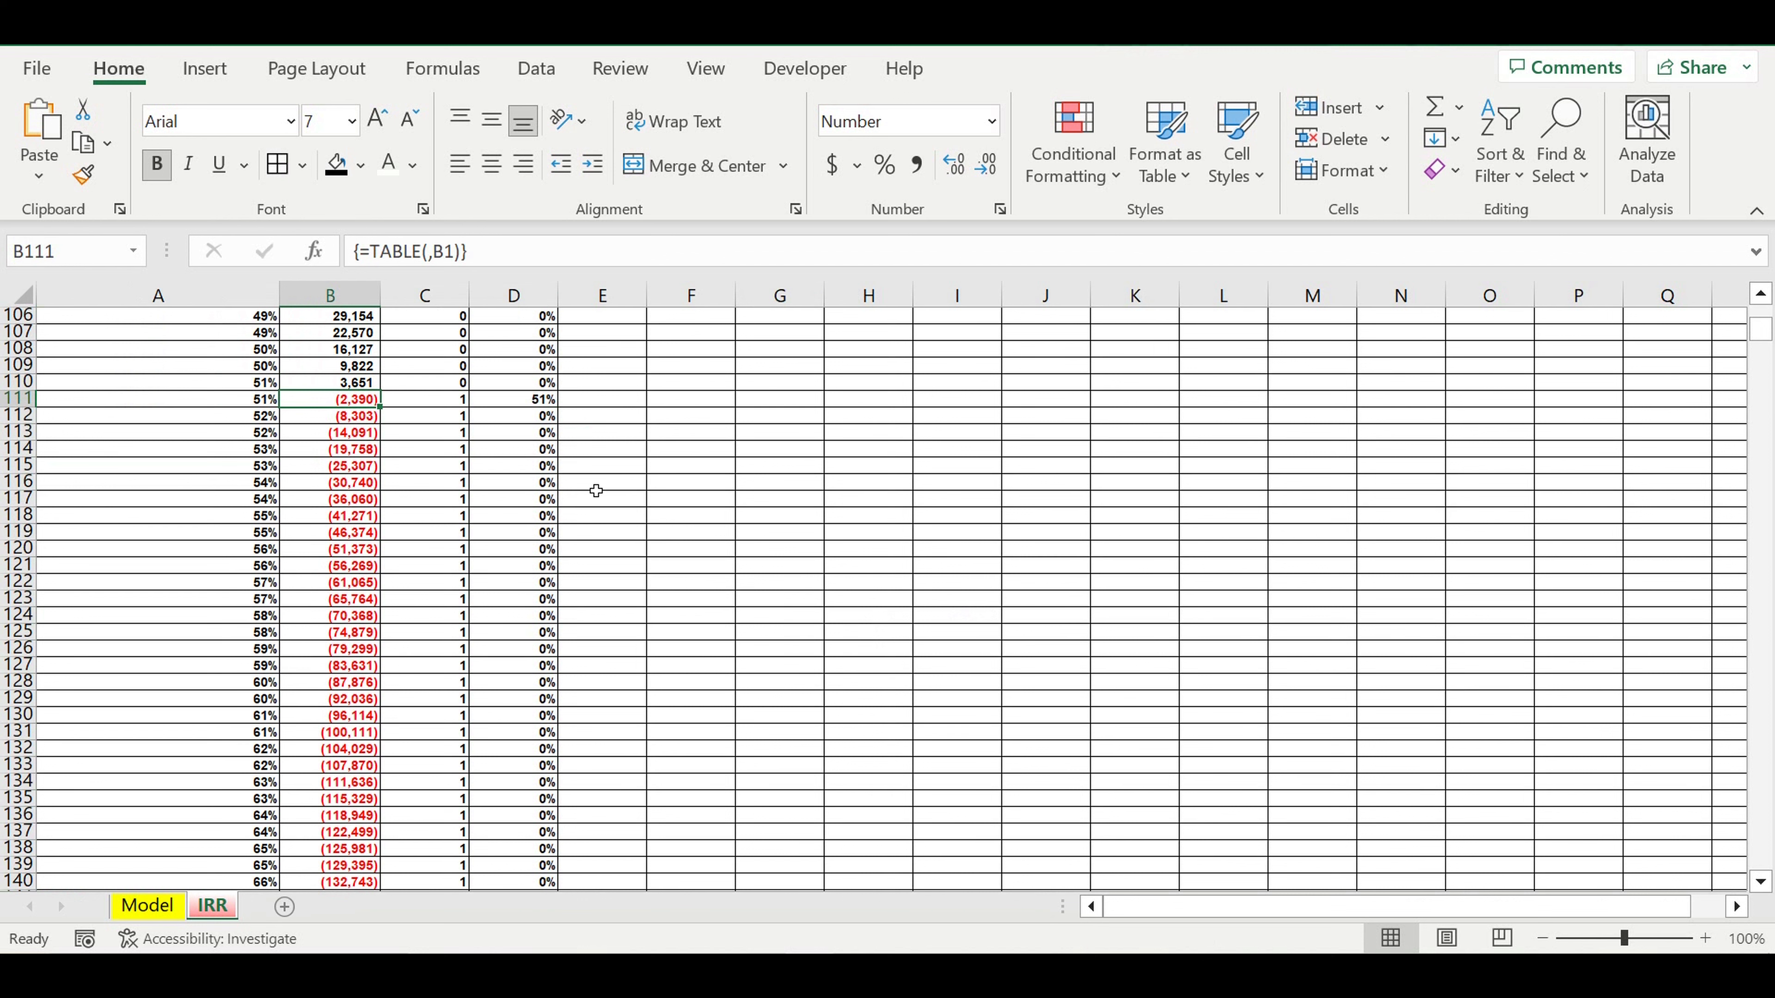
click(366, 389)
click(364, 402)
Show the discount rate step of adjustment in B4 of the IRR sheet with one decimal place.
scroll(377, 714, up, 4)
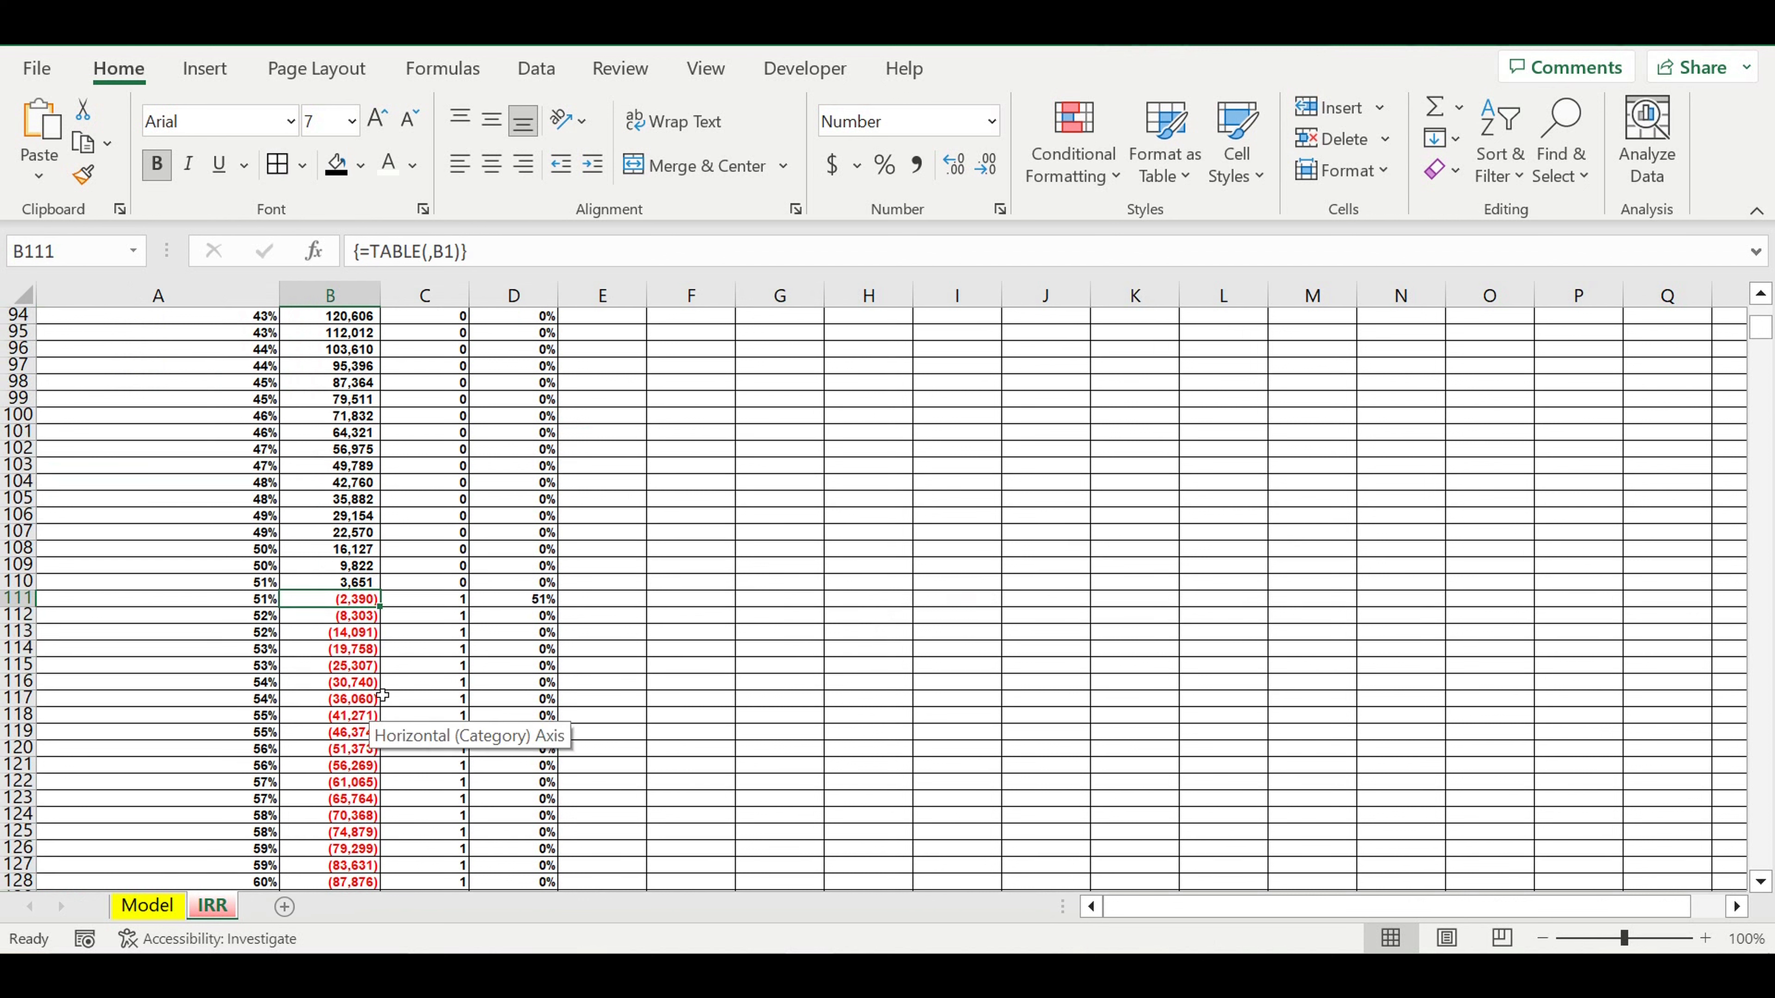
scroll(382, 696, up, 20)
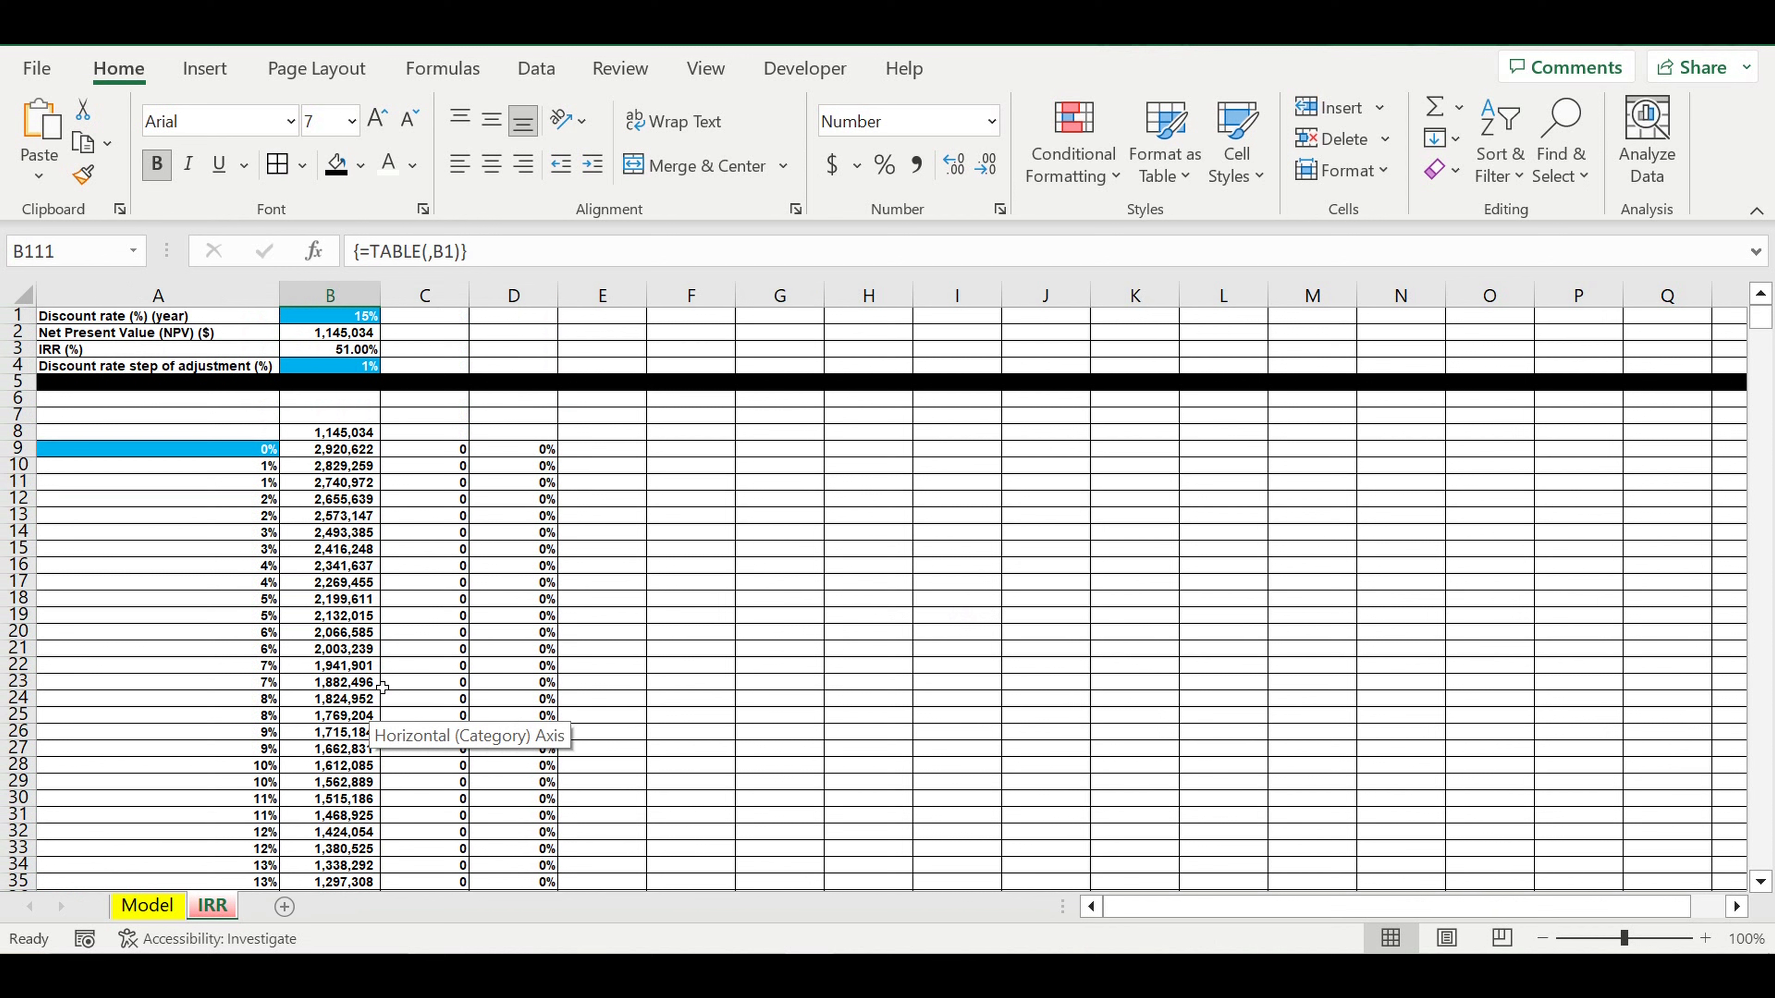
click(350, 369)
click(959, 172)
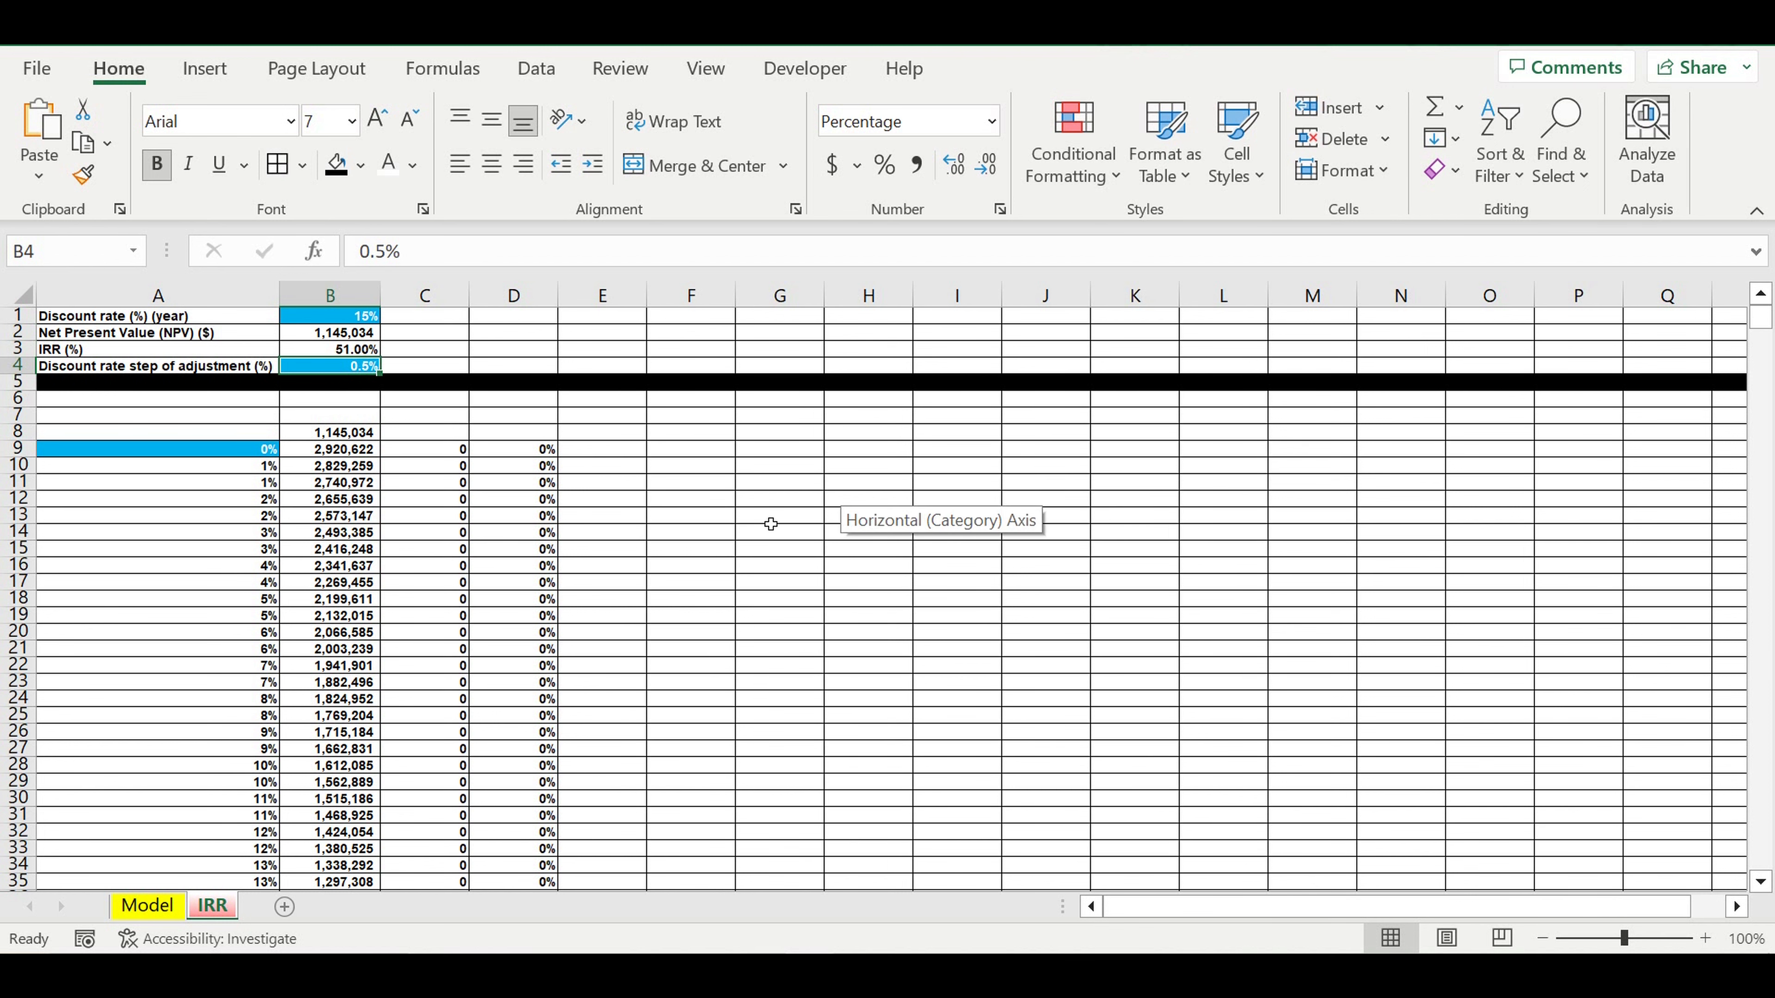
Review the discount rates and NPVs down the data table, from row 9 to about row 77, and return to its beginning.
scroll(773, 521, down, 3)
scroll(797, 520, up, 3)
scroll(813, 519, down, 5)
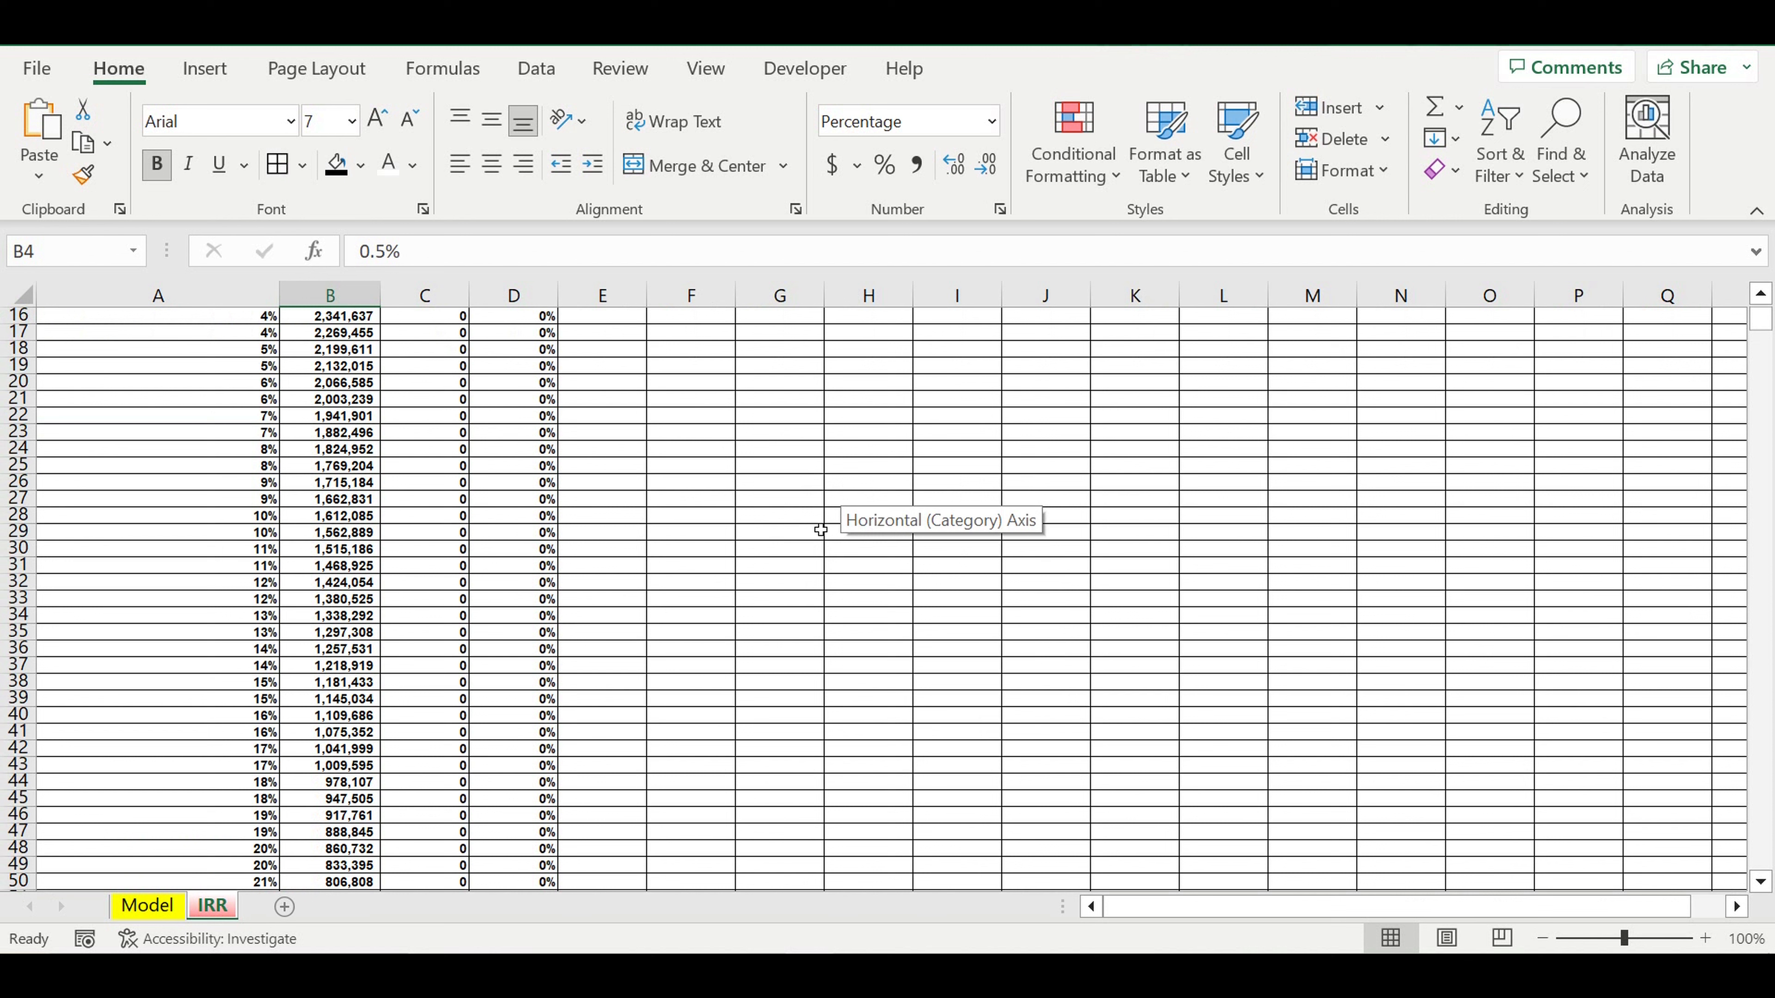
scroll(820, 530, down, 9)
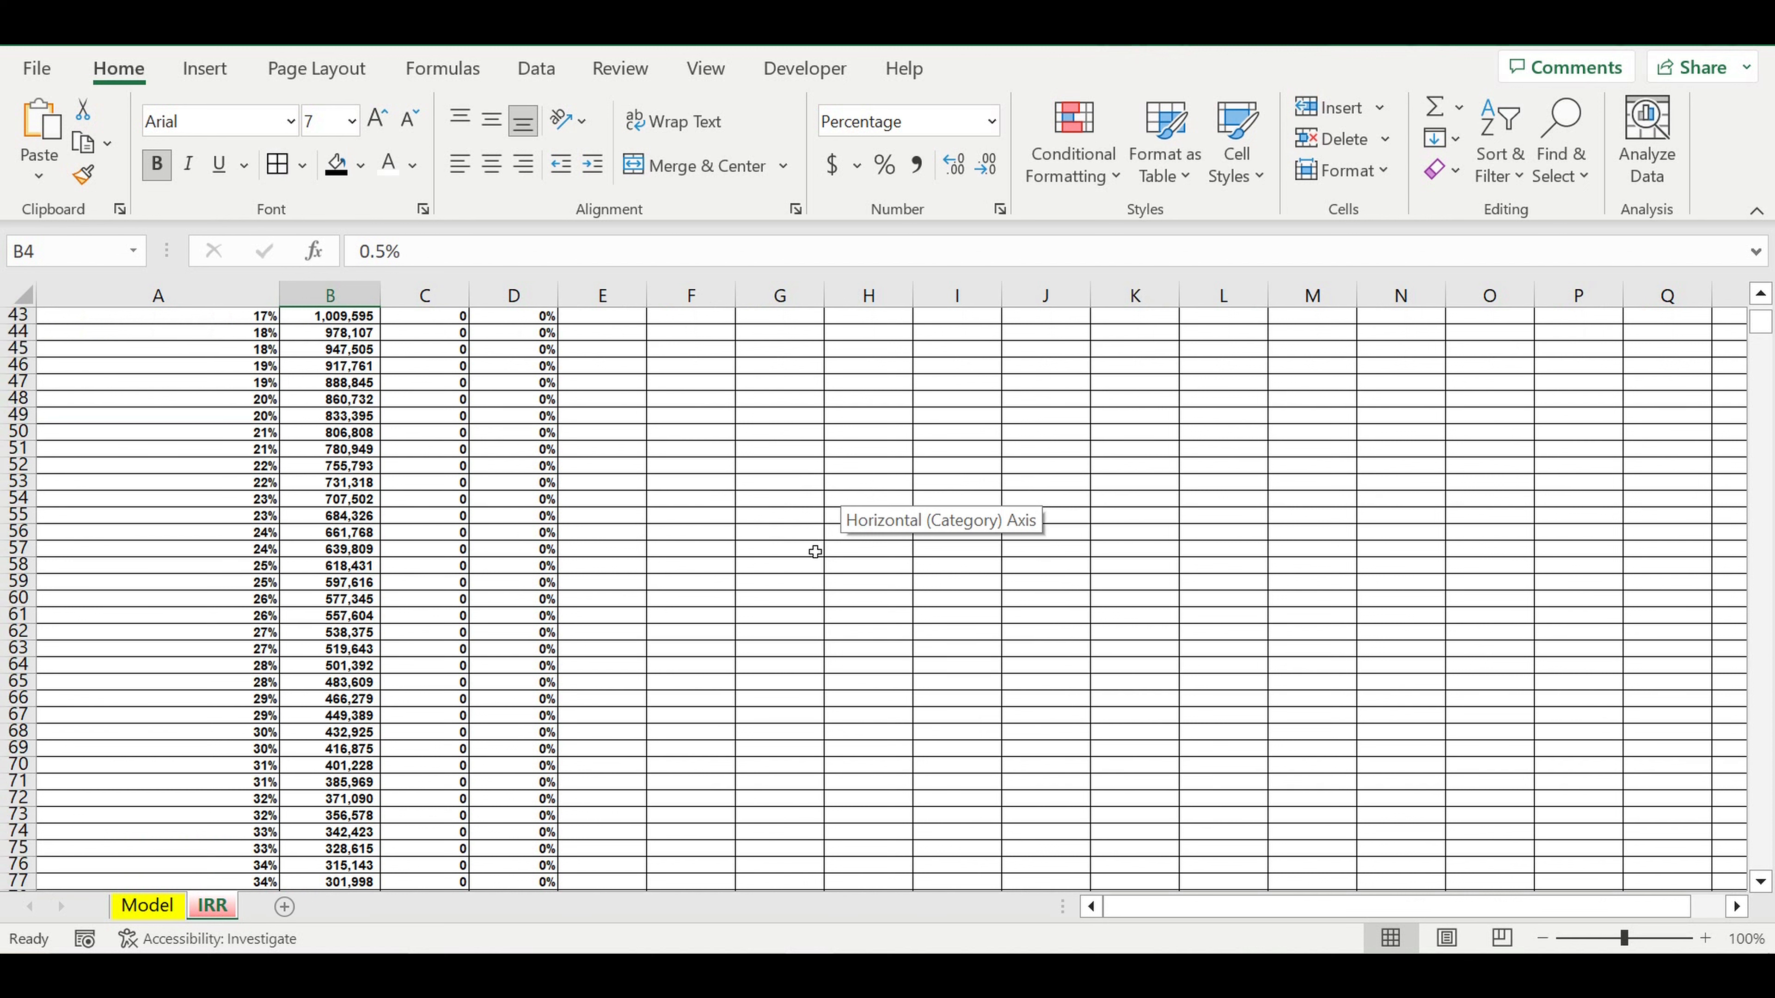
scroll(815, 551, up, 13)
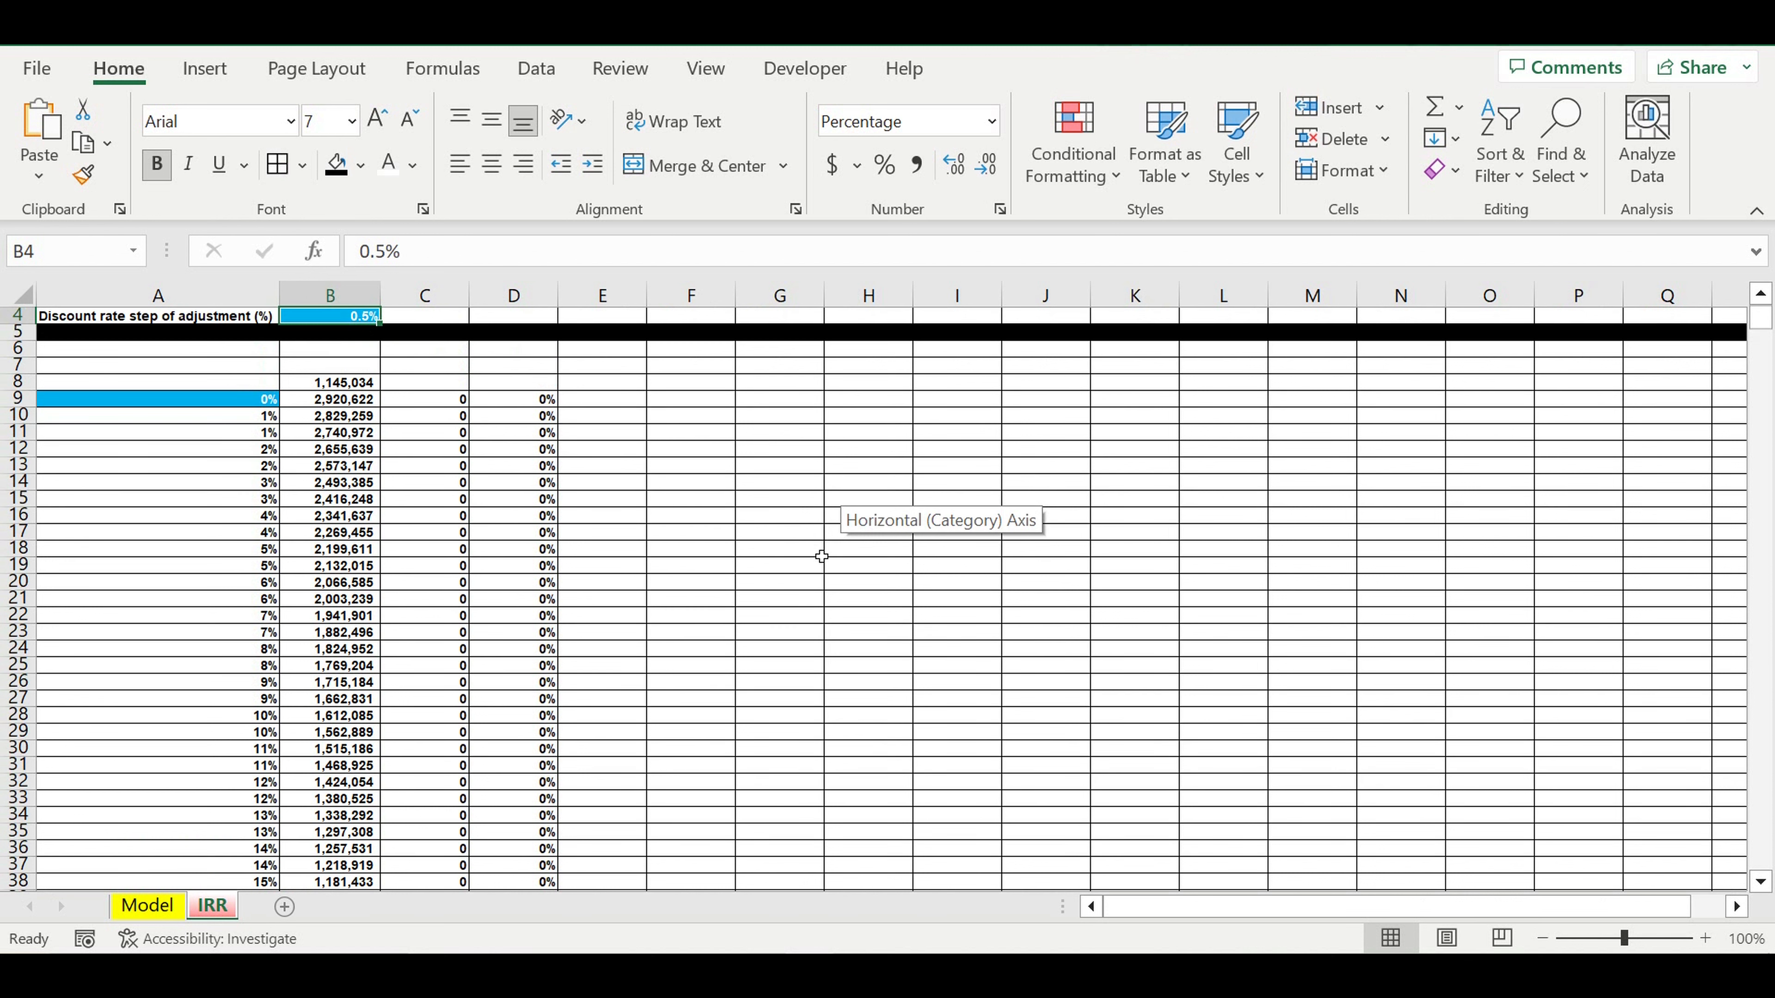
scroll(821, 556, up, 1)
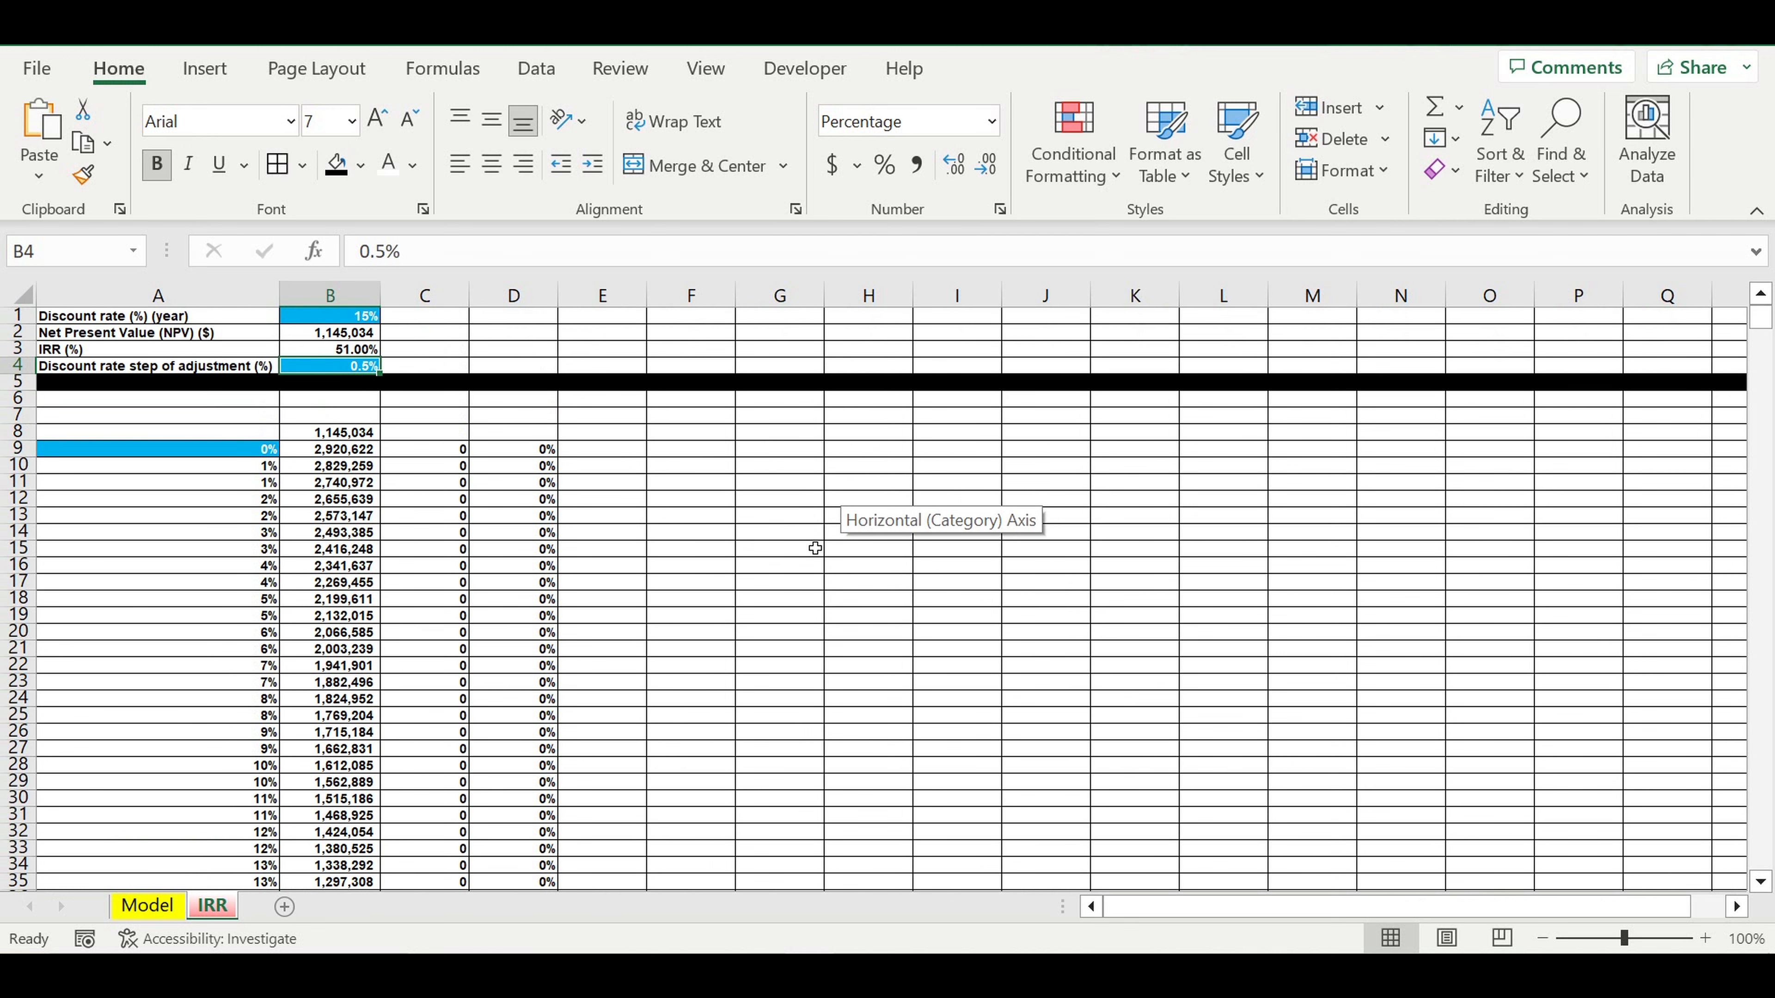